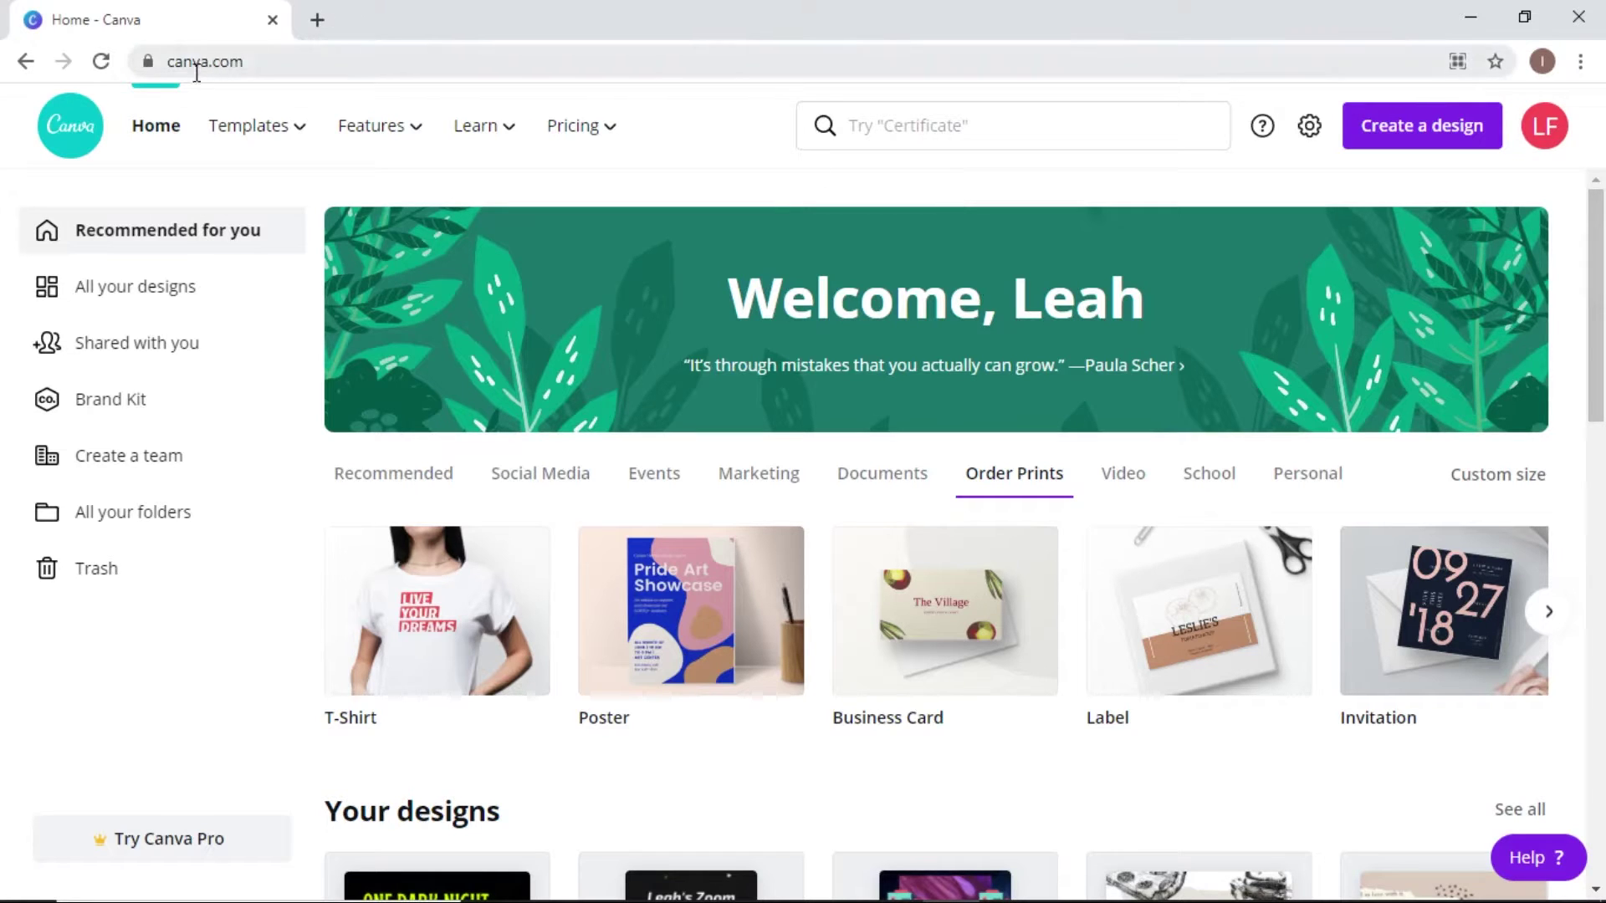
Step: Look over the home page, from the welcome banner through the saved designs to the Instagram and Facebook post templates
click(278, 60)
click(278, 60)
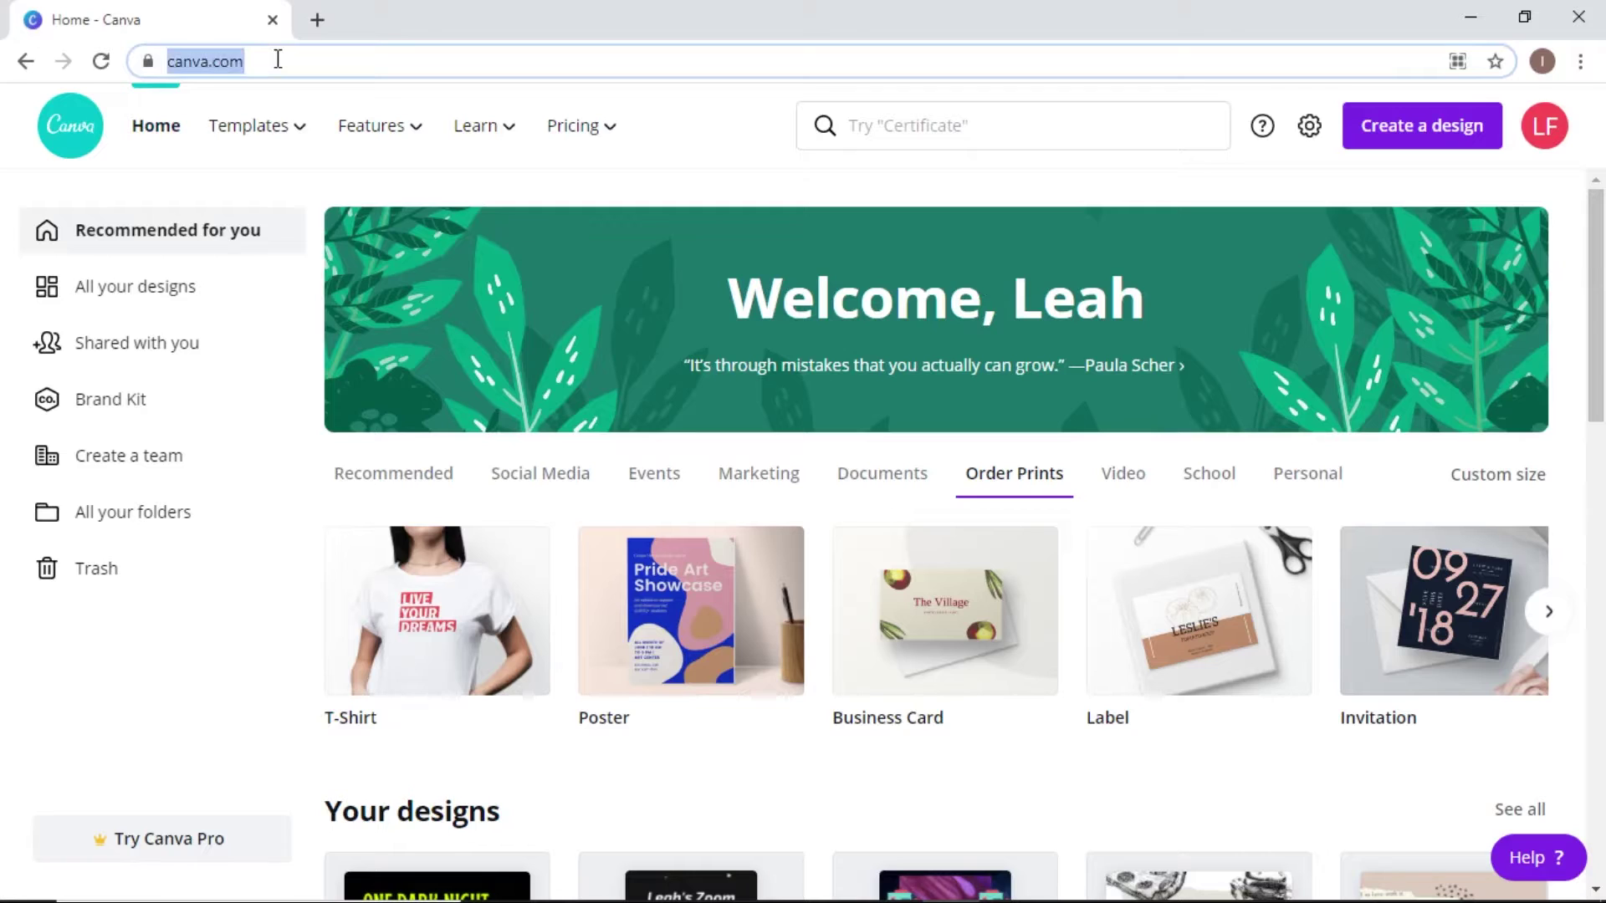
key(End)
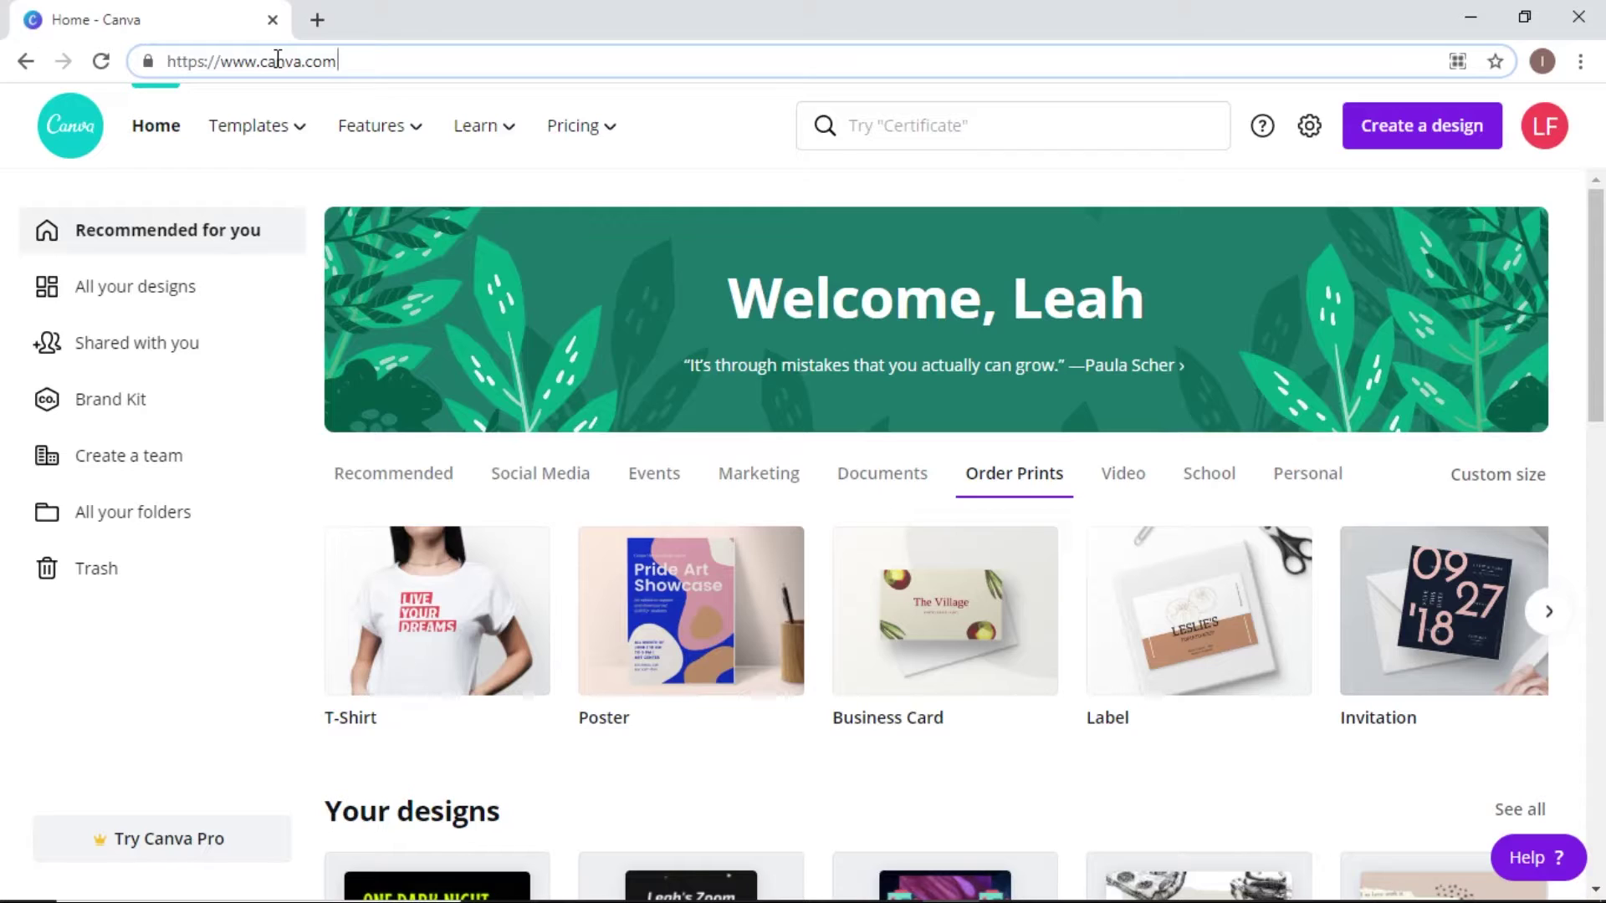
drag(1600, 270, 1599, 375)
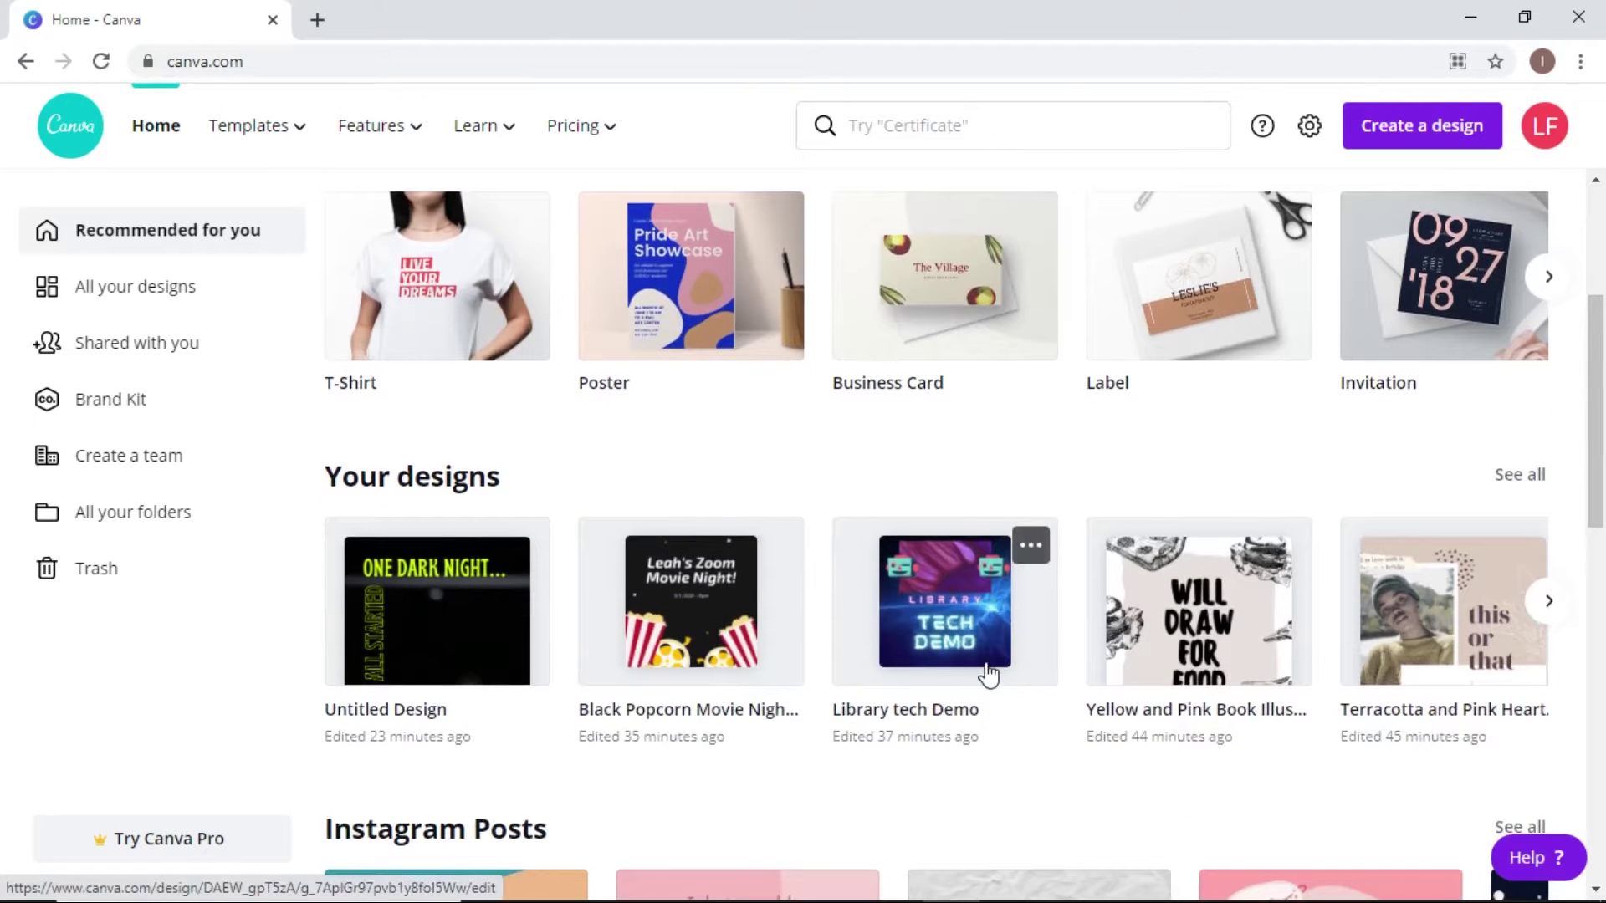
drag(1603, 391, 1603, 560)
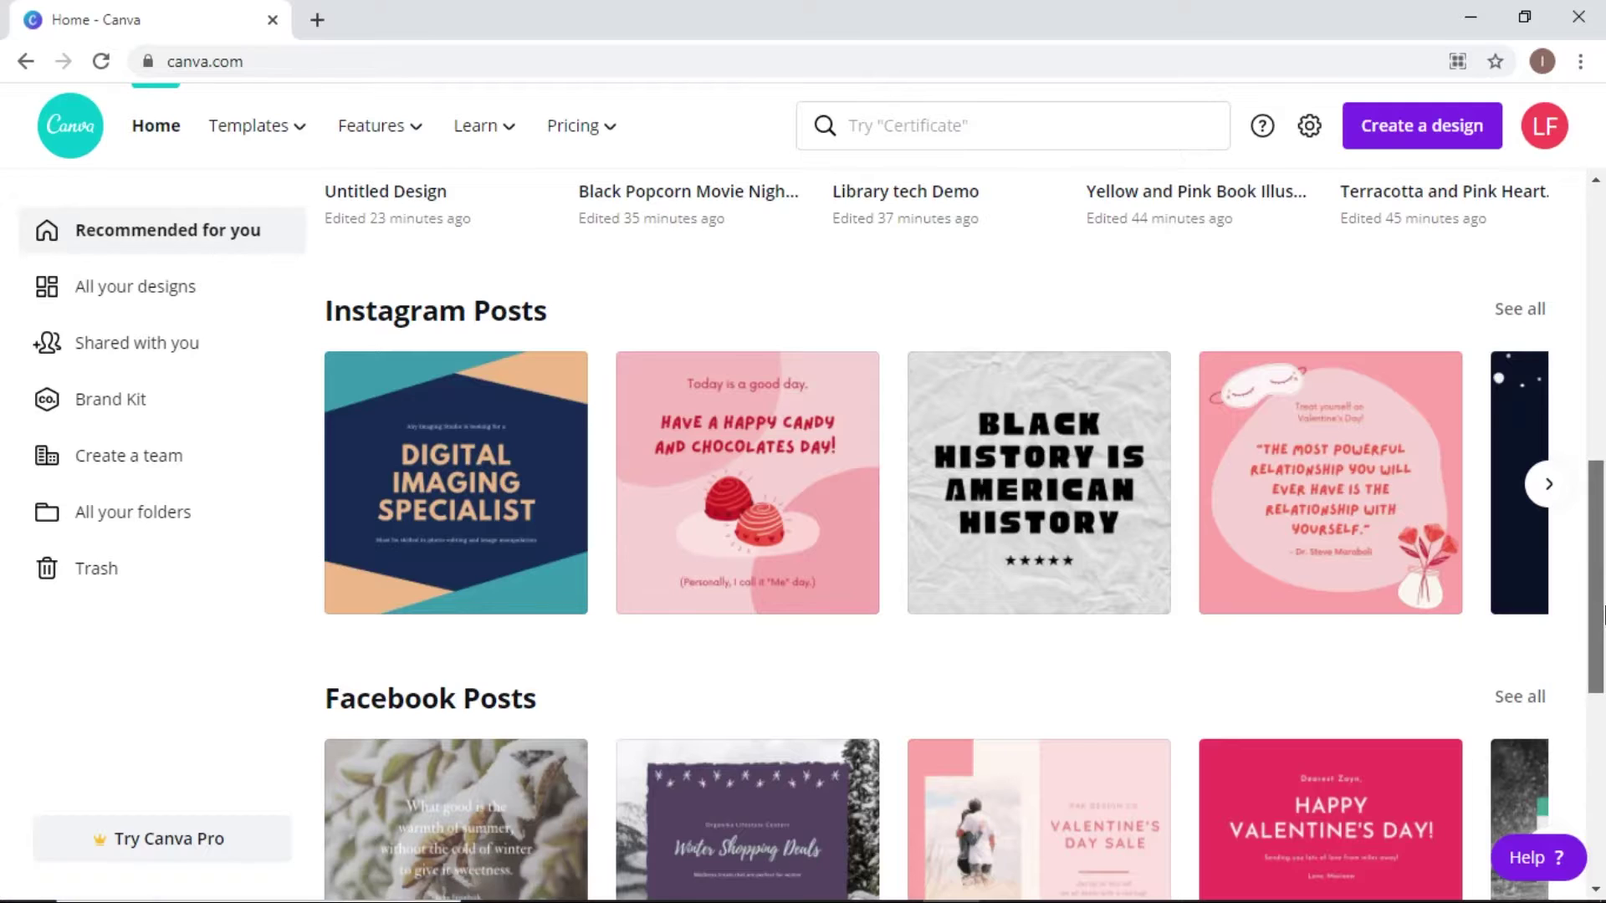
click(1604, 364)
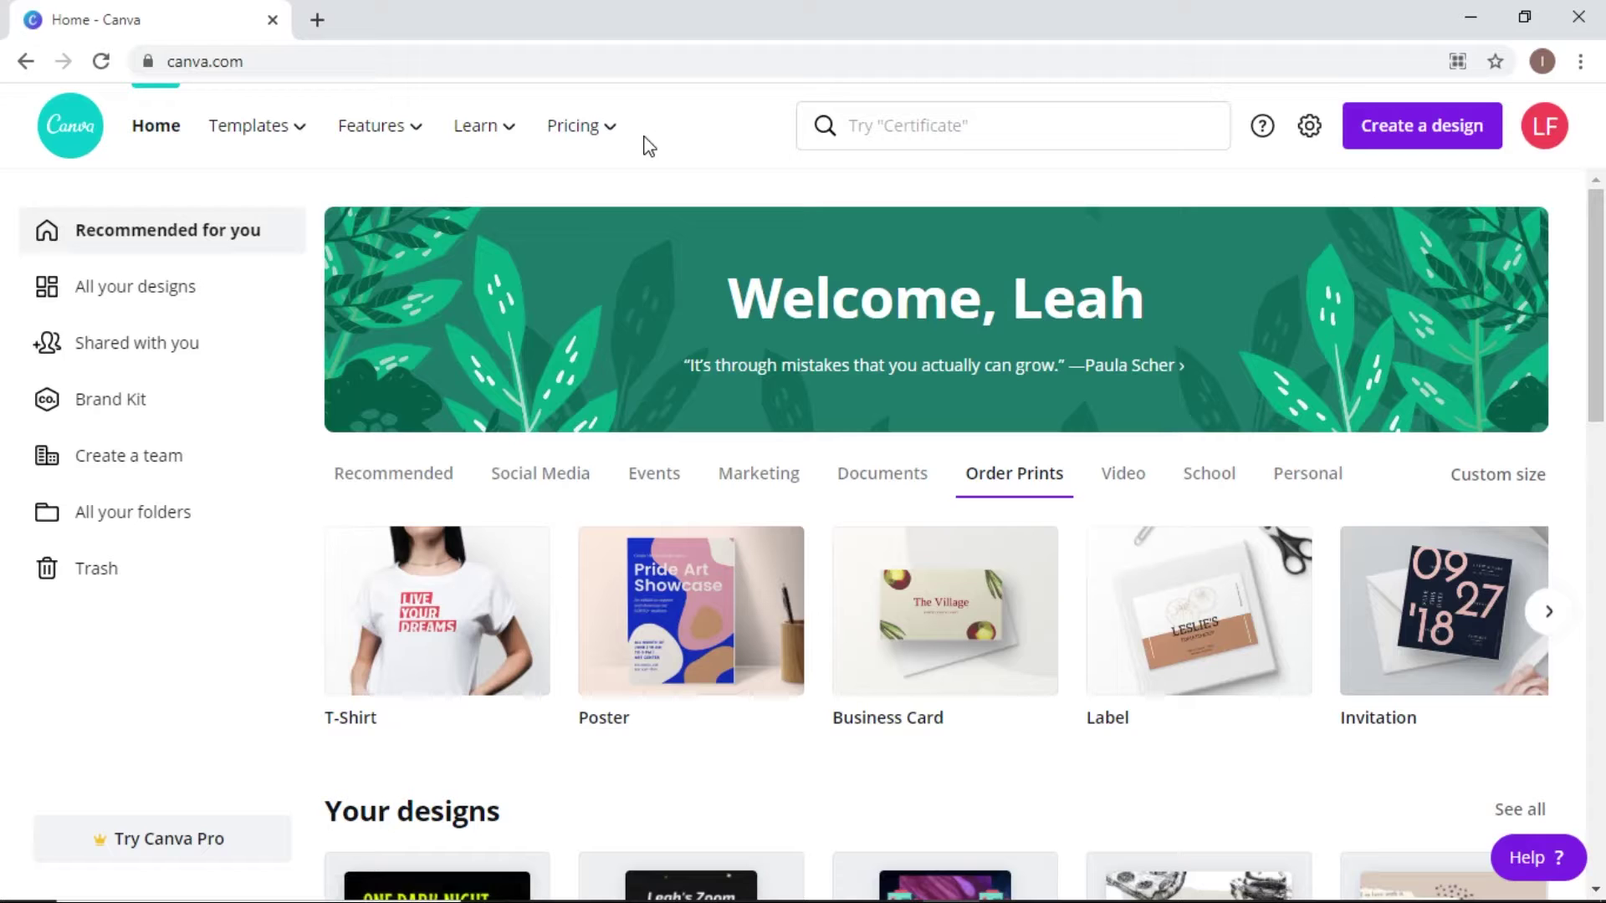
drag(1601, 341, 776, 480)
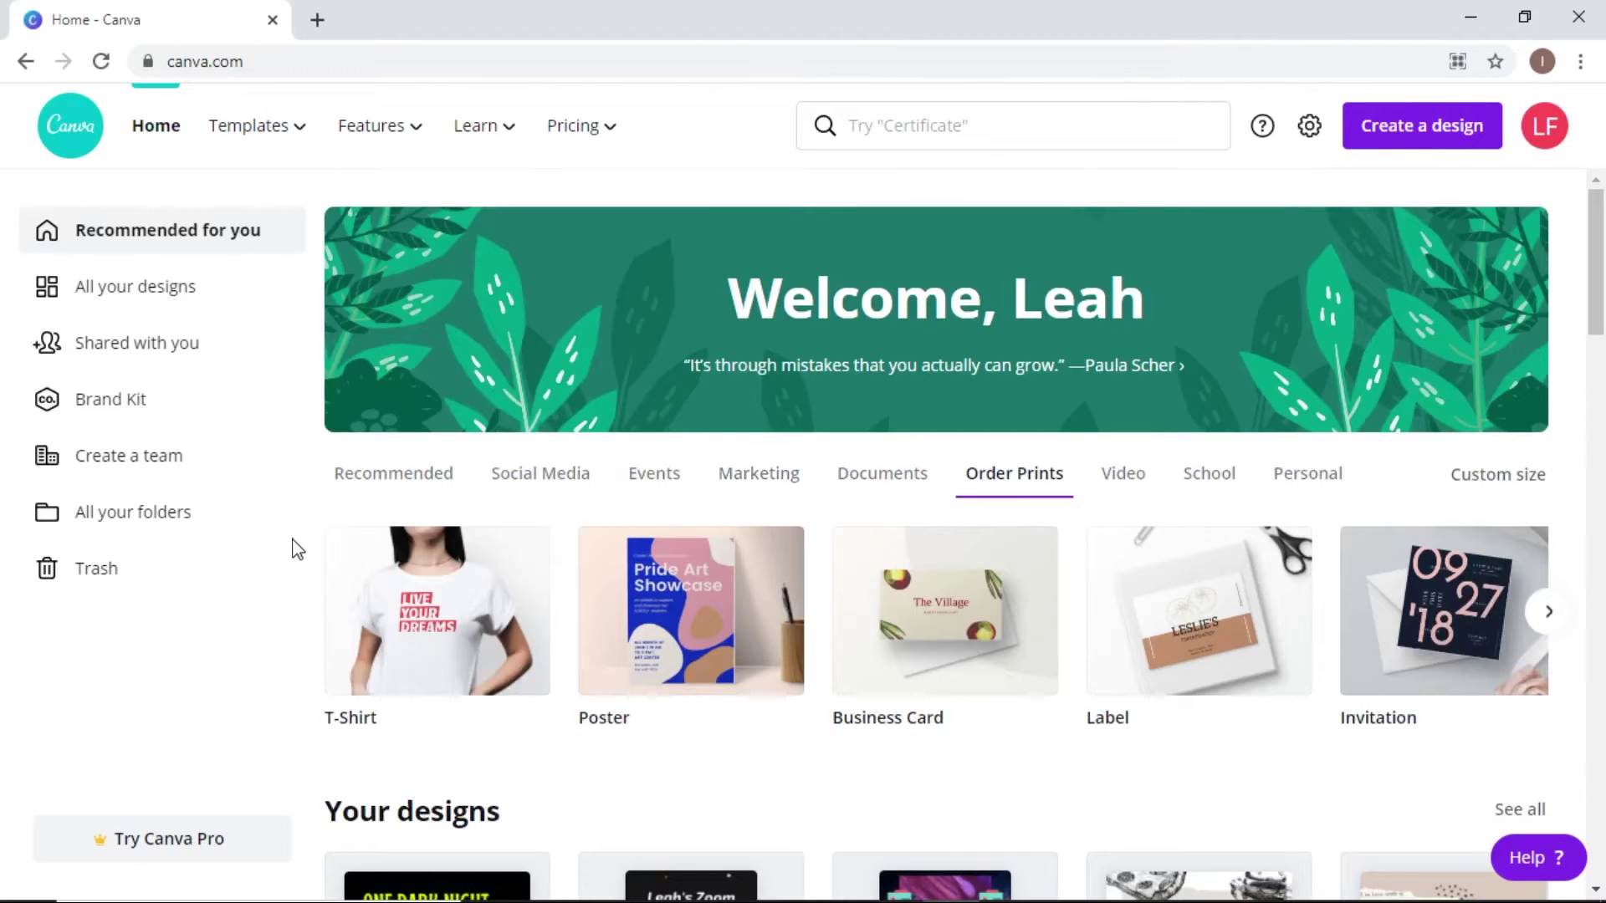
Step: Review the template categories and look up design type suggestions for "present"
mouse_move(299, 155)
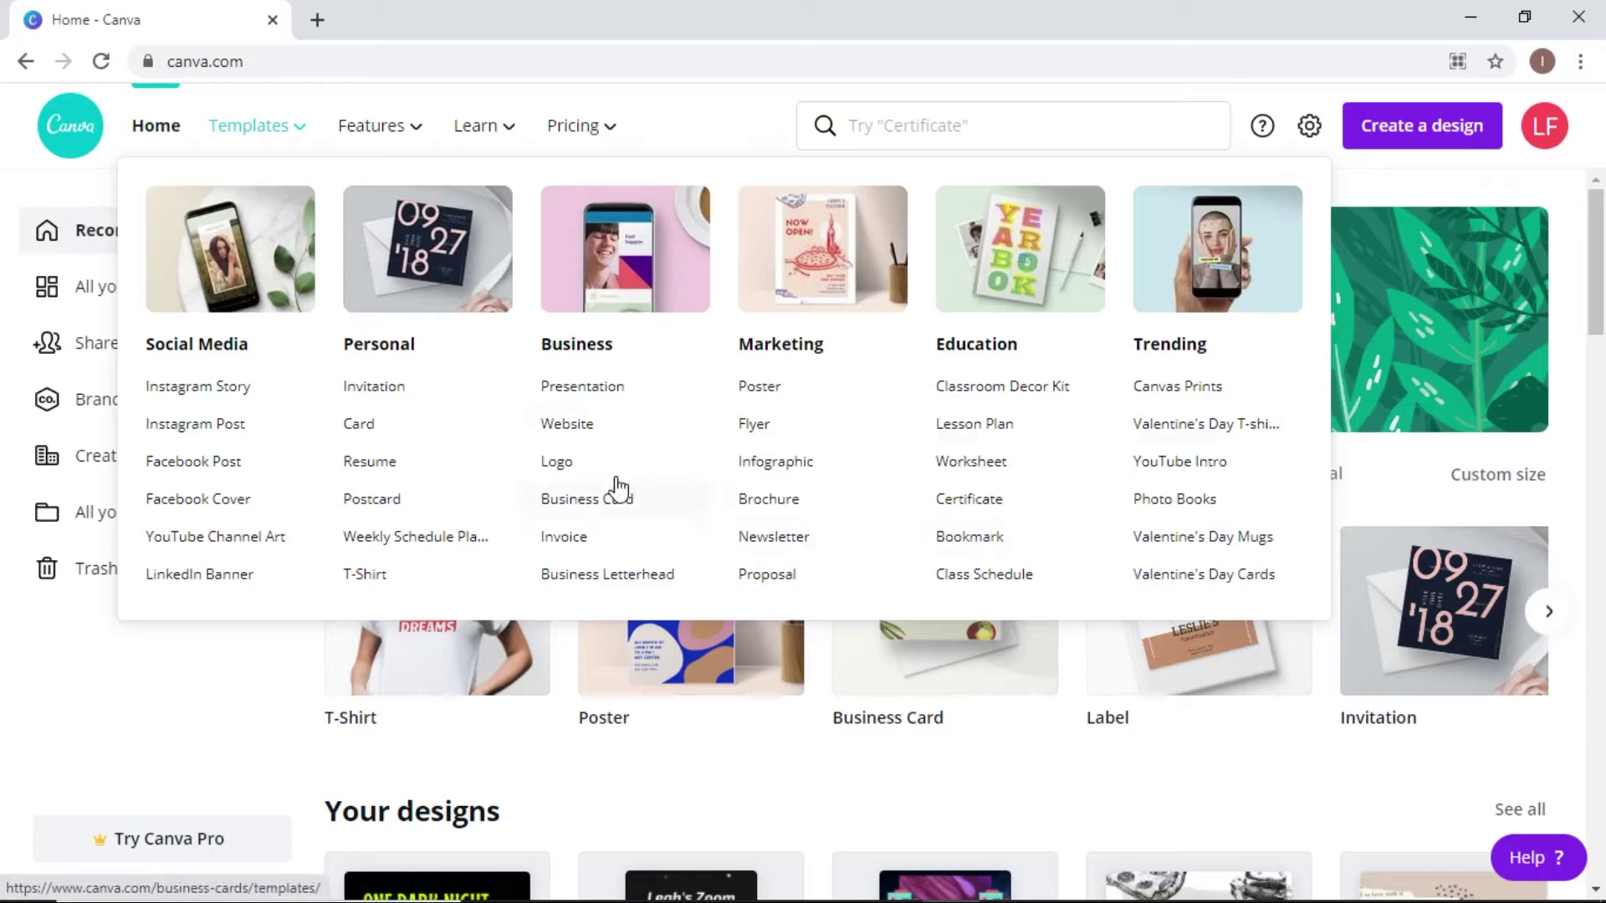
click(1037, 126)
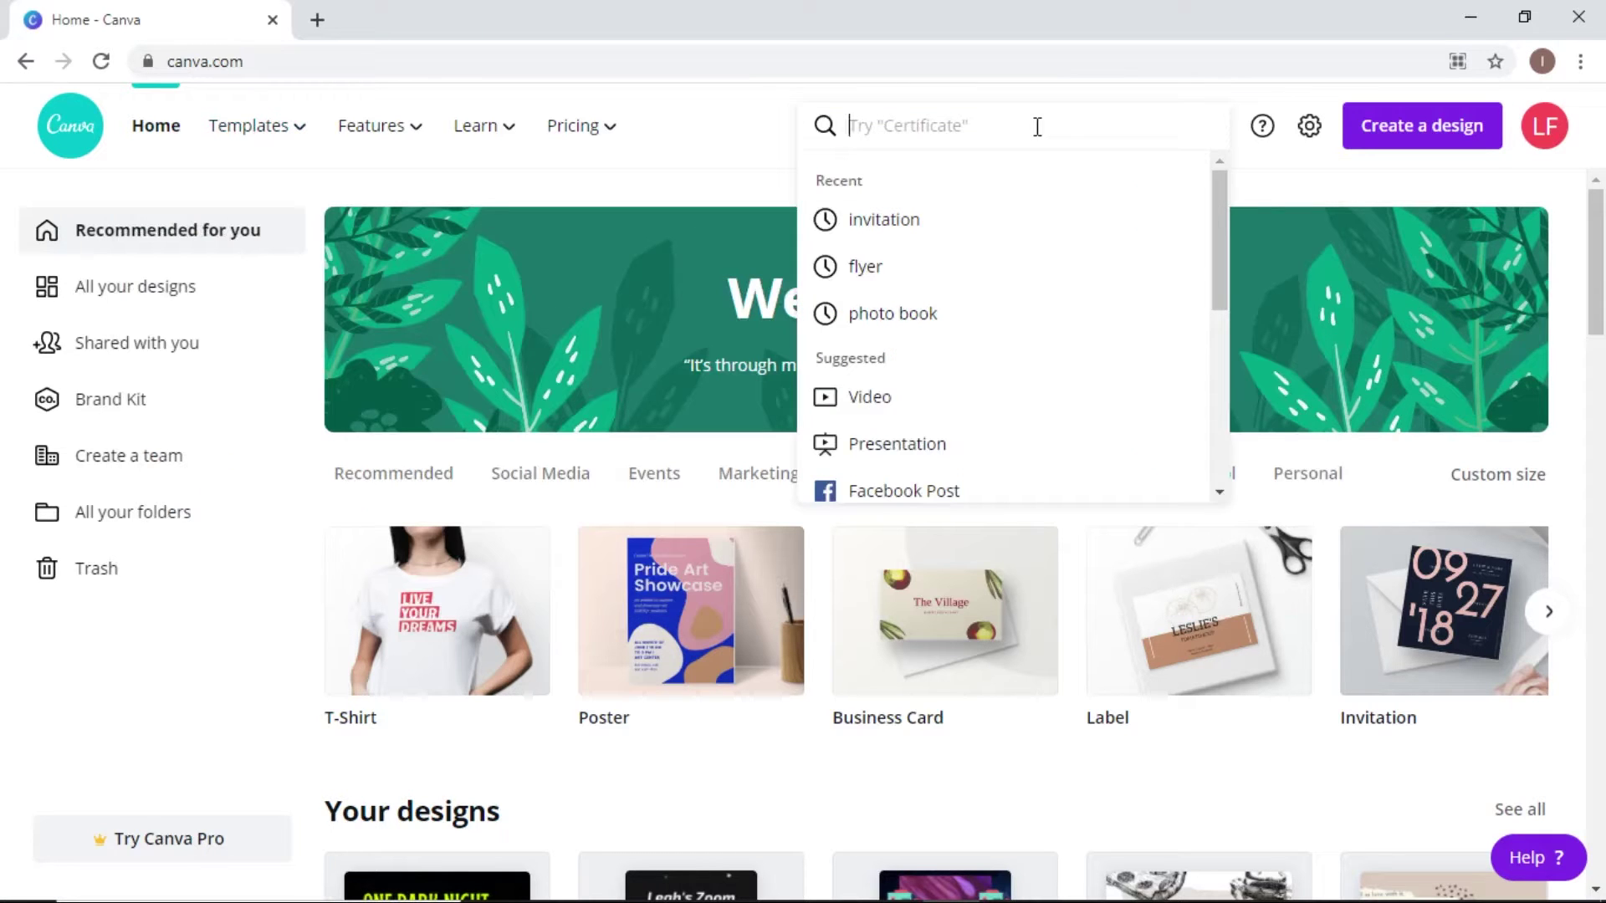
text(present)
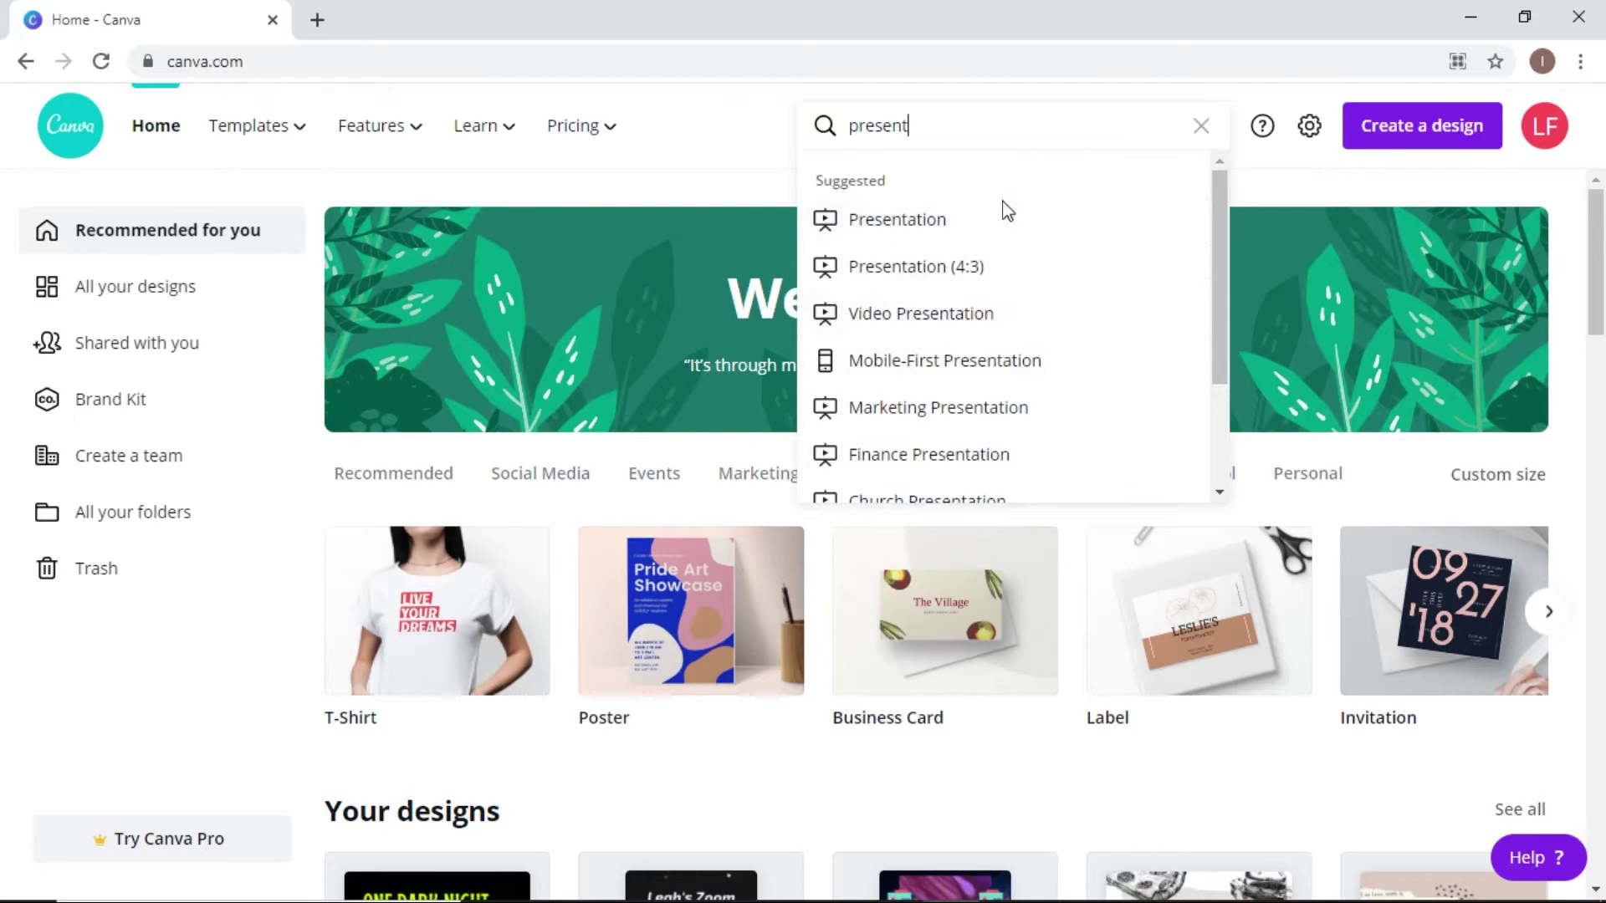
click(729, 134)
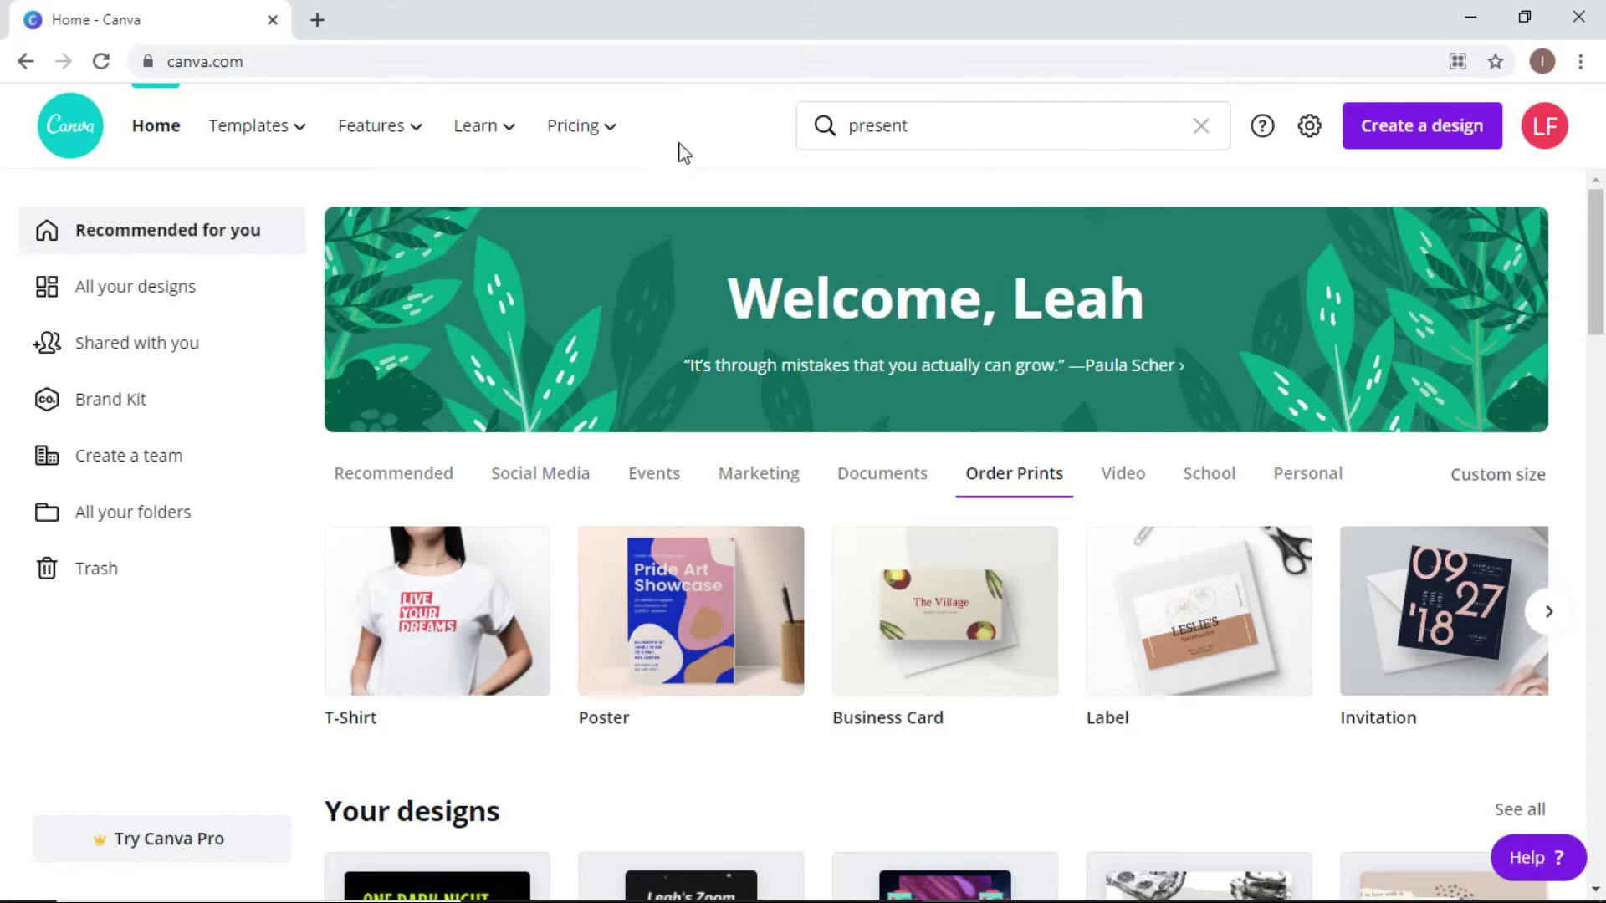
Step: Open the Personal branding course from the learning resources, pause its video and look over the lesson page
mouse_move(393, 129)
mouse_move(488, 145)
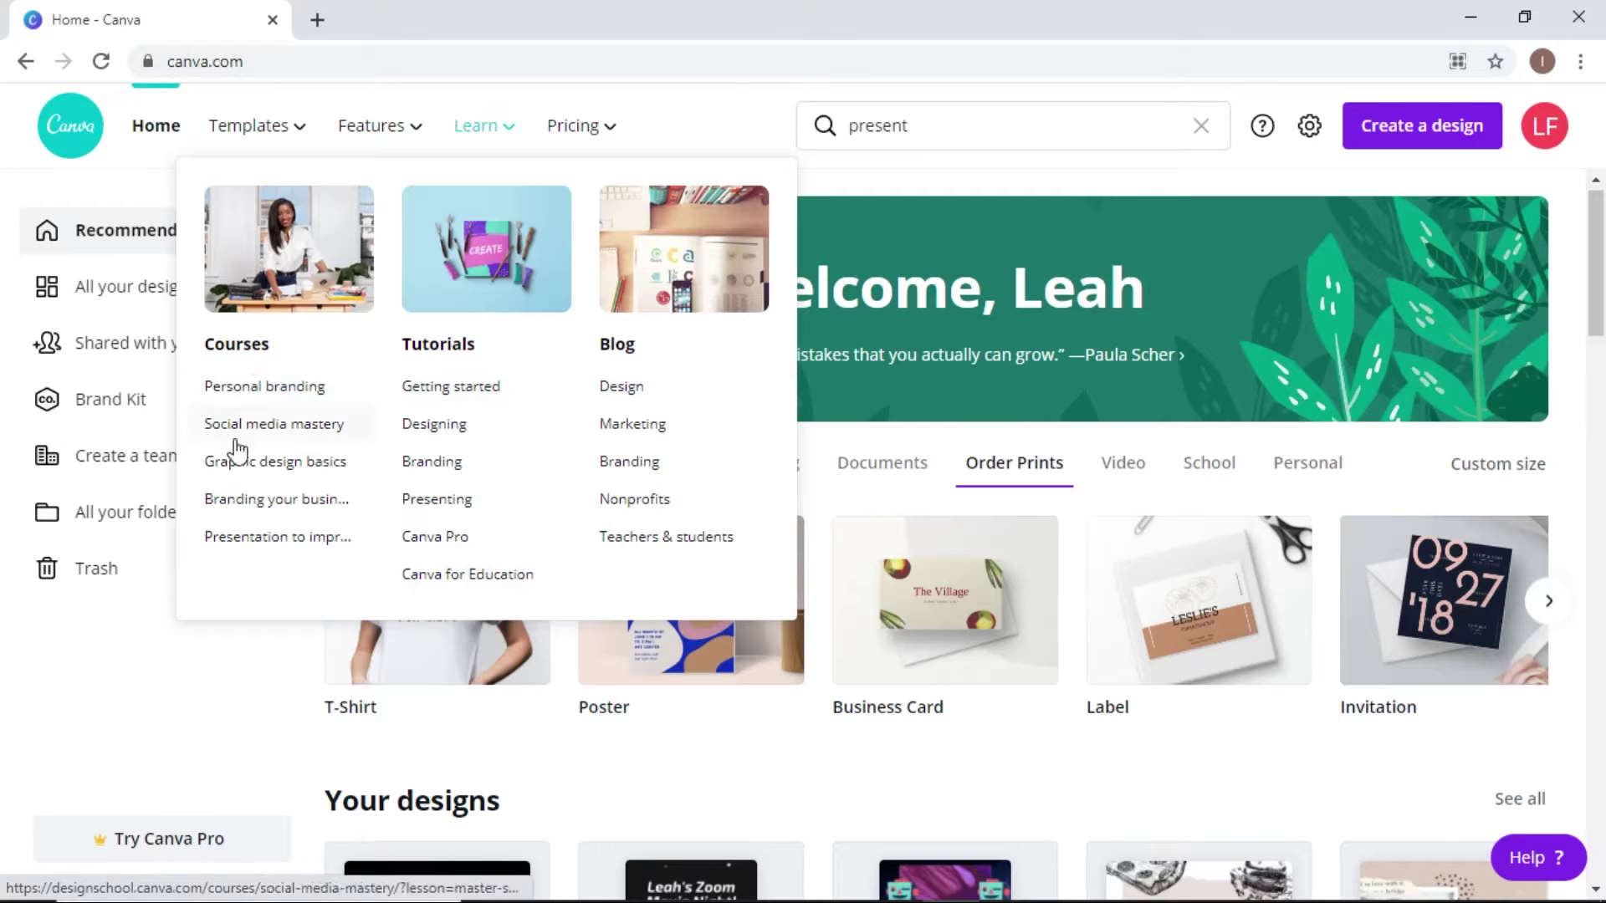
click(251, 399)
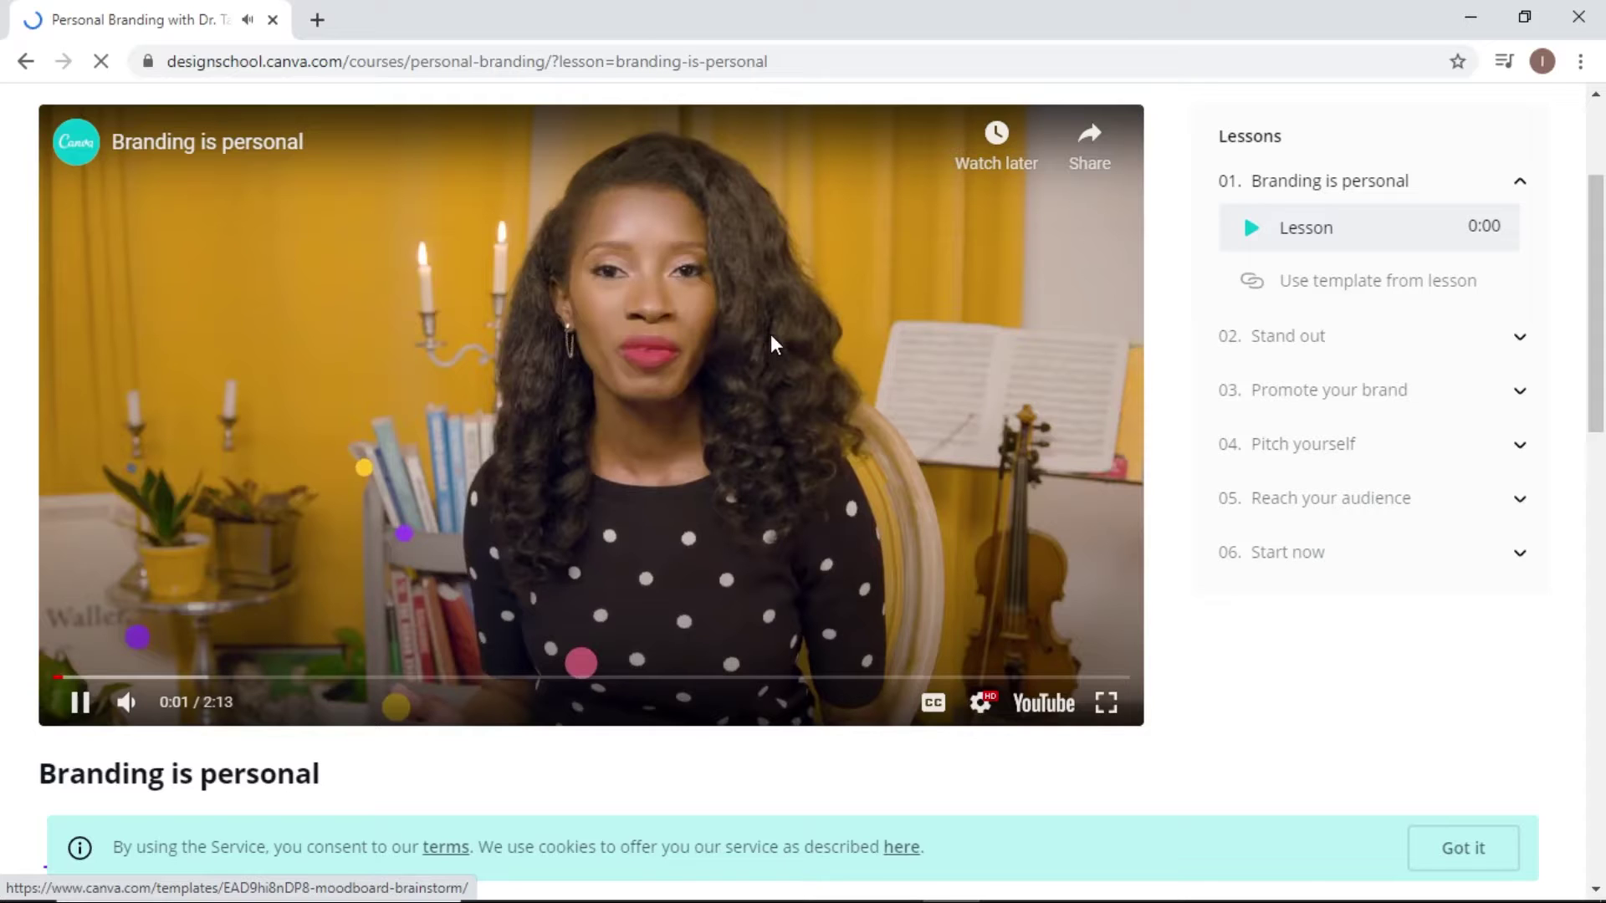
click(771, 334)
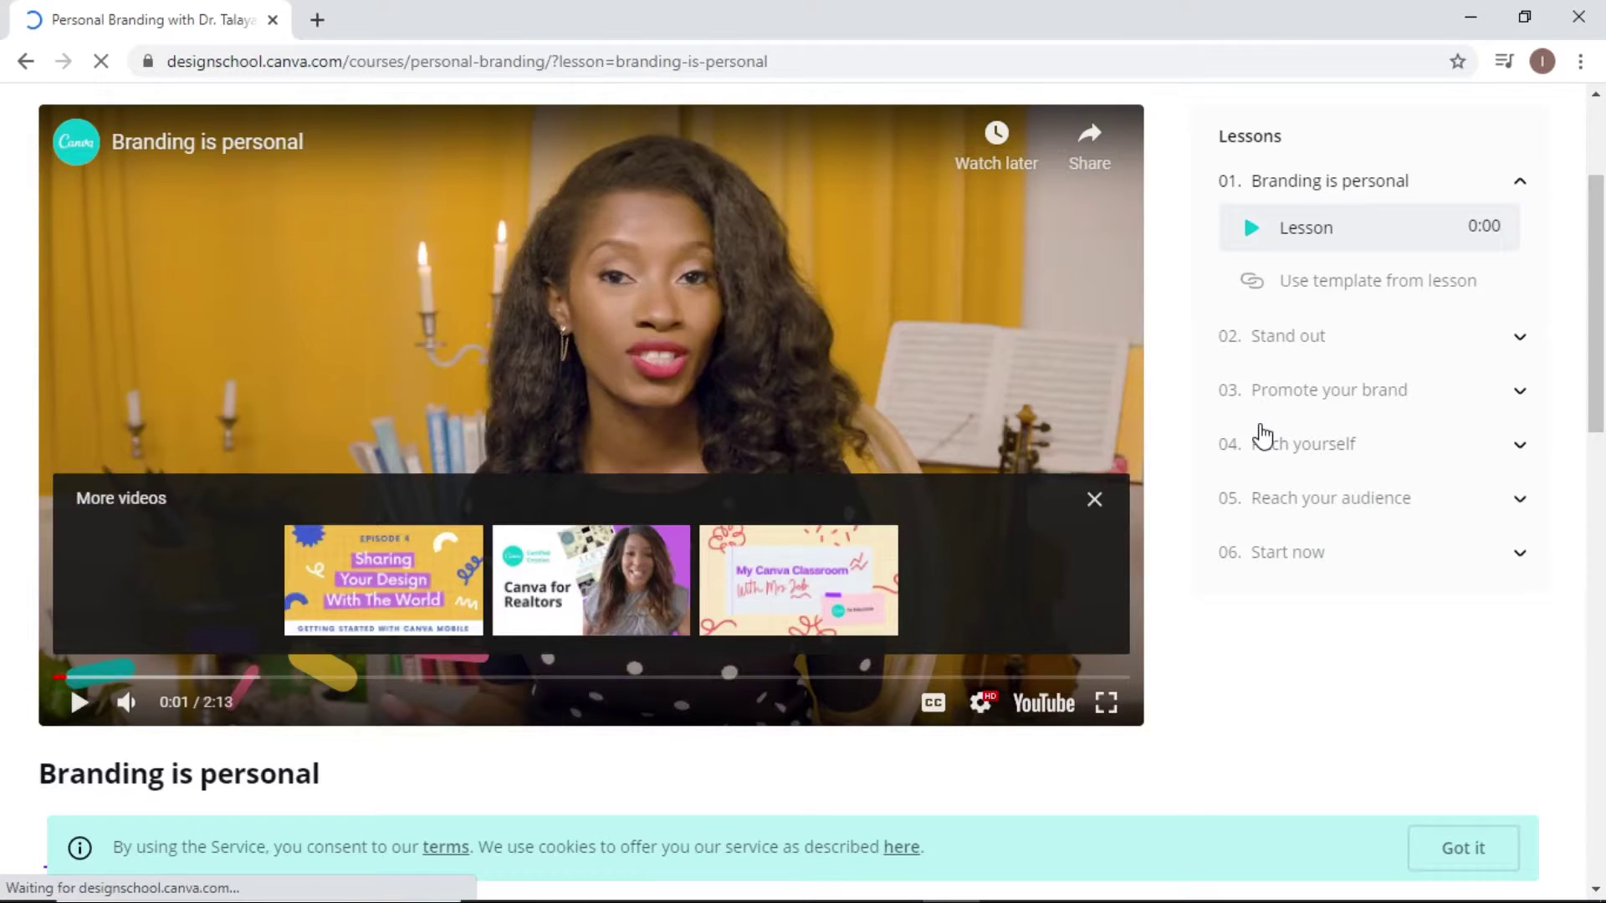
scroll(1601, 487, down, 4)
drag(1602, 488, 1602, 266)
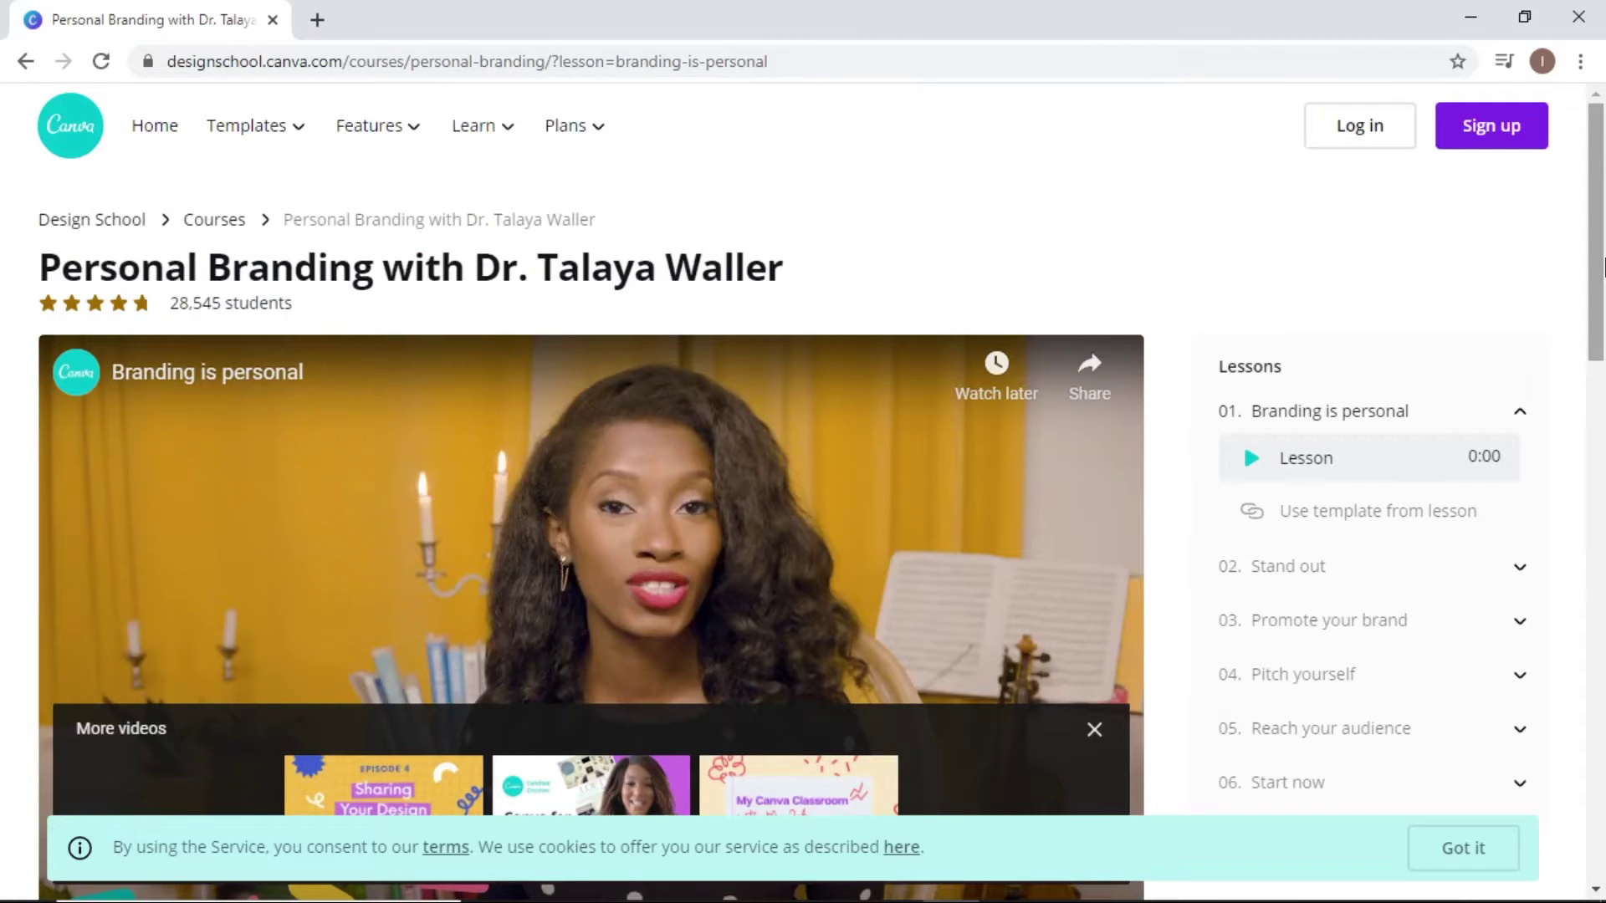
Step: Return to the home page and look over the recommended design types and saved designs
click(138, 138)
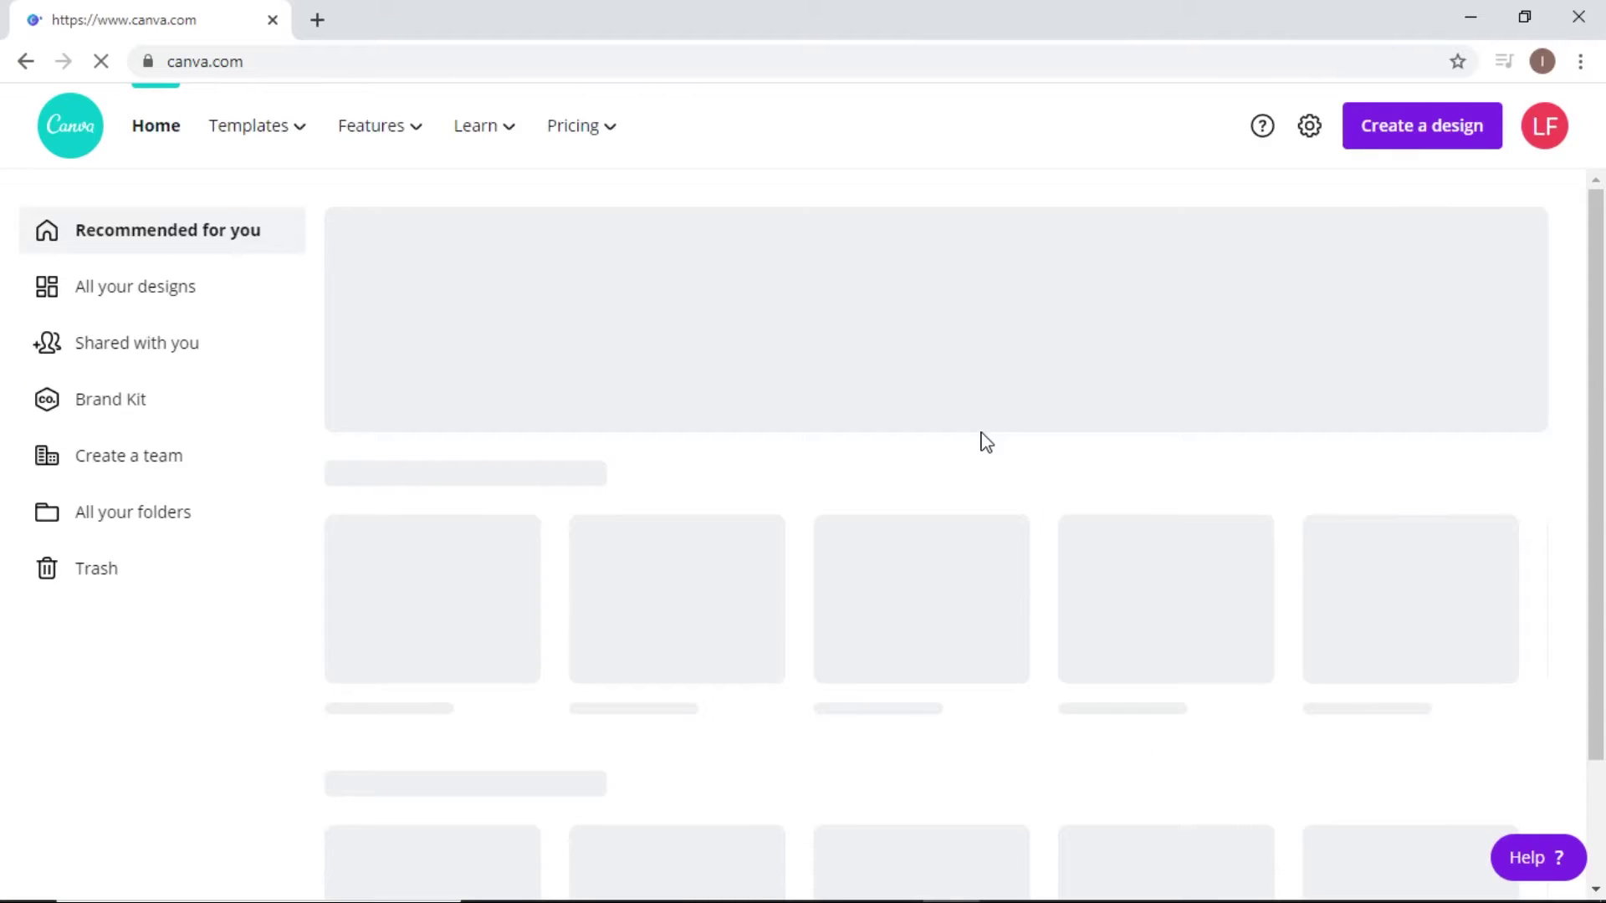
scroll(1603, 316, down, 1)
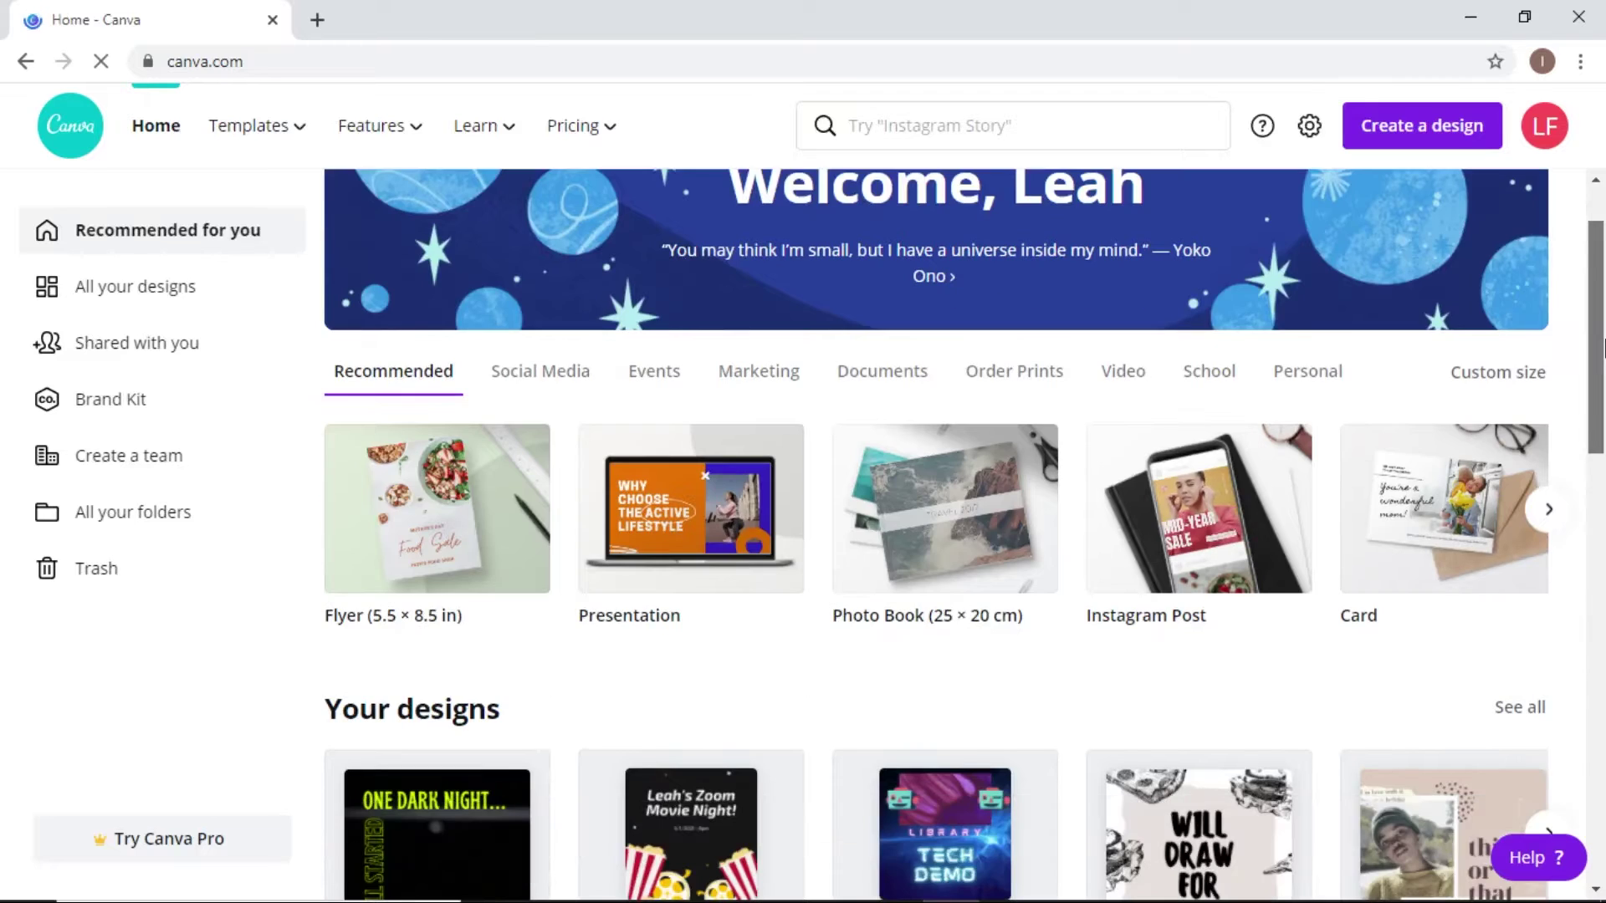
scroll(1604, 303, up, 1)
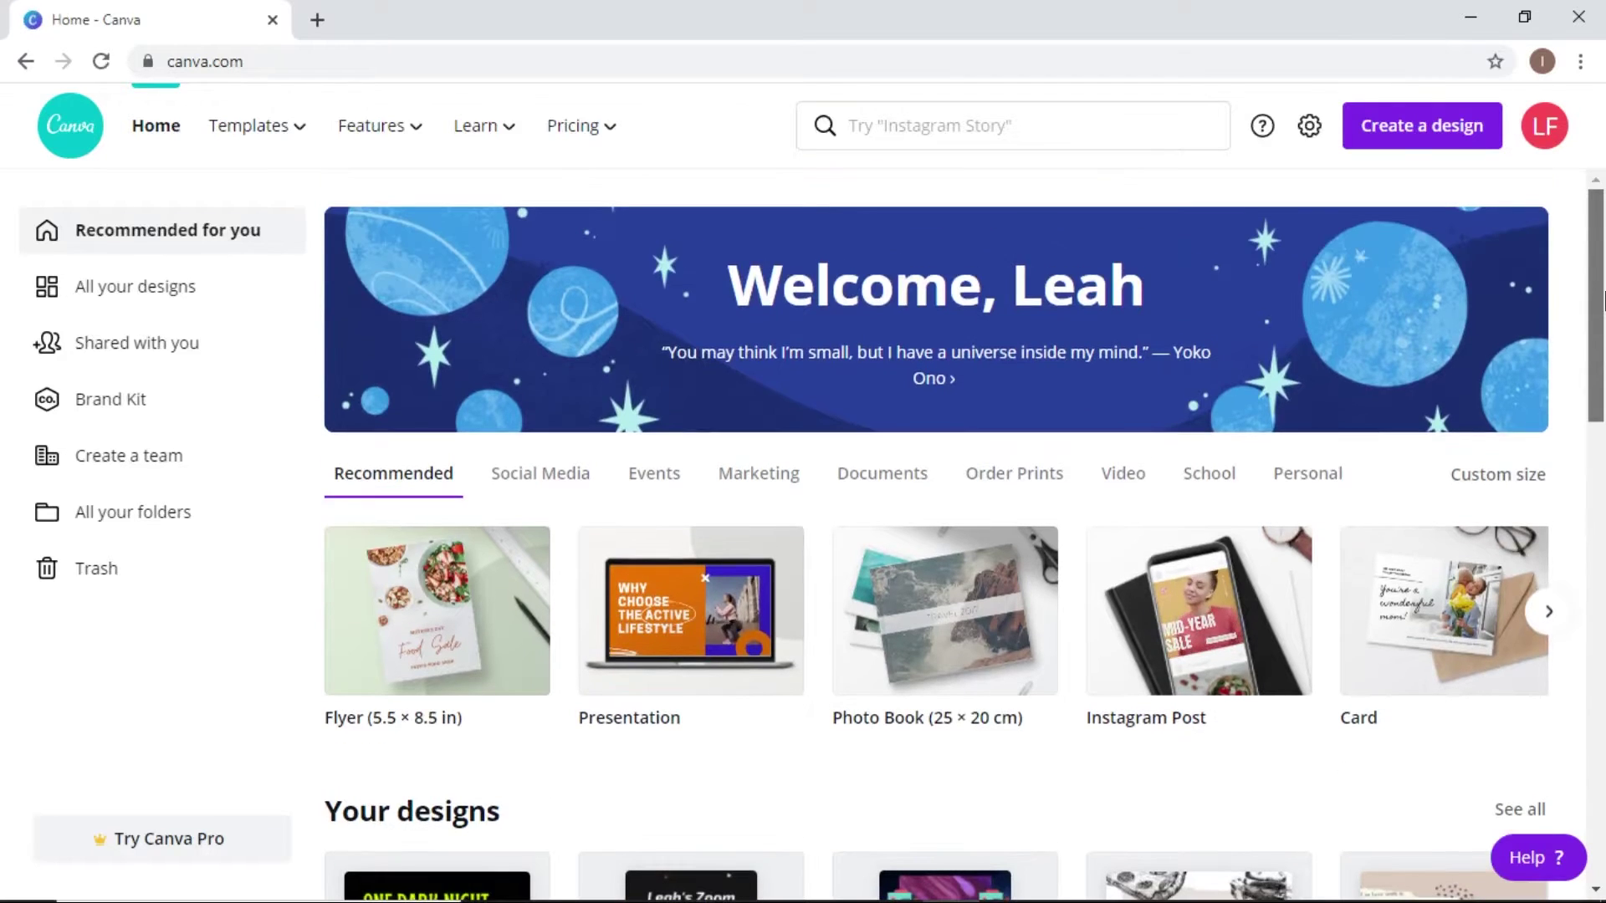
scroll(1603, 306, down, 1)
scroll(1604, 350, down, 2)
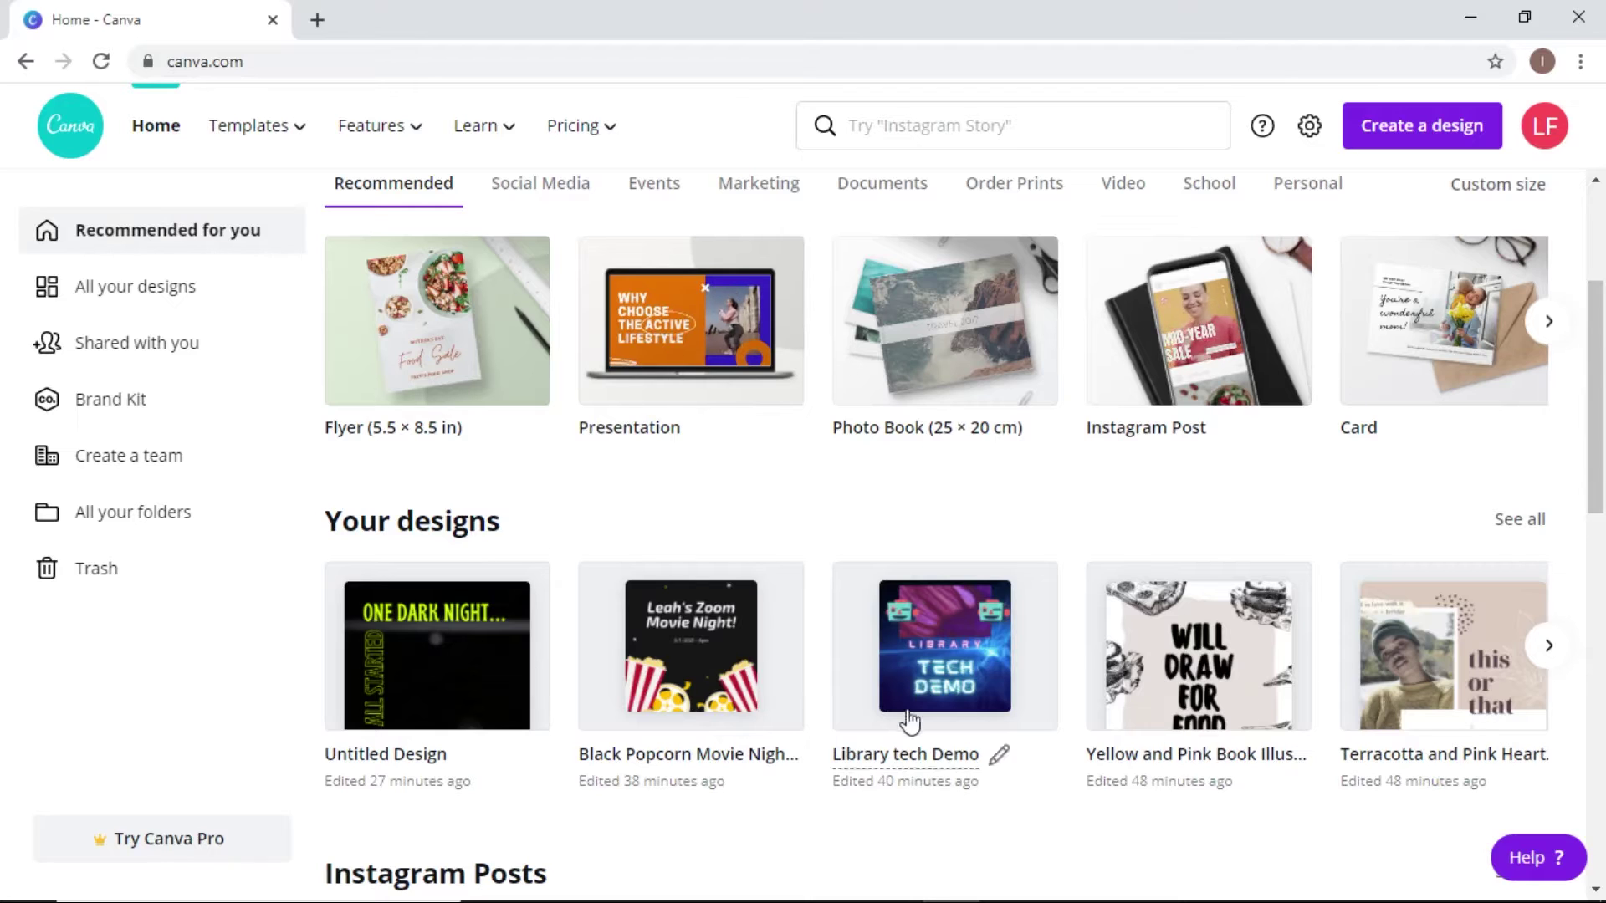
scroll(1604, 361, up, 3)
scroll(1603, 365, down, 1)
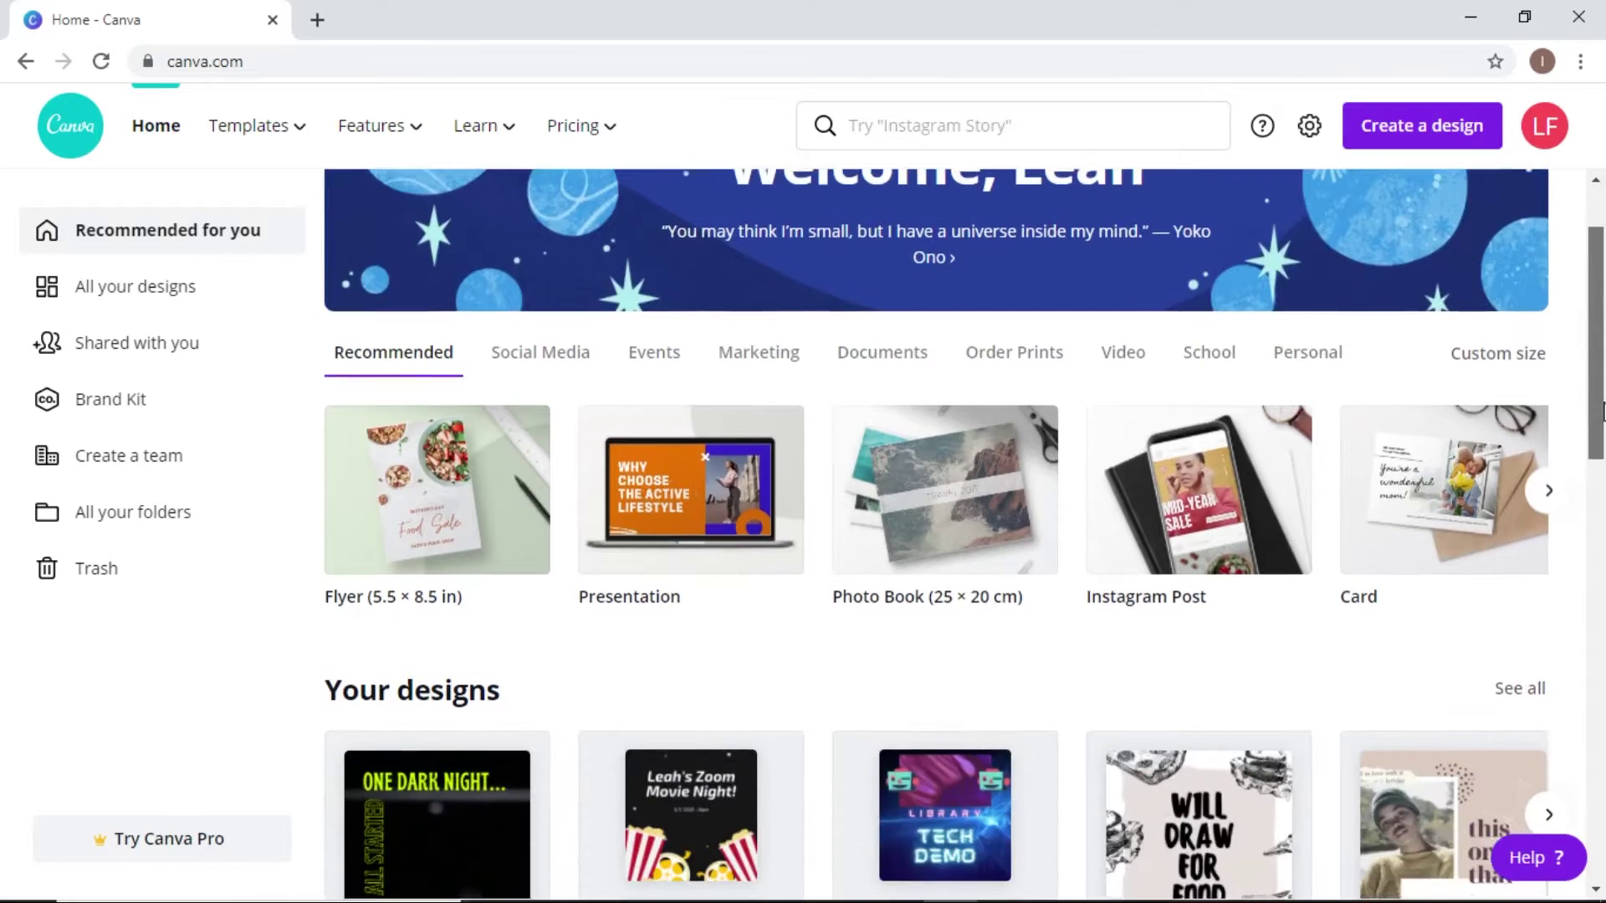
Step: Browse the Social Media, Events, Marketing and Documents design types on the home page
click(525, 374)
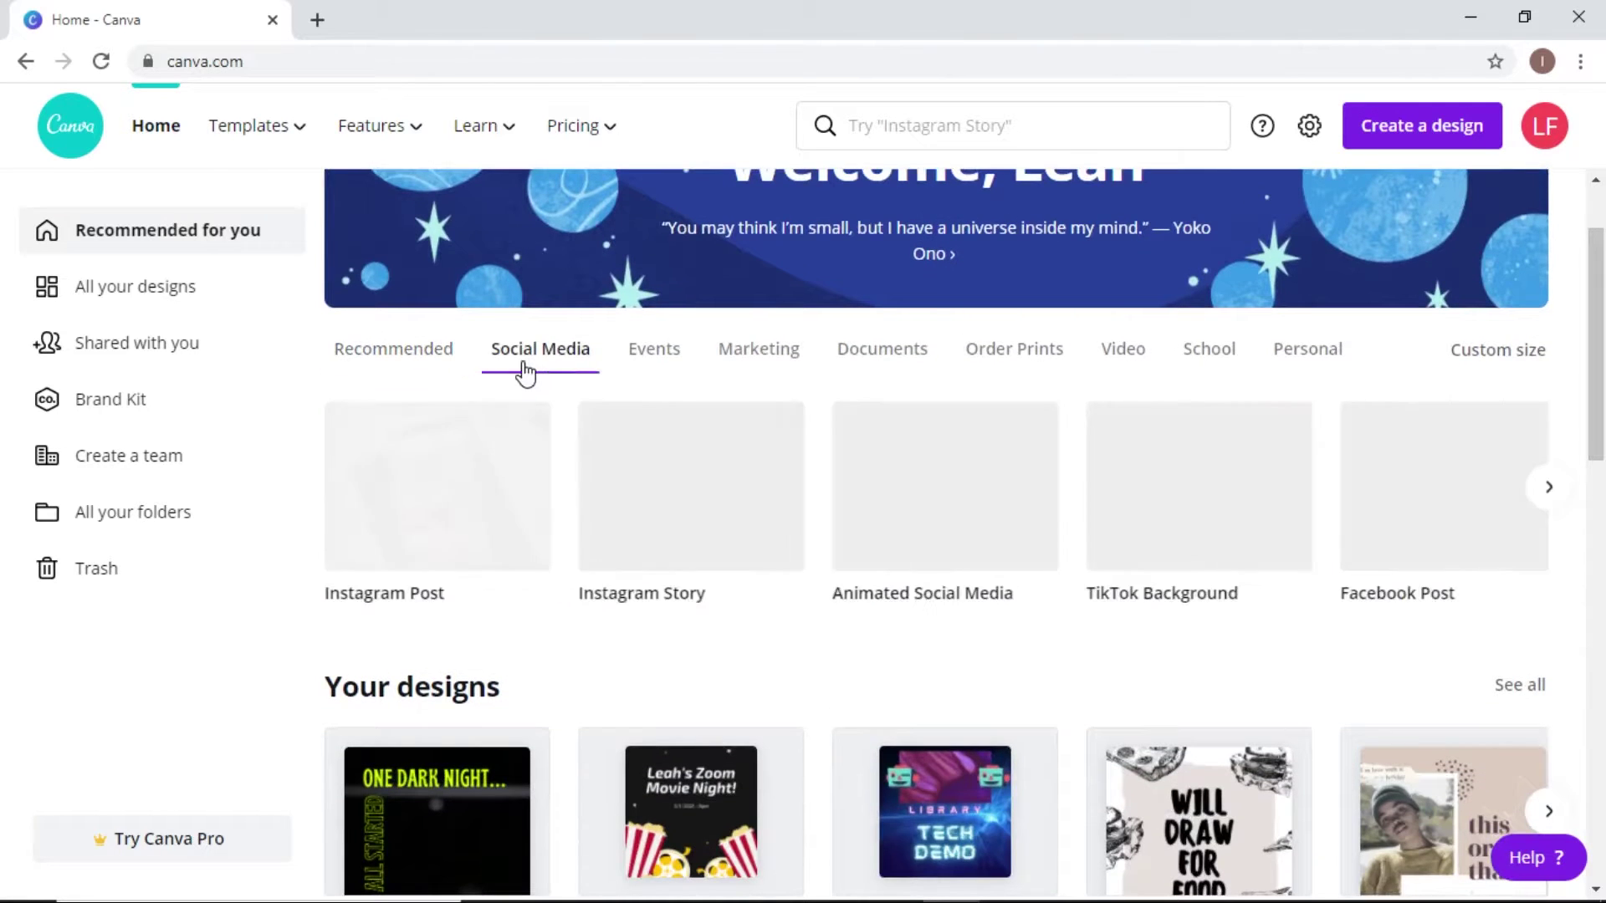
click(670, 354)
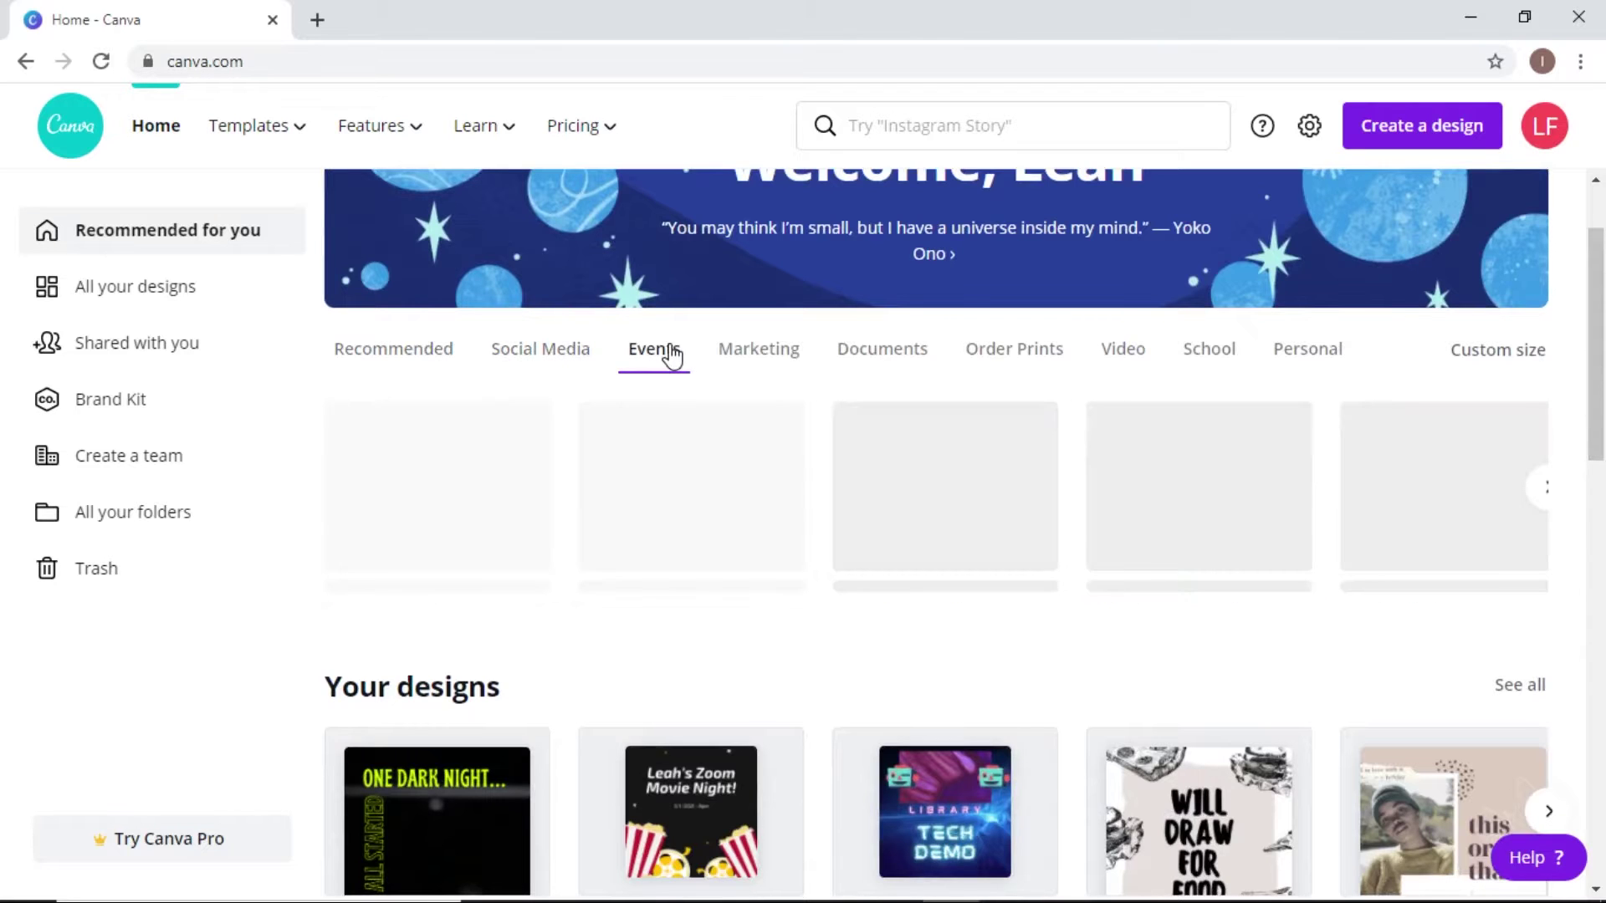
click(806, 372)
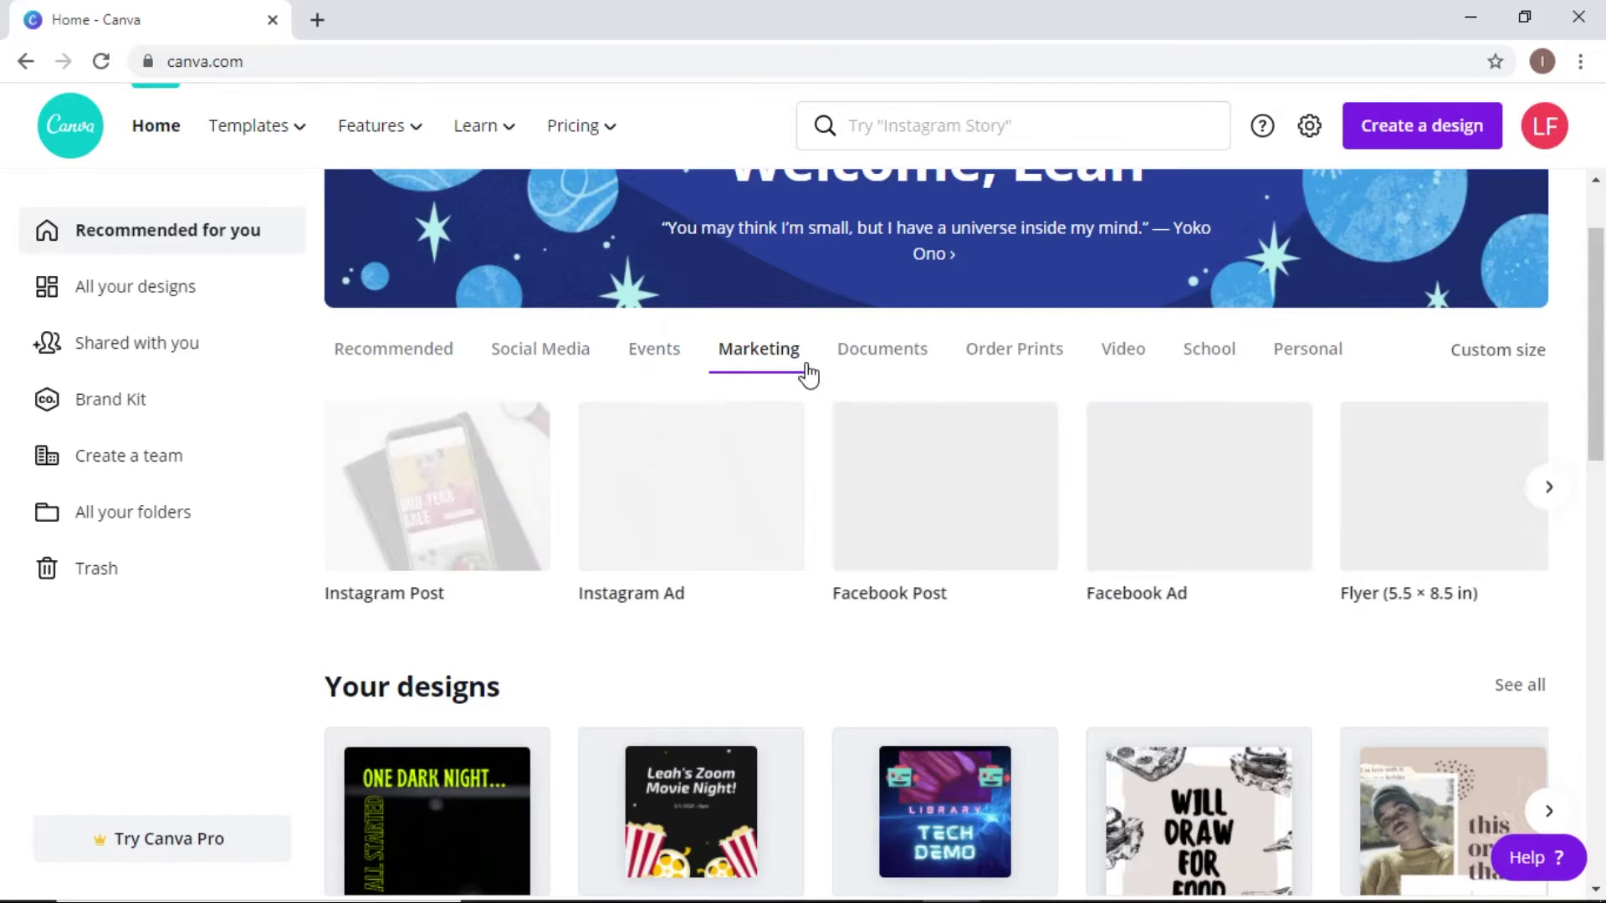
click(902, 369)
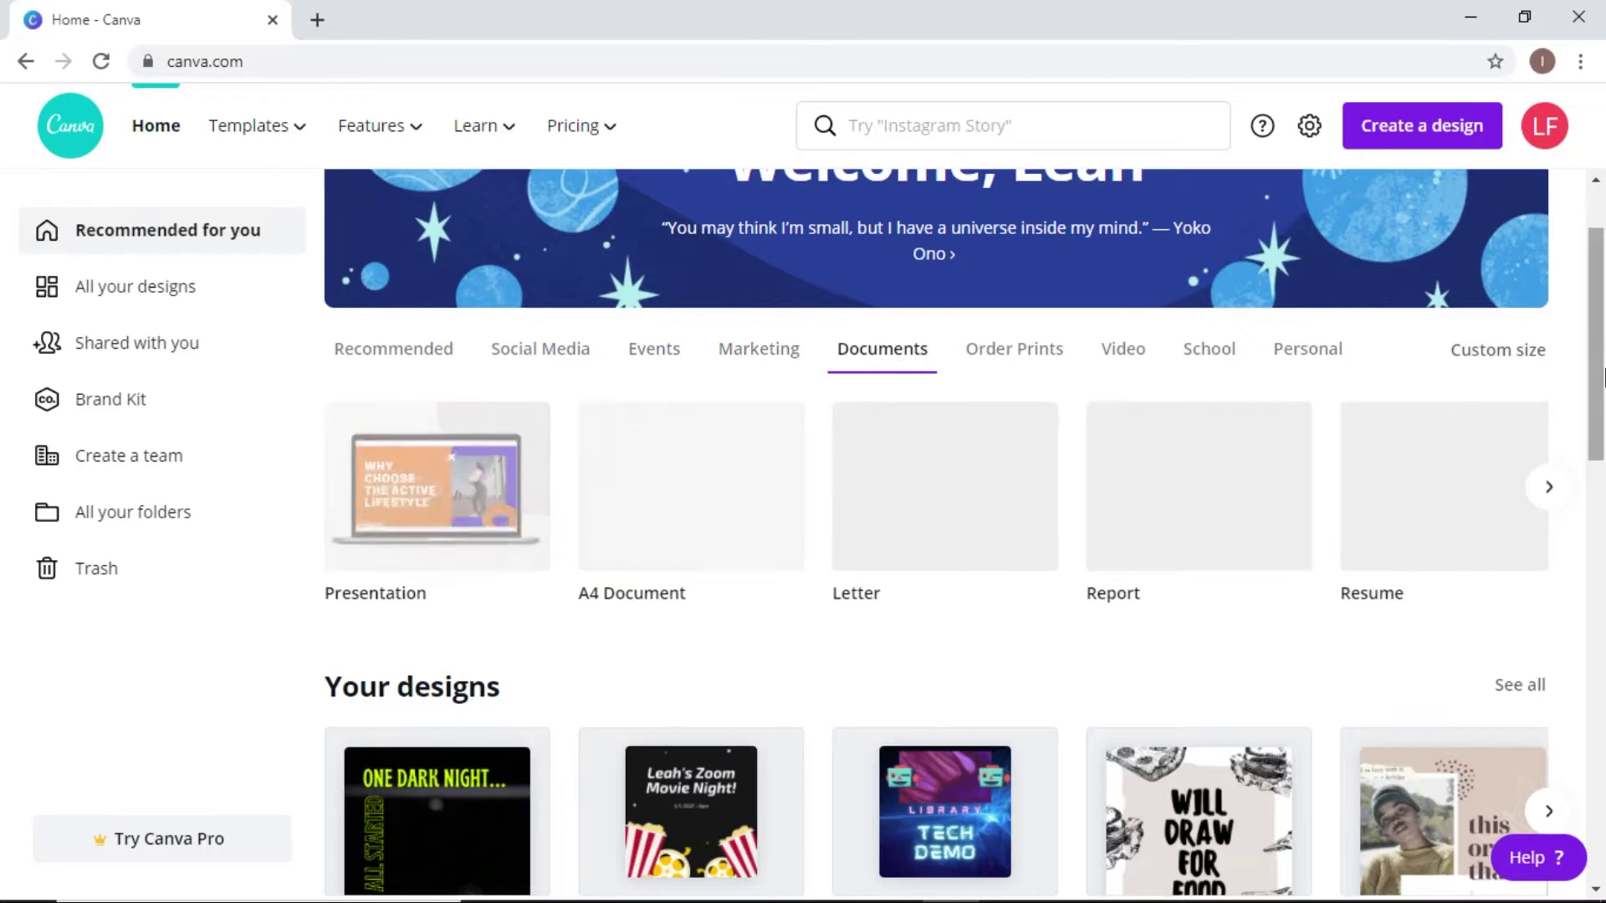
drag(1604, 368, 1603, 378)
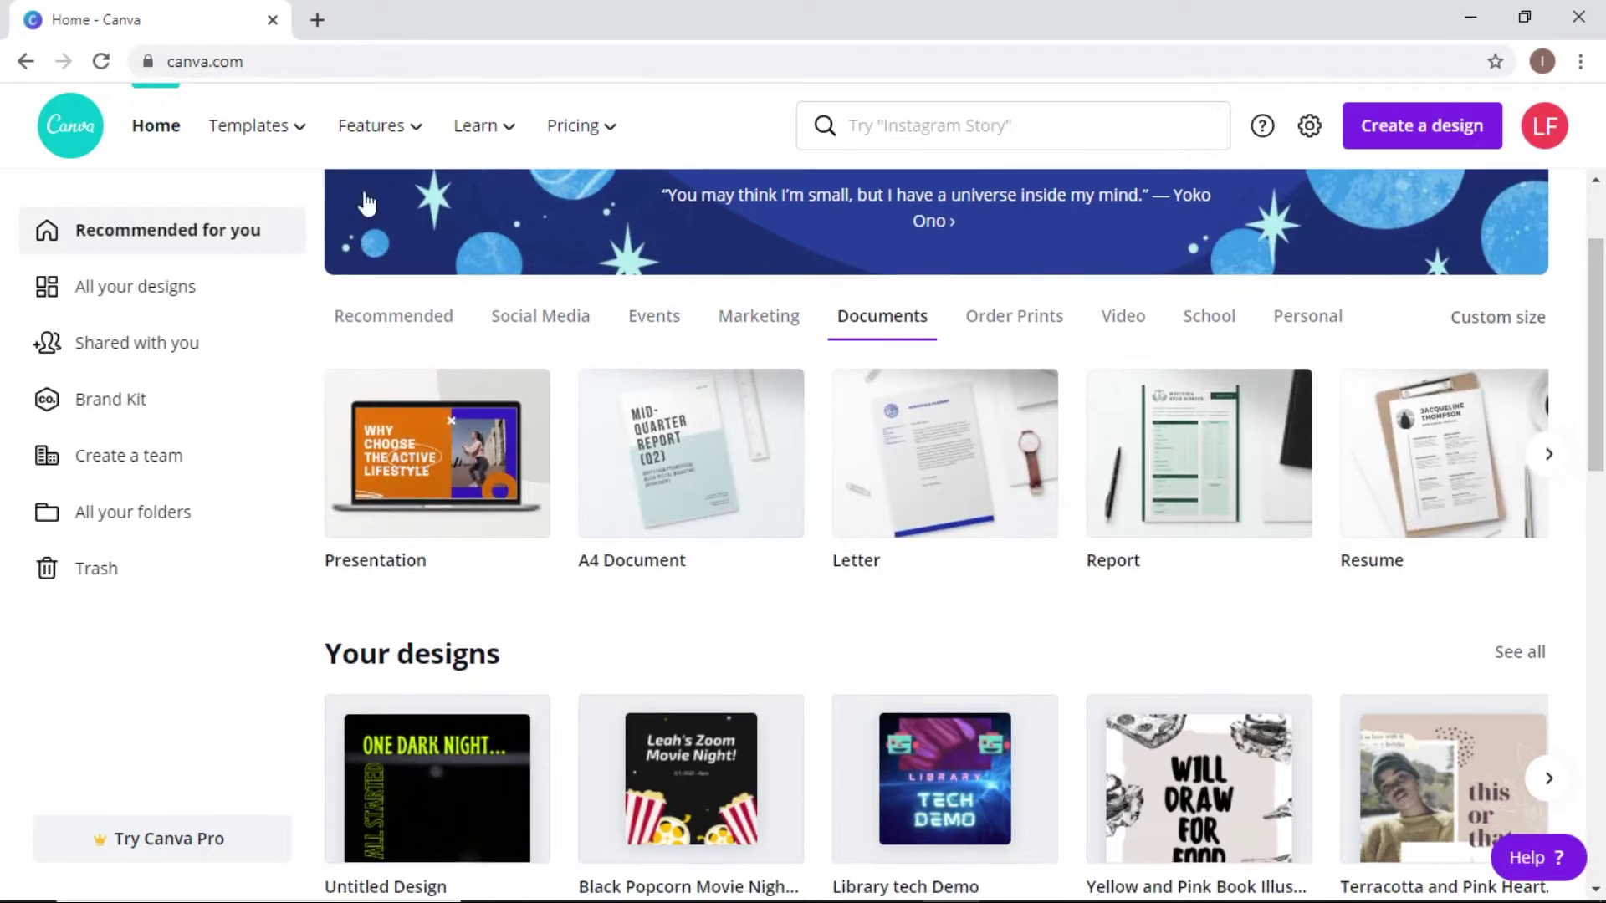
Step: Open the collection of all your designs and look through it
click(98, 306)
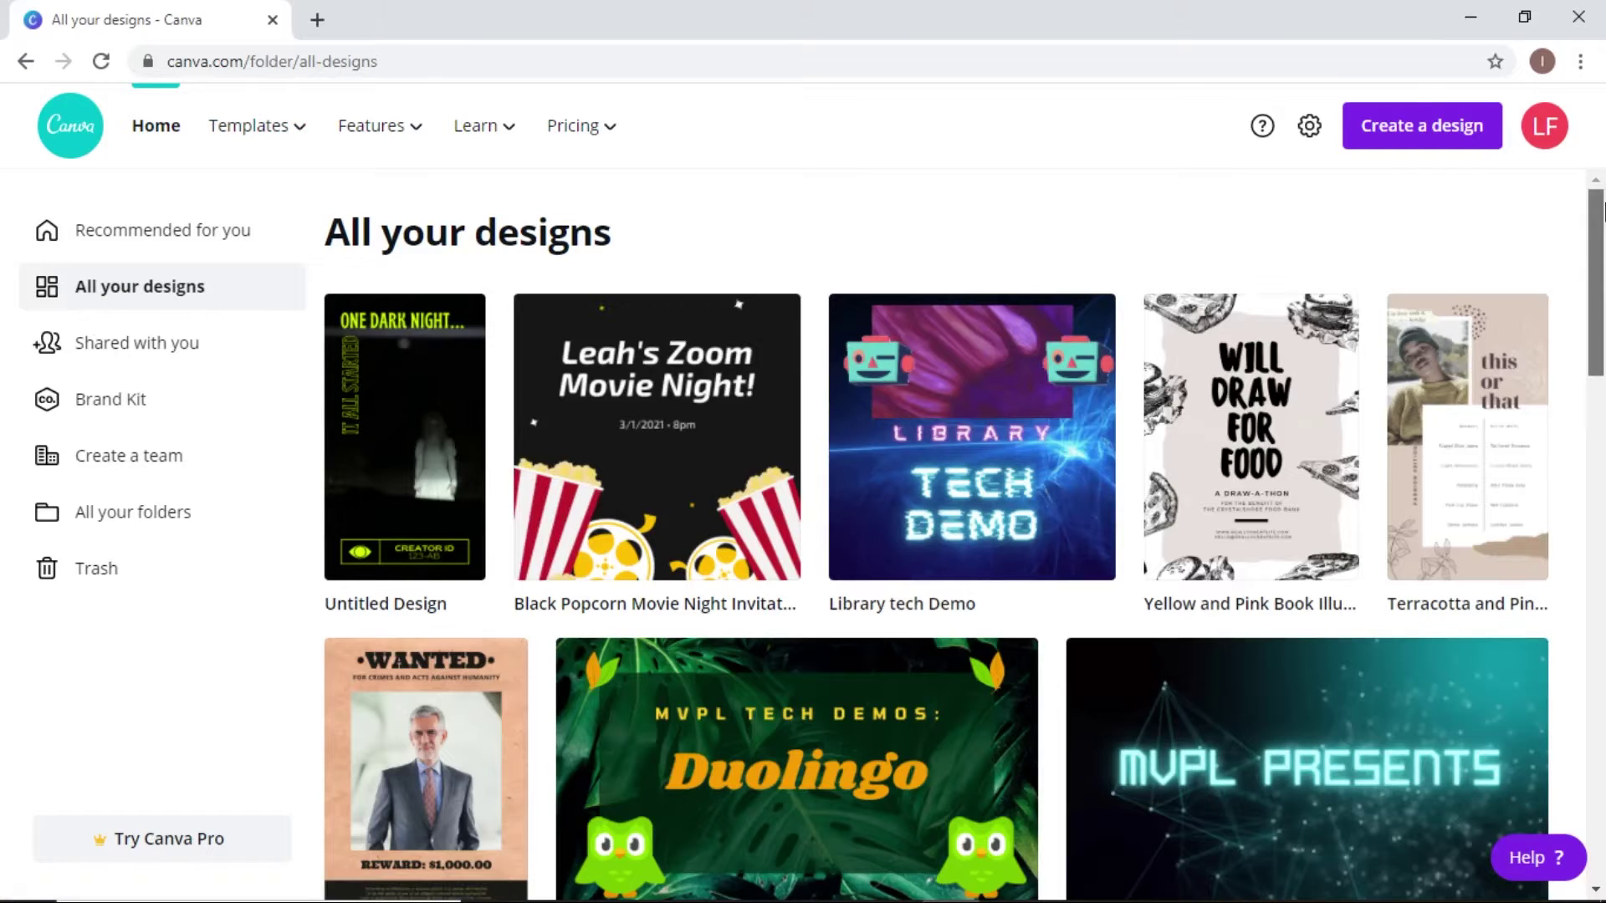
scroll(1595, 294, down, 4)
drag(1596, 295, 1589, 412)
scroll(1600, 316, up, 5)
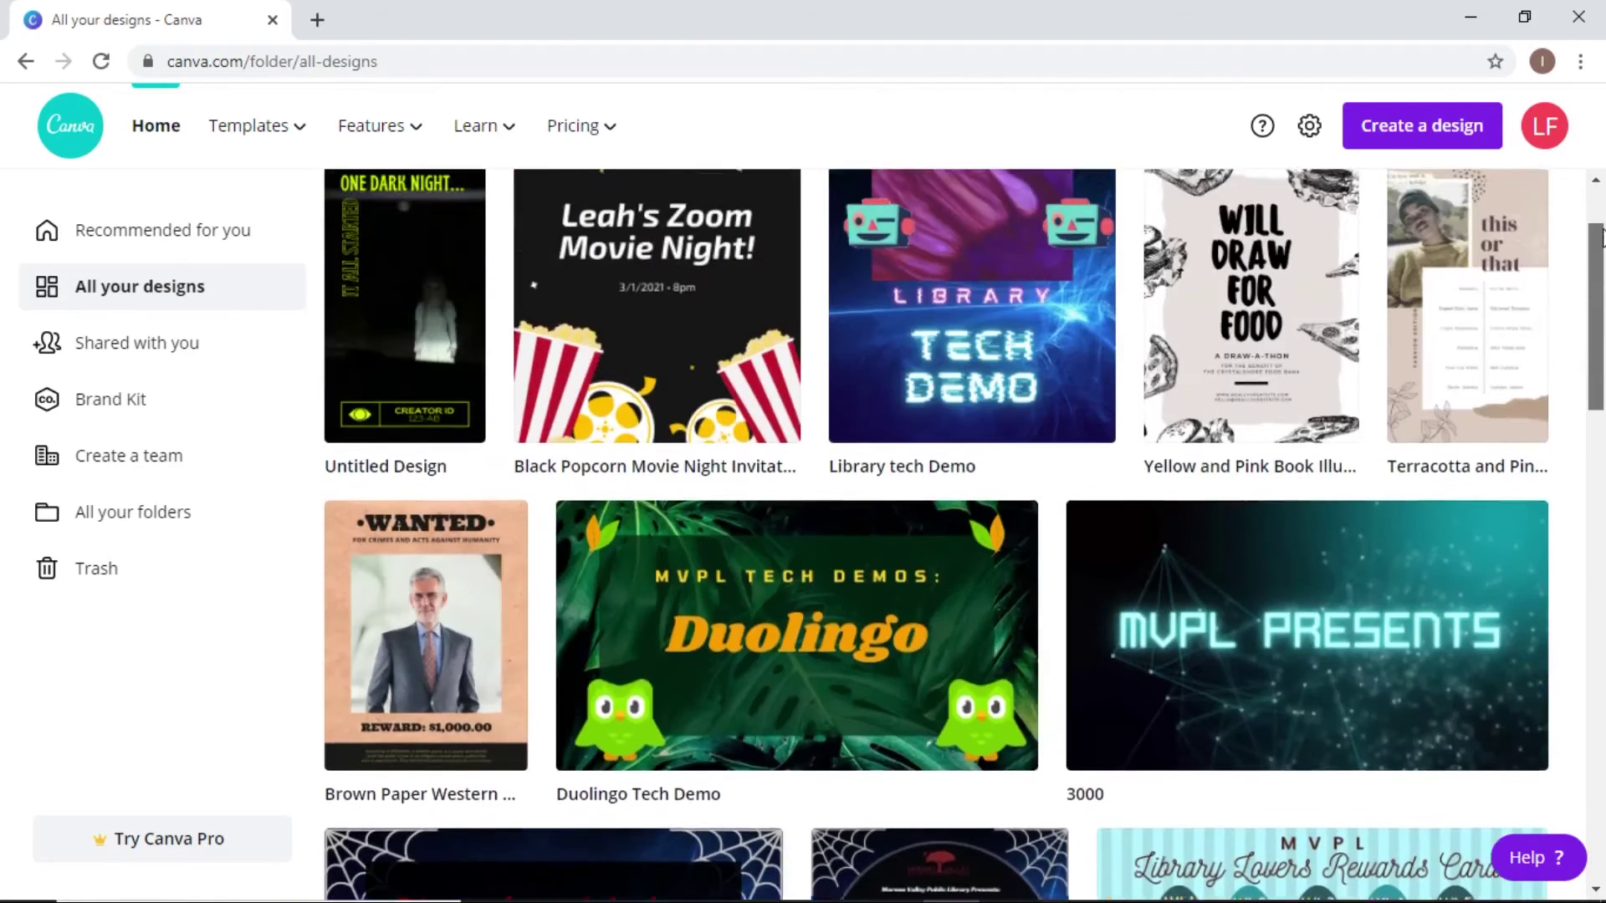
Step: View the designs shared with you and the Brand Kit page
click(191, 355)
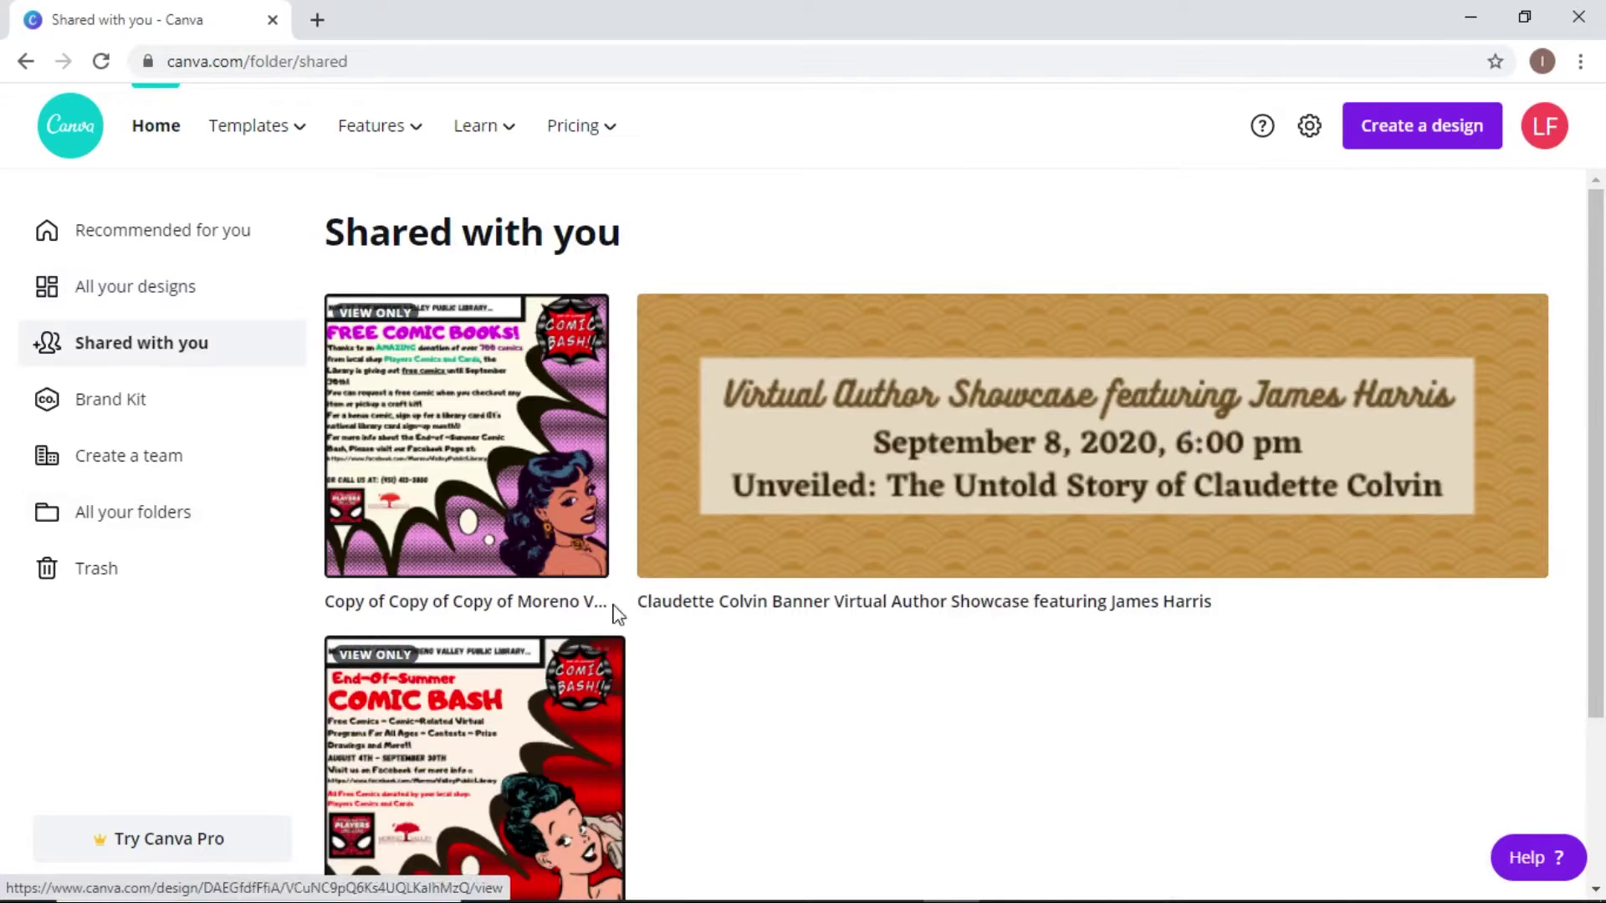
click(106, 414)
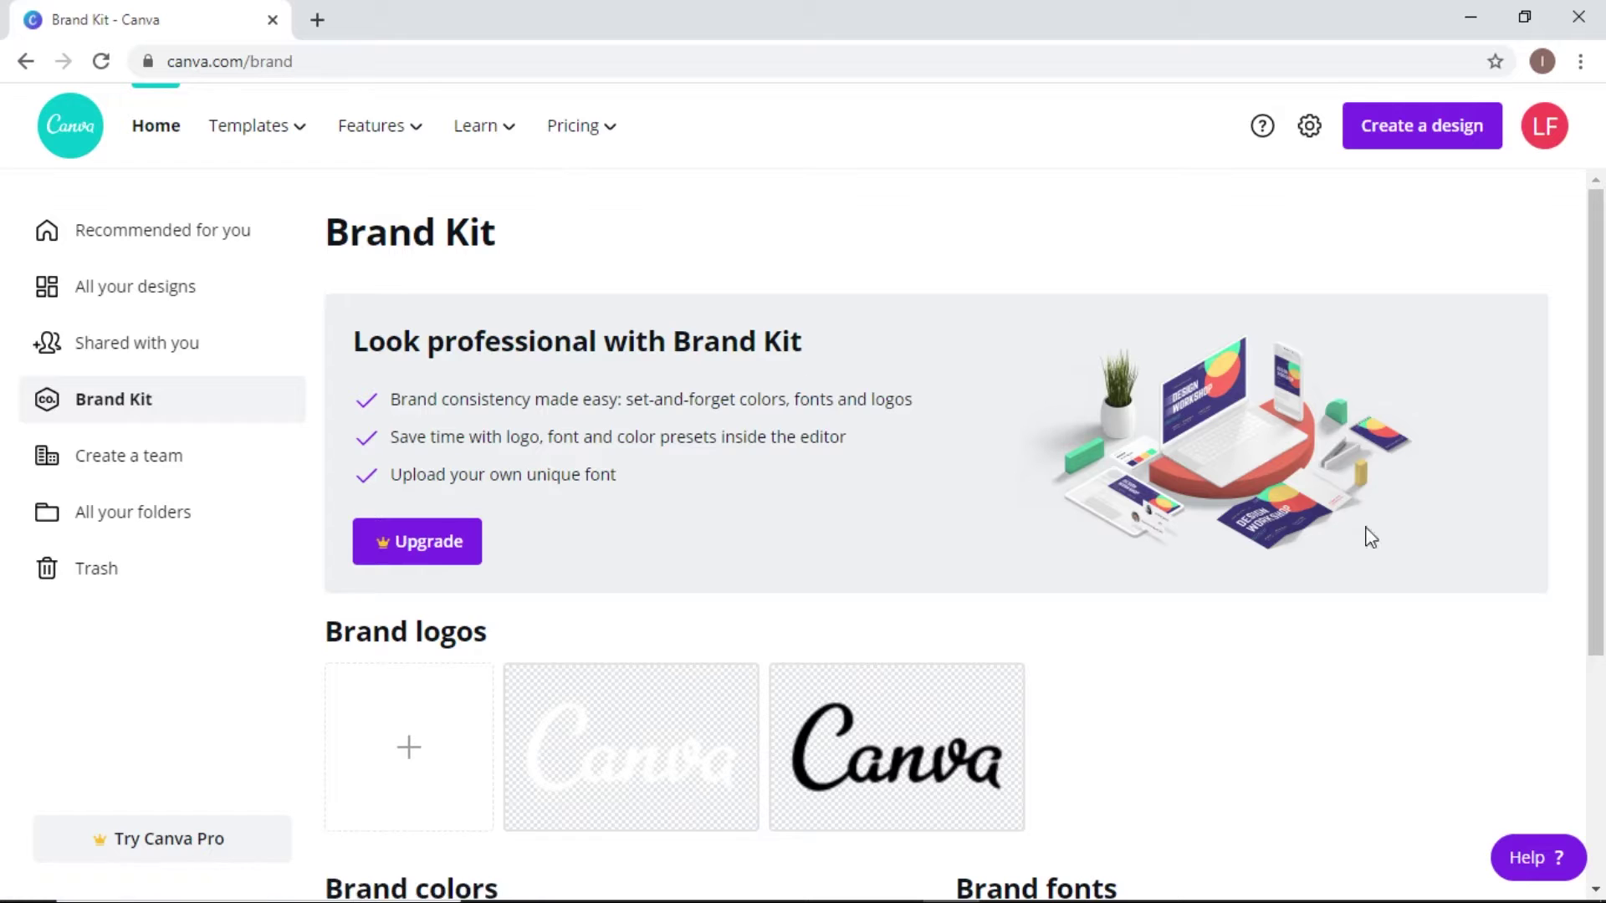
mouse_move(1595, 362)
mouse_down()
mouse_move(1595, 481)
mouse_move(1602, 358)
mouse_up()
click(143, 458)
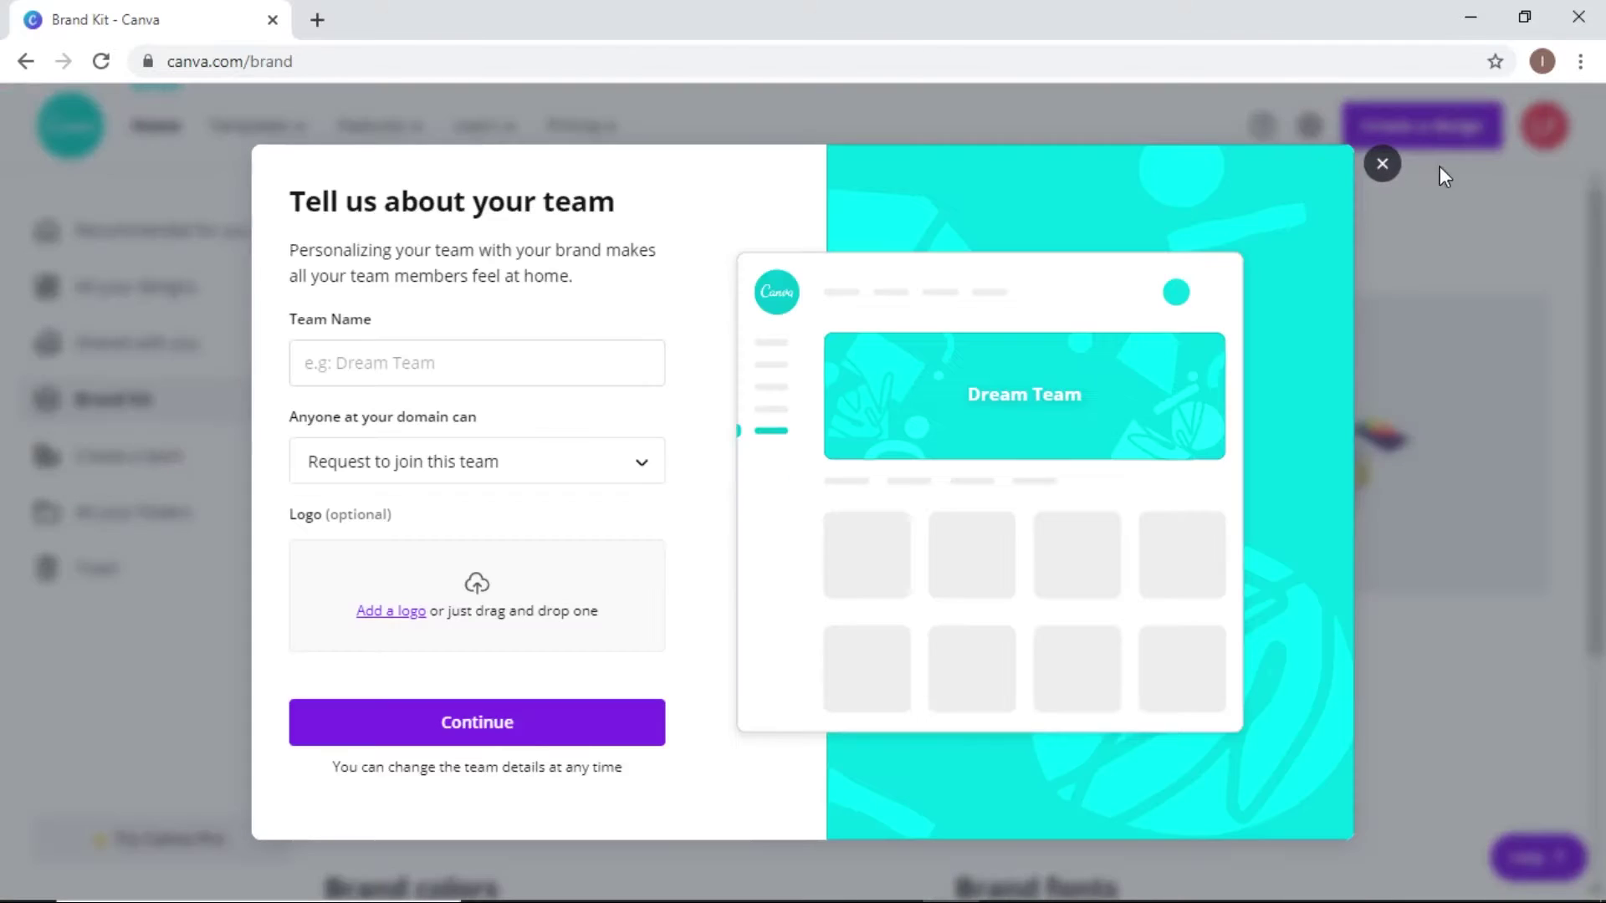
click(489, 366)
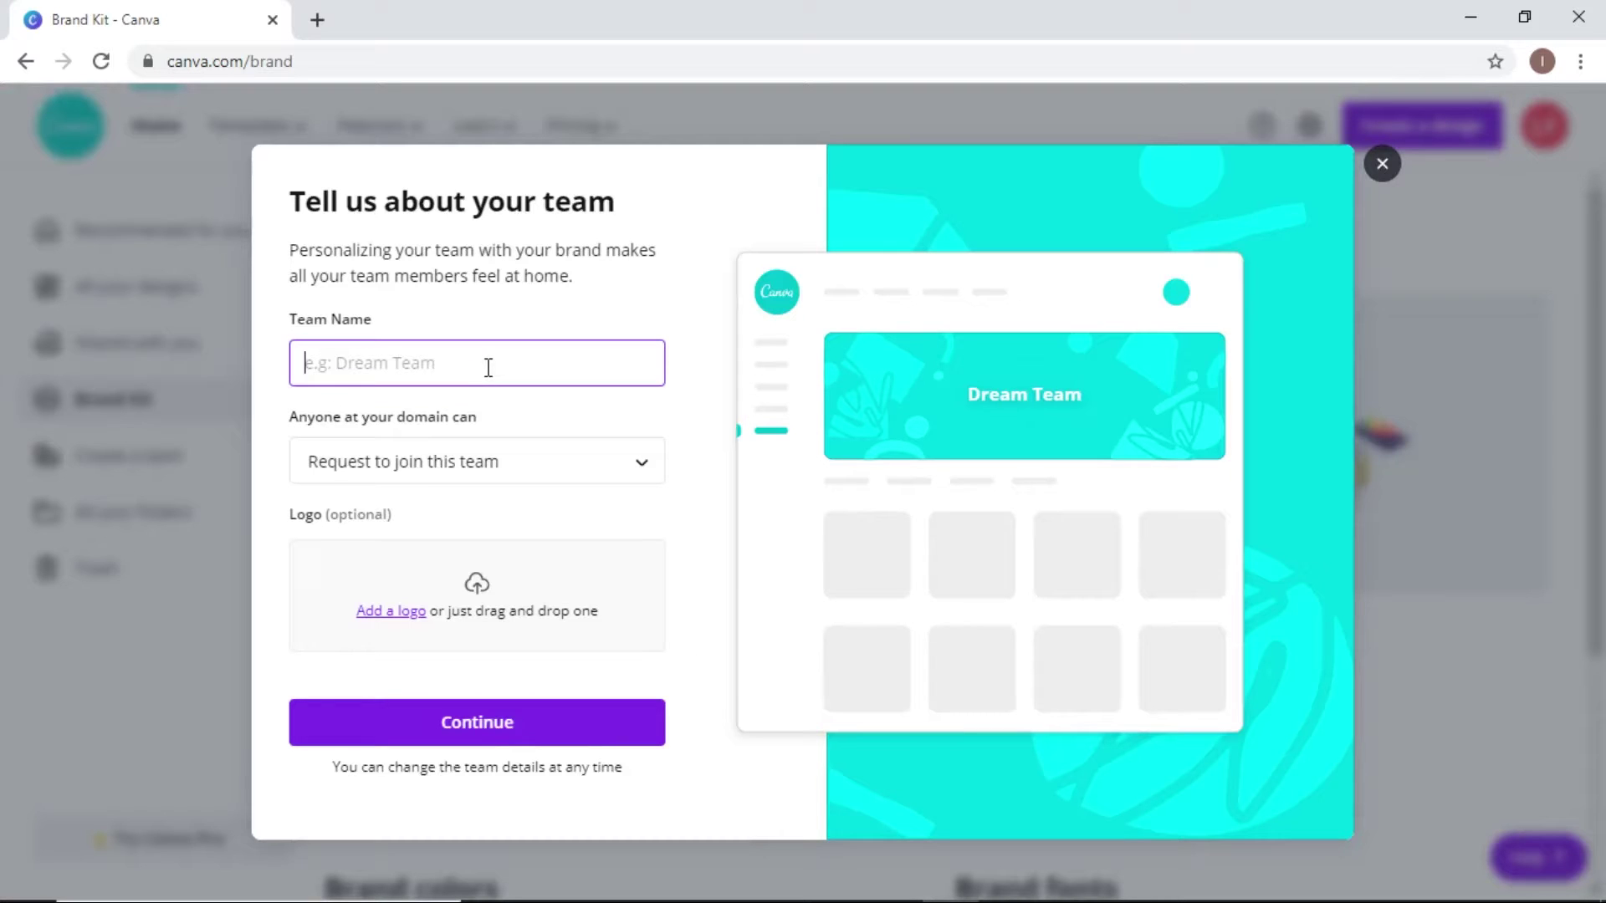
text(Leah )
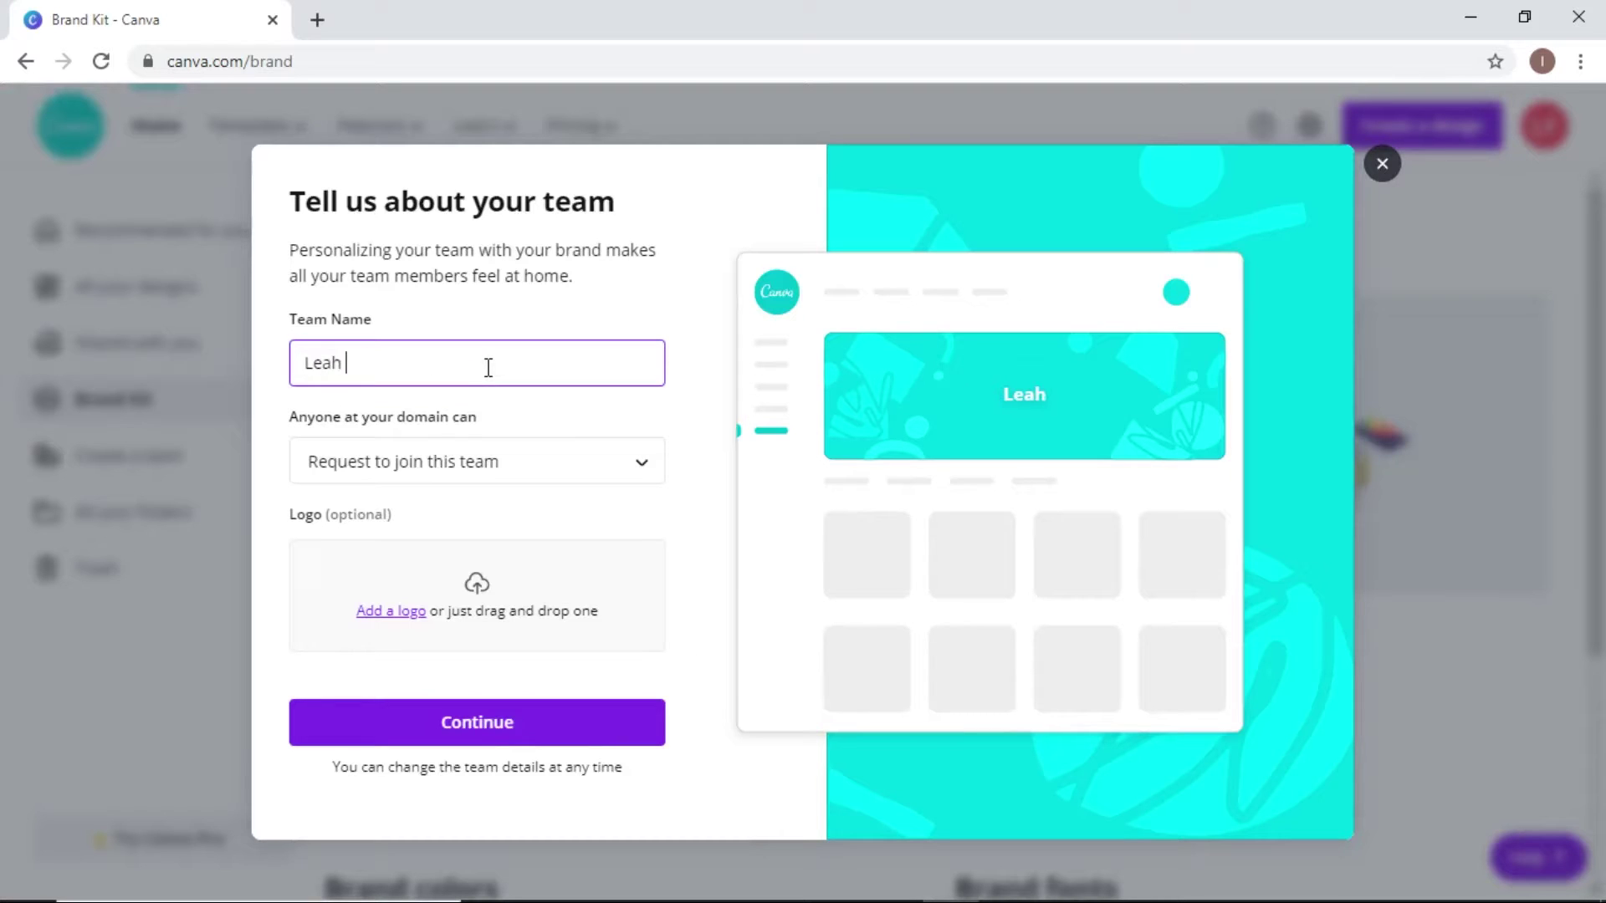
text(Team)
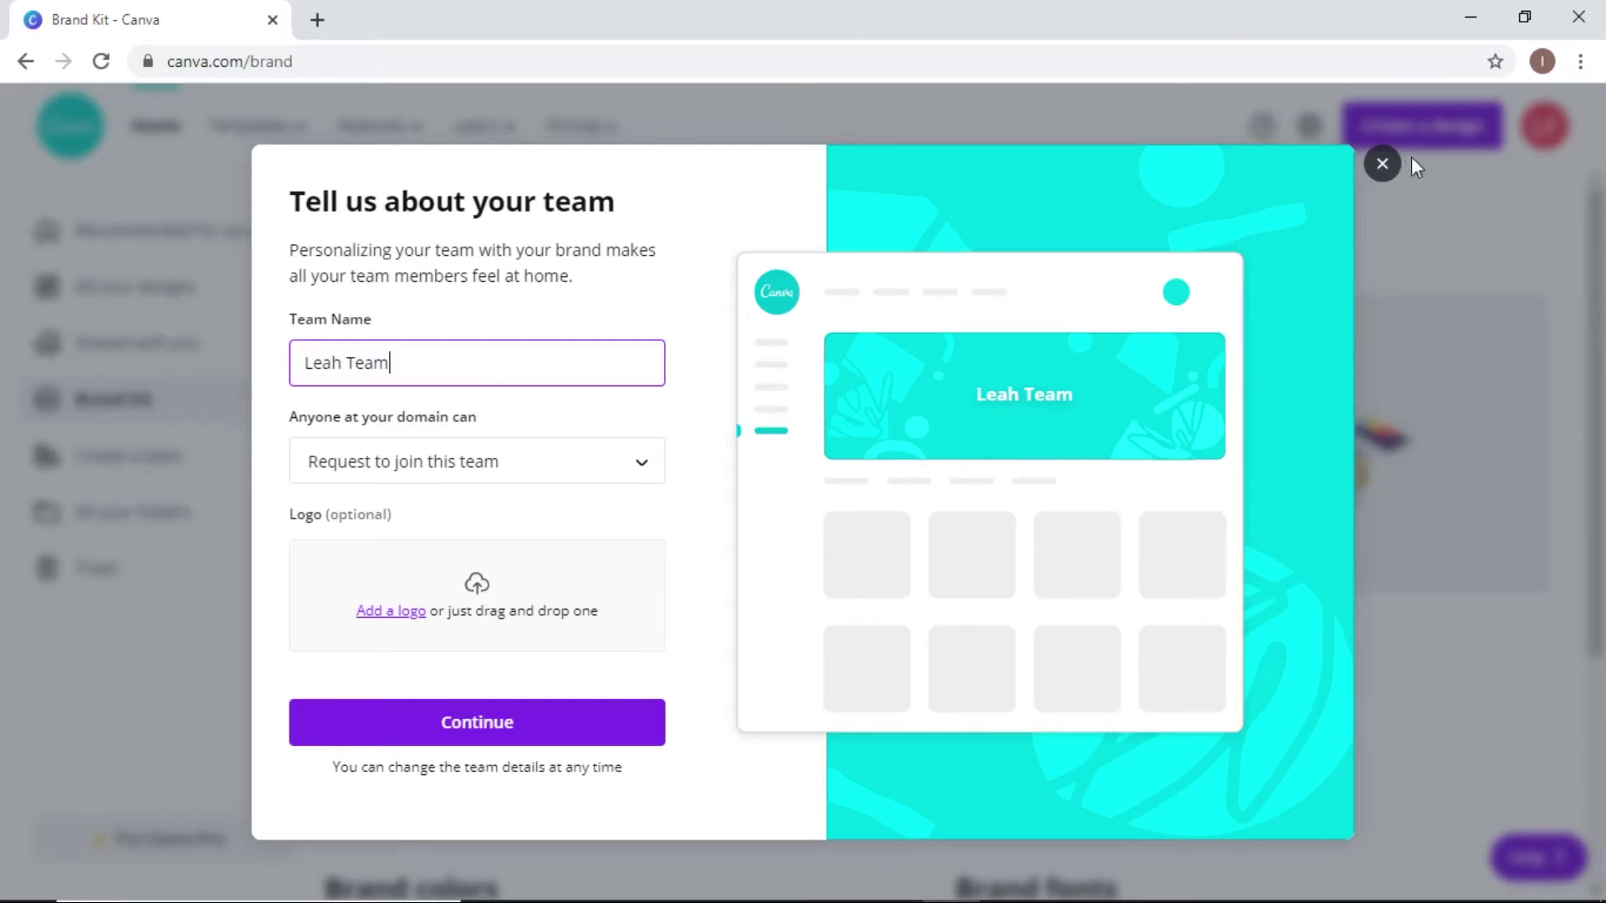
click(1382, 164)
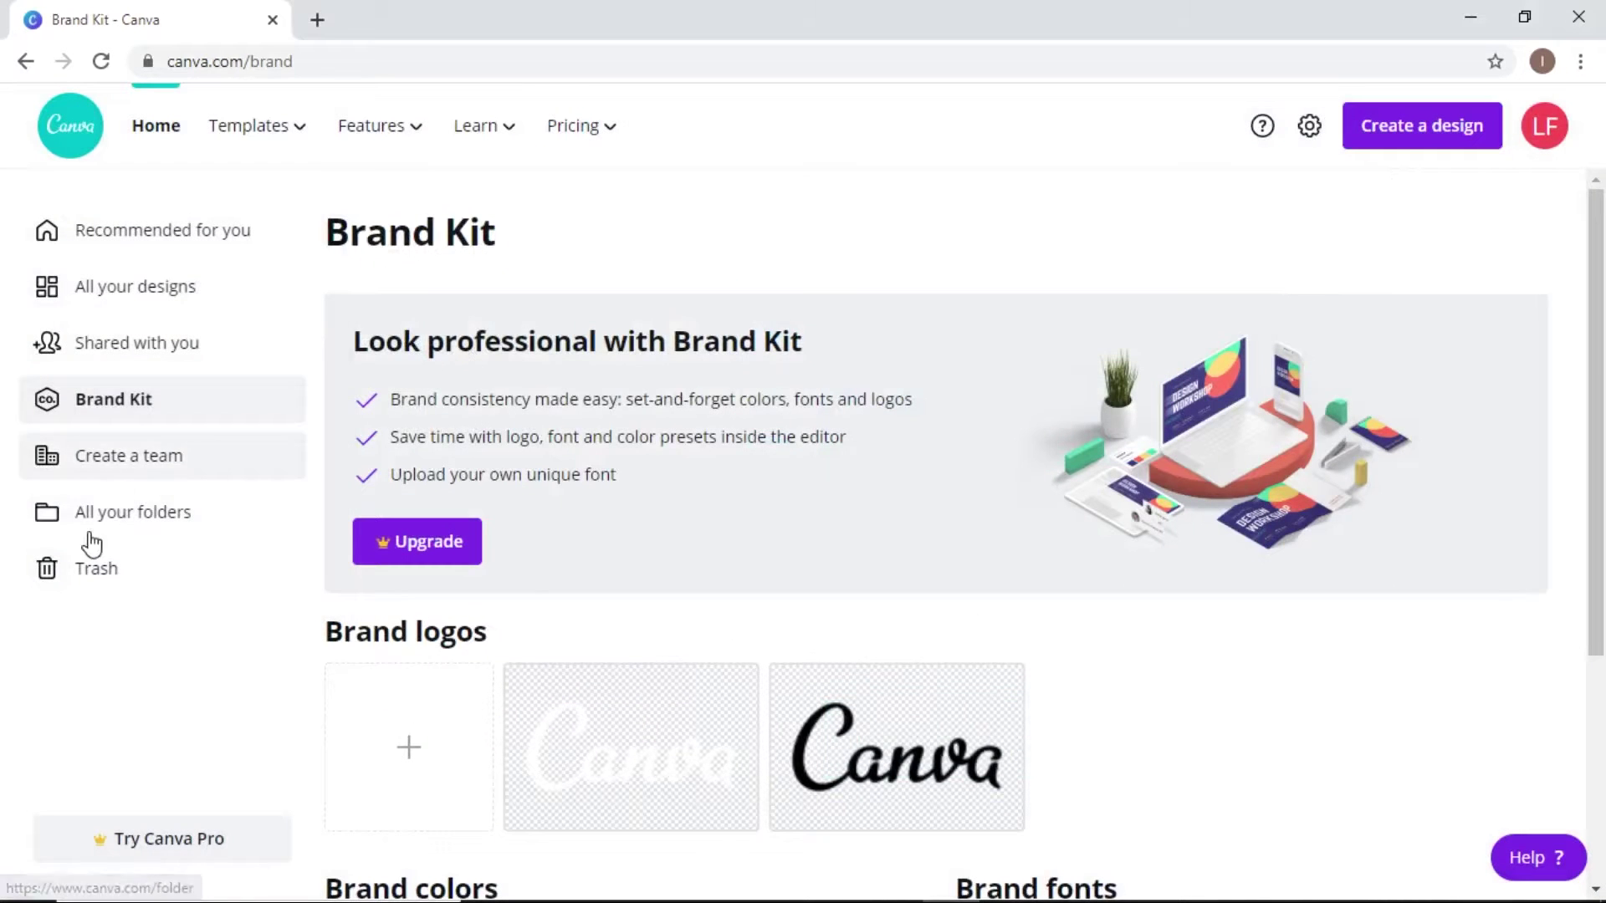
Step: View the page with all your folders and the deleted designs in the trash
click(140, 528)
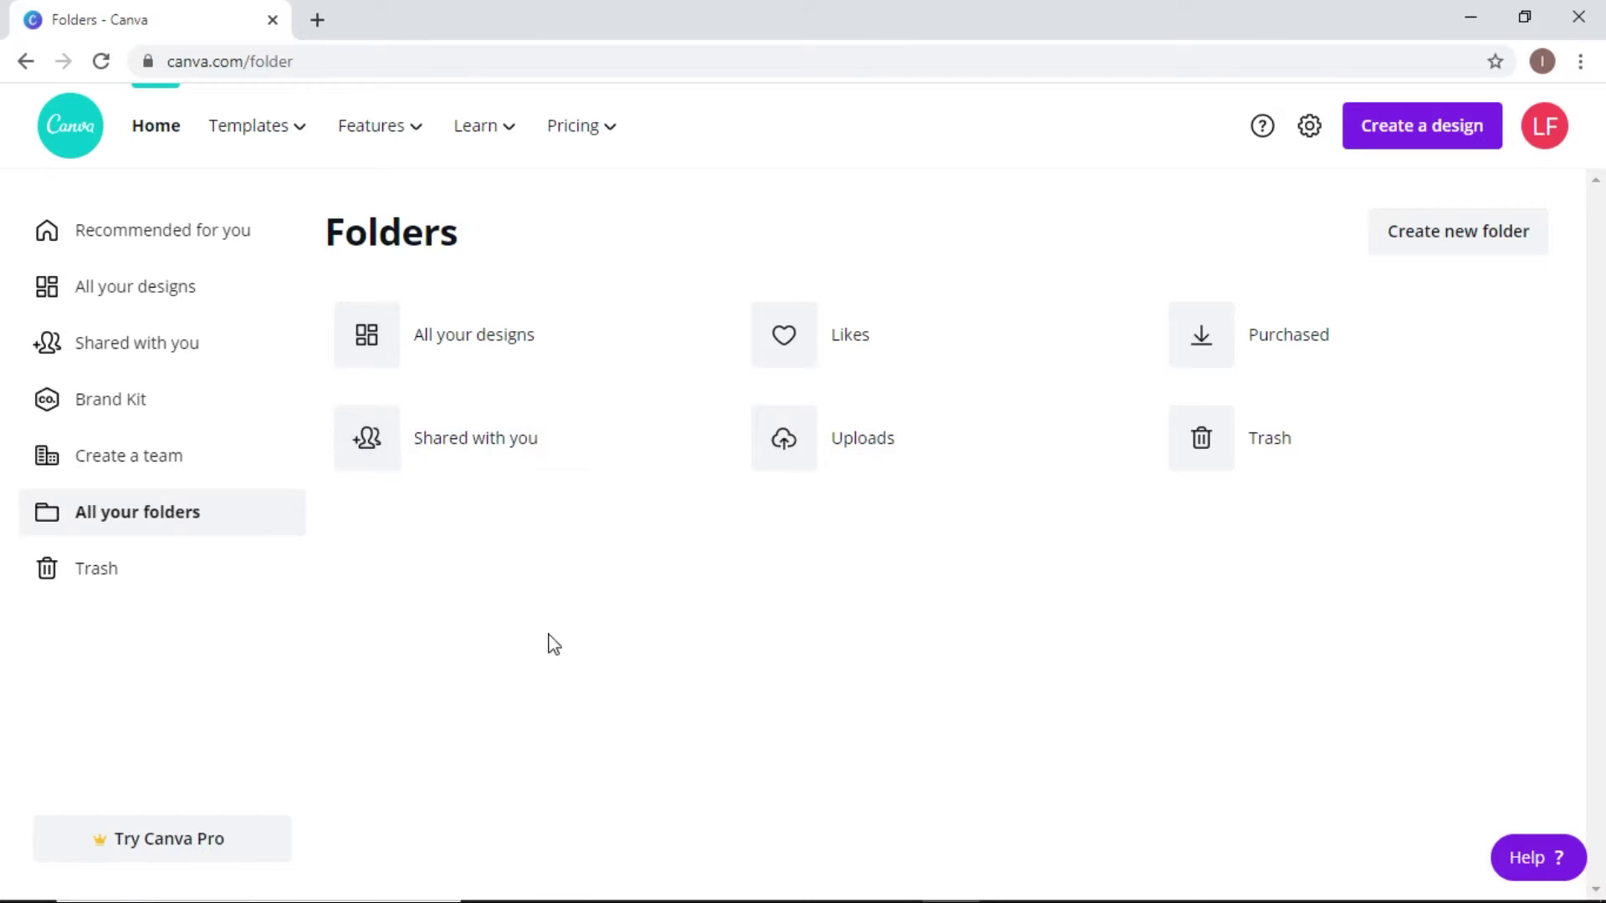
click(80, 574)
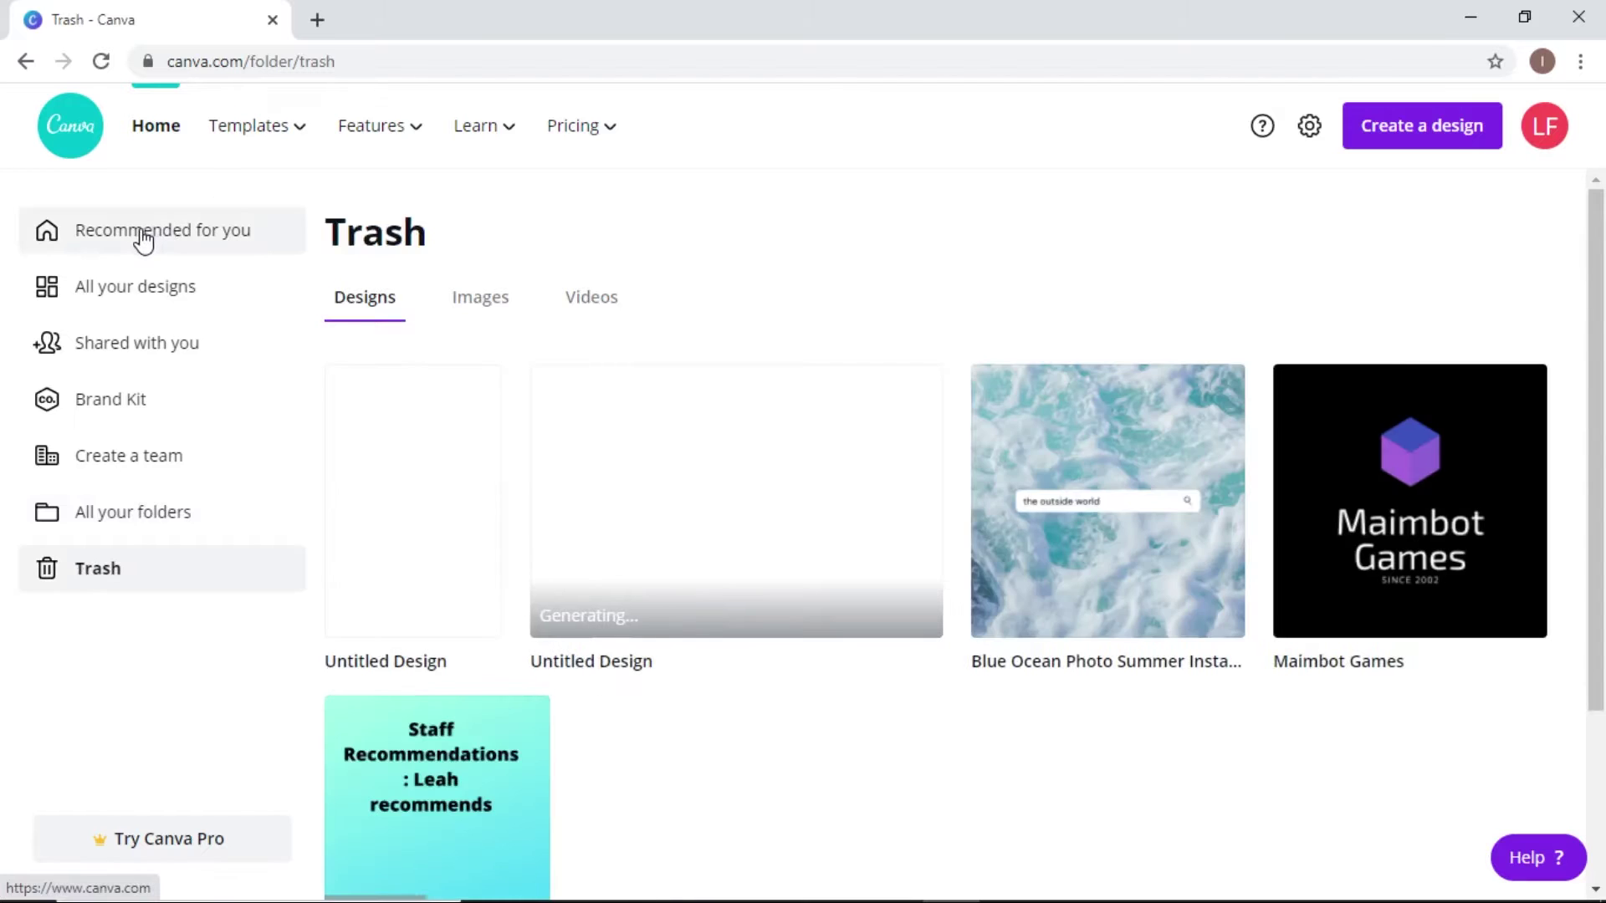
Step: Browse the recommended Instagram Posts templates on the home page and open their full collection
click(143, 238)
scroll(714, 410, down, 3)
drag(1598, 455, 1604, 648)
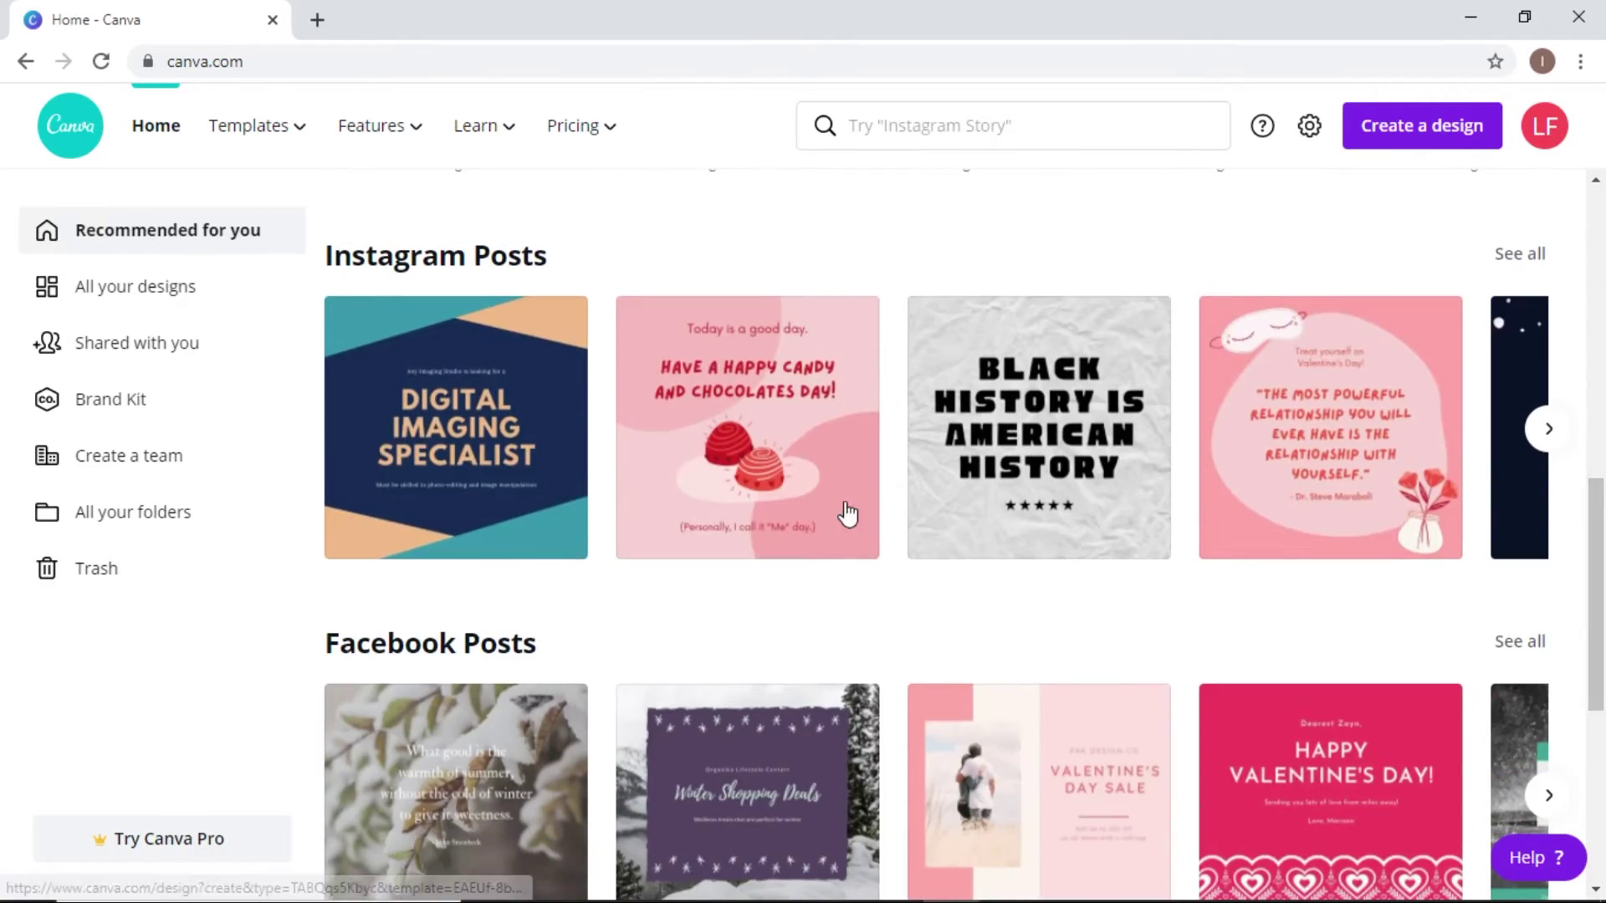
click(1548, 432)
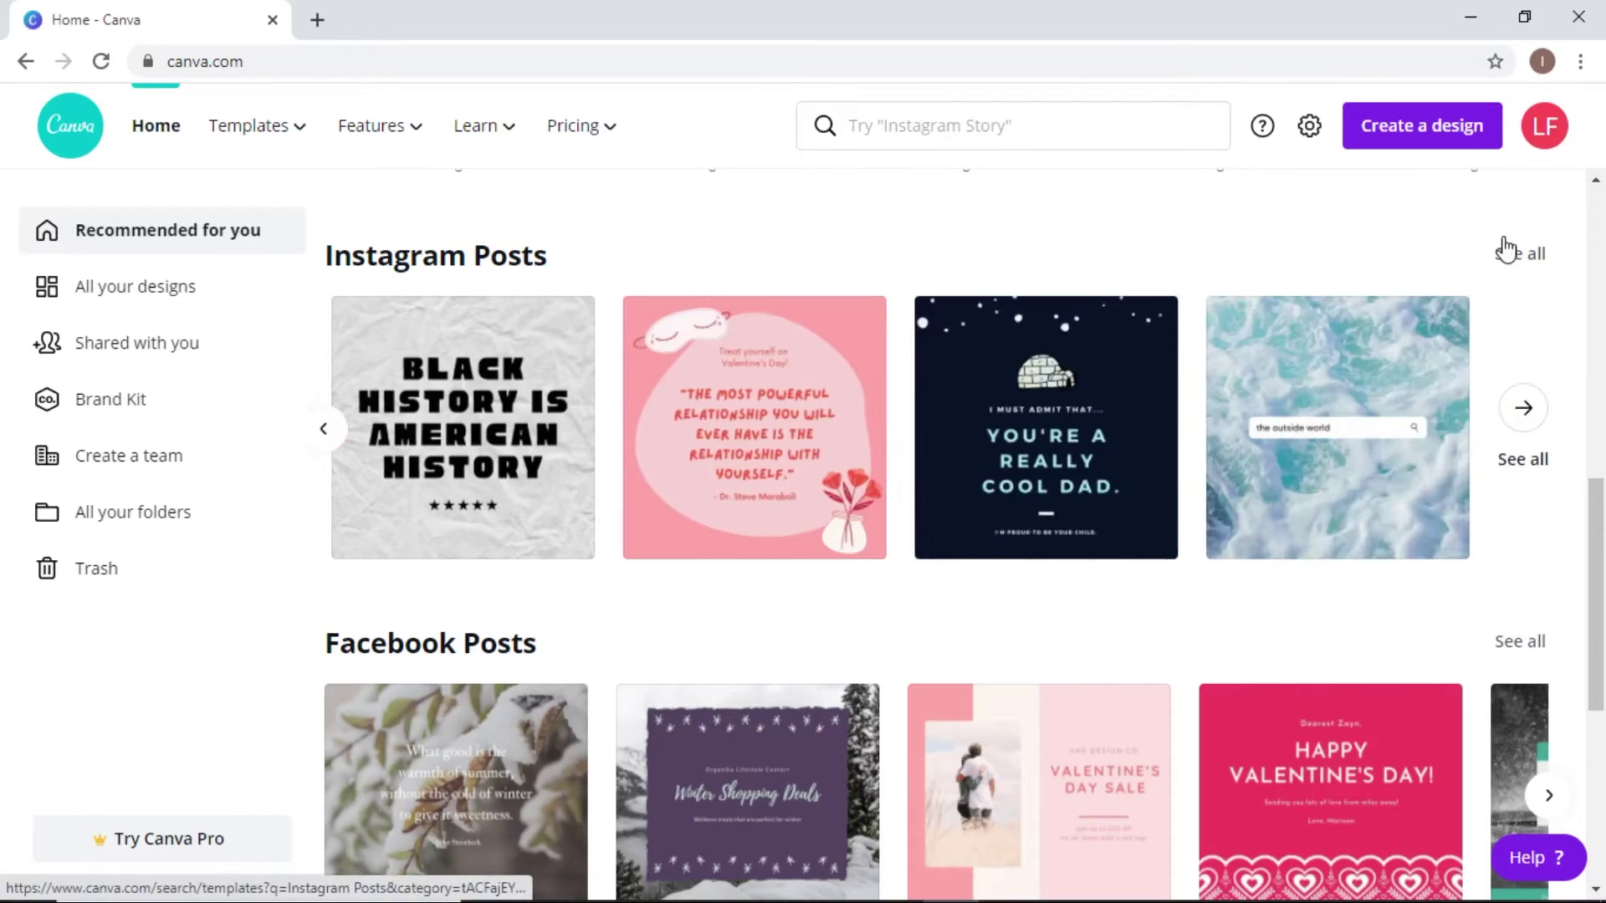
click(1511, 256)
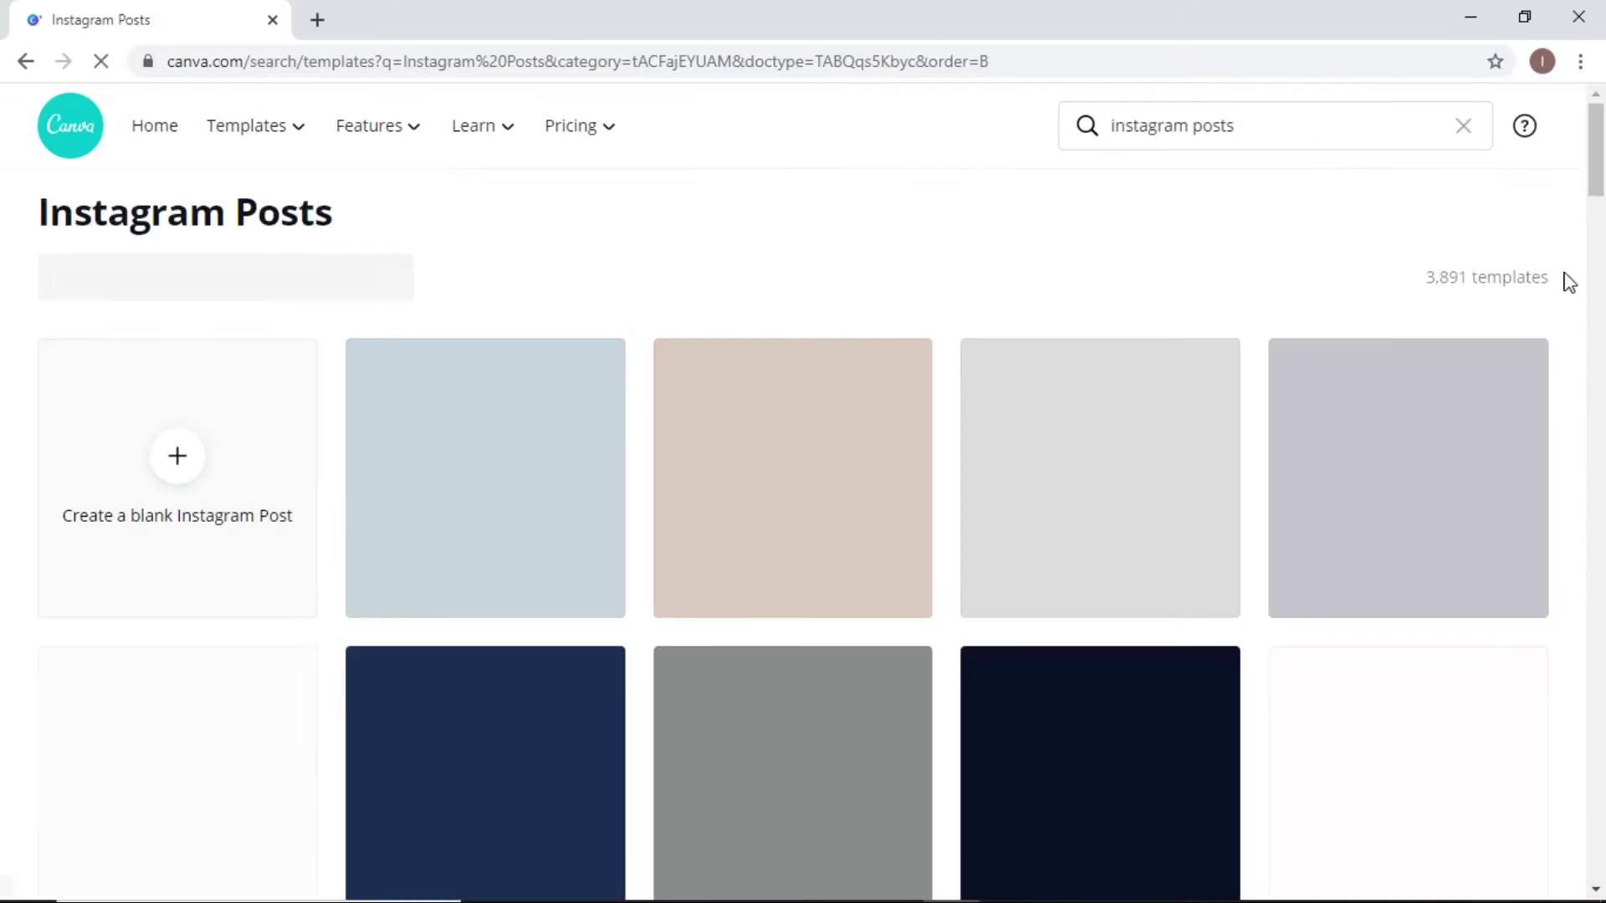
Step: Look through the Instagram Posts templates and open the pink "Can You Be My Forever Coffee Date?" template for editing
drag(1597, 152, 1569, 620)
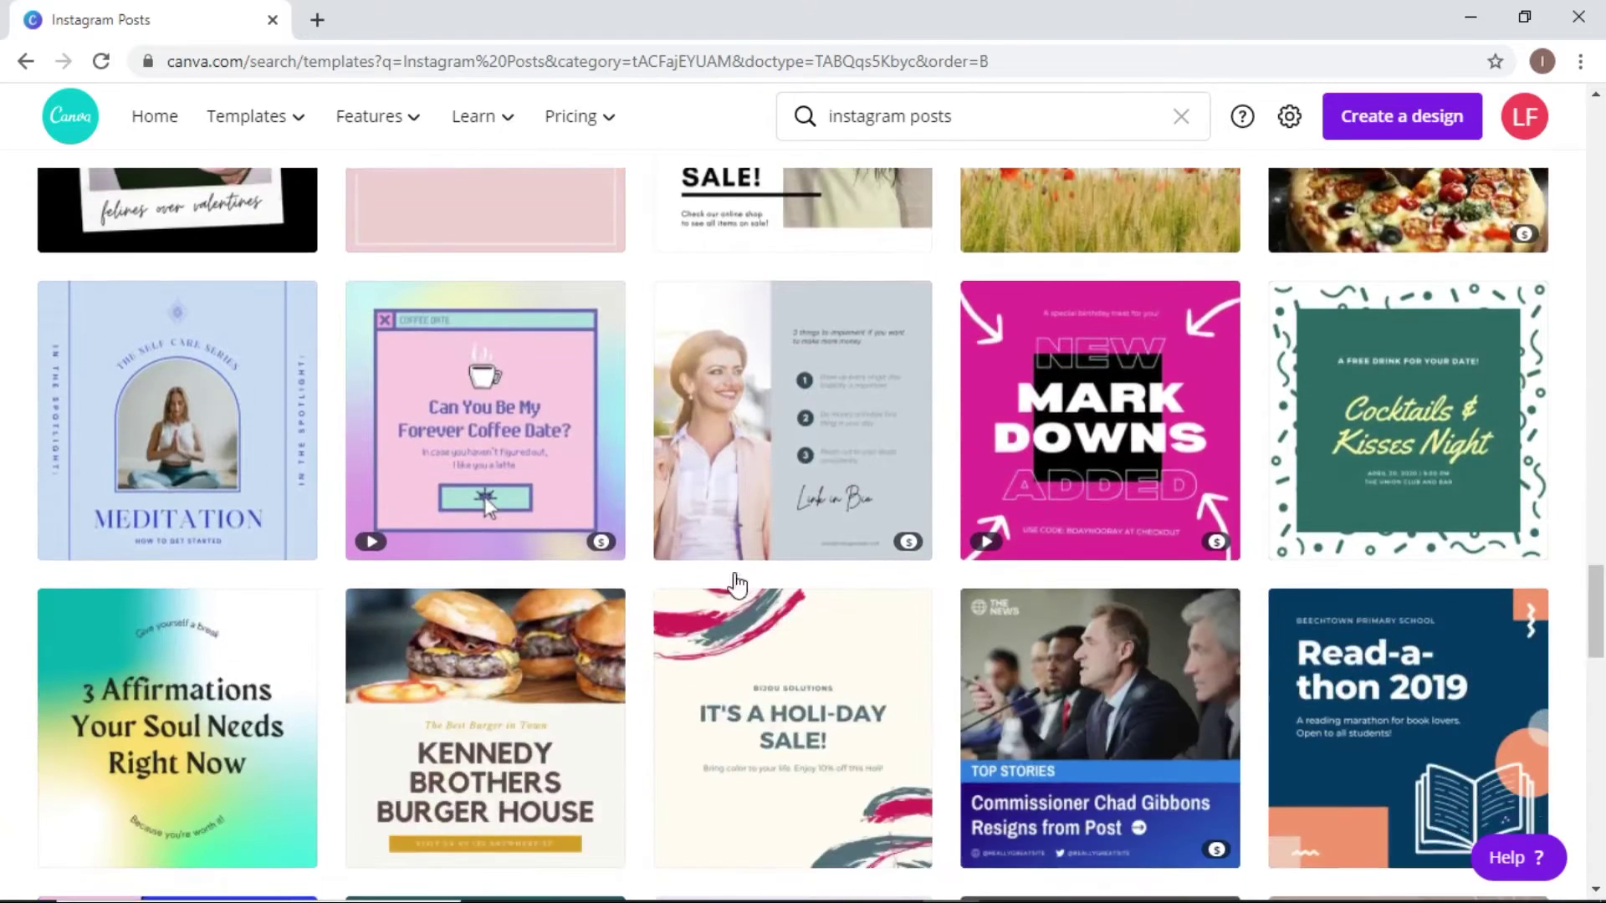
mouse_move(593, 454)
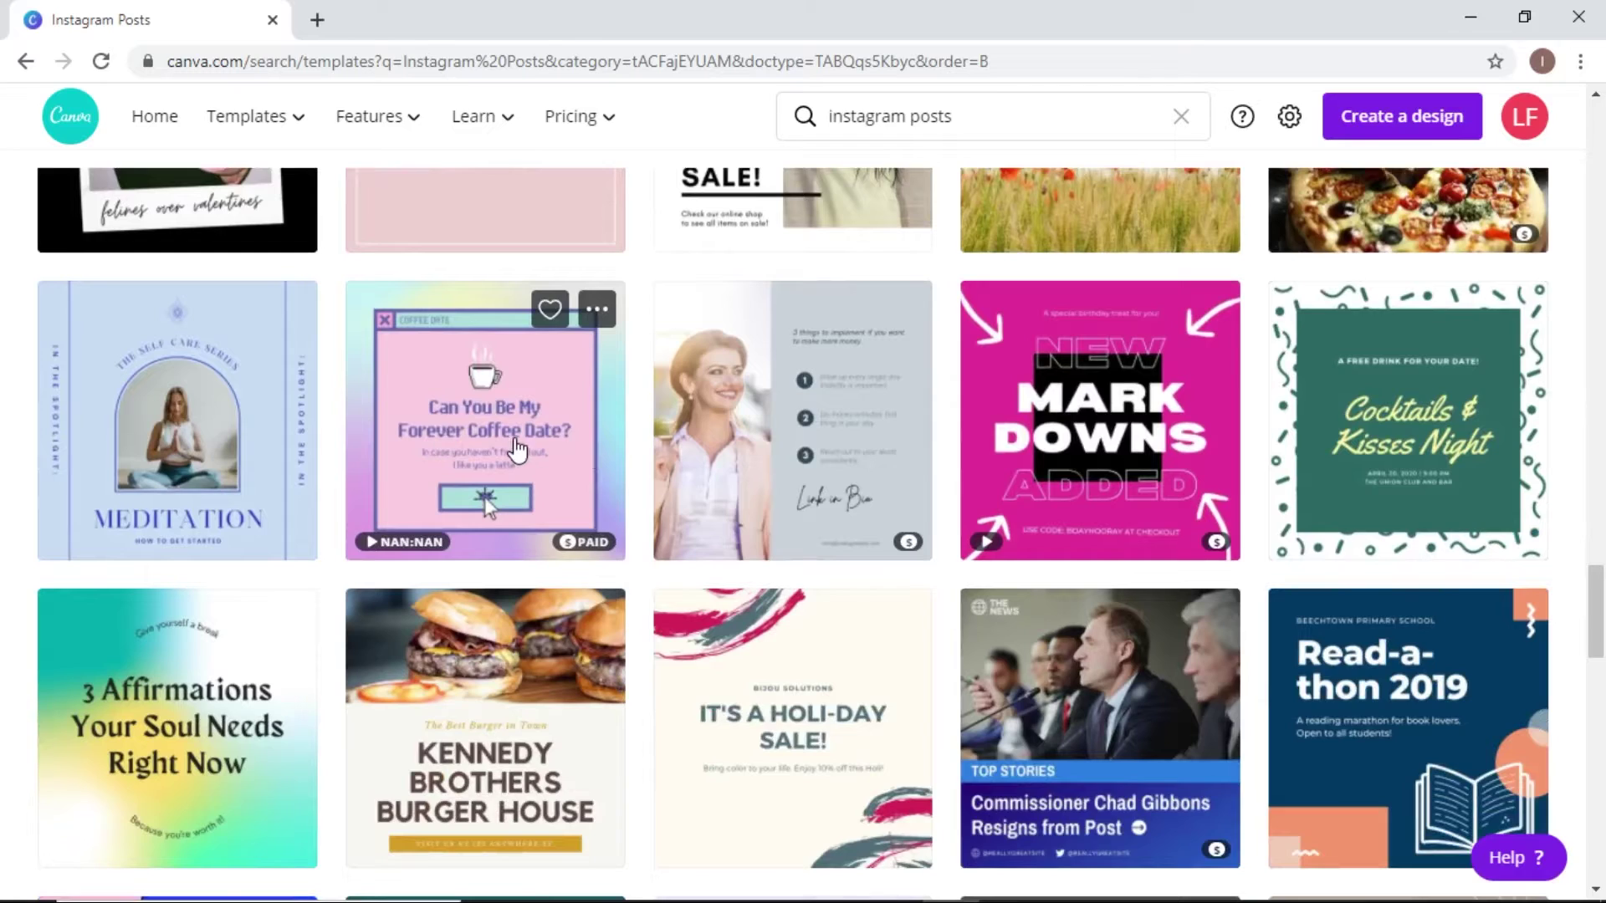
click(518, 448)
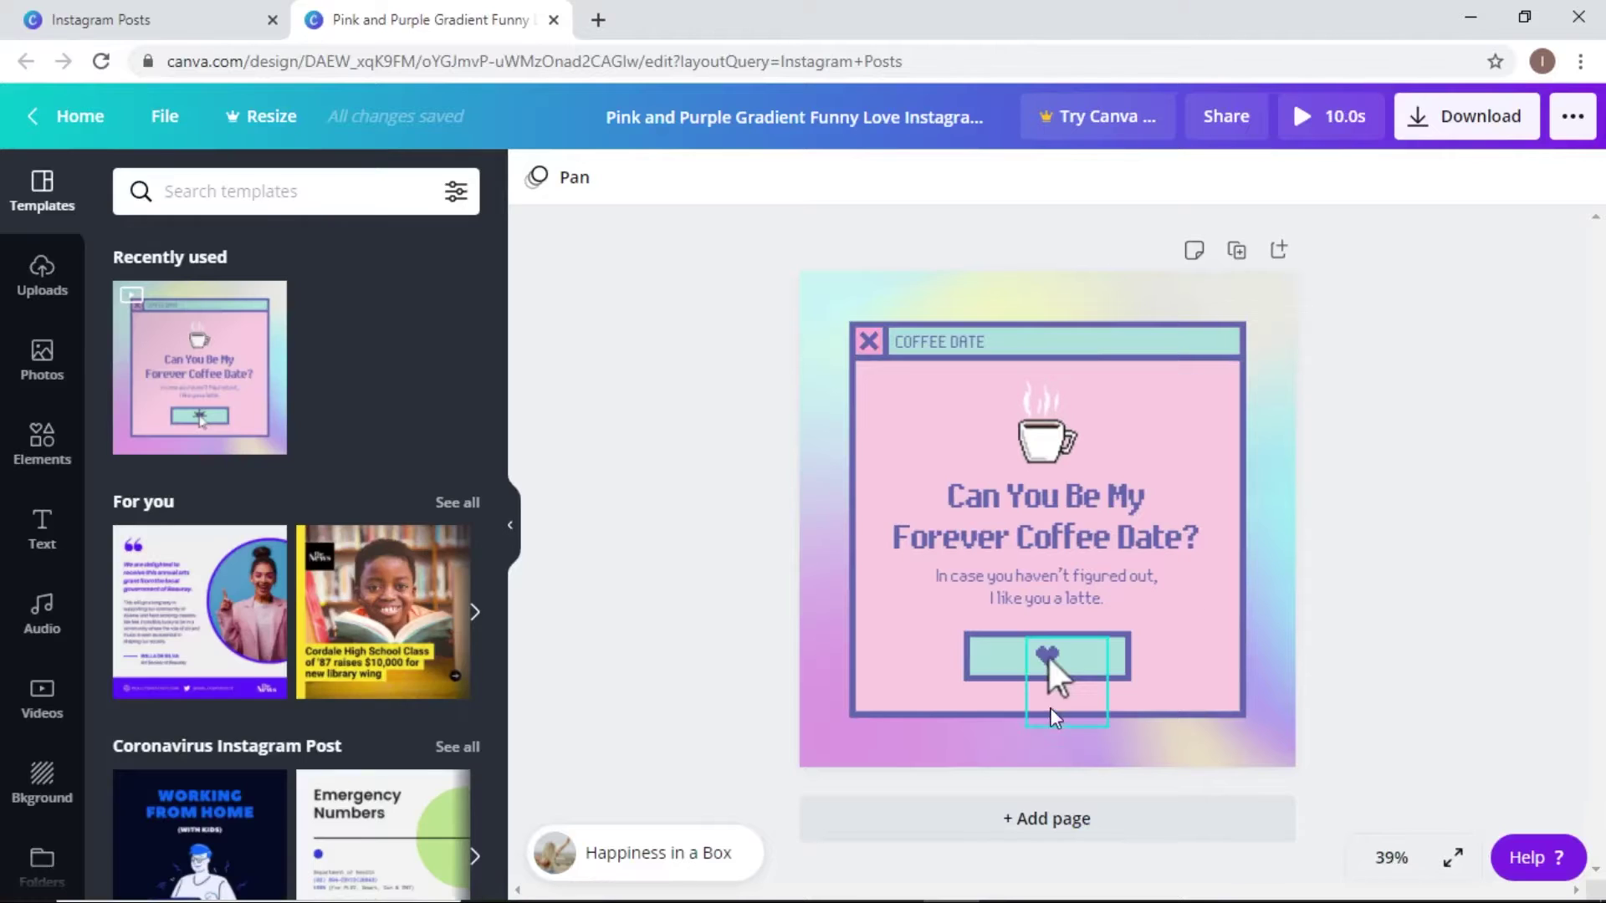
Step: Replace the headline "Can You Be My Forever Coffee Date?" with "I love coffee!"
click(1062, 497)
click(1061, 497)
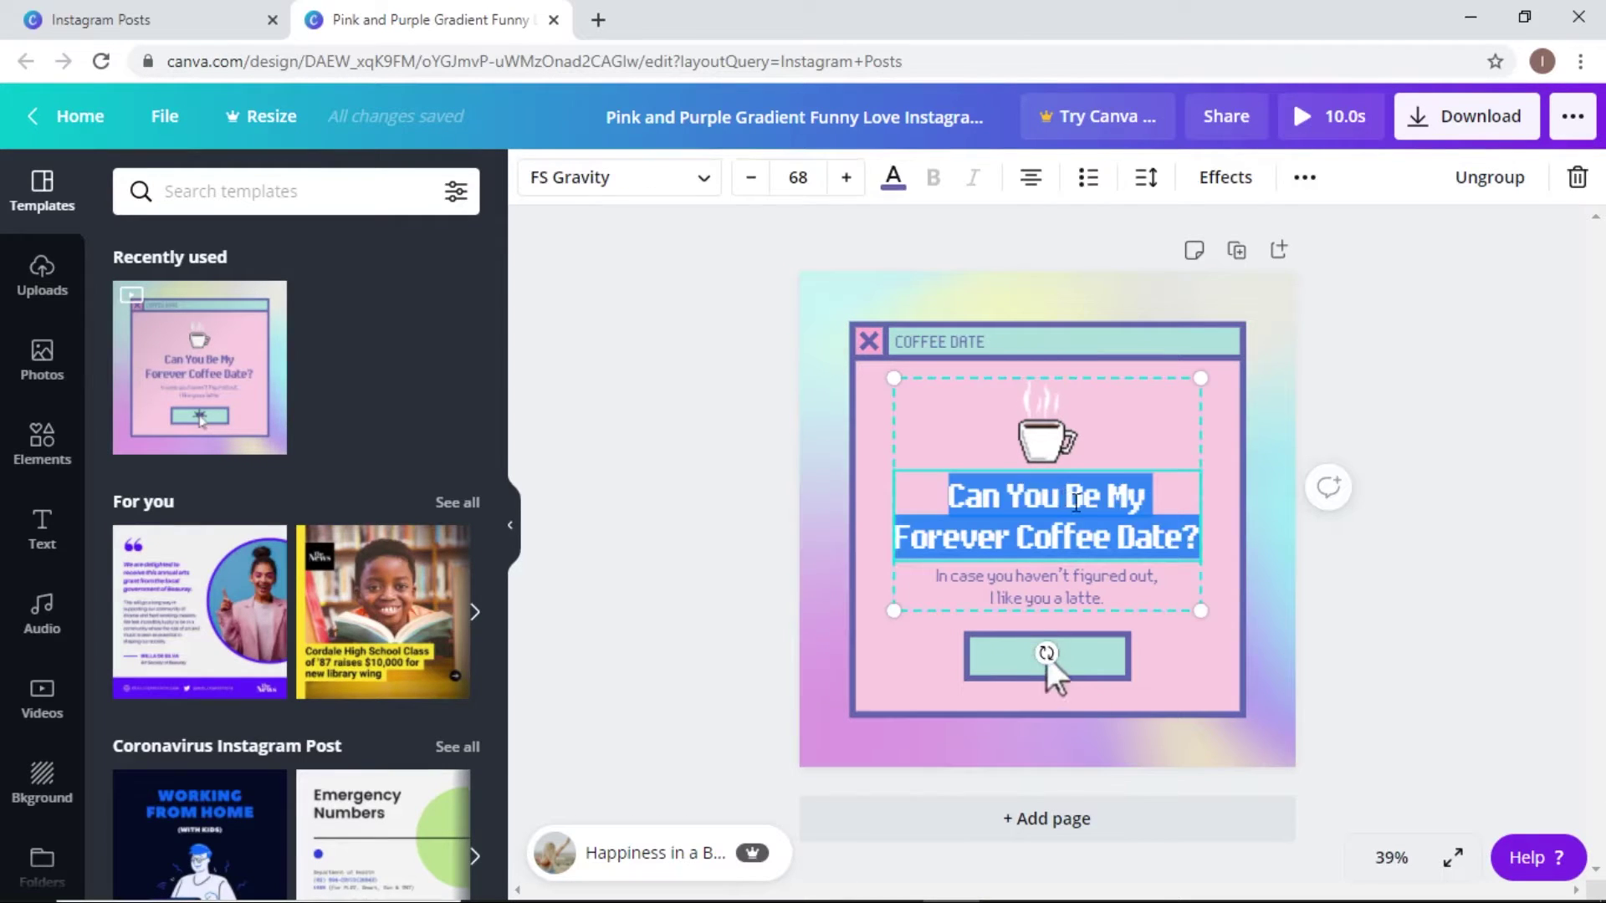
key(BackSpace)
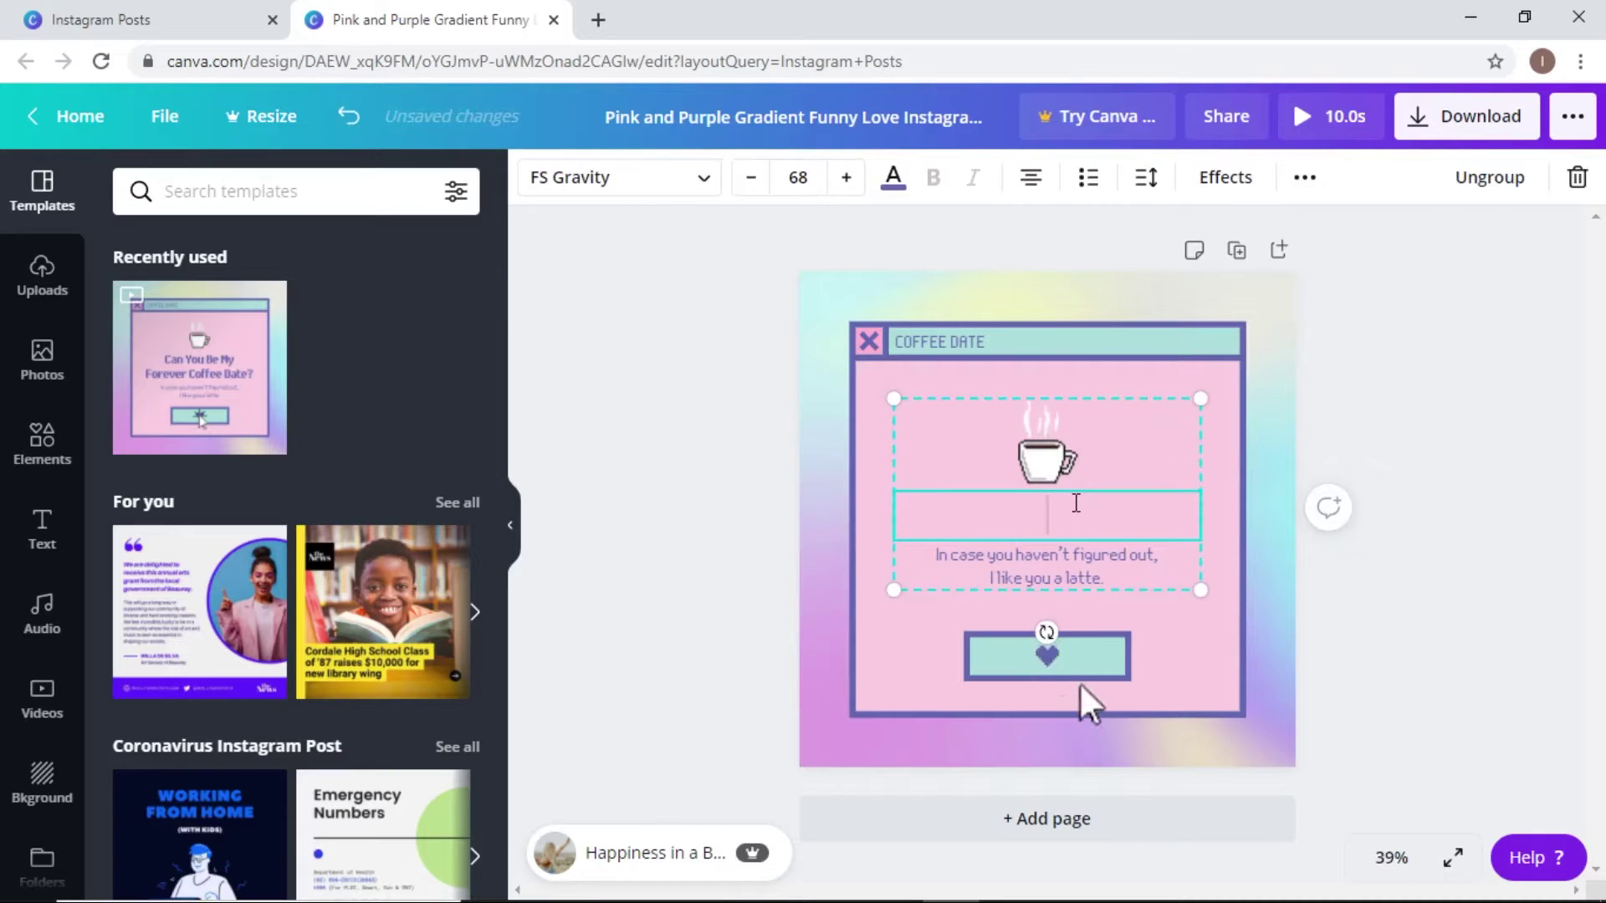
text(I love toffee!)
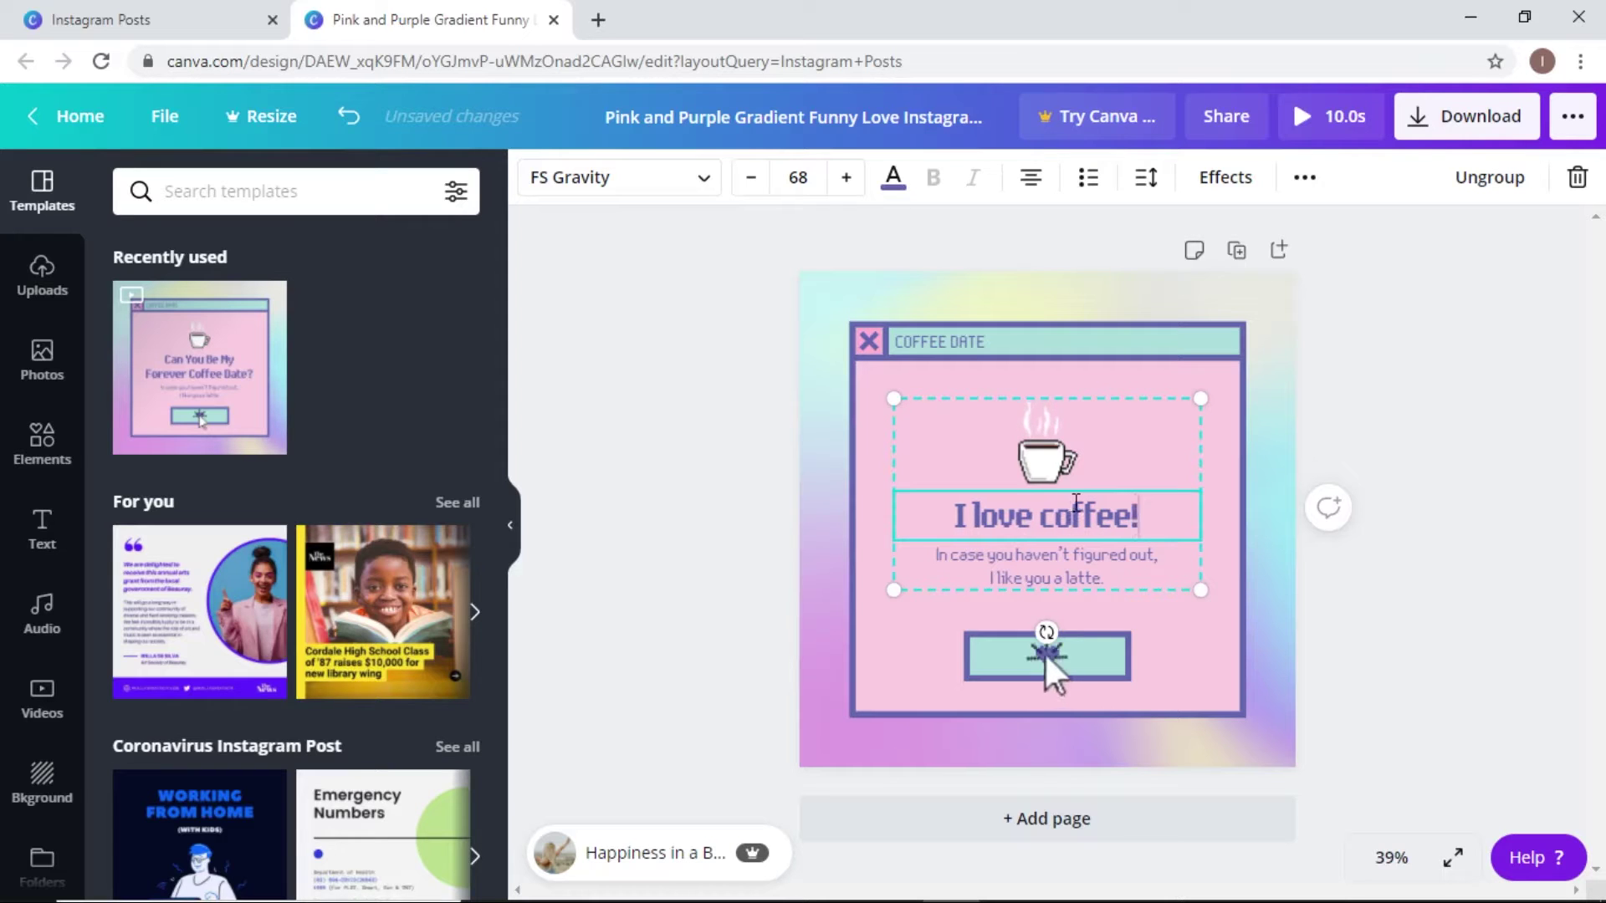
click(1436, 492)
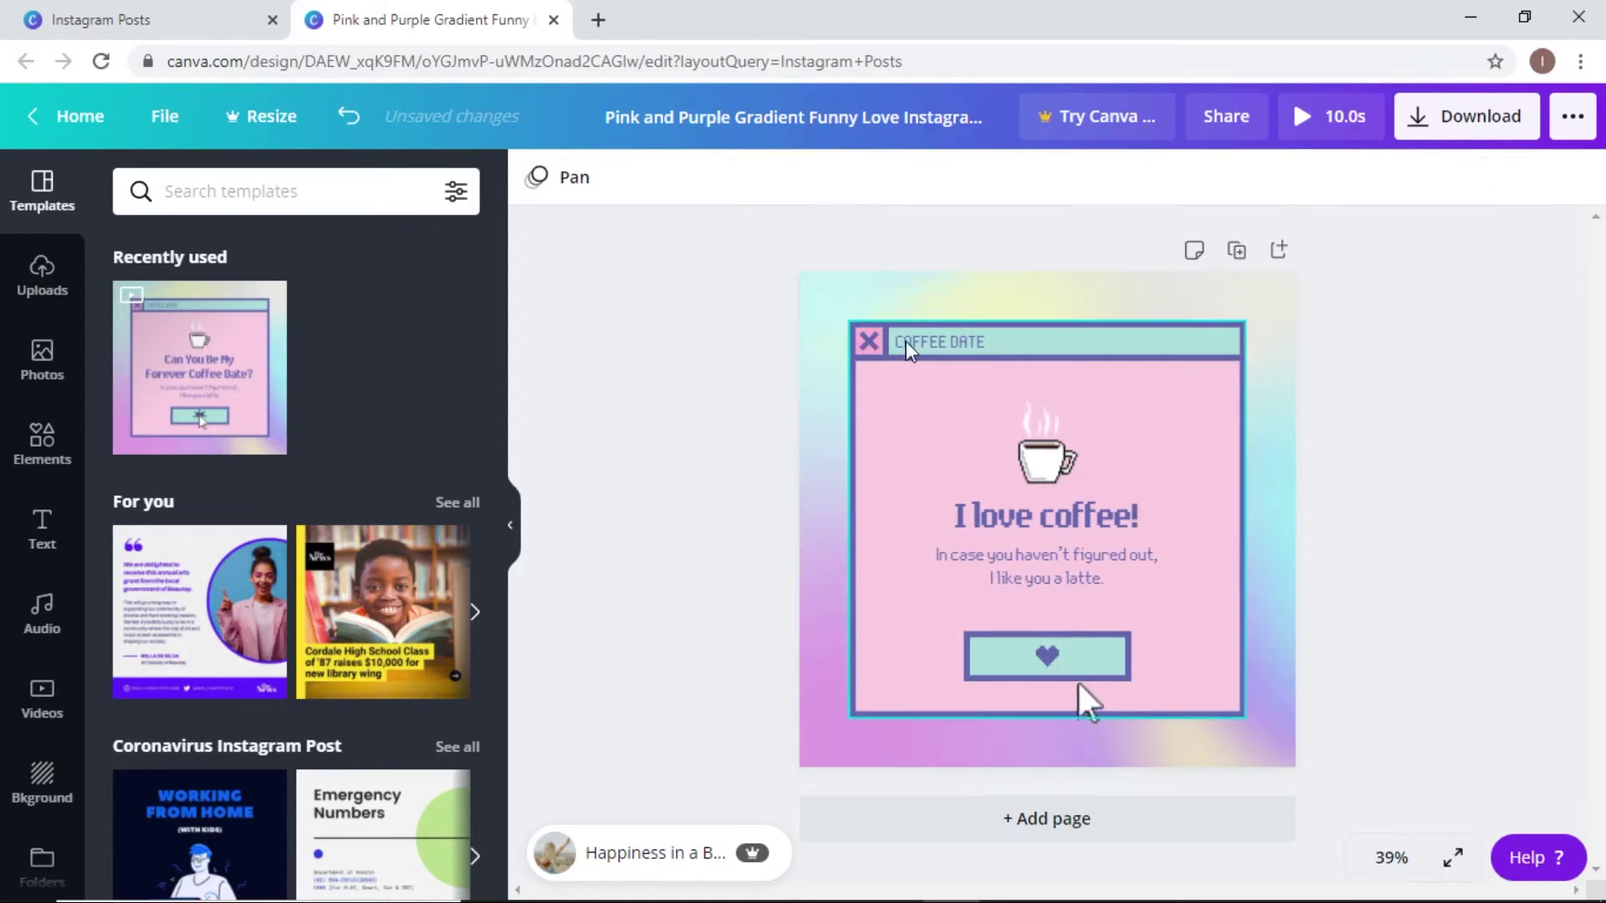
Step: Change the window title text at the top of the design to "COFFEE SHOP"
double_click(950, 345)
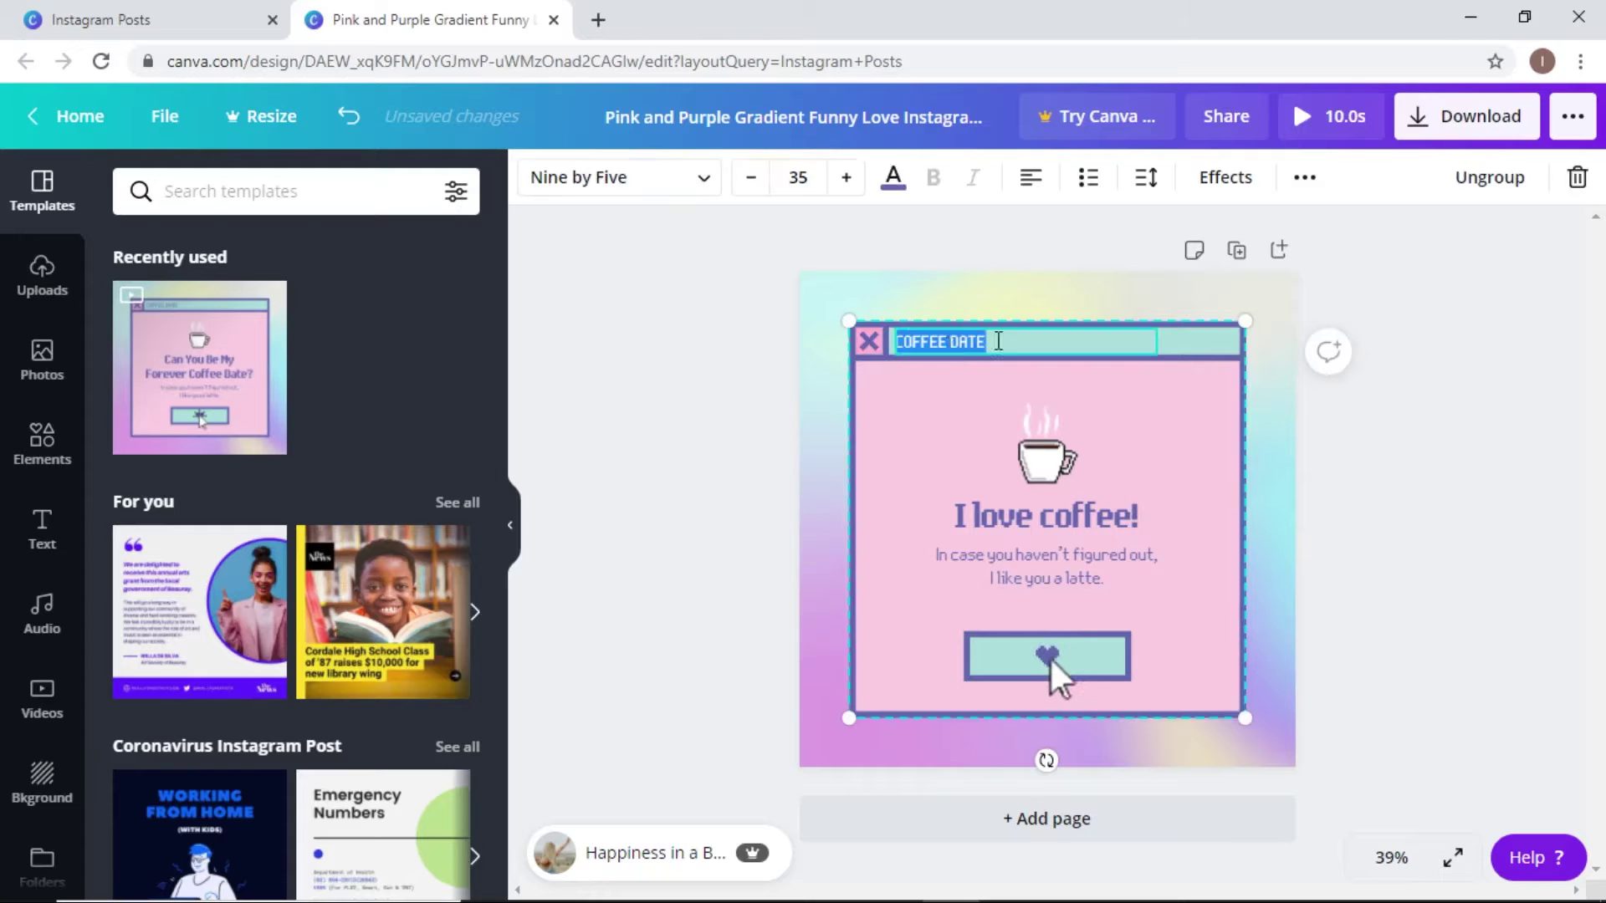
click(996, 342)
text(SHO)
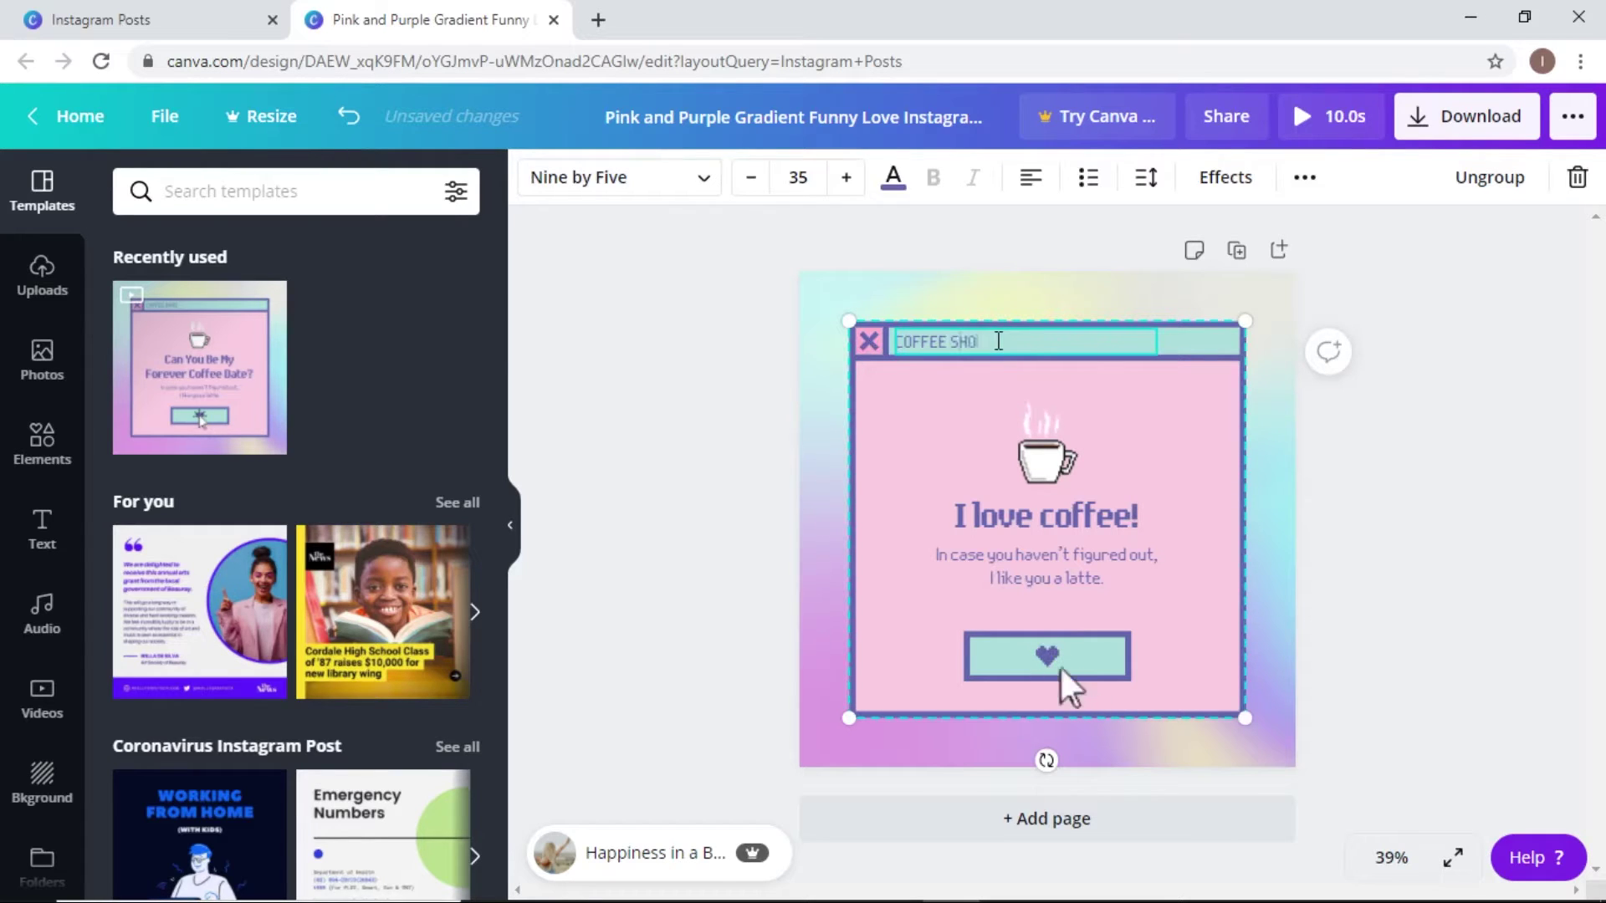
text(P)
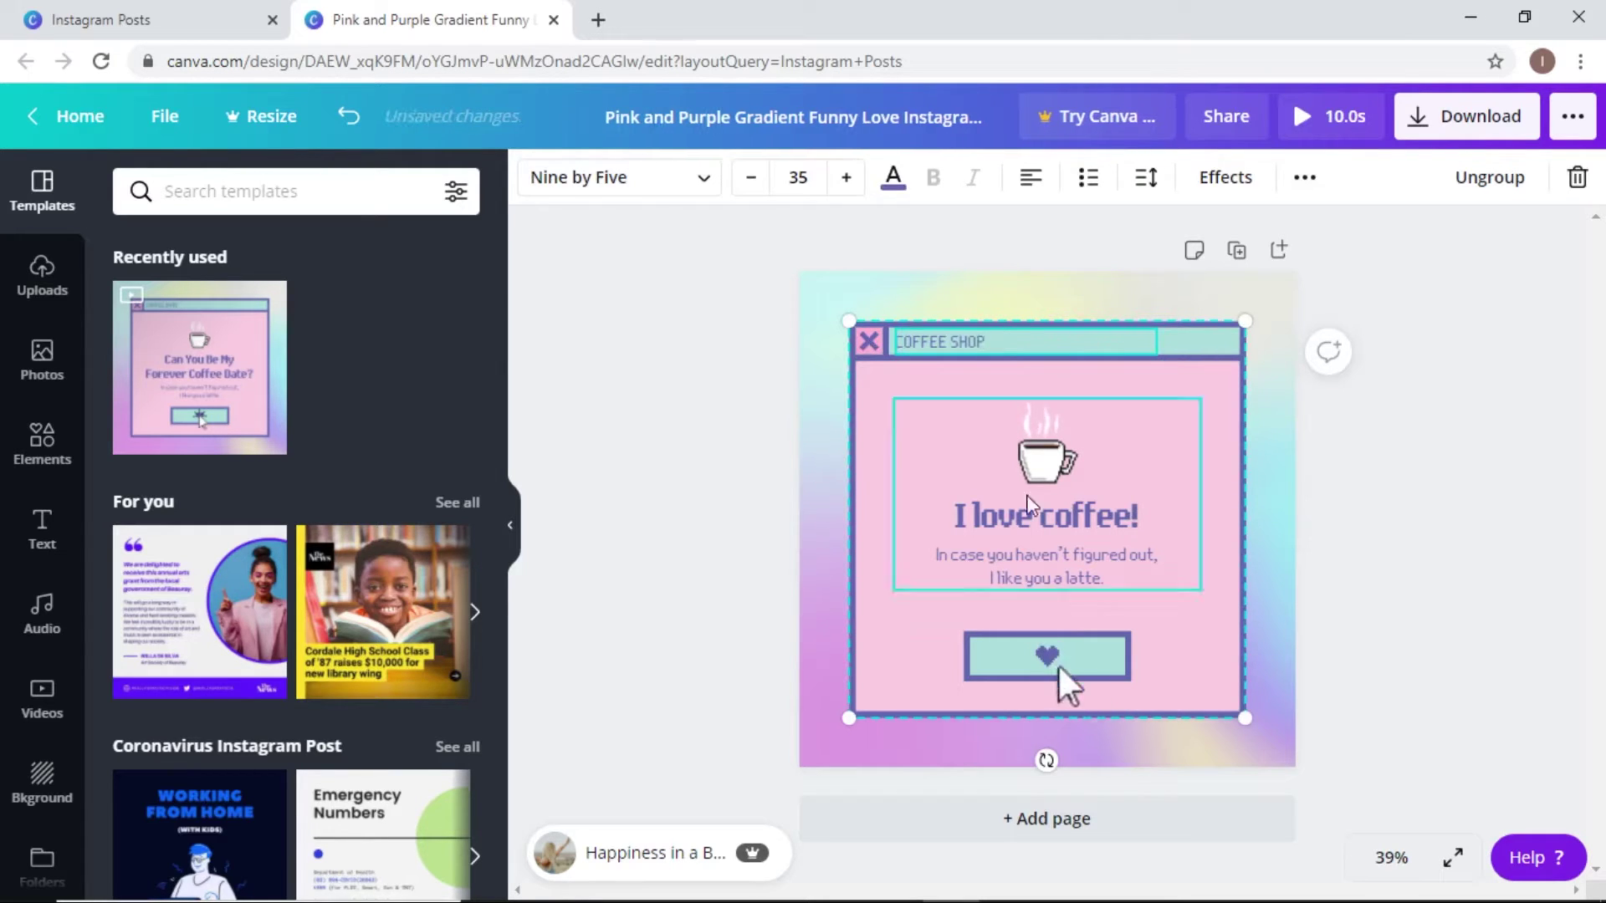
click(1439, 600)
Step: Delete the two-line text below the "I love coffee!" headline
click(1043, 577)
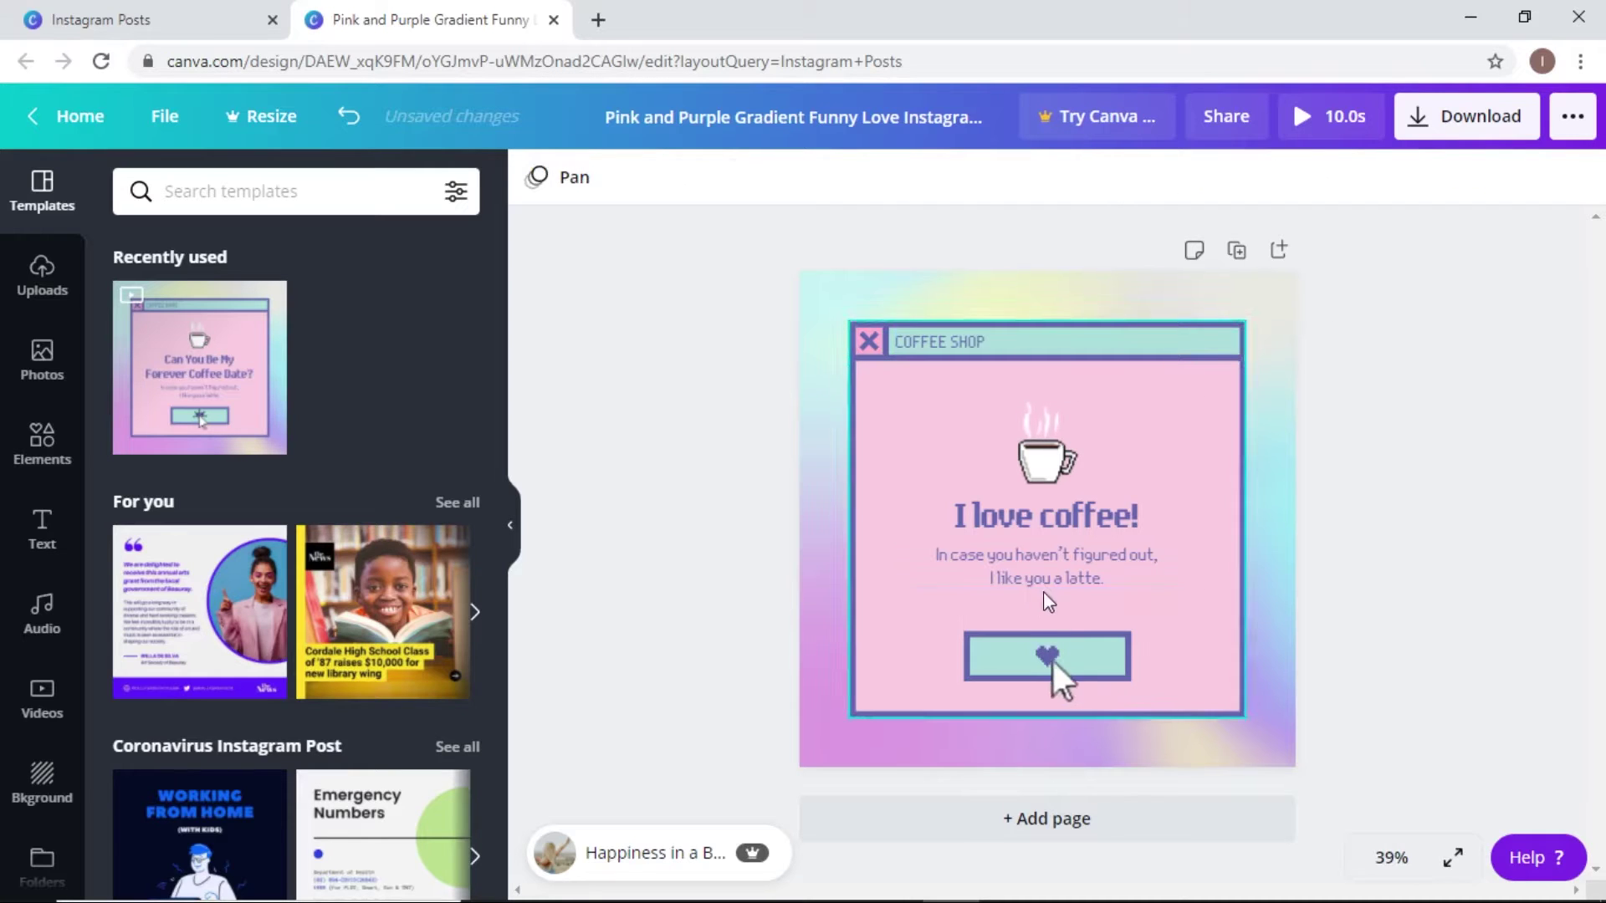
double_click(1042, 577)
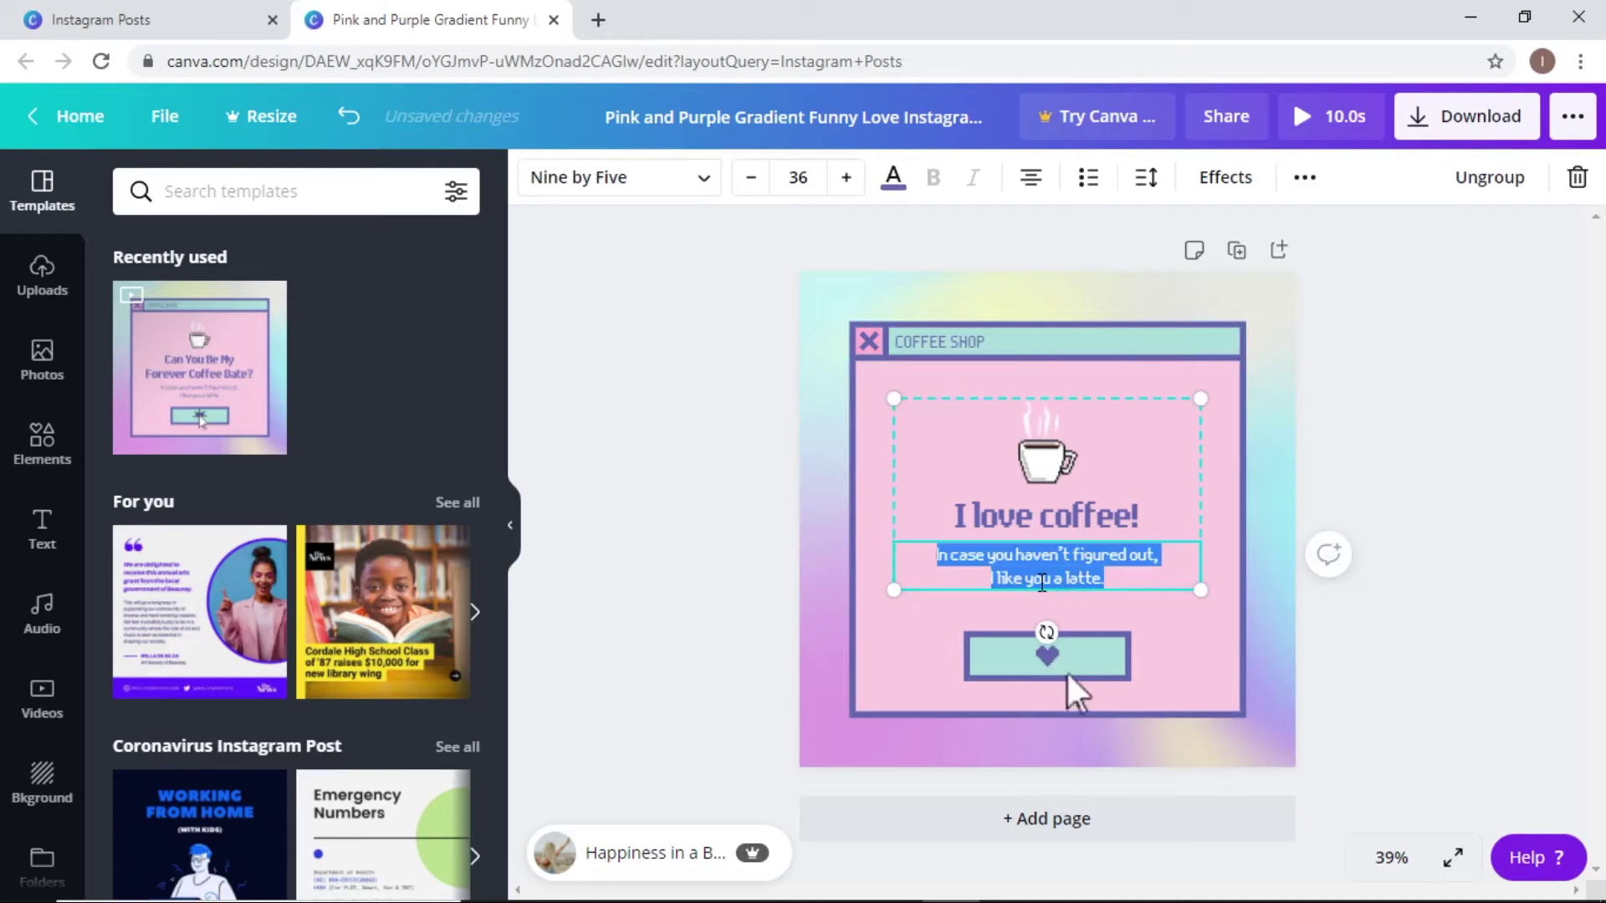
key(BackSpace)
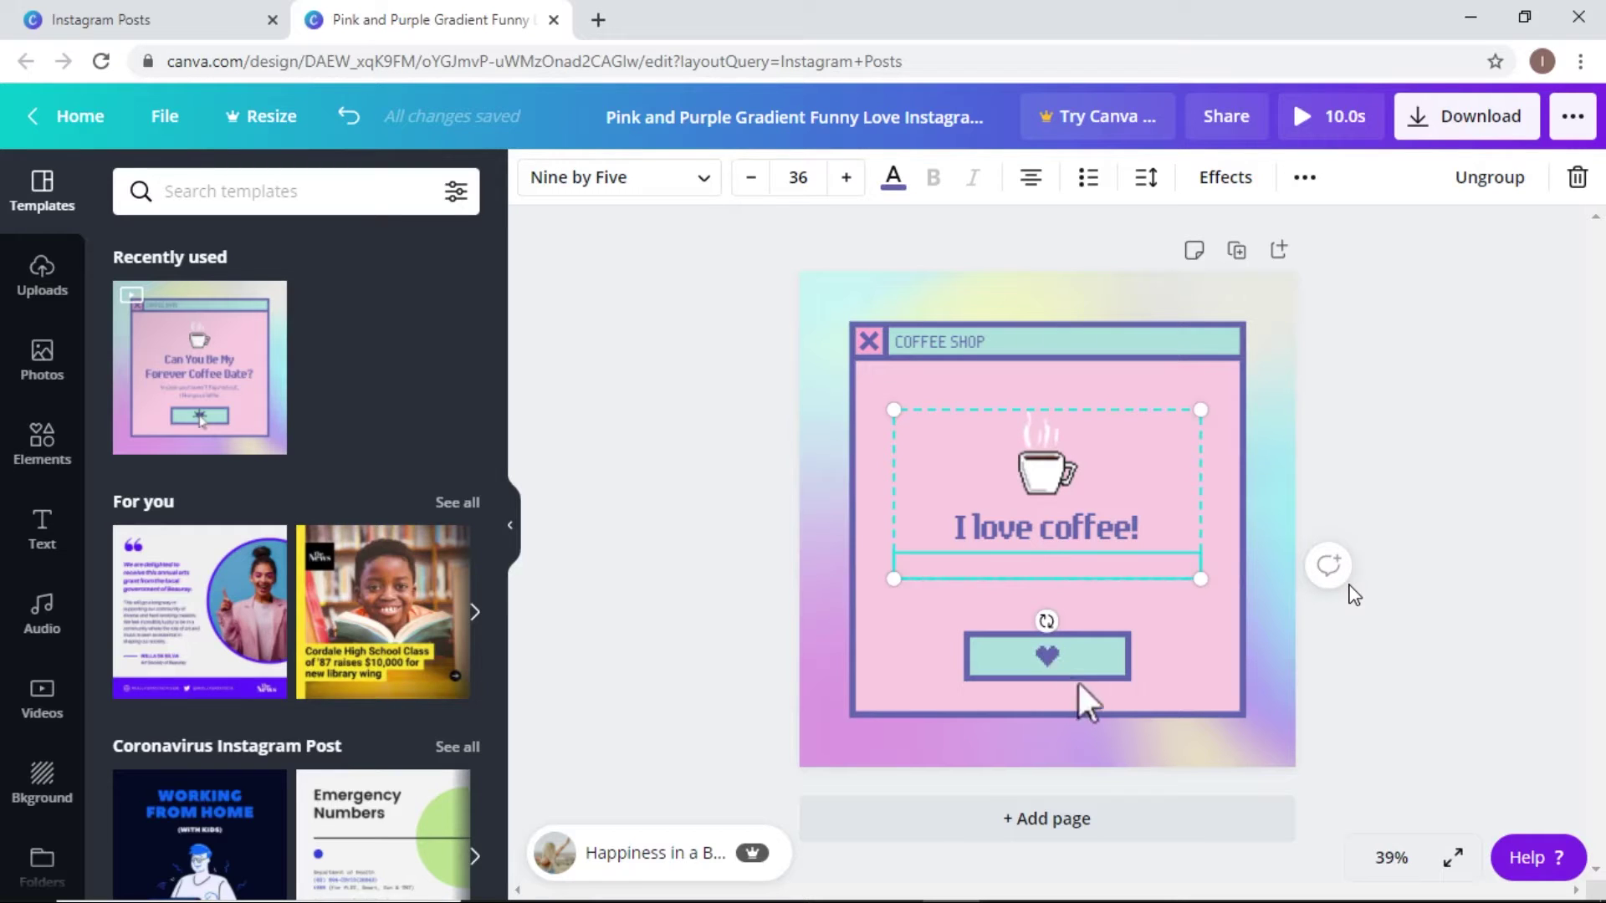
Step: Remove the steaming coffee cup graphic above the headline
double_click(1056, 472)
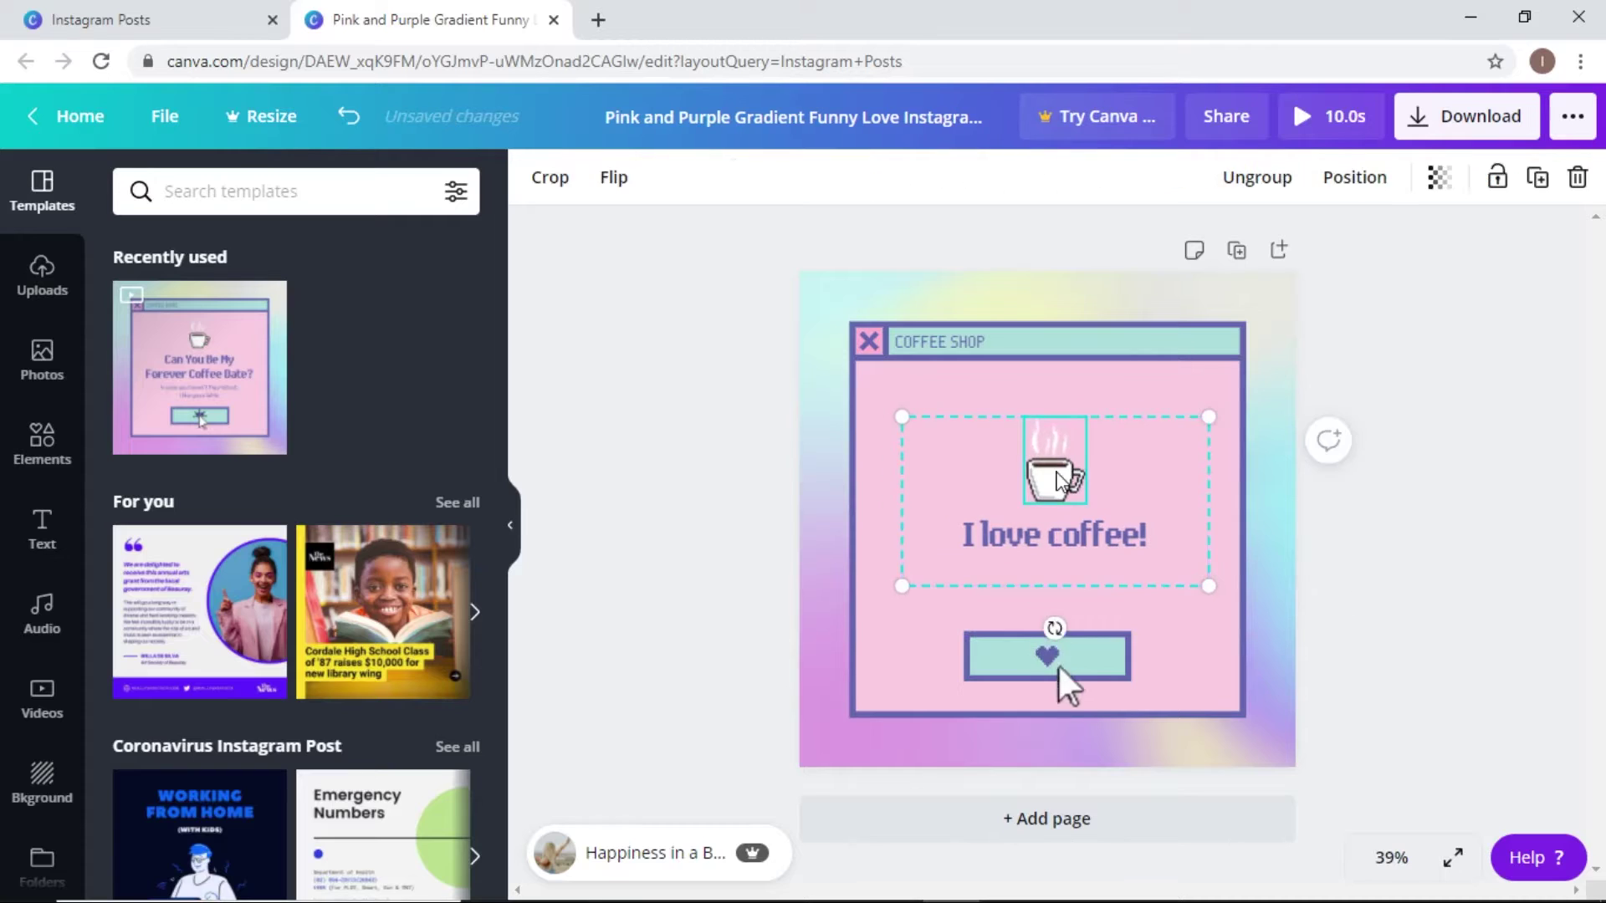
click(1485, 573)
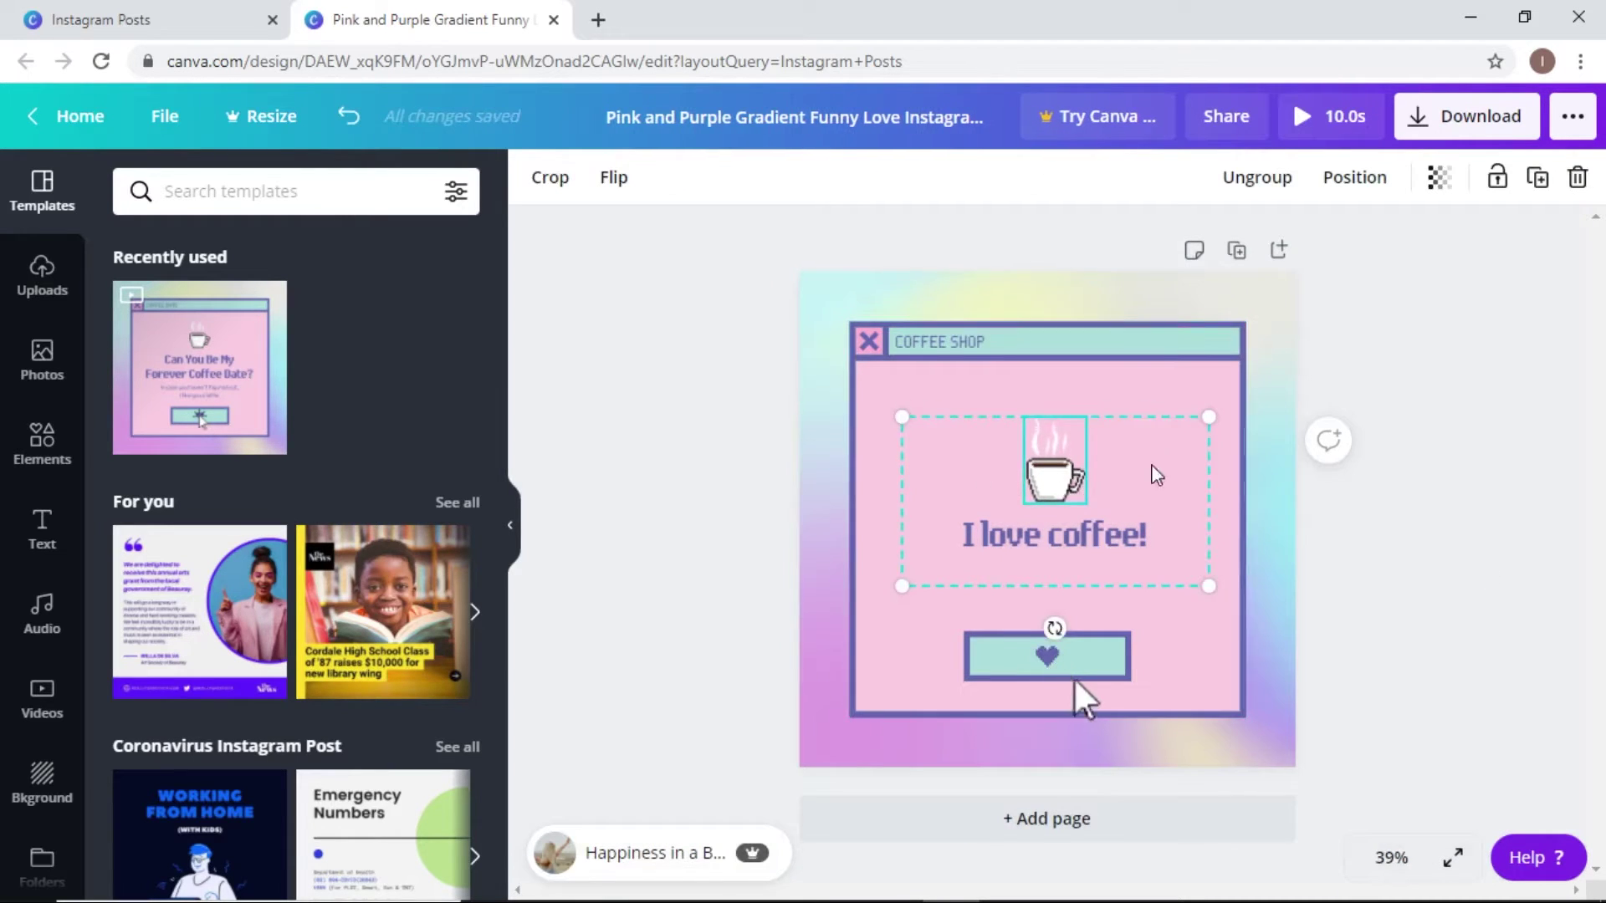
key(Delete)
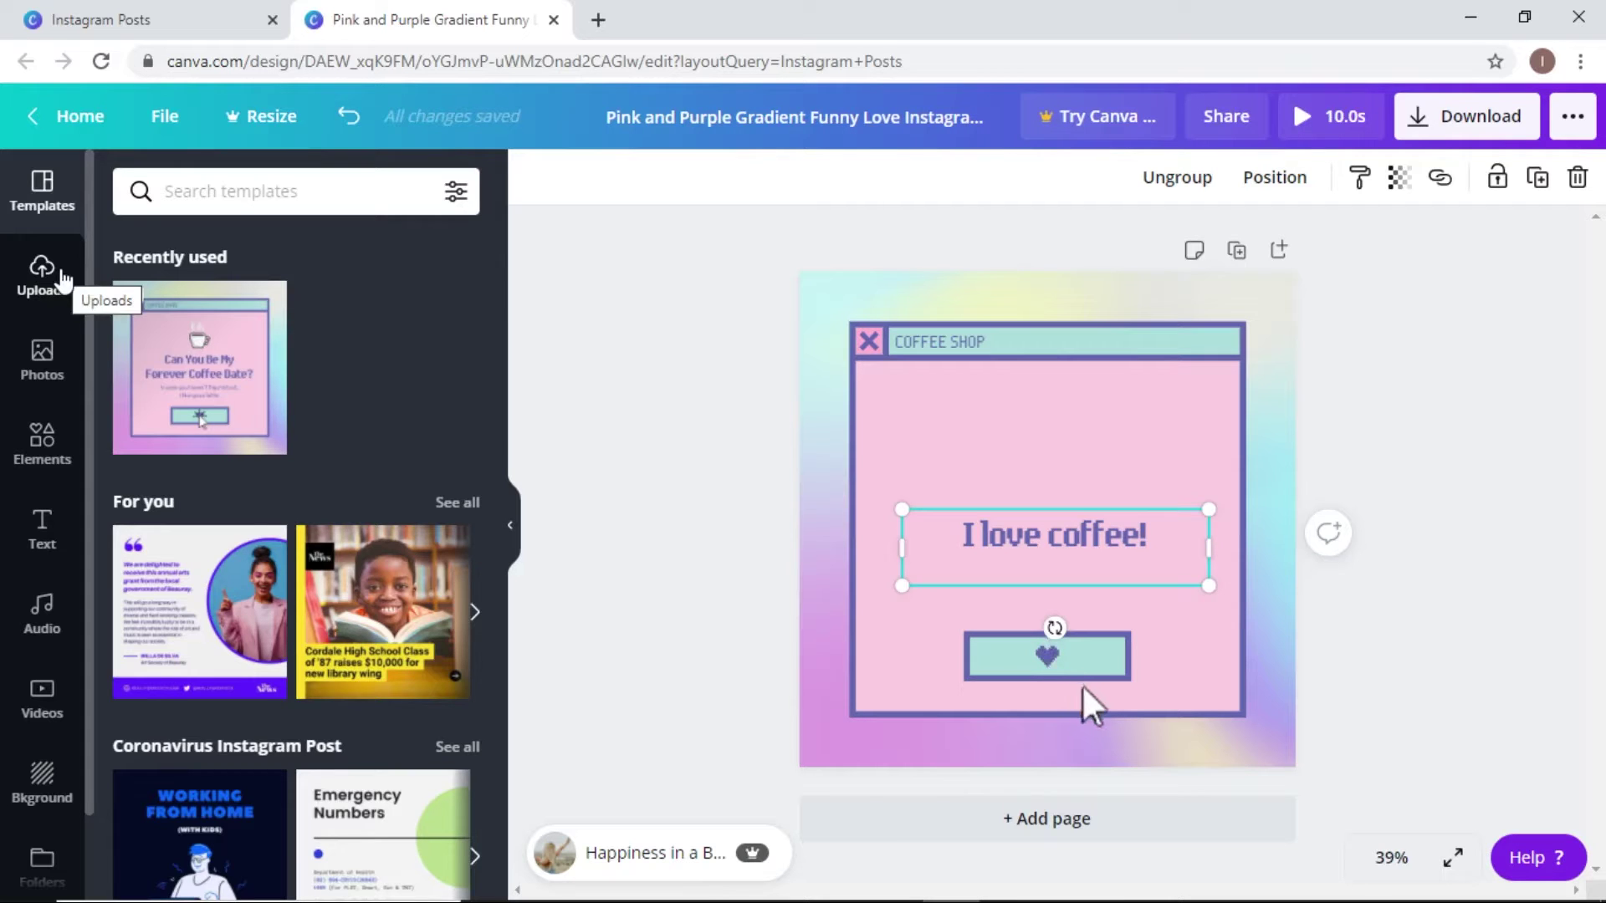
Step: Try adding the uploaded Duolingo image to the design at a larger size, and undo the addition
click(42, 272)
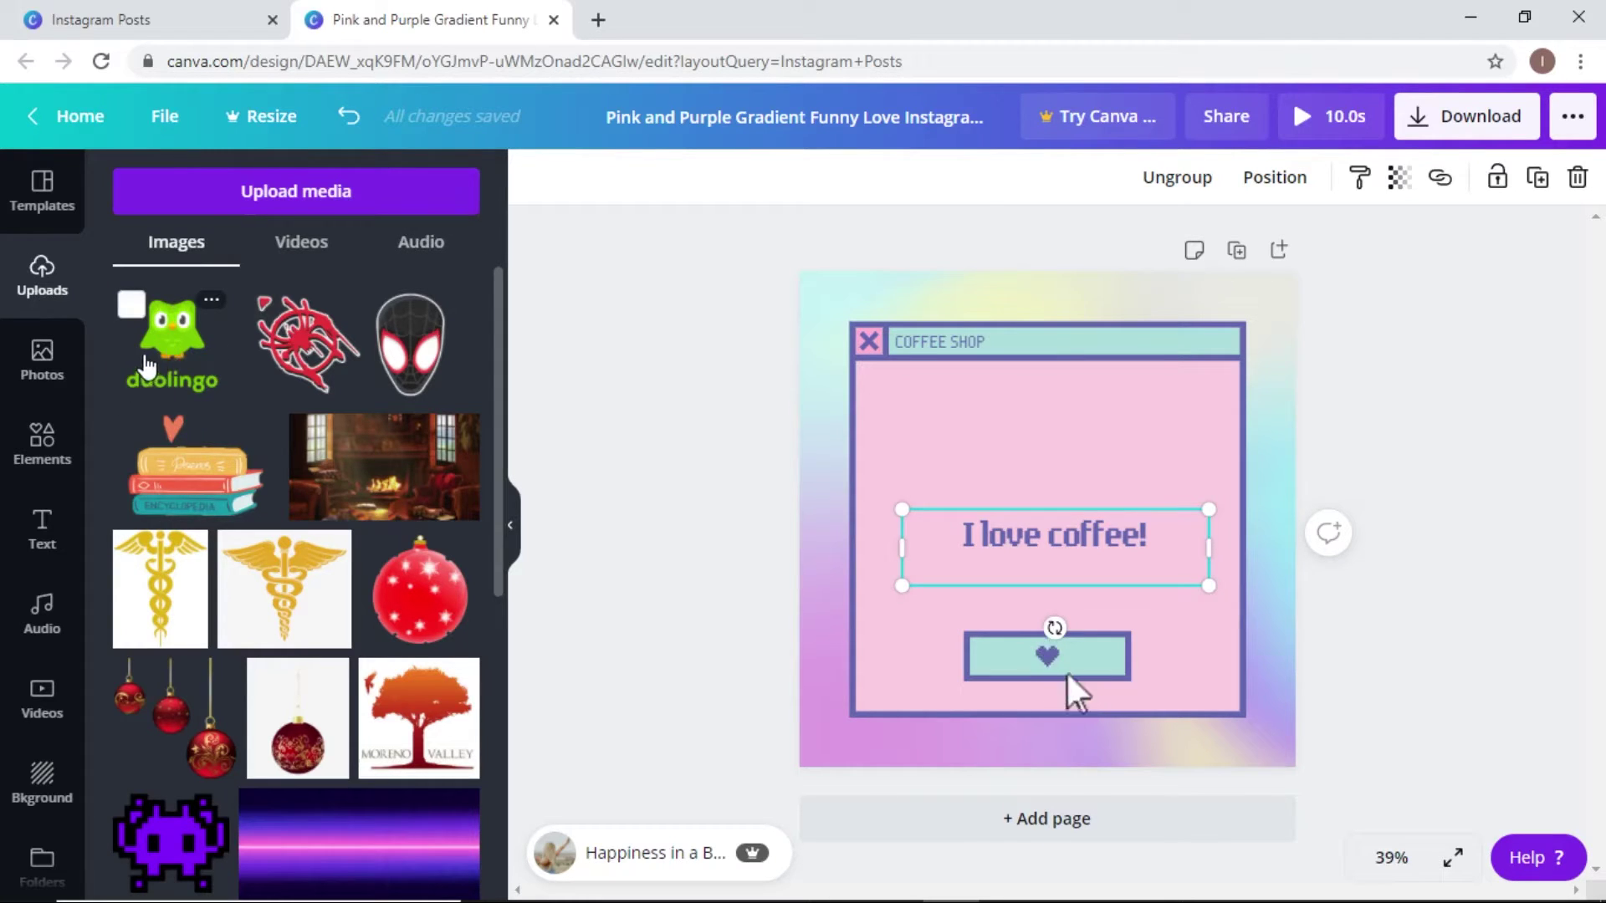
click(194, 353)
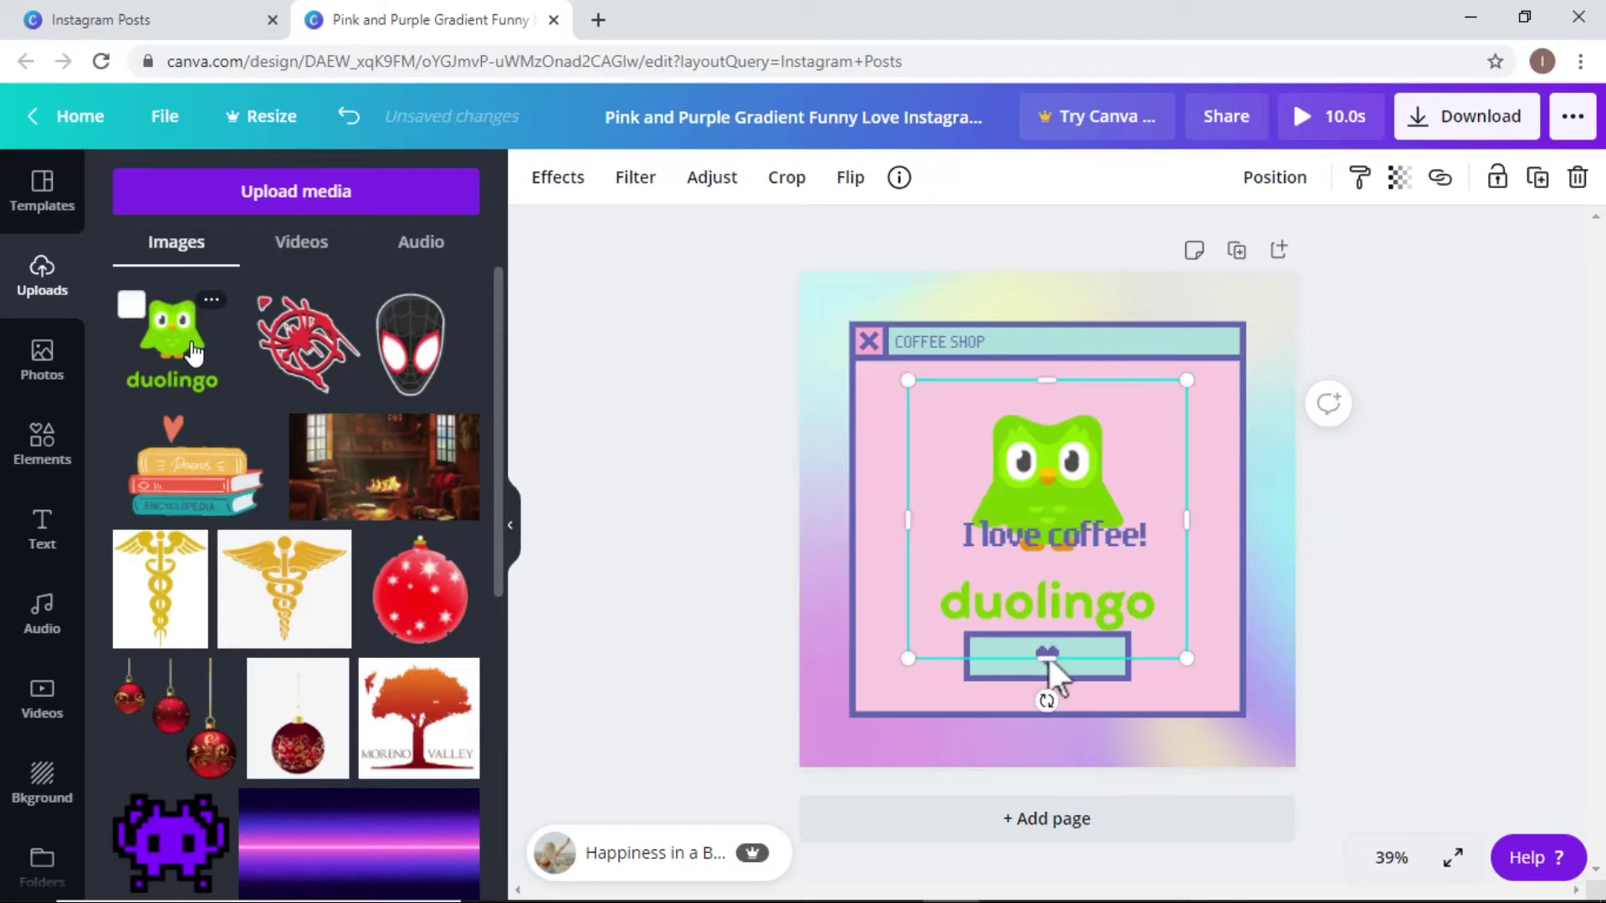
drag(1046, 494, 1167, 478)
key(Delete)
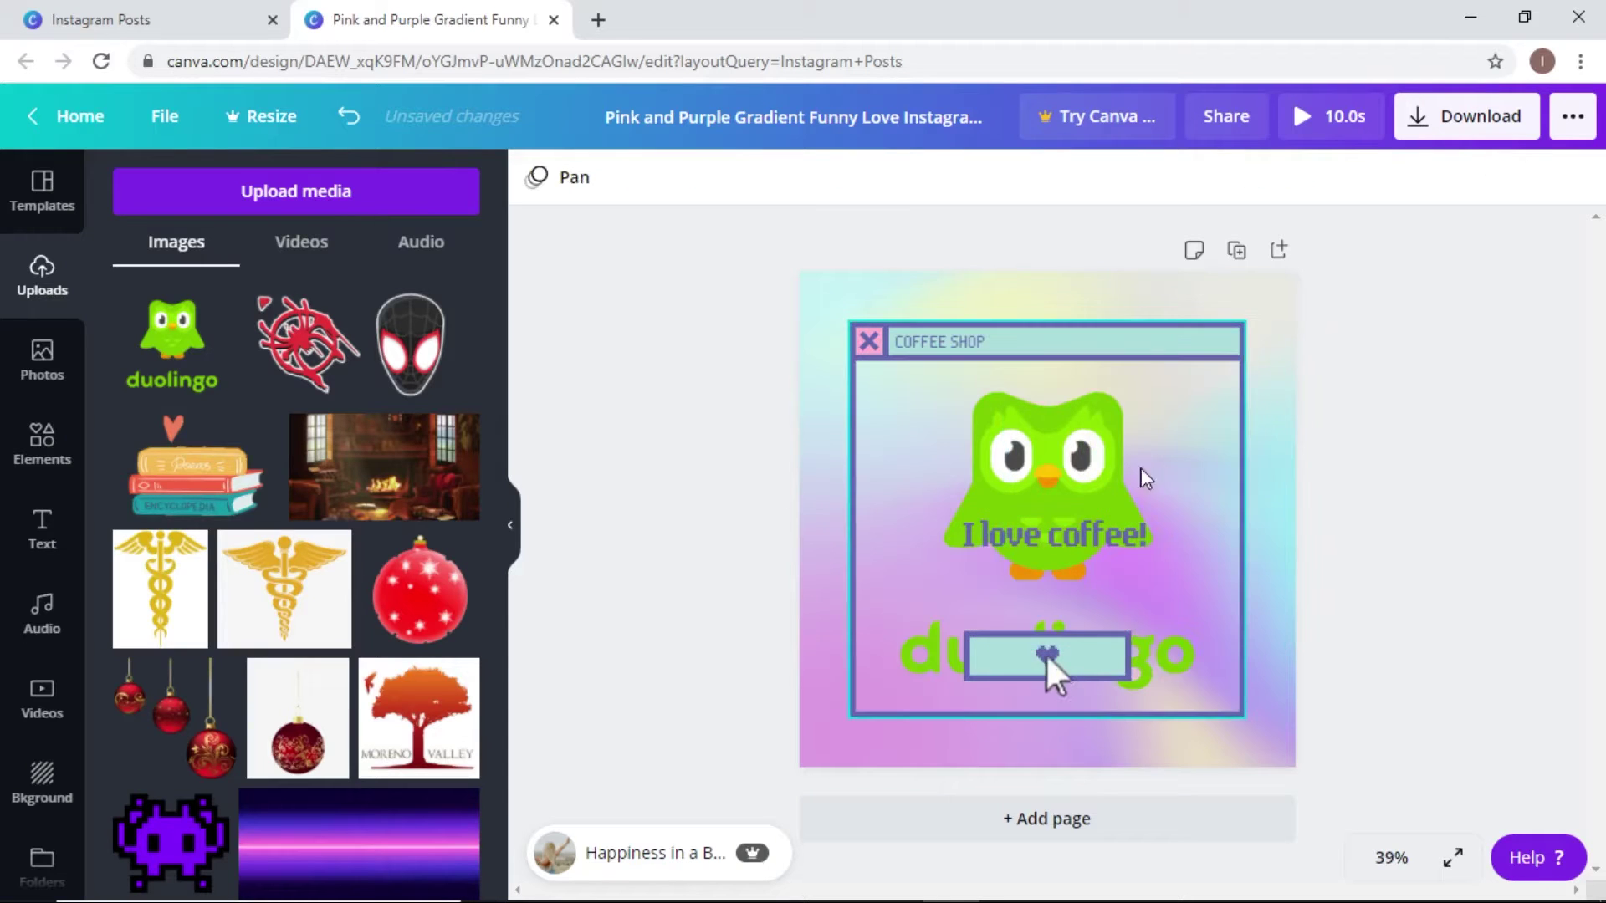
click(1058, 665)
key(ctrl+z)
key(ctrl+z)
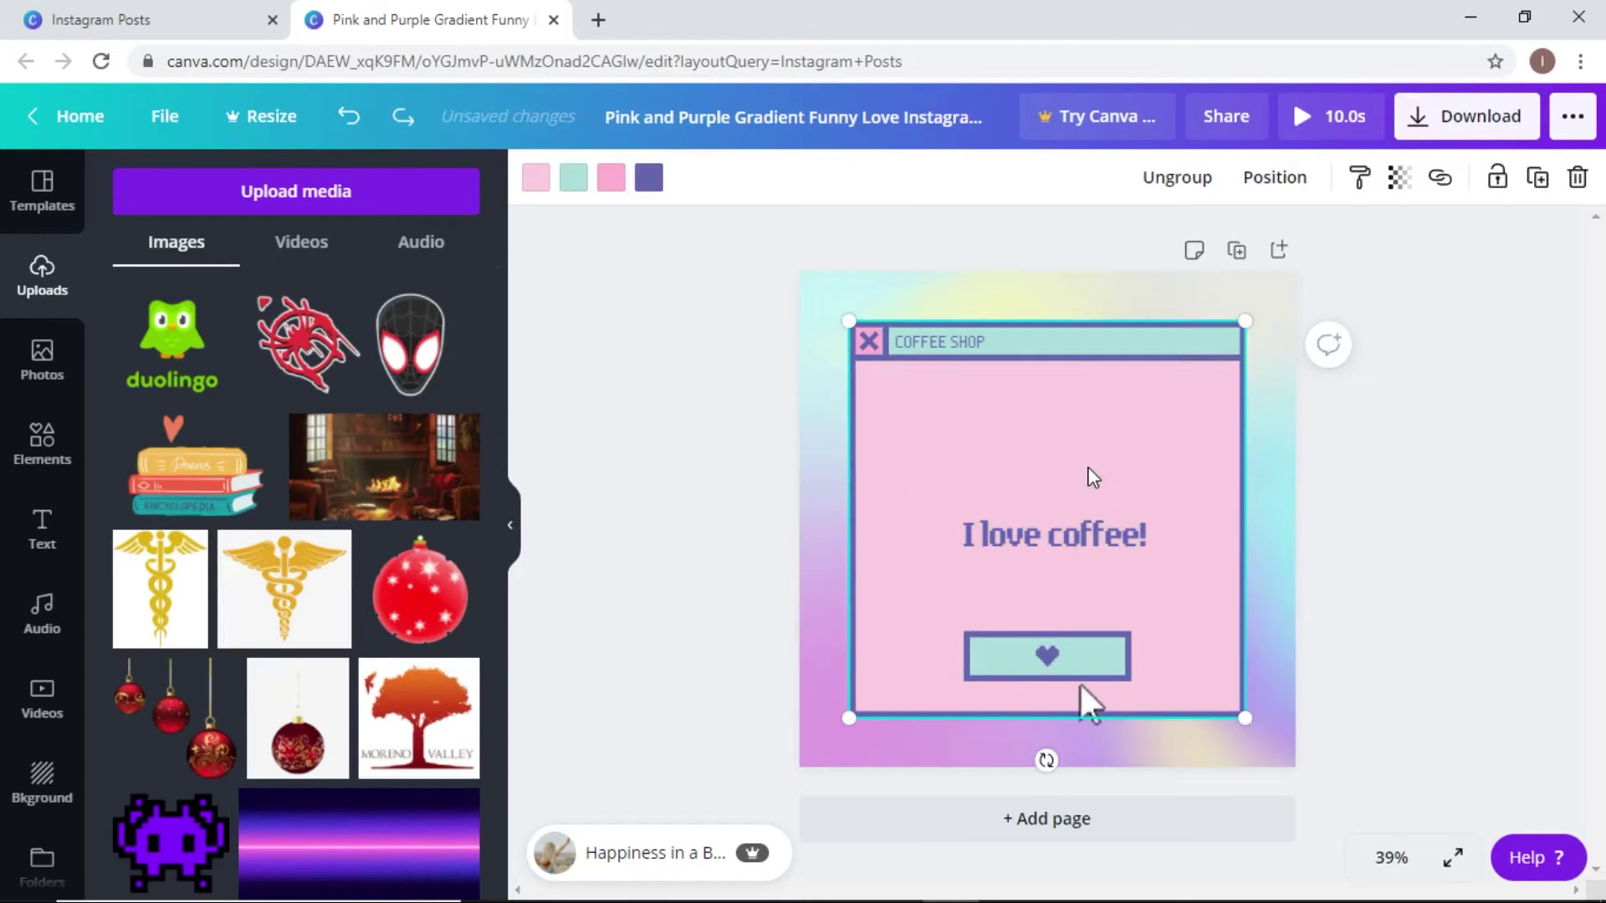
Step: Try the uploaded green eyeball GIF as a small graphic above the headline, and delete it
click(305, 247)
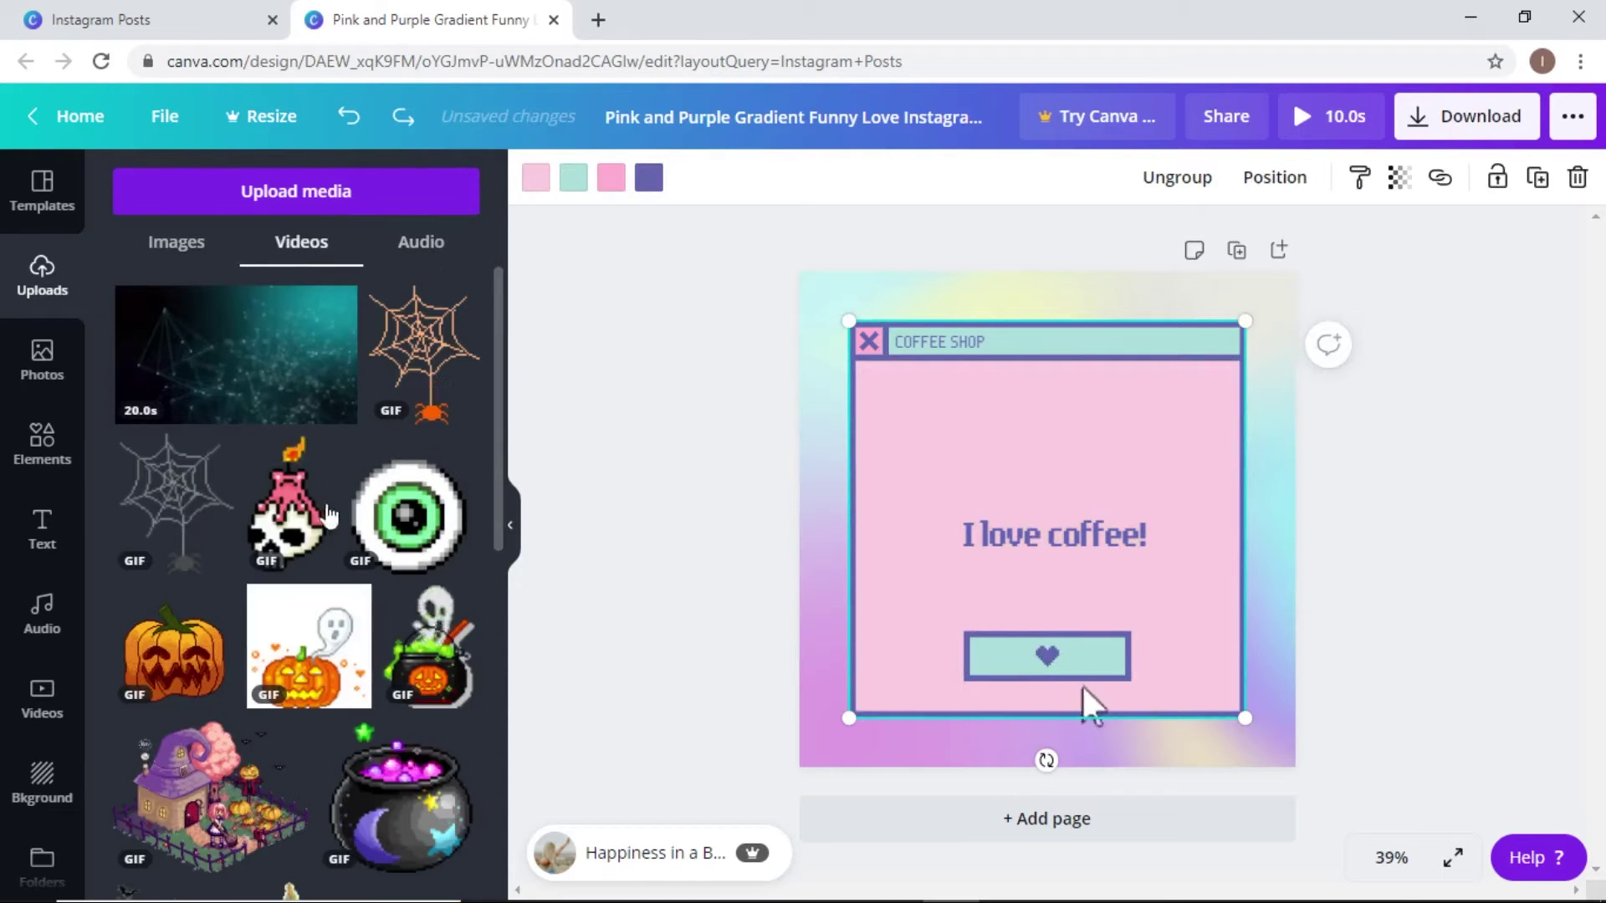
click(450, 538)
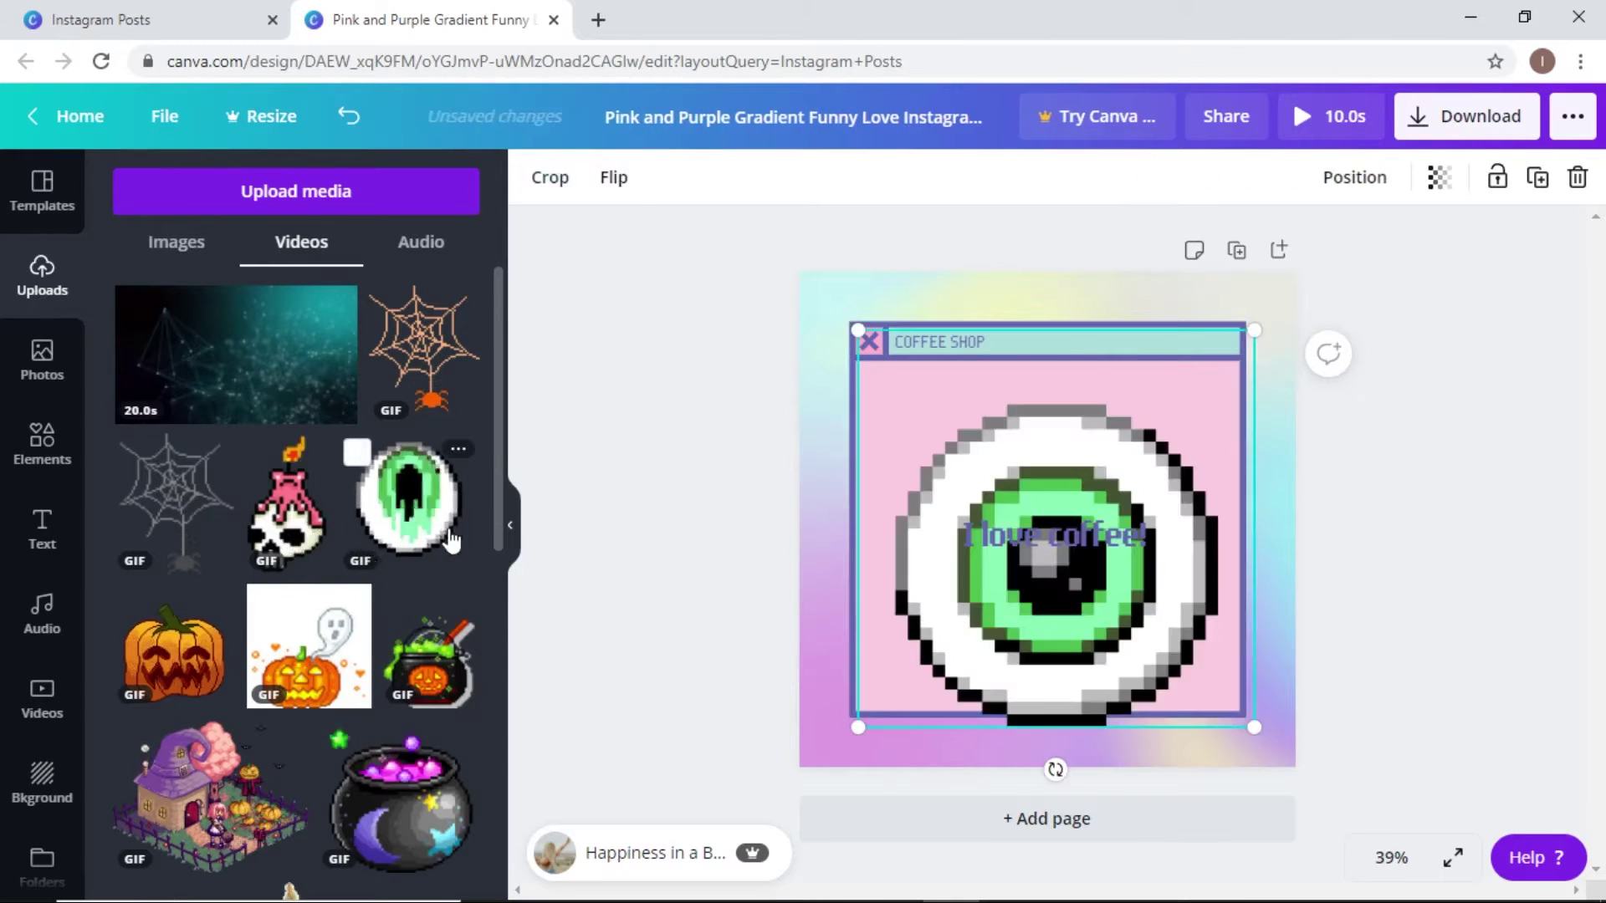
drag(1257, 324, 1053, 435)
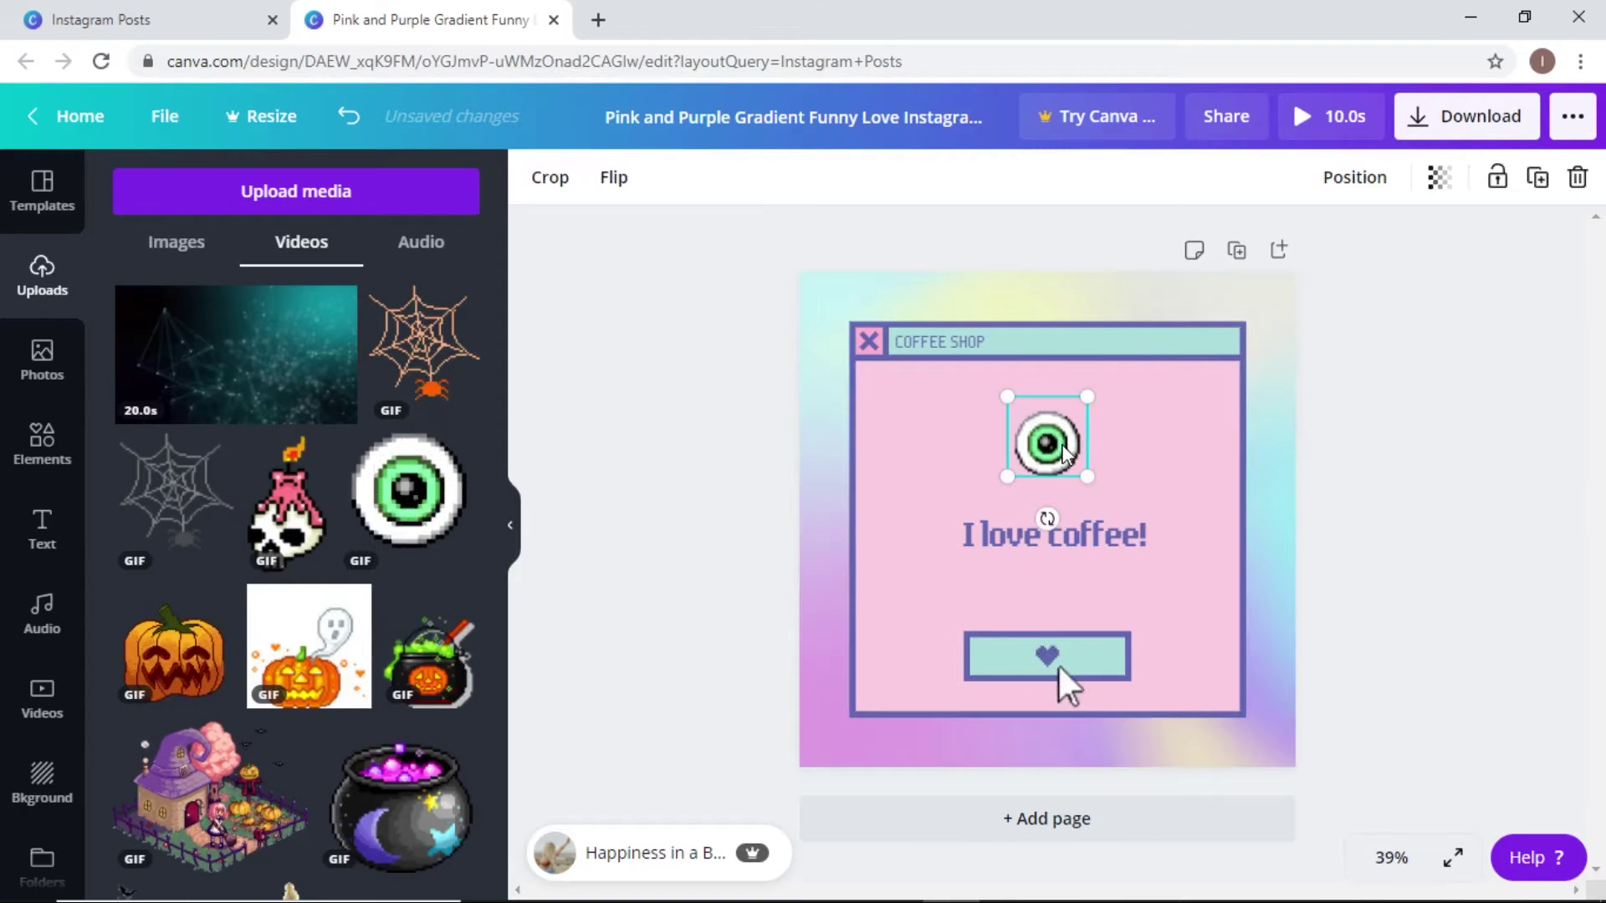
key(Delete)
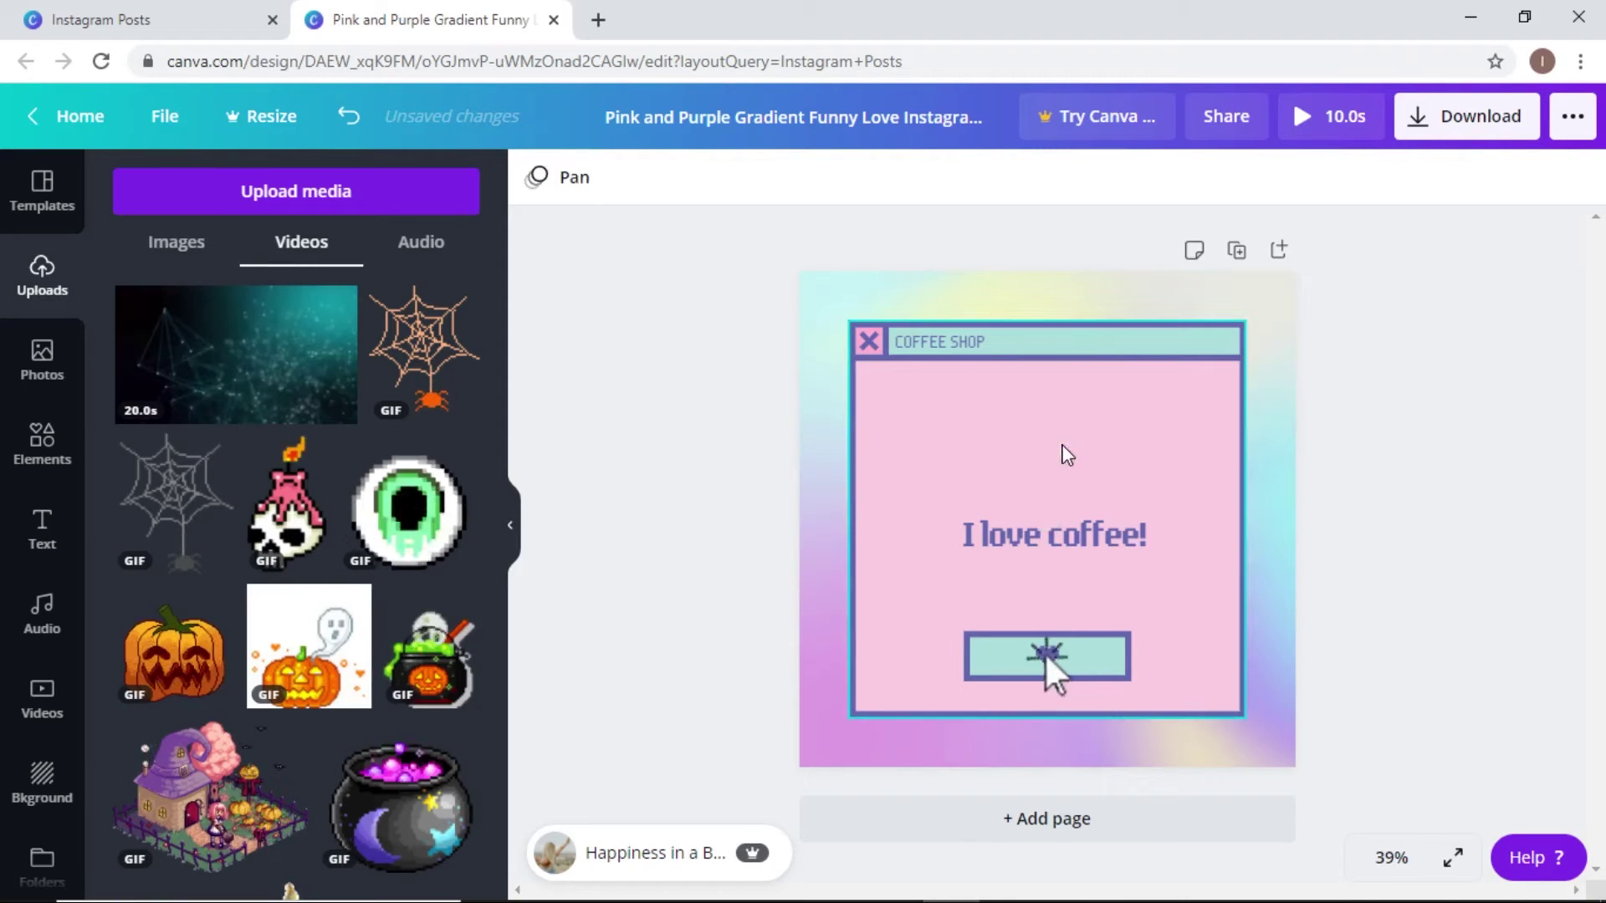
Step: Search the photo library for "valentine"
click(26, 388)
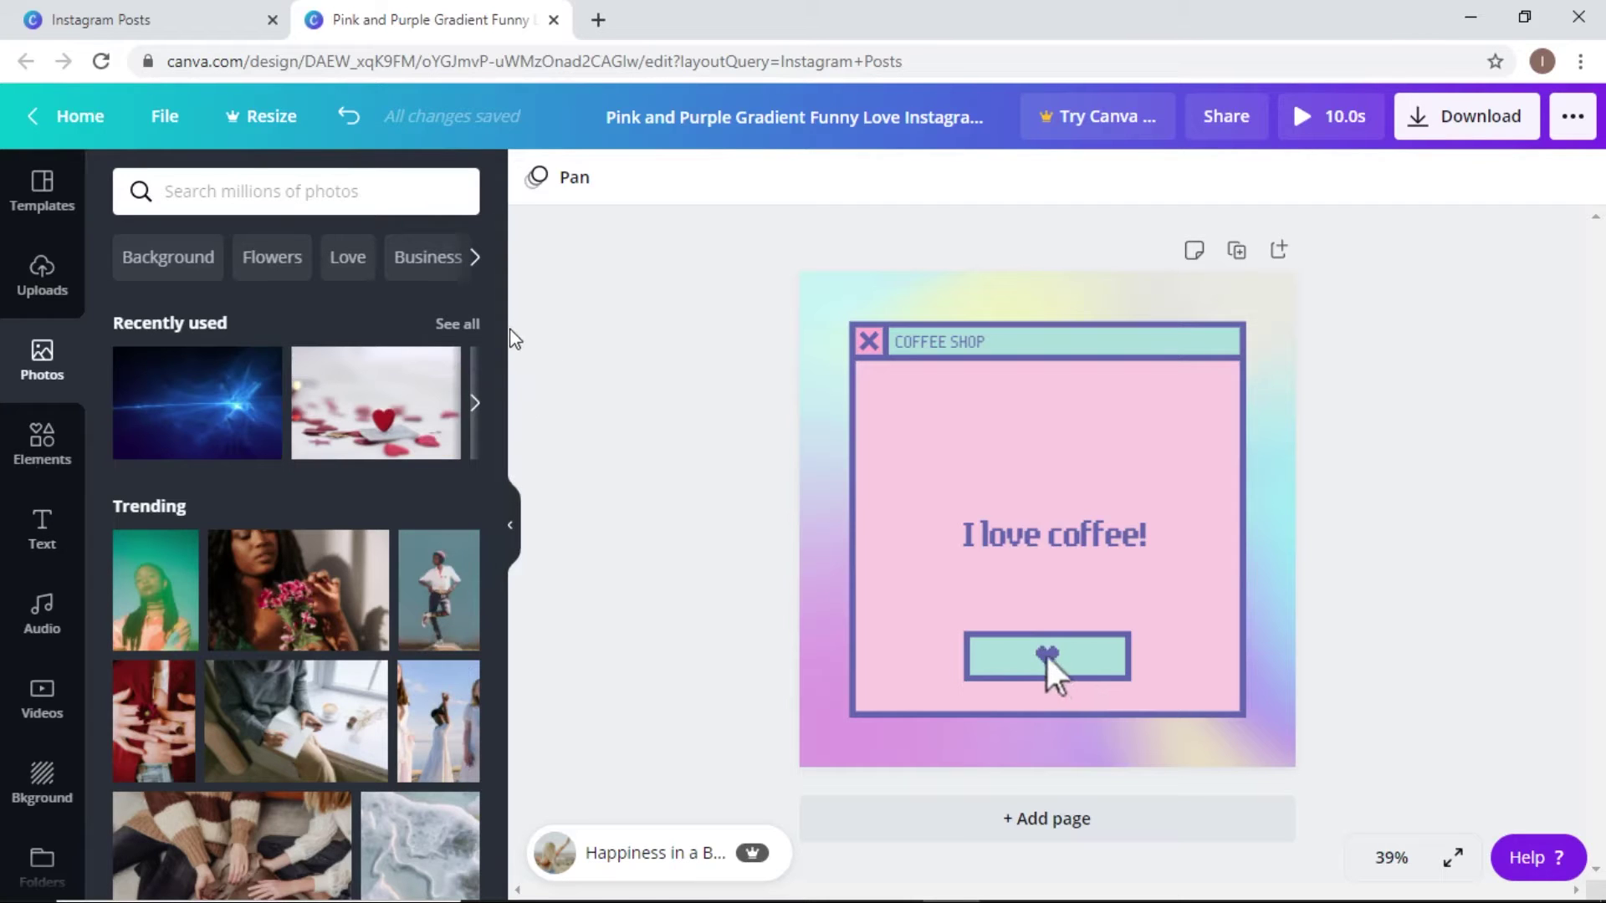
click(334, 199)
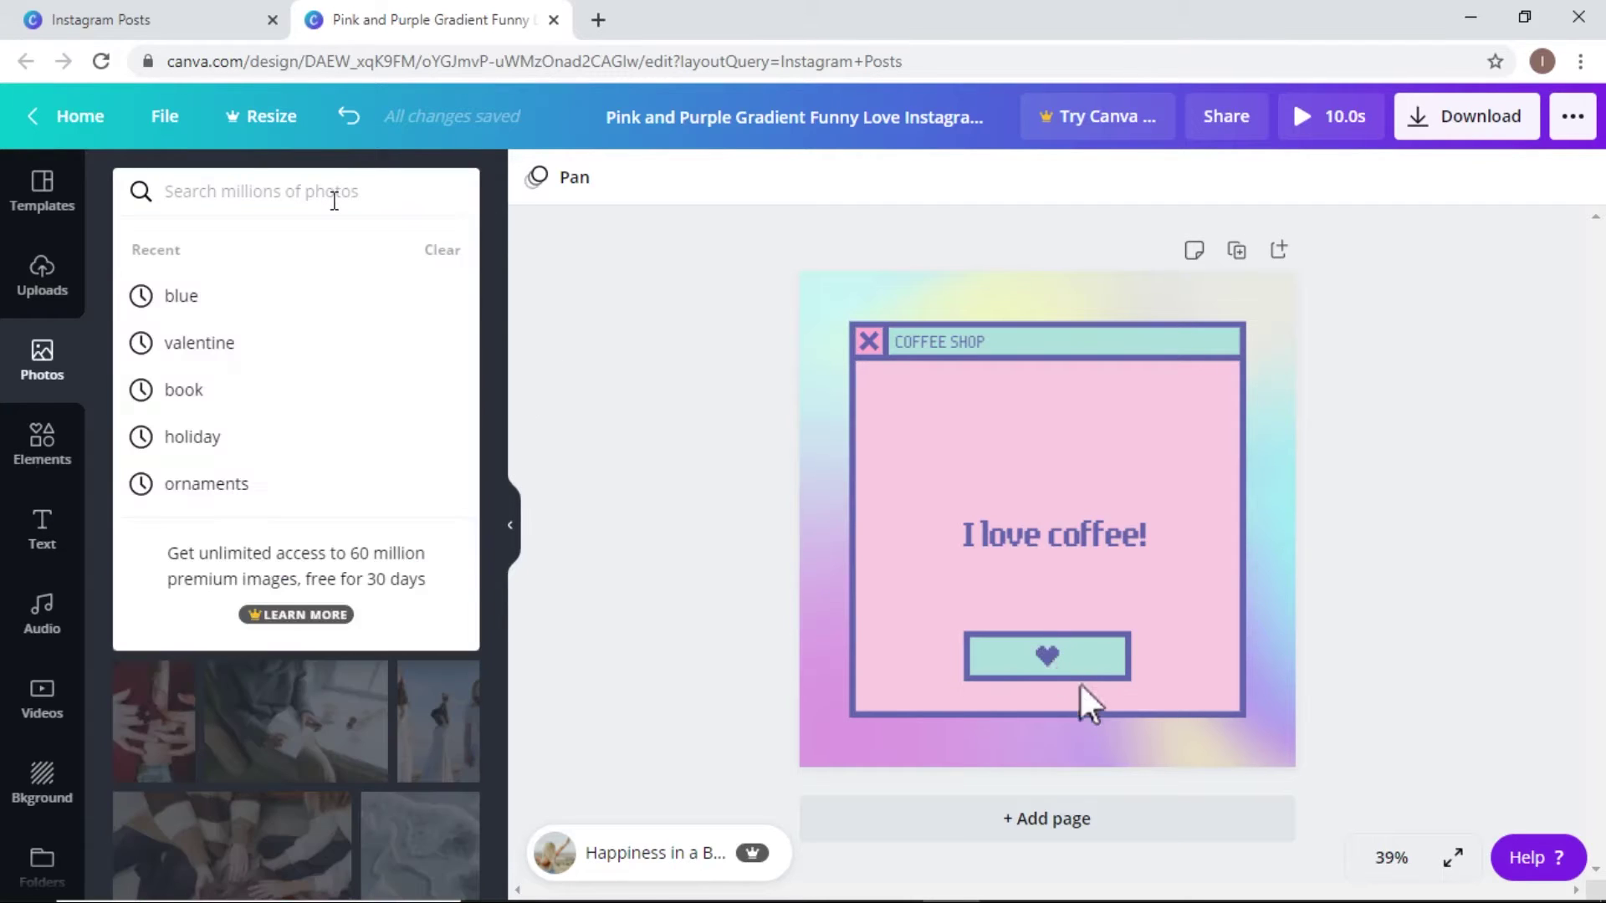
click(260, 354)
Step: Try the pink Pro photo with white paper hearts as an enlarged image across the design, and delete it
drag(199, 597, 1077, 680)
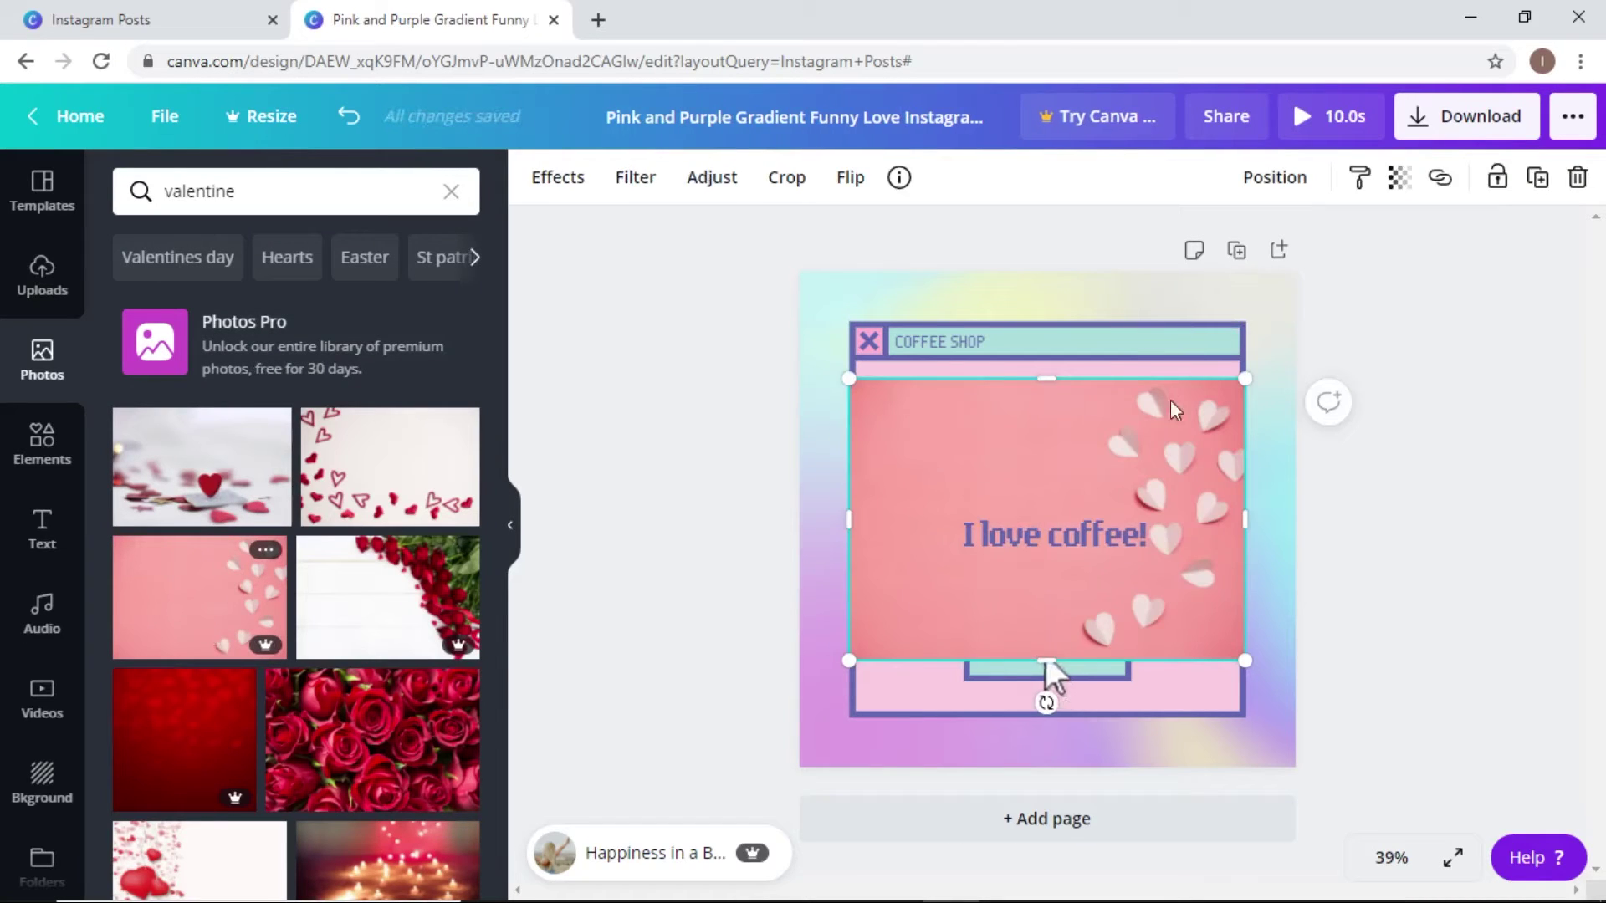
drag(1271, 312, 1450, 244)
drag(1253, 483, 1143, 558)
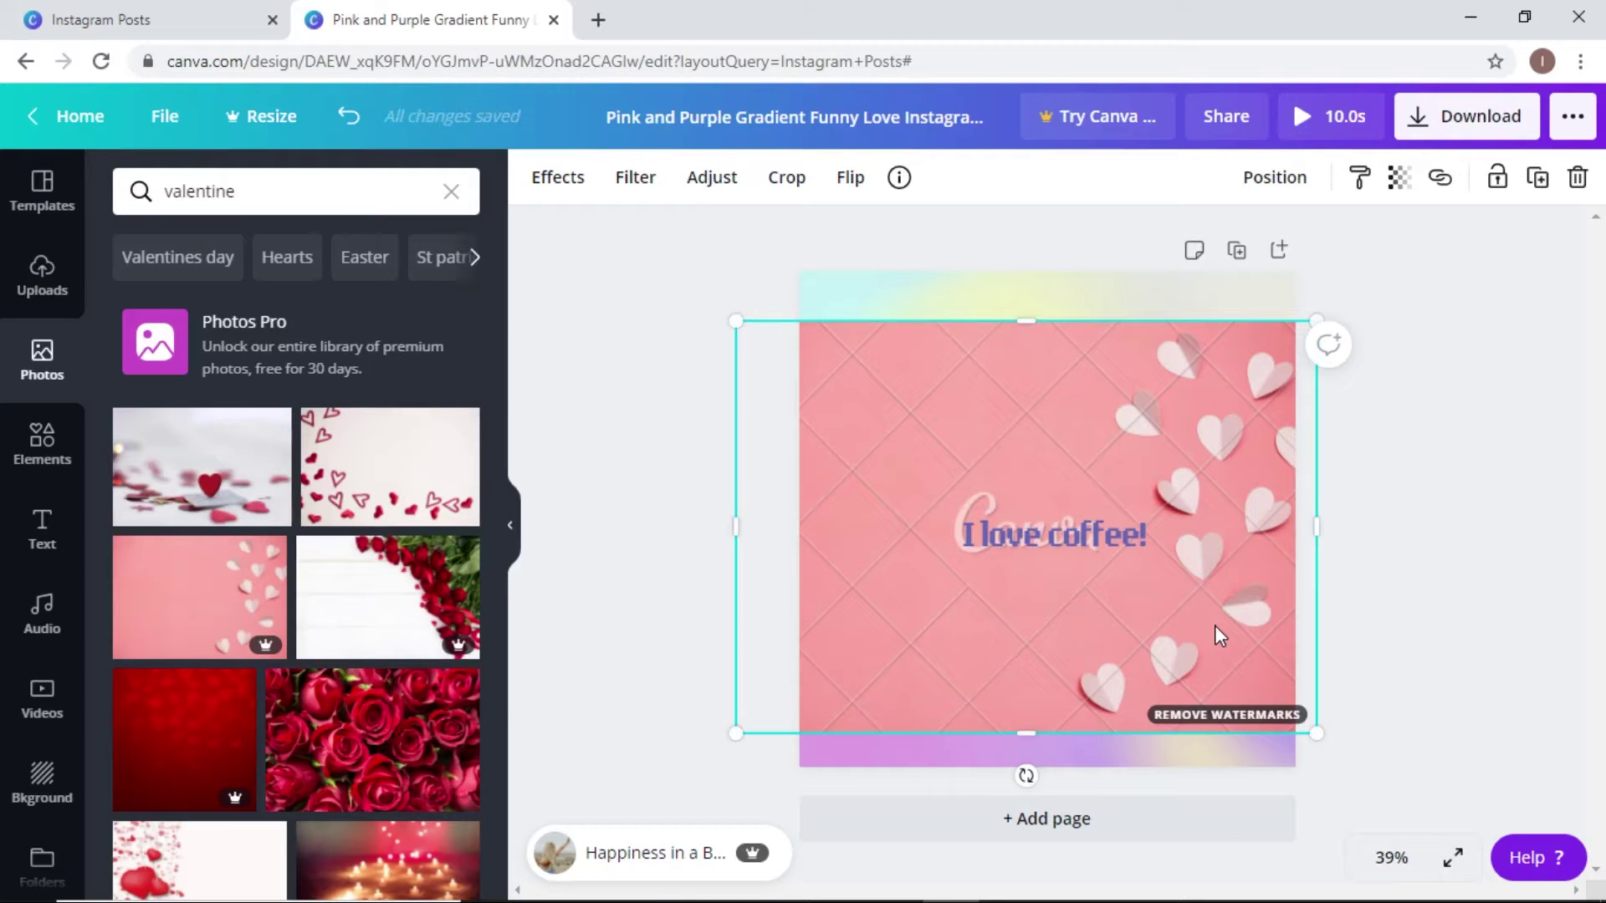
key(Delete)
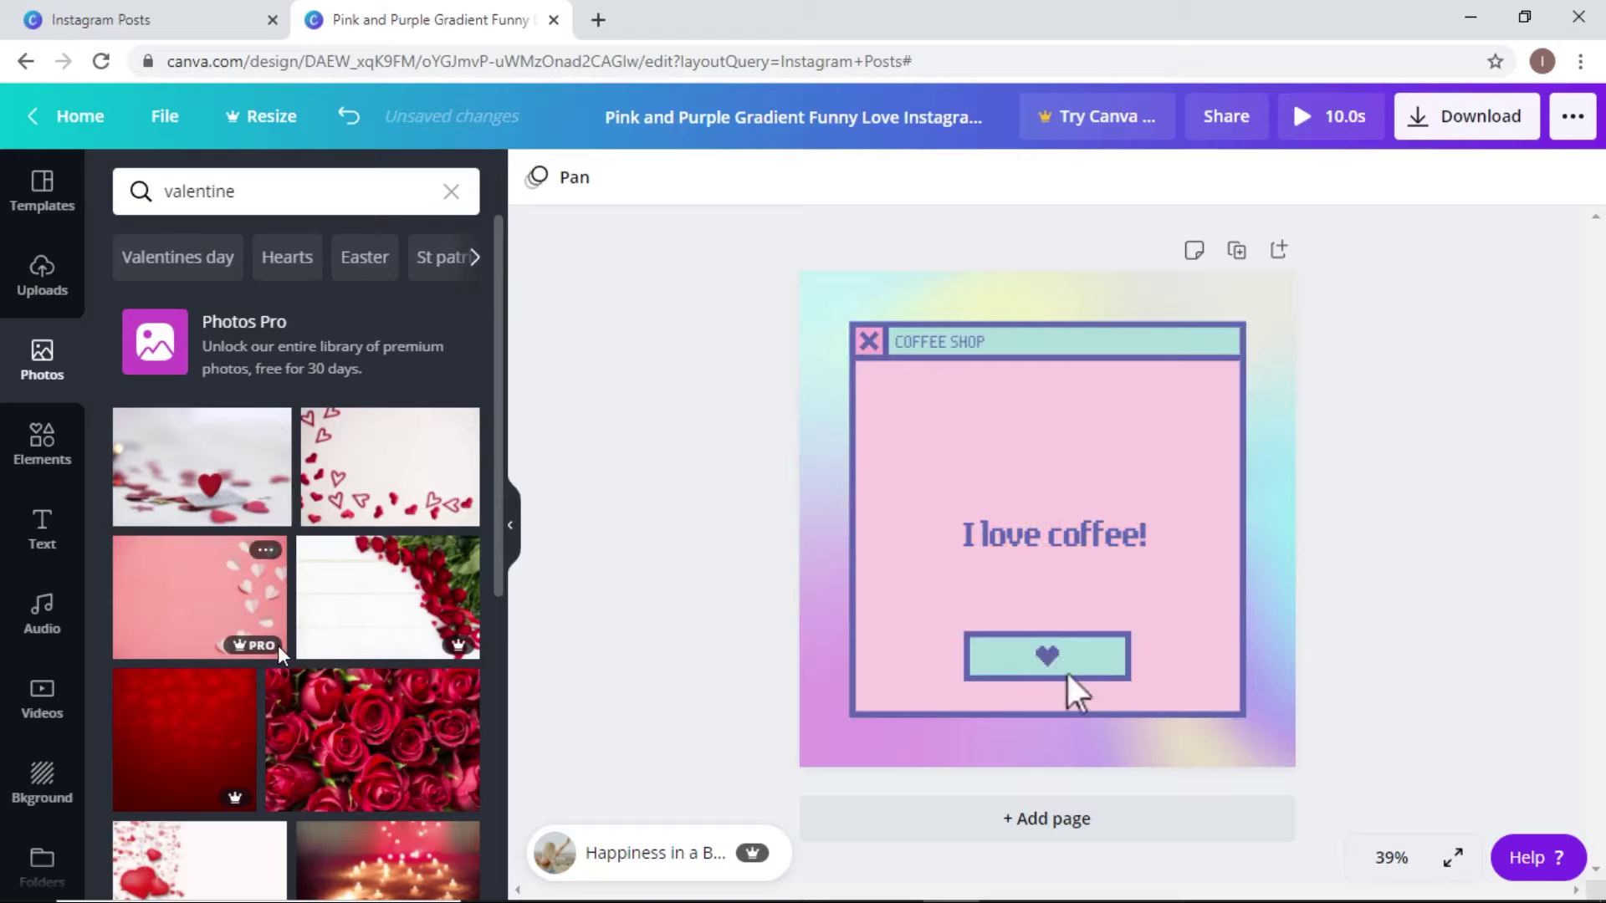
Step: Add the free photo of a red heart among scattered hearts and enlarge it to cover the whole page
mouse_move(455, 646)
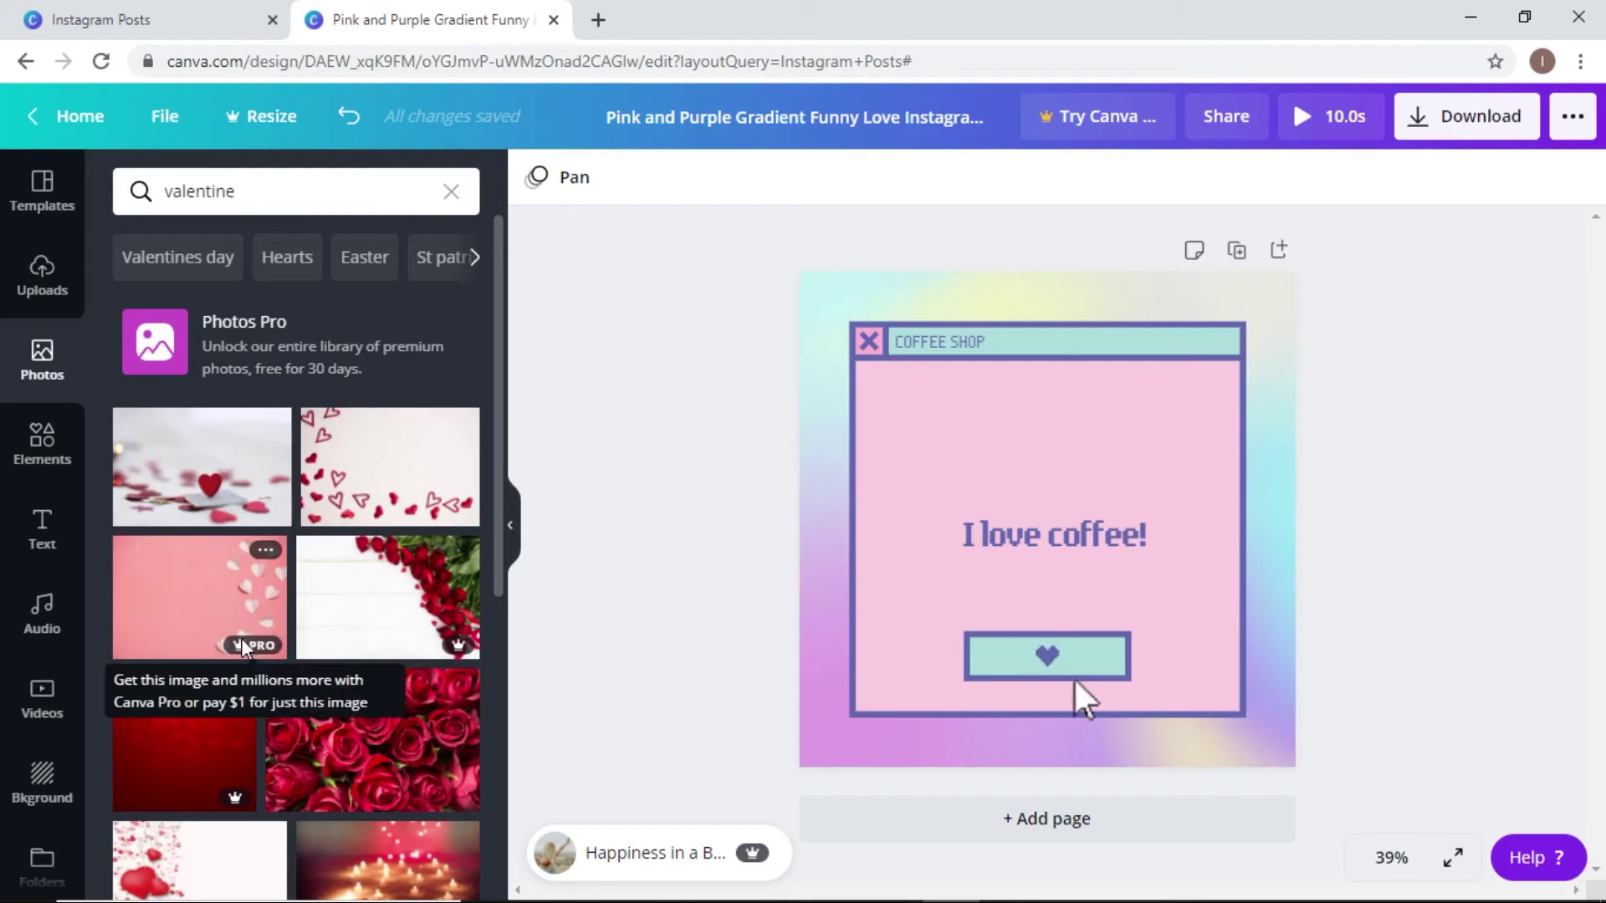
click(257, 489)
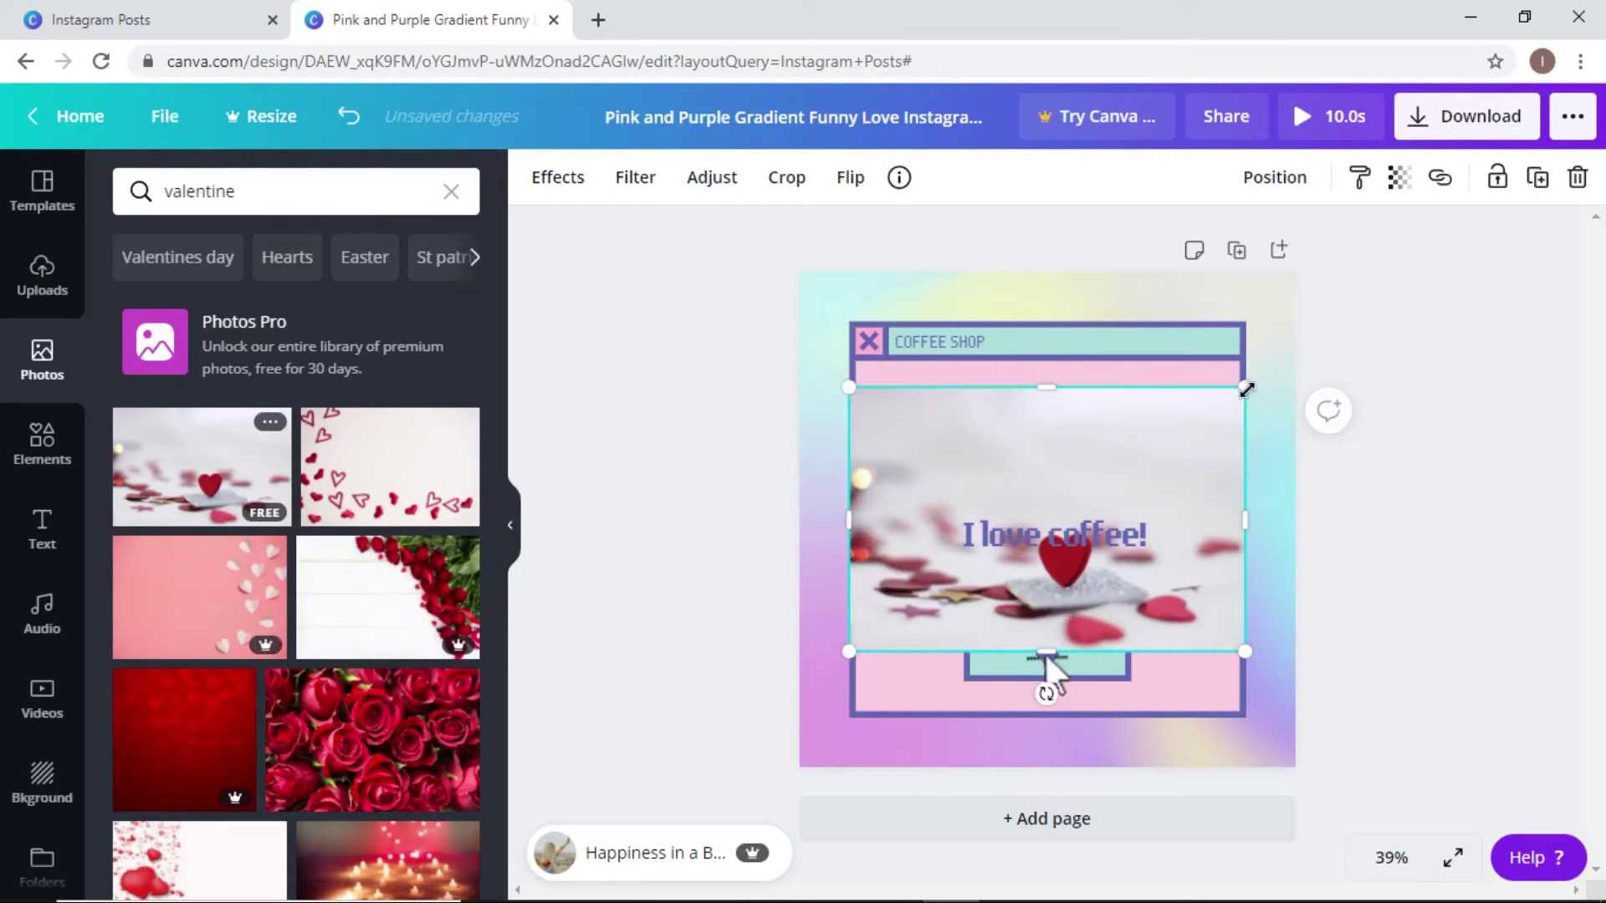
drag(1246, 389, 1414, 251)
drag(1222, 437, 1168, 509)
drag(1358, 352, 1534, 251)
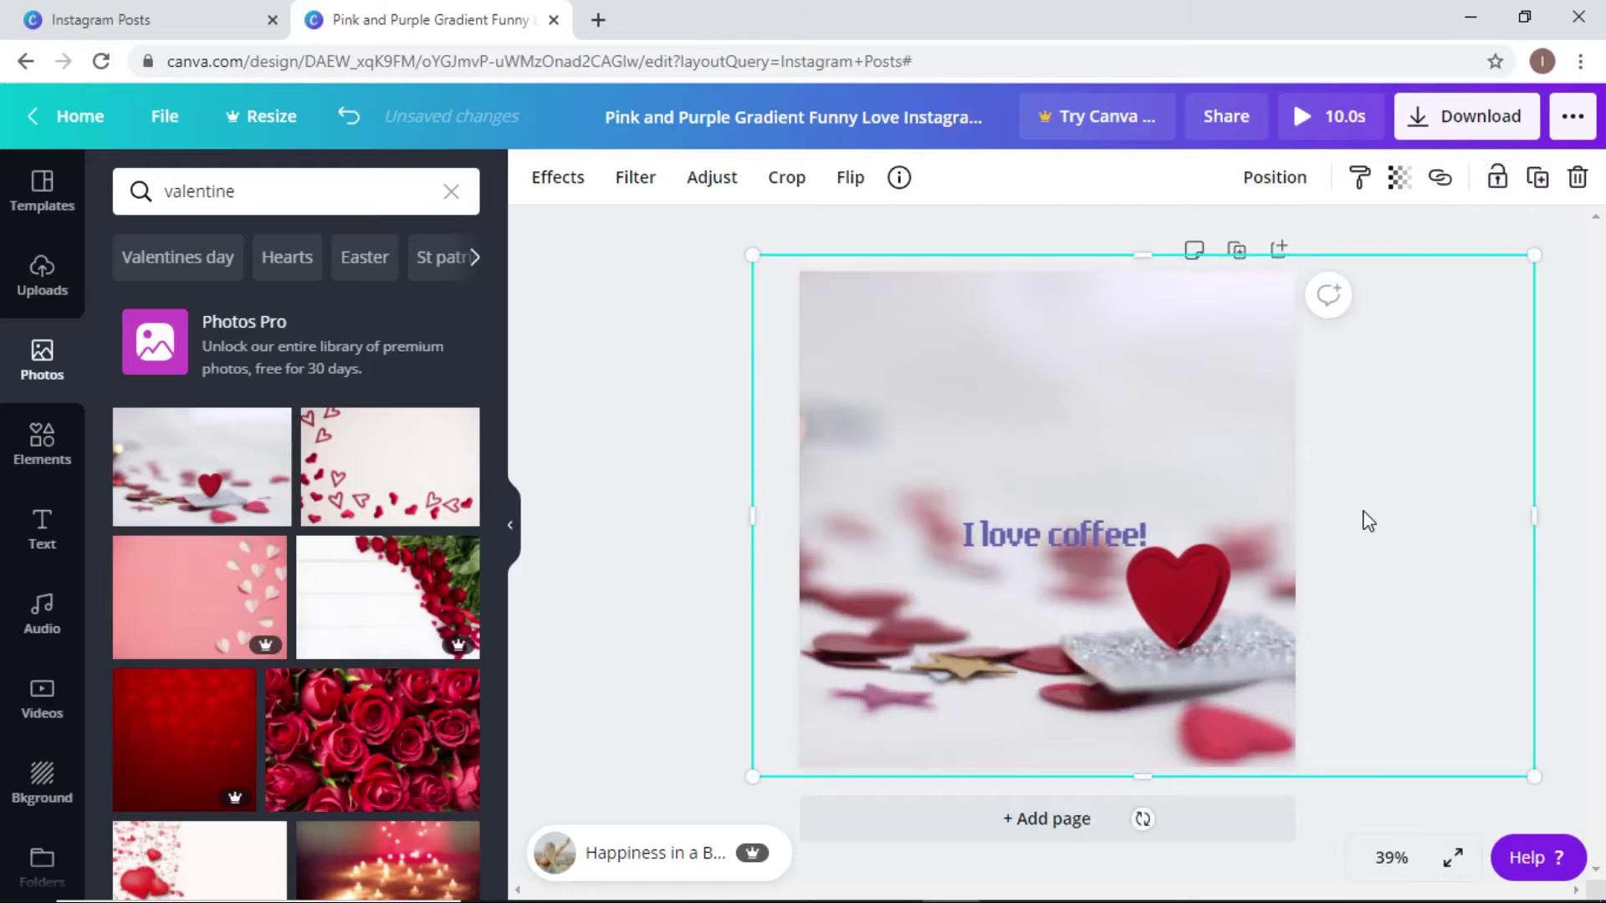
Step: Deselect the background photo and search the elements library for "valentine"
click(1365, 516)
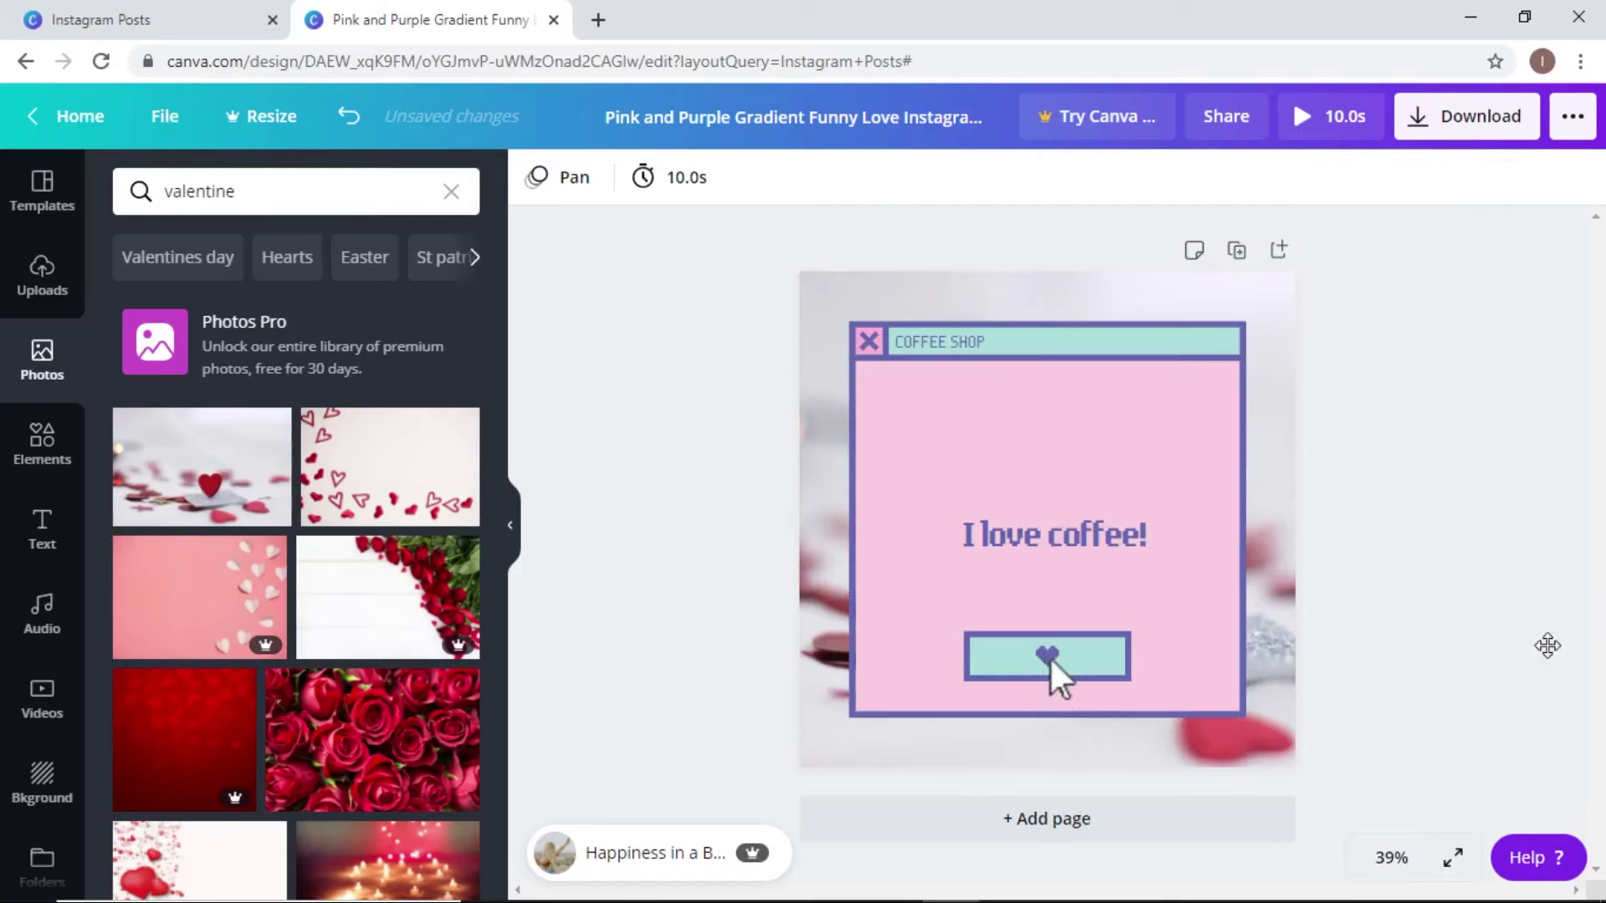
click(44, 447)
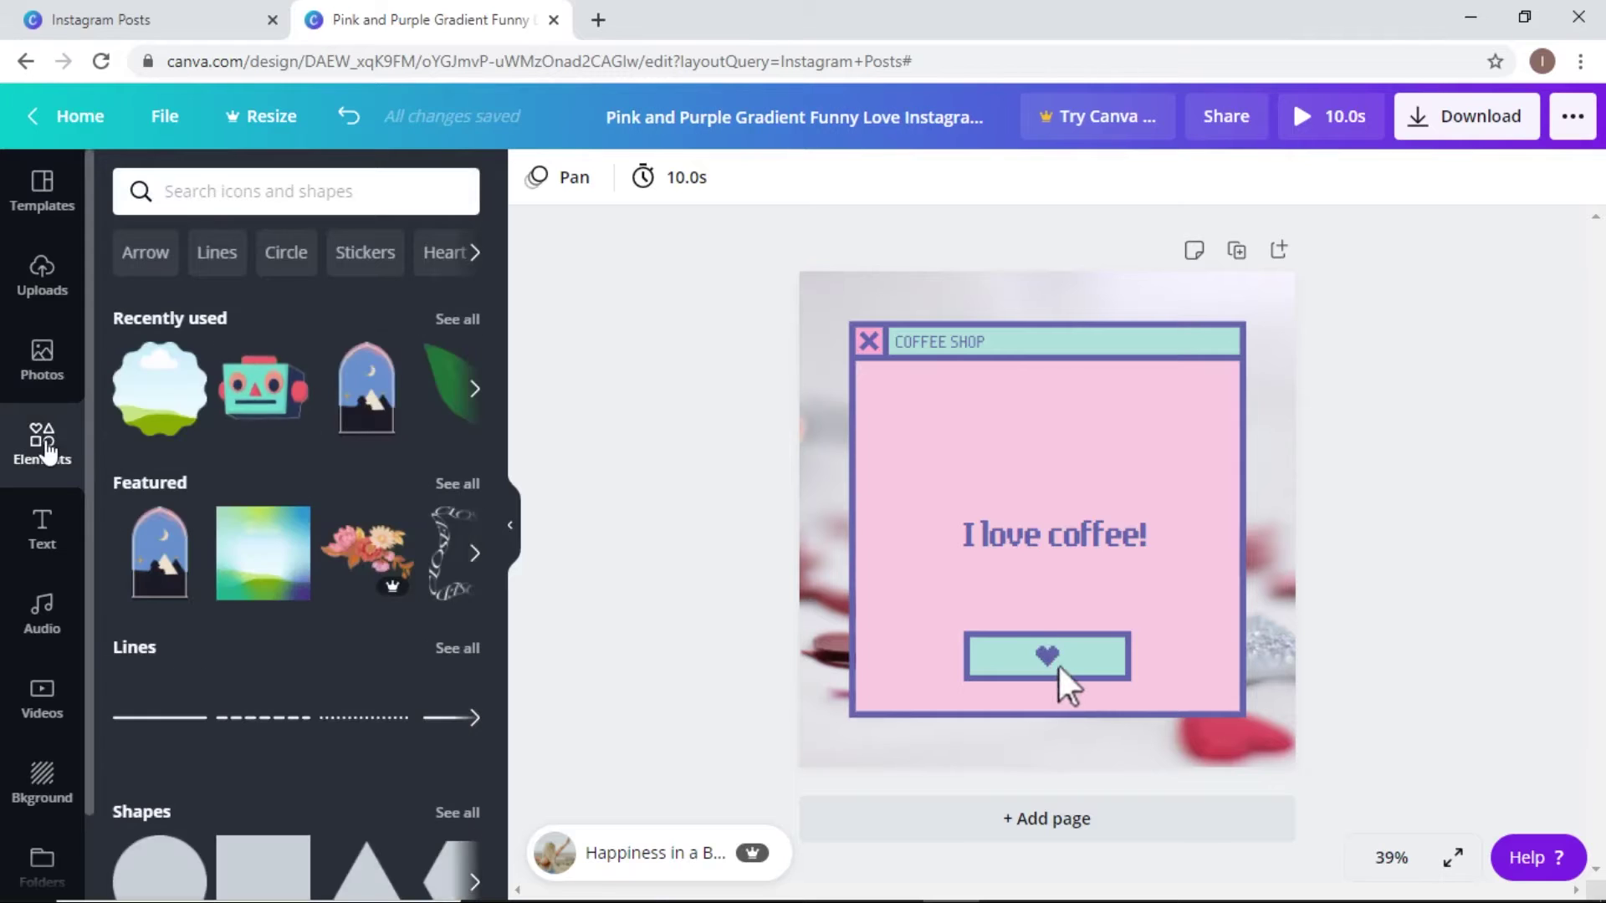
drag(501, 391, 489, 601)
scroll(477, 731, down, 8)
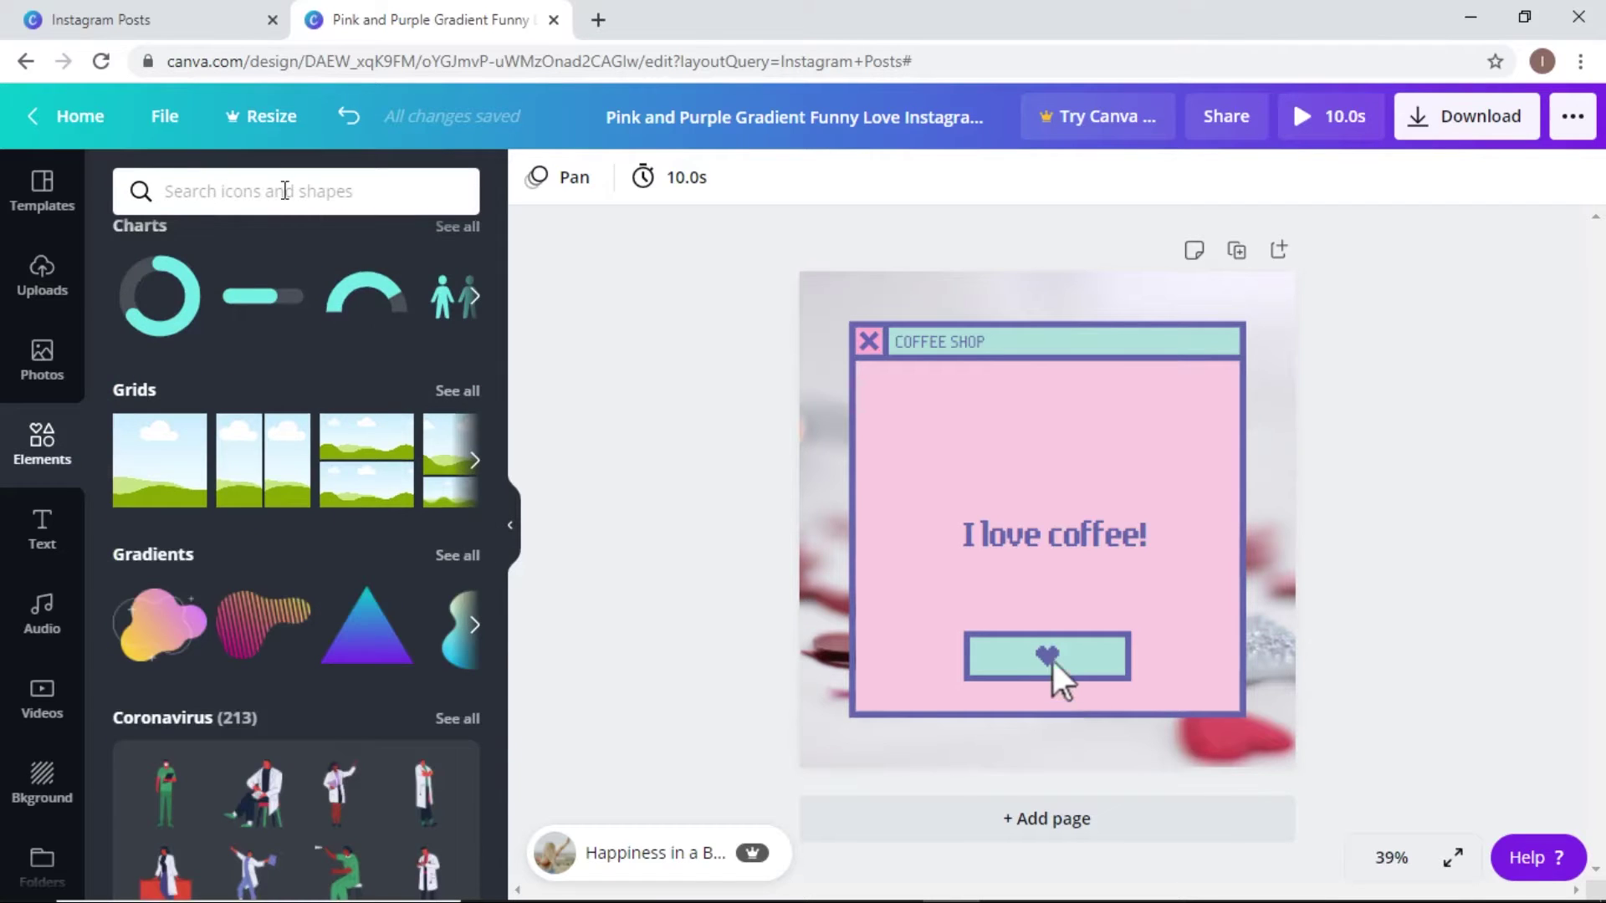
click(285, 191)
text(val)
key(Down)
key(Down)
key(Return)
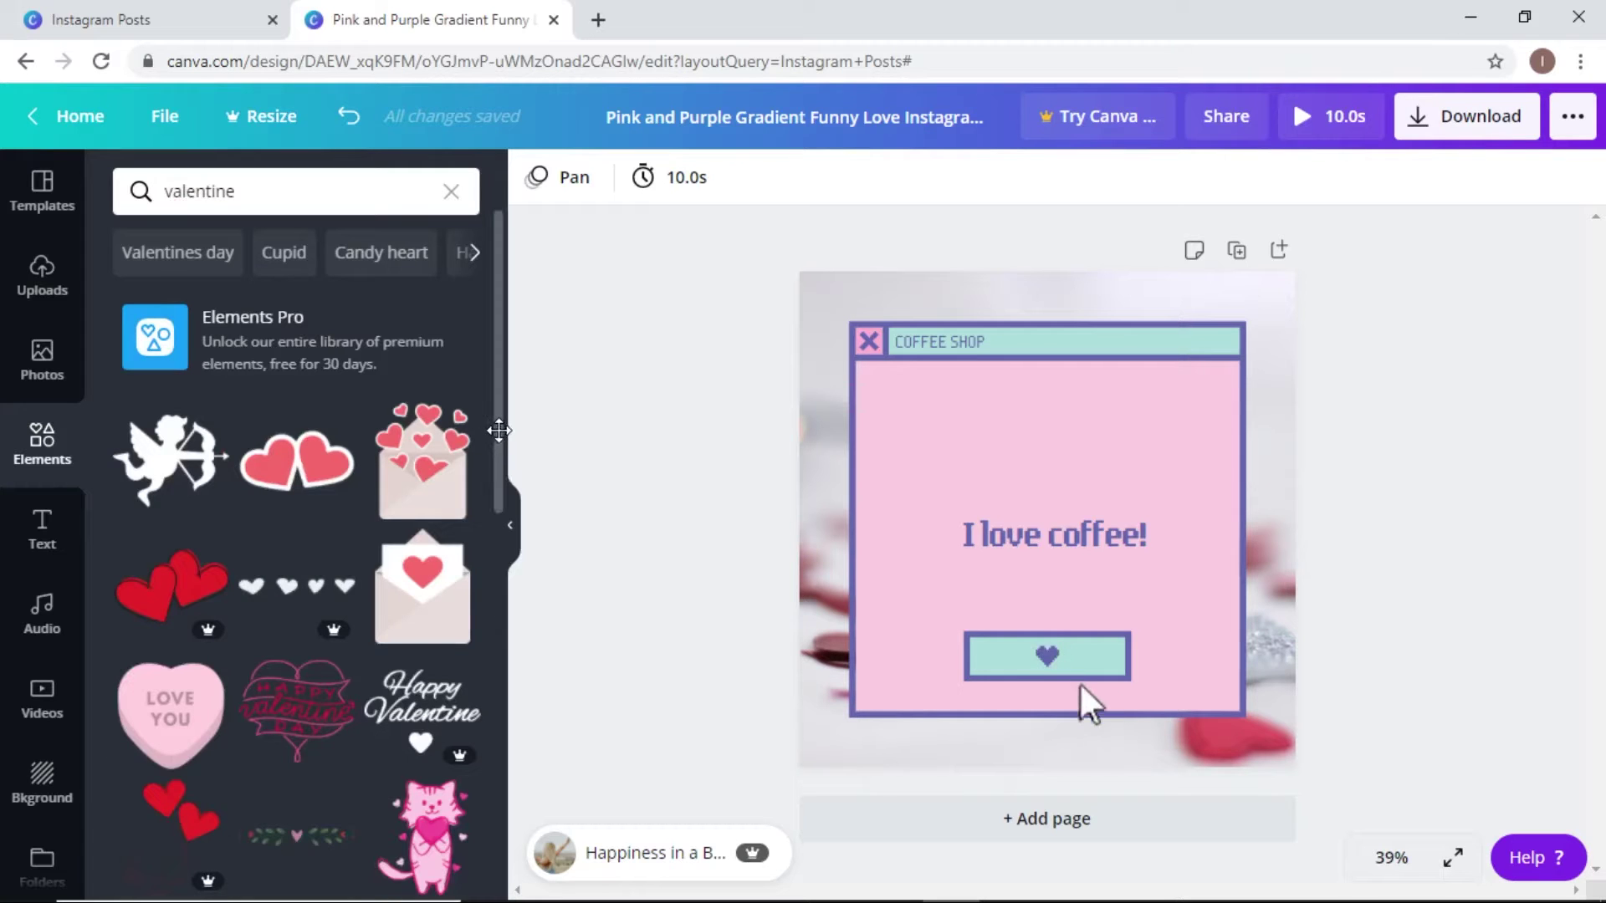
Step: Try the free graphic of two red hearts with a white outline above the "I love coffee!" headline
click(295, 492)
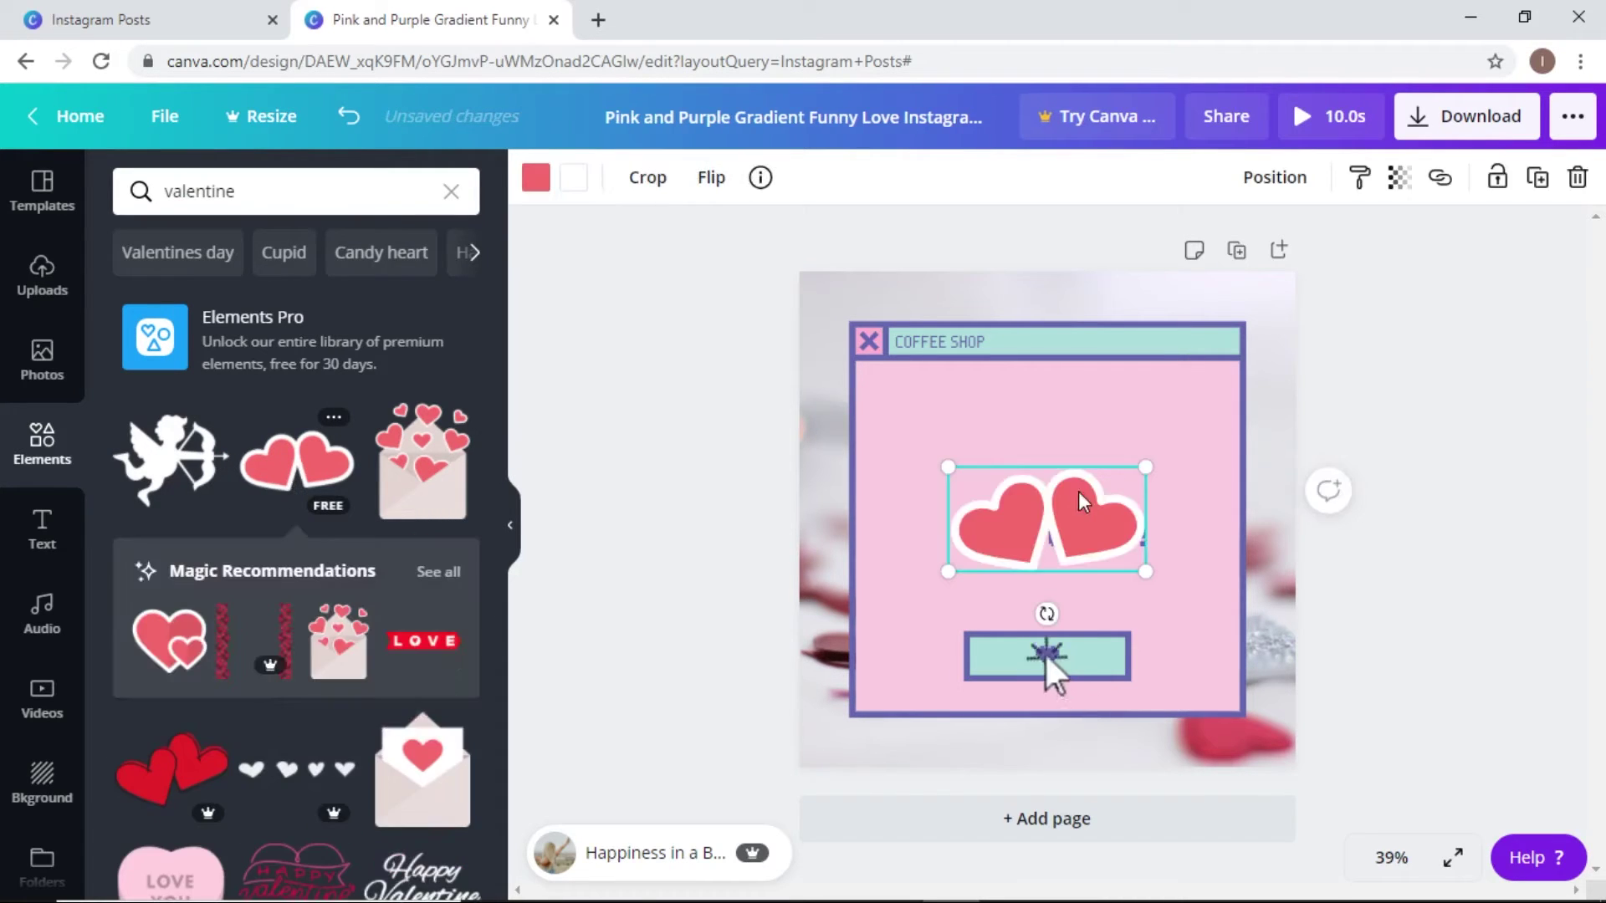
drag(1074, 506, 1074, 427)
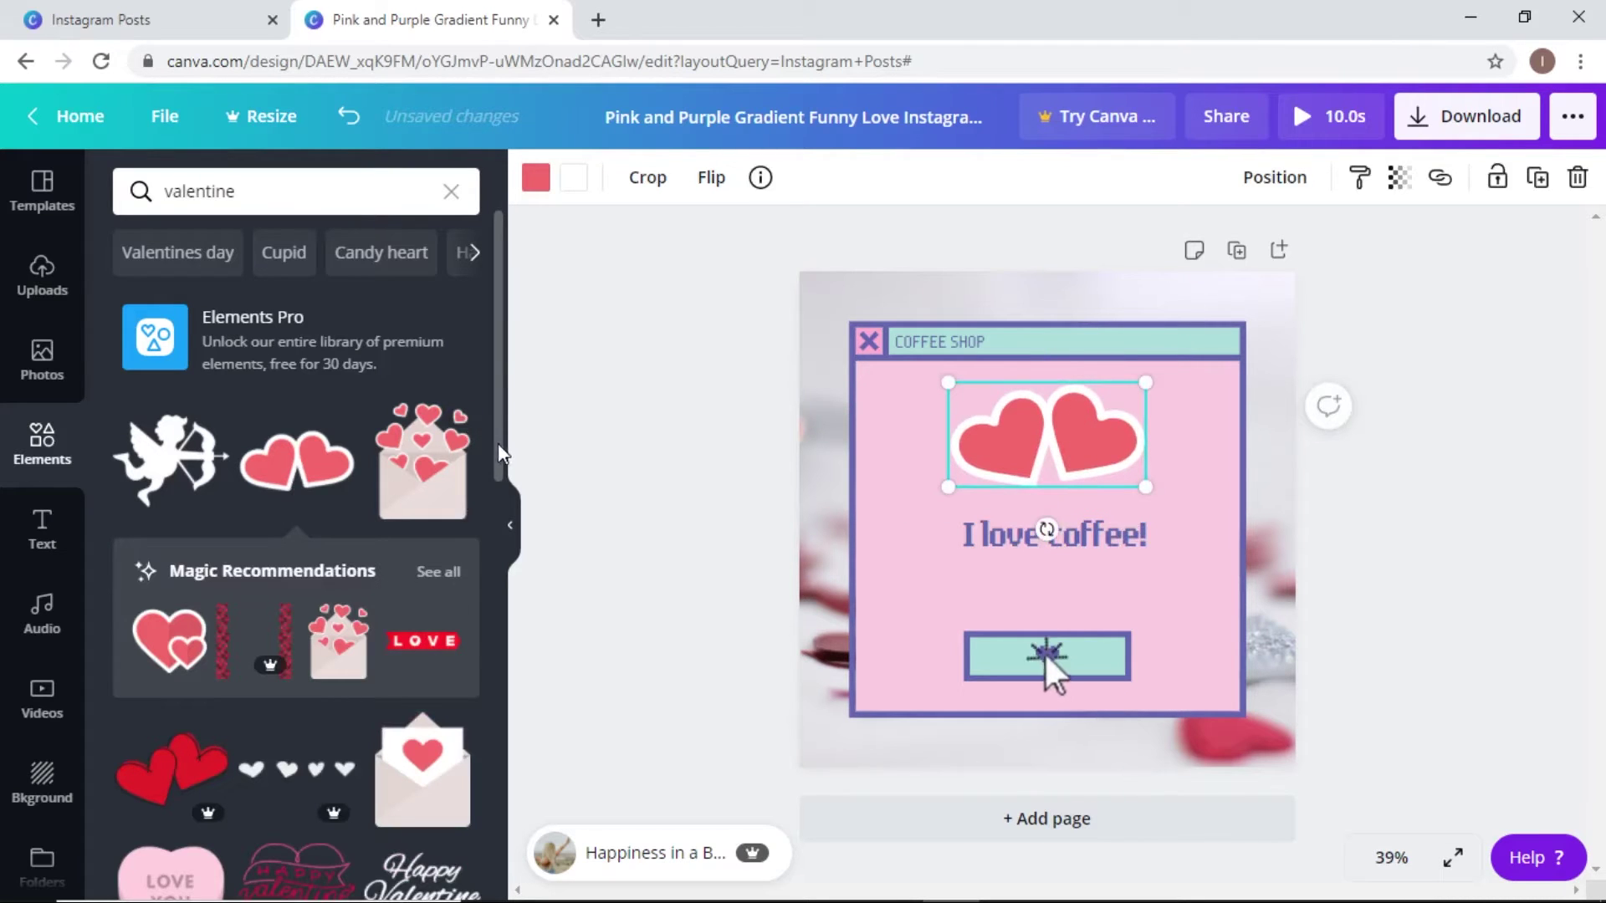
Step: Browse the valentine graphics and refine the elements search to "valentine sticker"
scroll(478, 561, down, 7)
scroll(462, 720, down, 4)
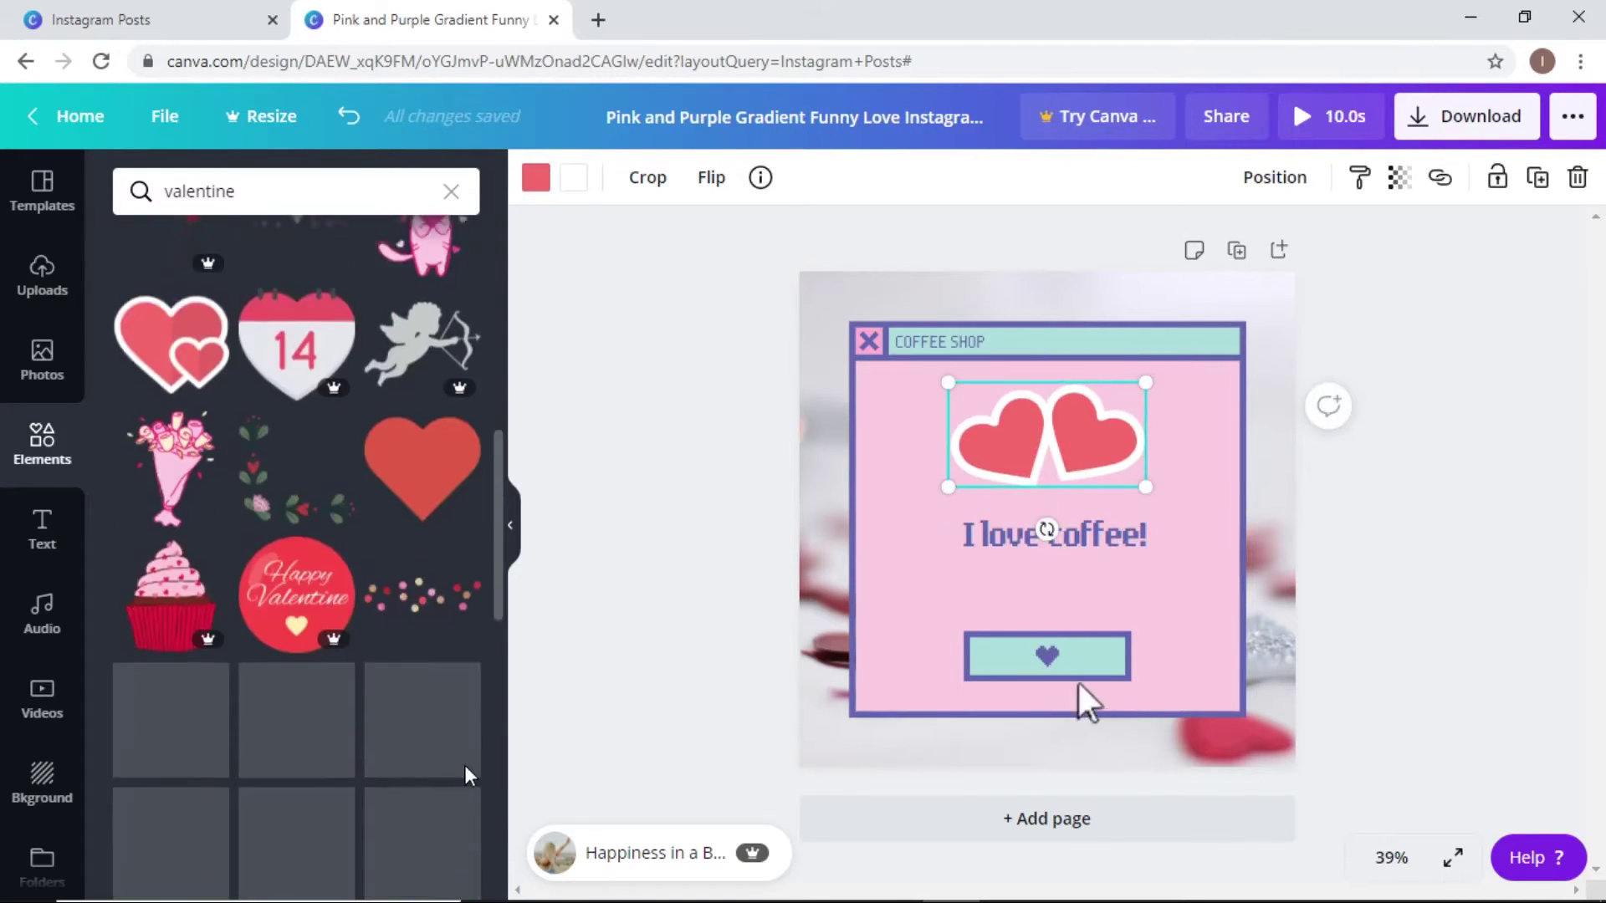
click(290, 205)
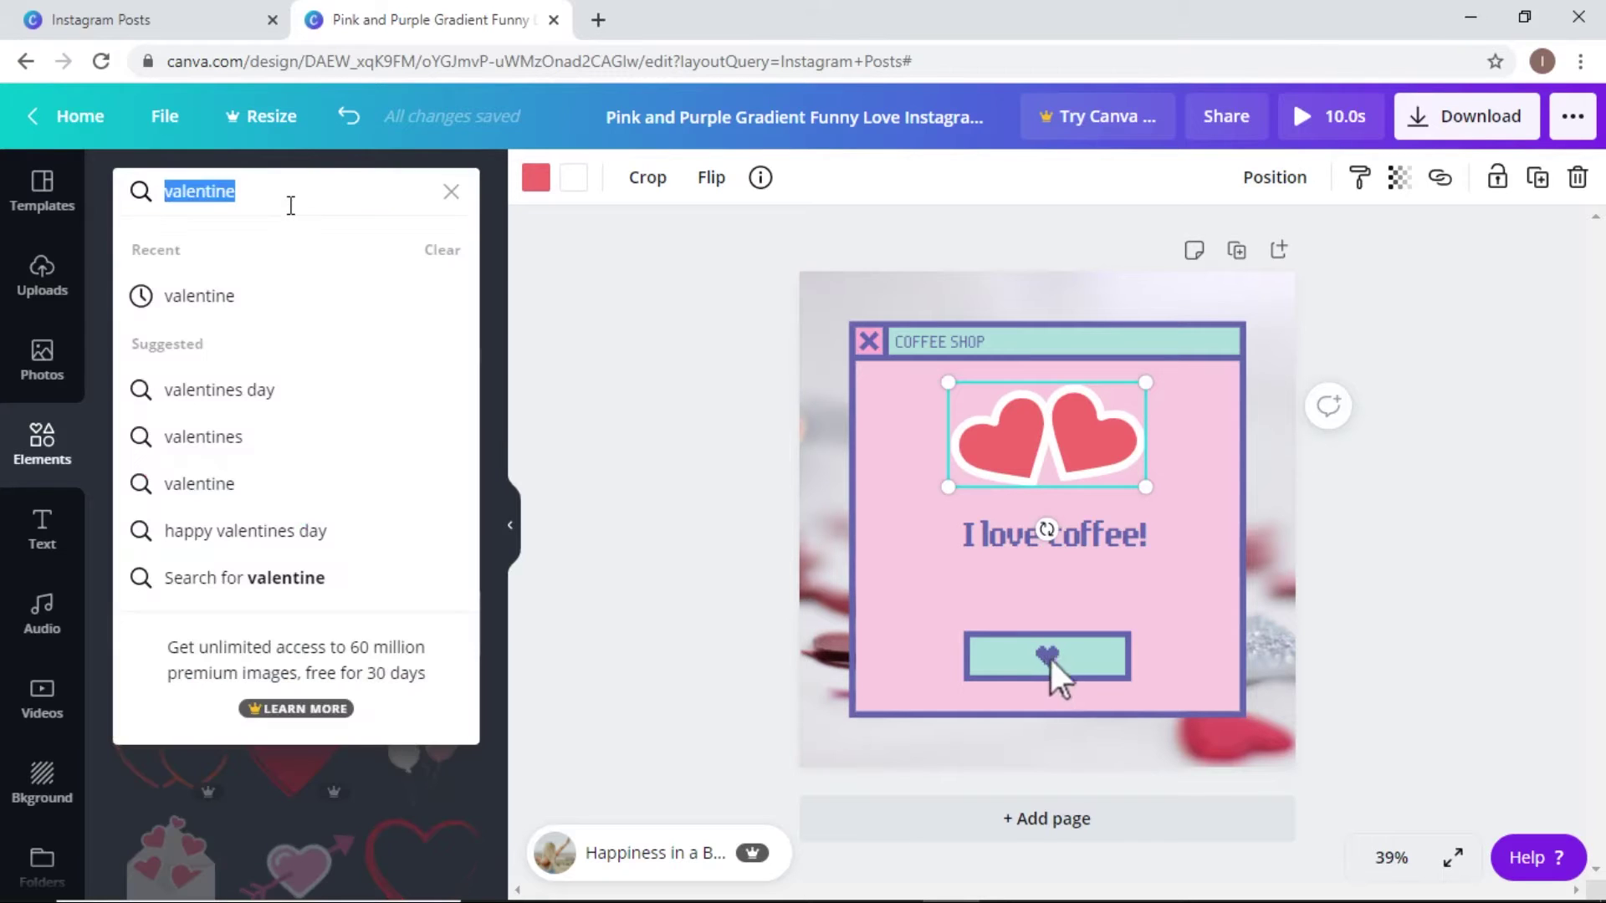
text(sticker)
key(Return)
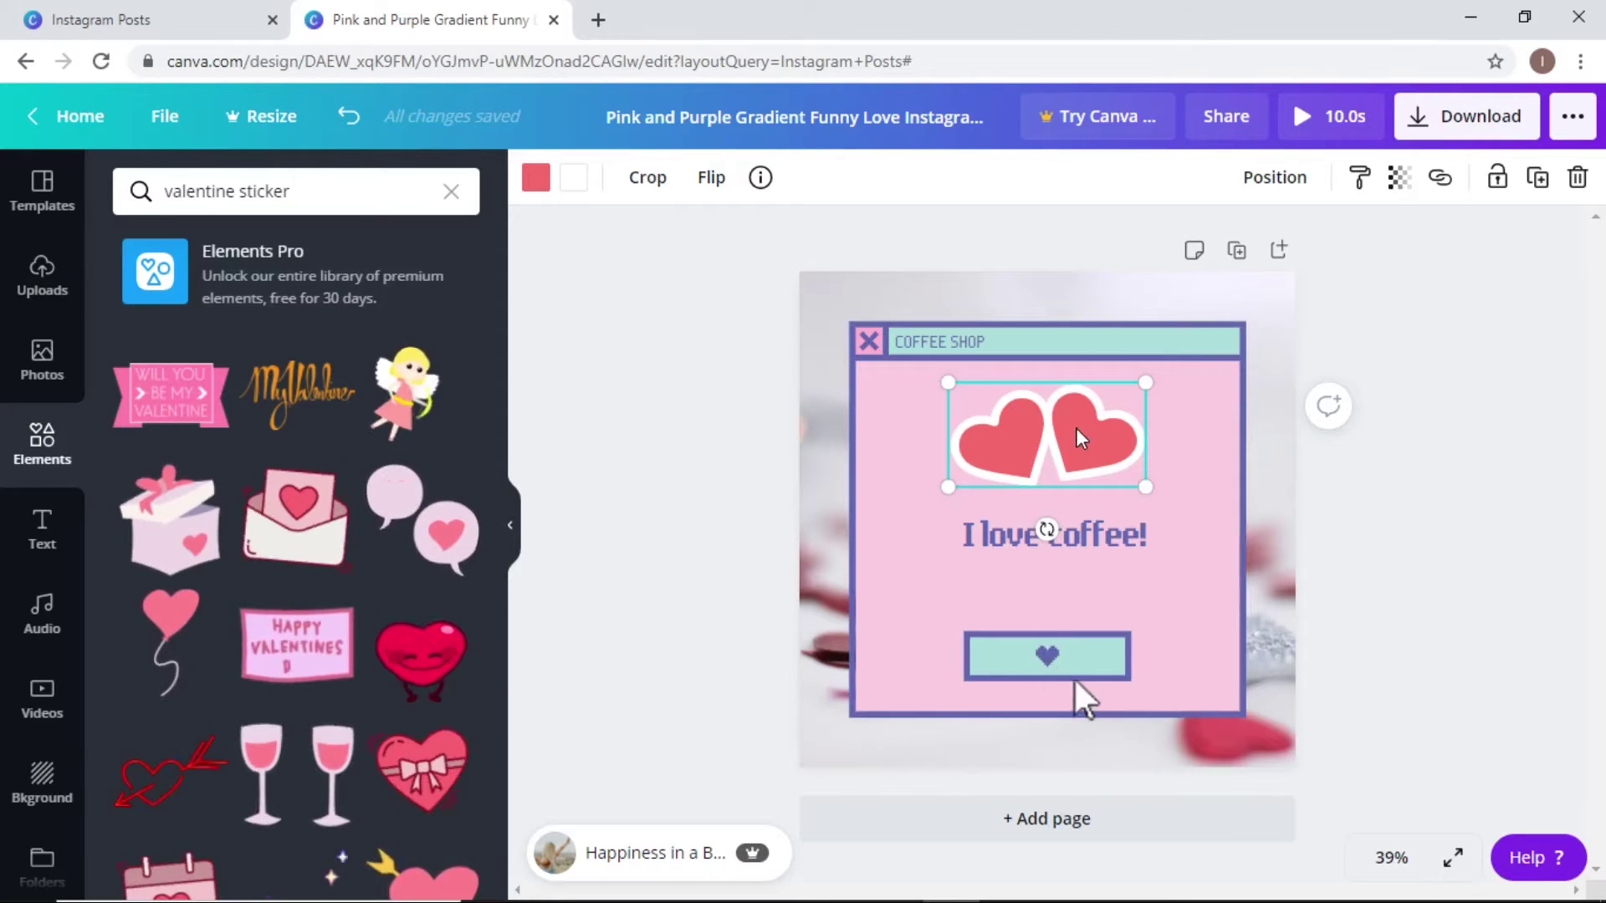
click(293, 194)
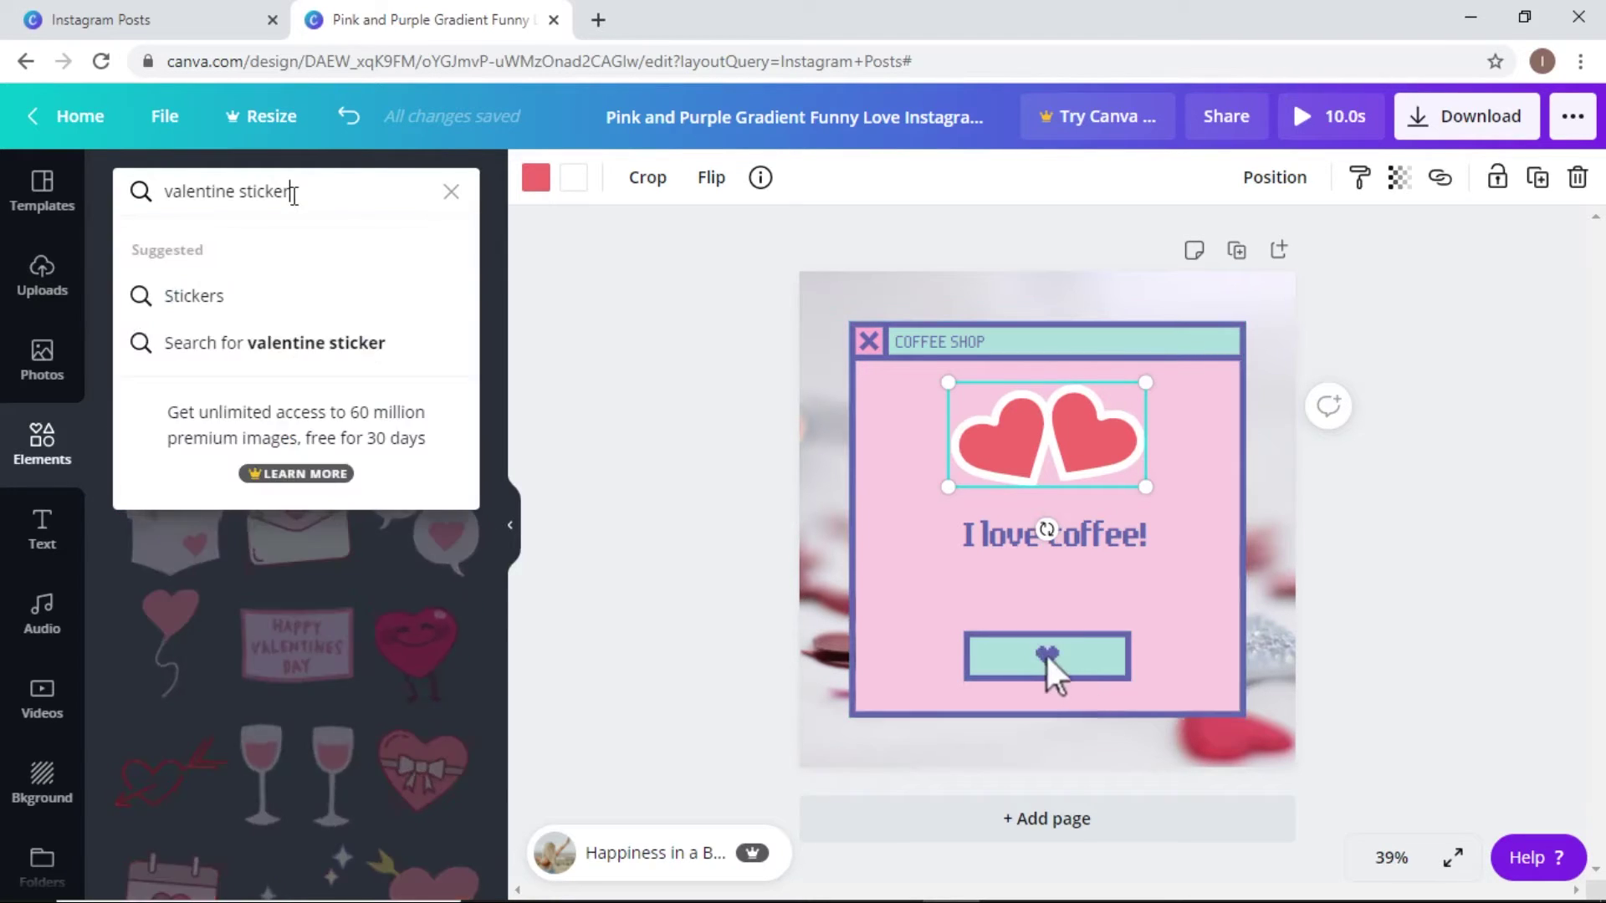
click(544, 370)
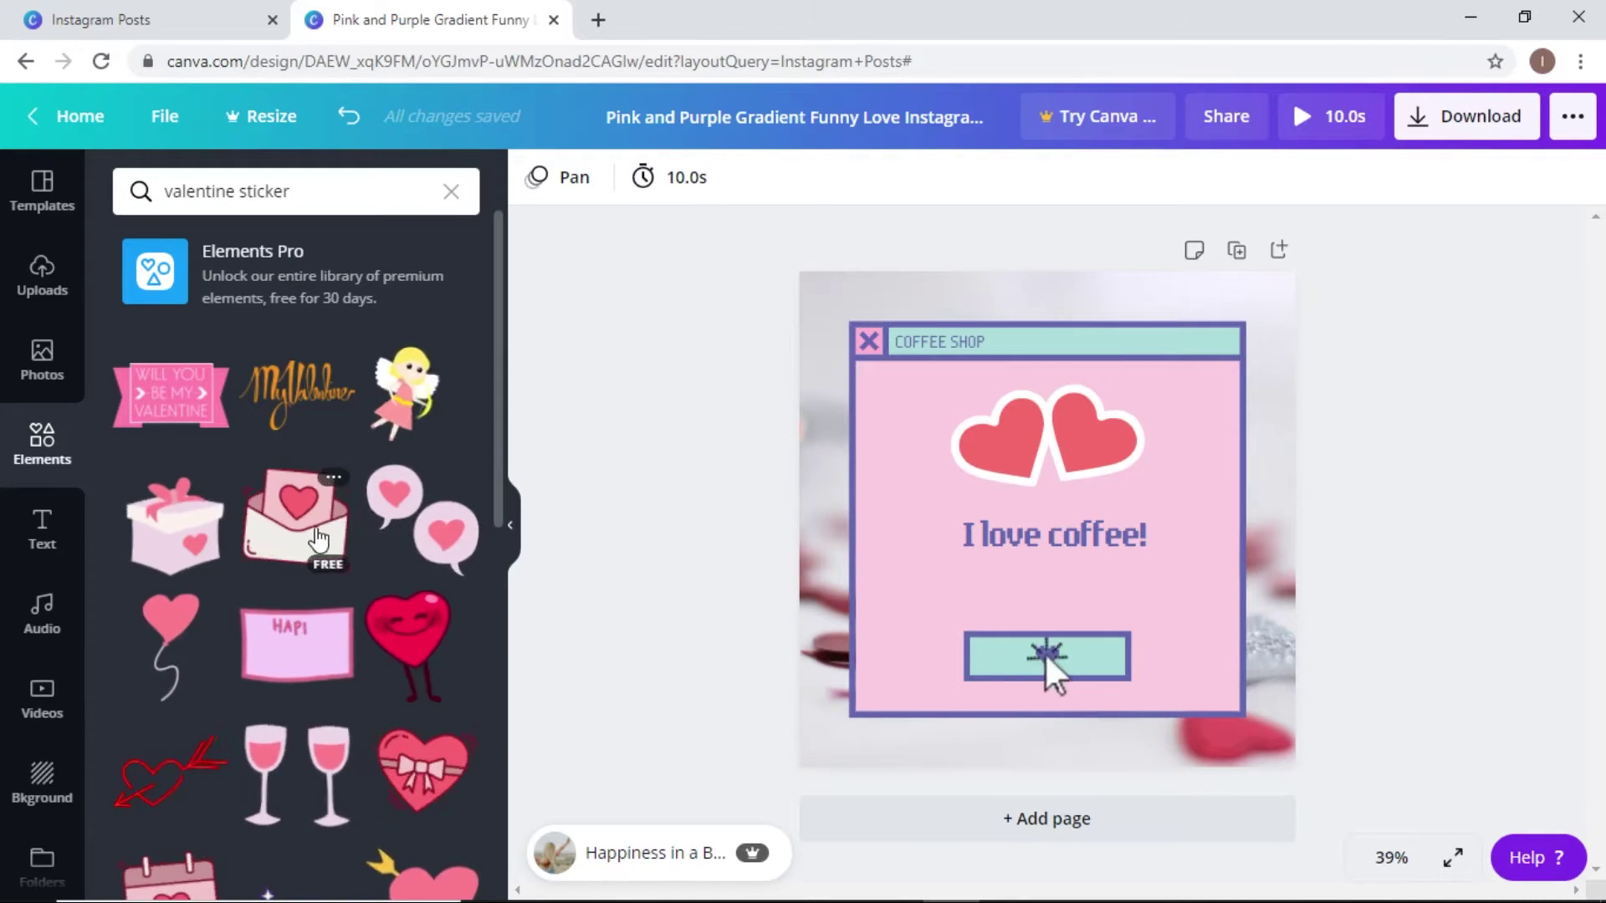
Step: Try the free sticker of two speech bubbles with hearts on the design, and delete it
click(439, 532)
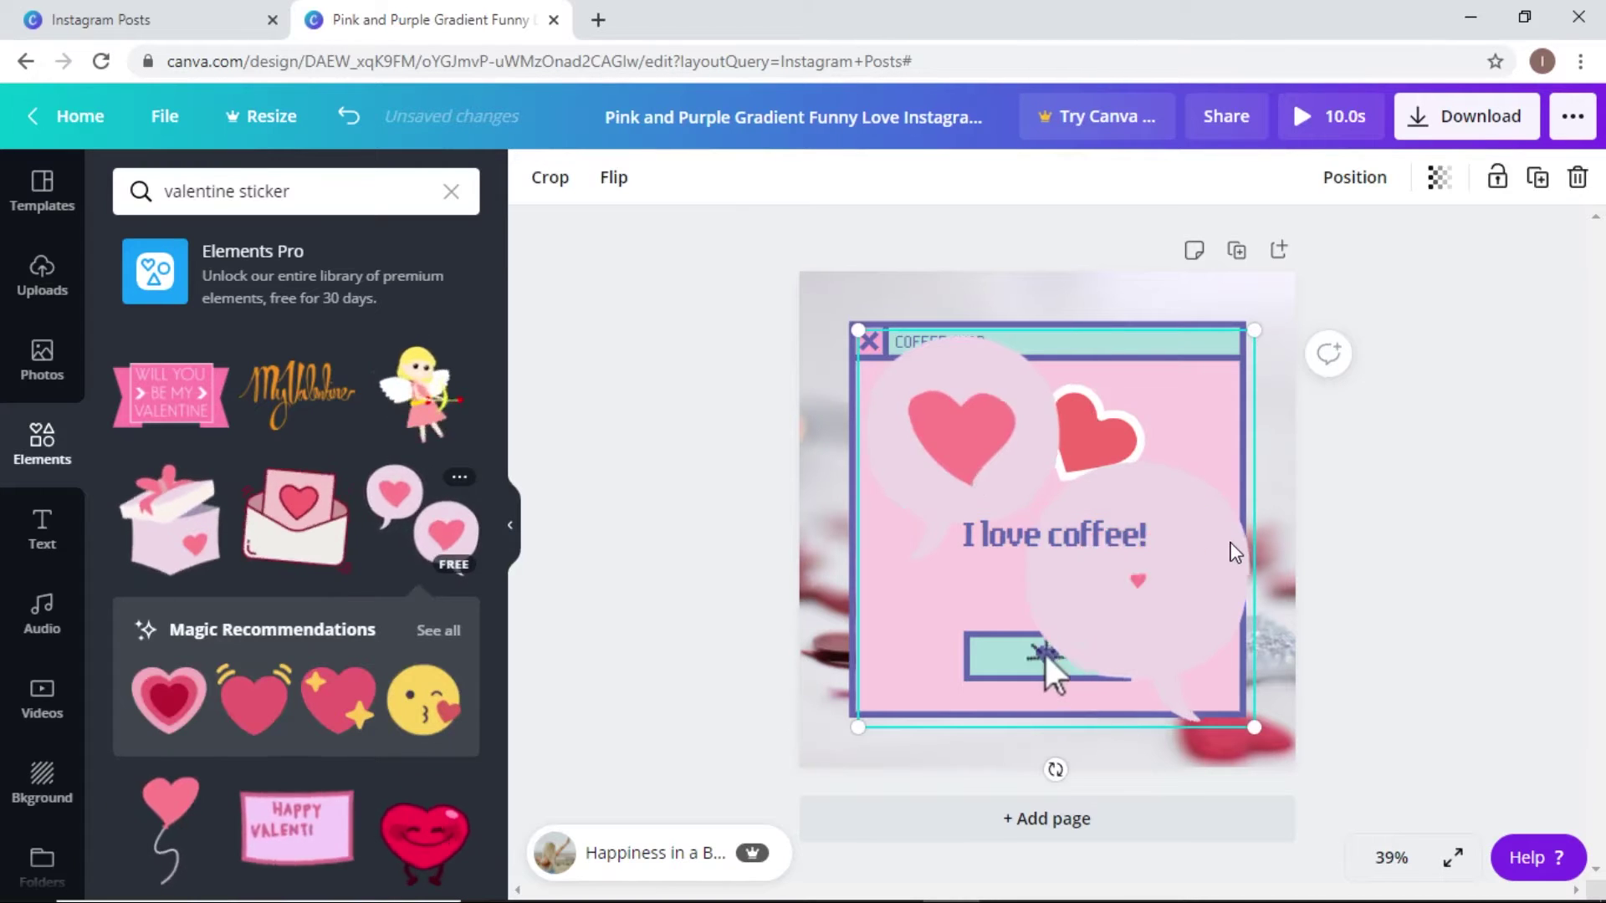
key(Delete)
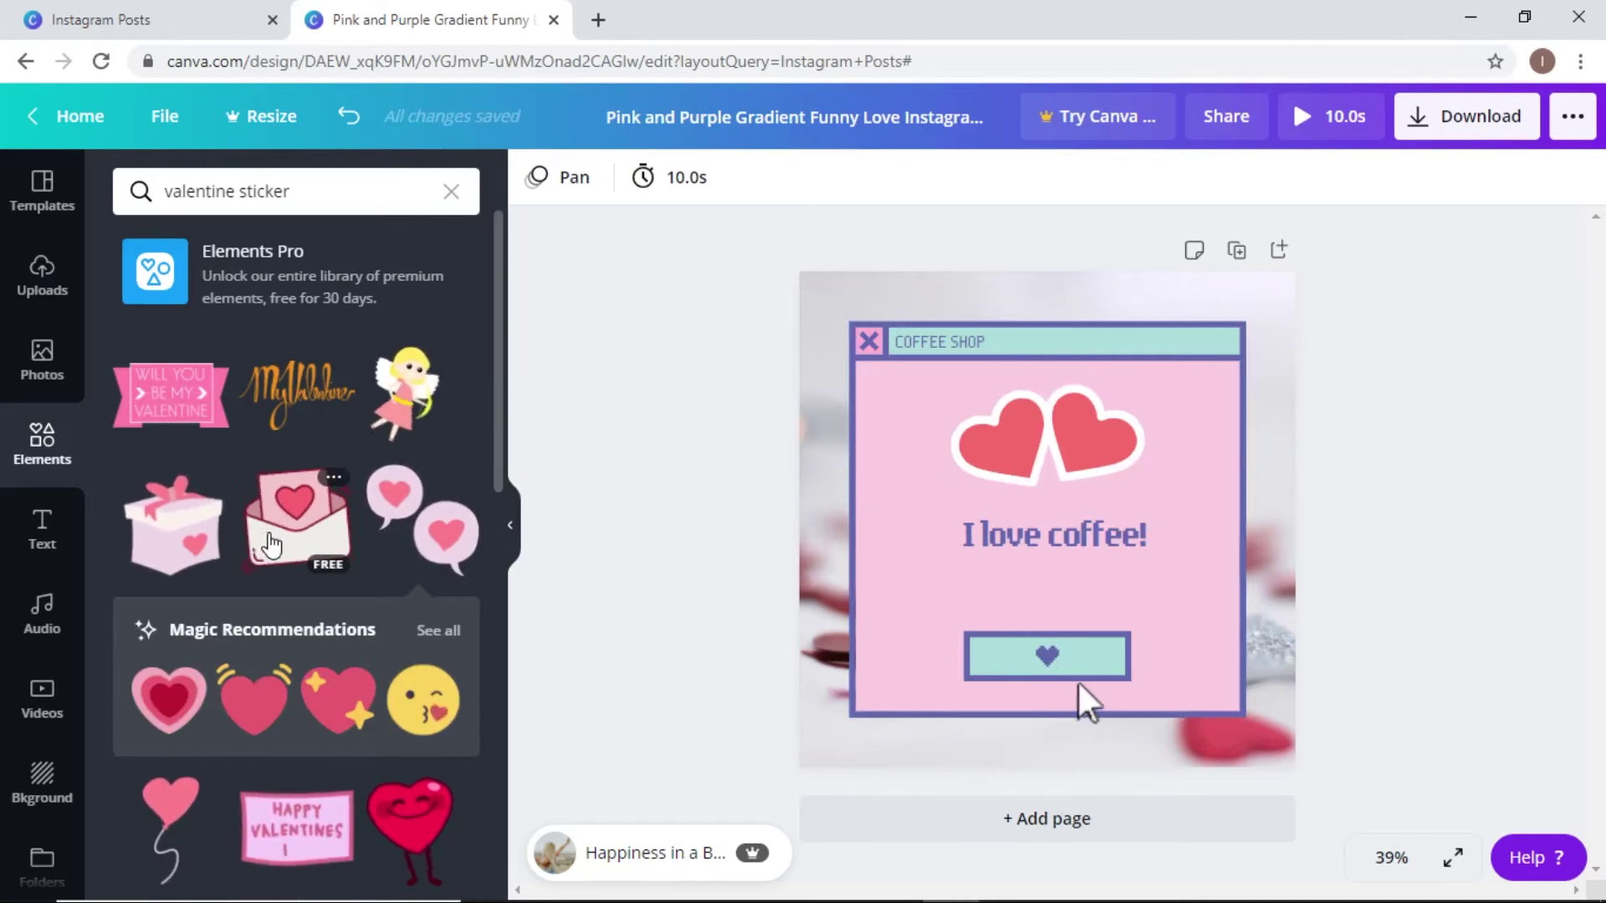
Step: Add the free love-letter envelope sticker, shrink it above the headline, and delete the two-hearts graphic there
click(297, 518)
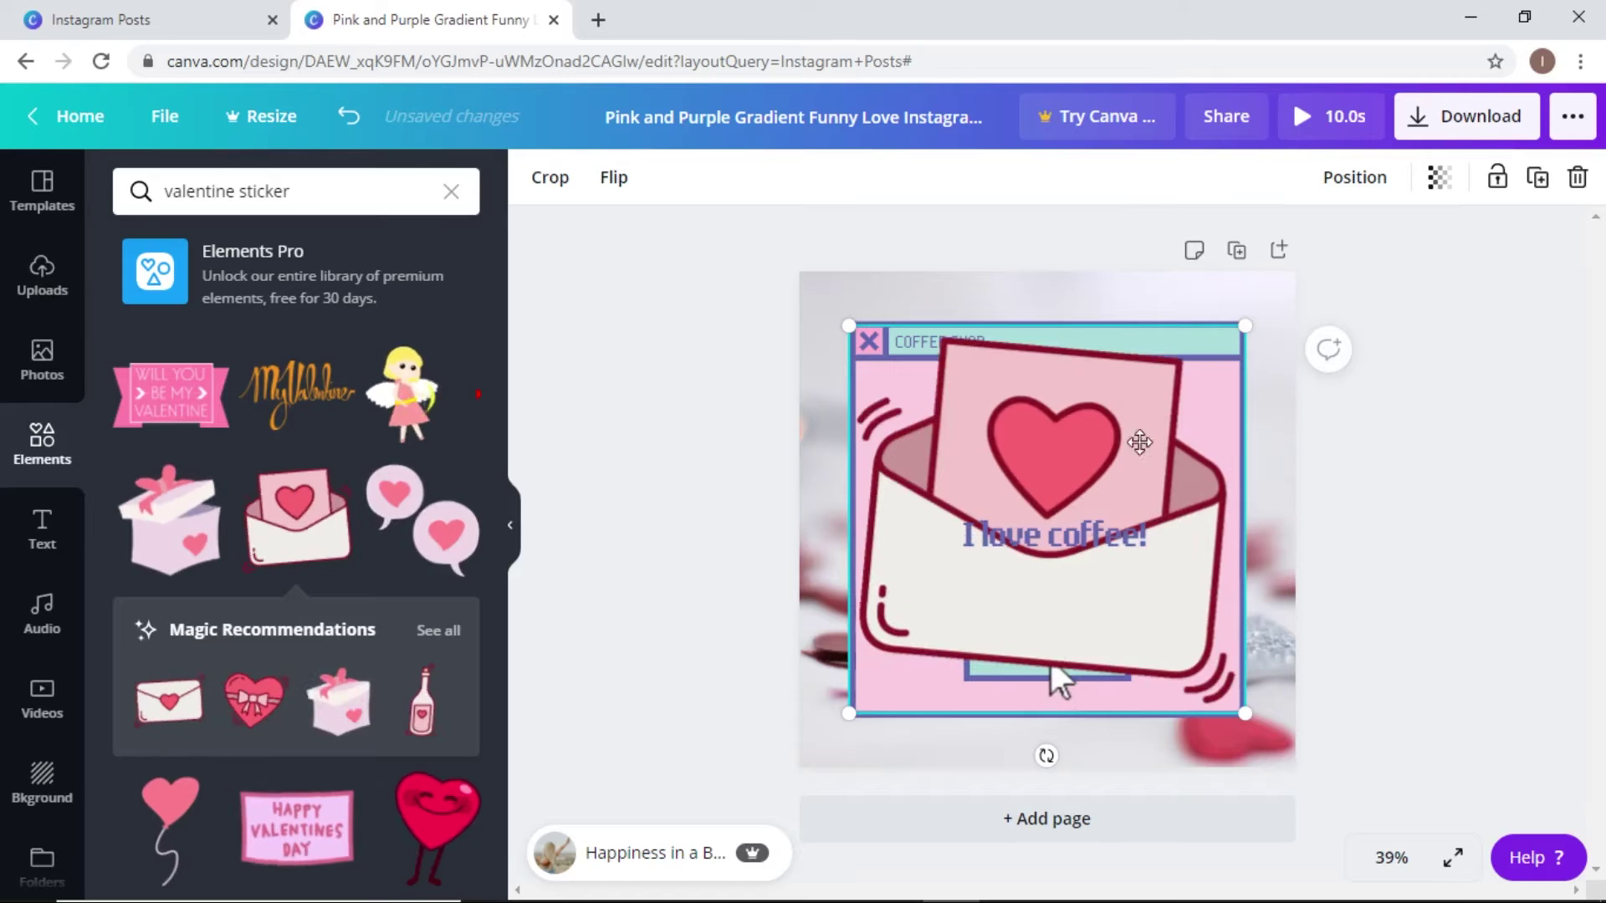
double_click(1139, 441)
drag(1241, 328, 1073, 437)
click(1097, 435)
key(Delete)
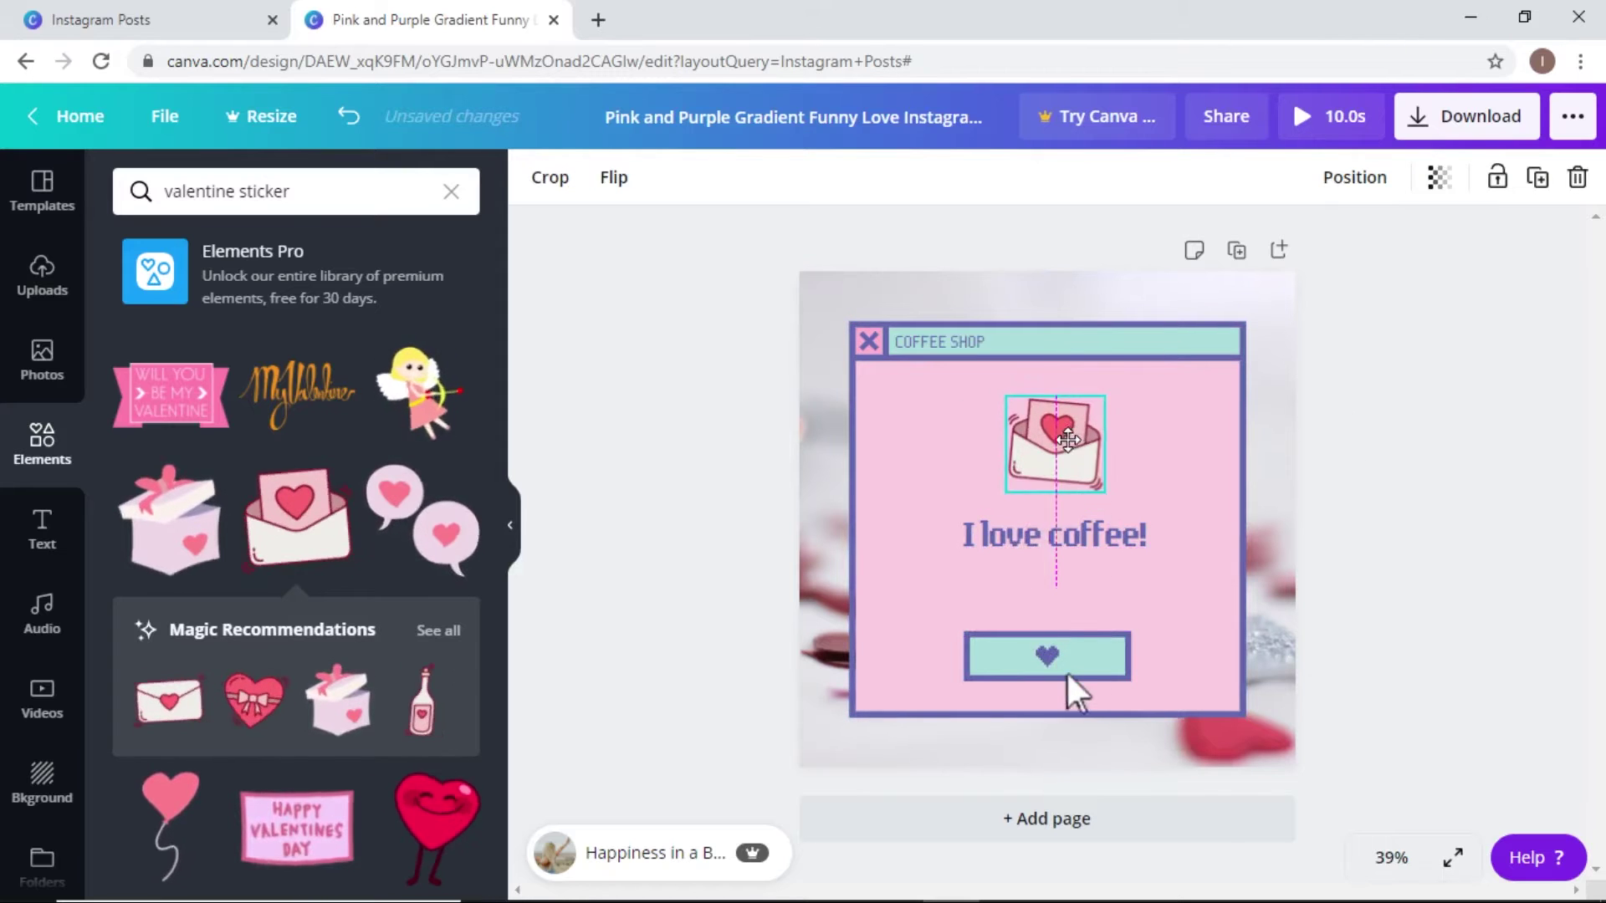
Step: Change the headline to "Be my valentine!" and the title bar text to "WILL YOU GO ON LUNCH WITH ME?"
double_click(1076, 544)
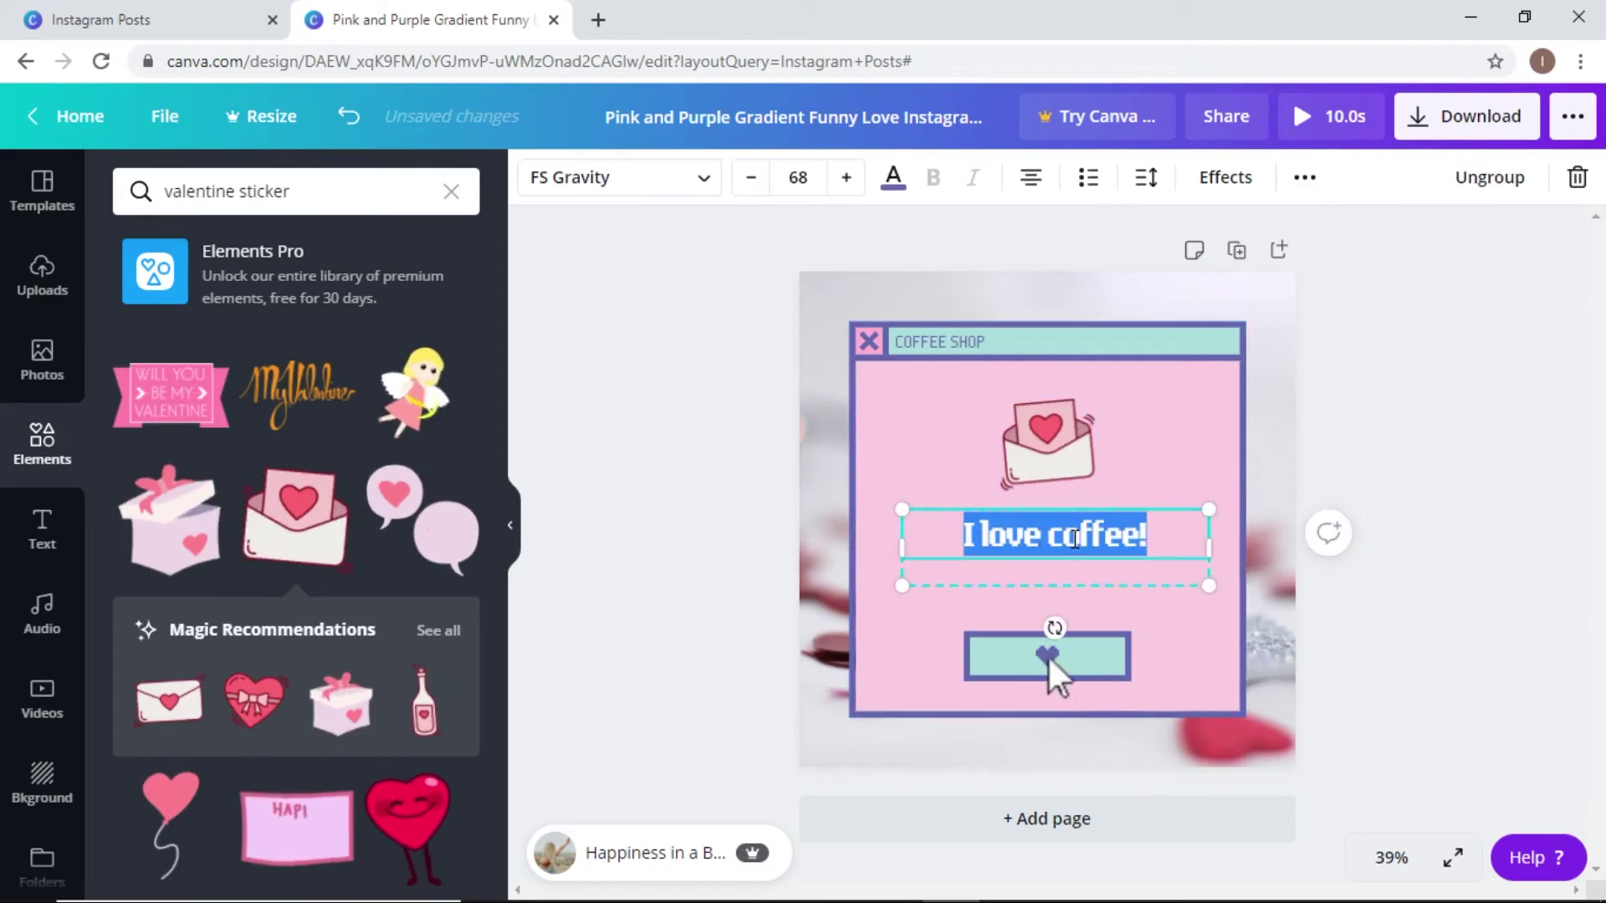
text(Be my valentine!)
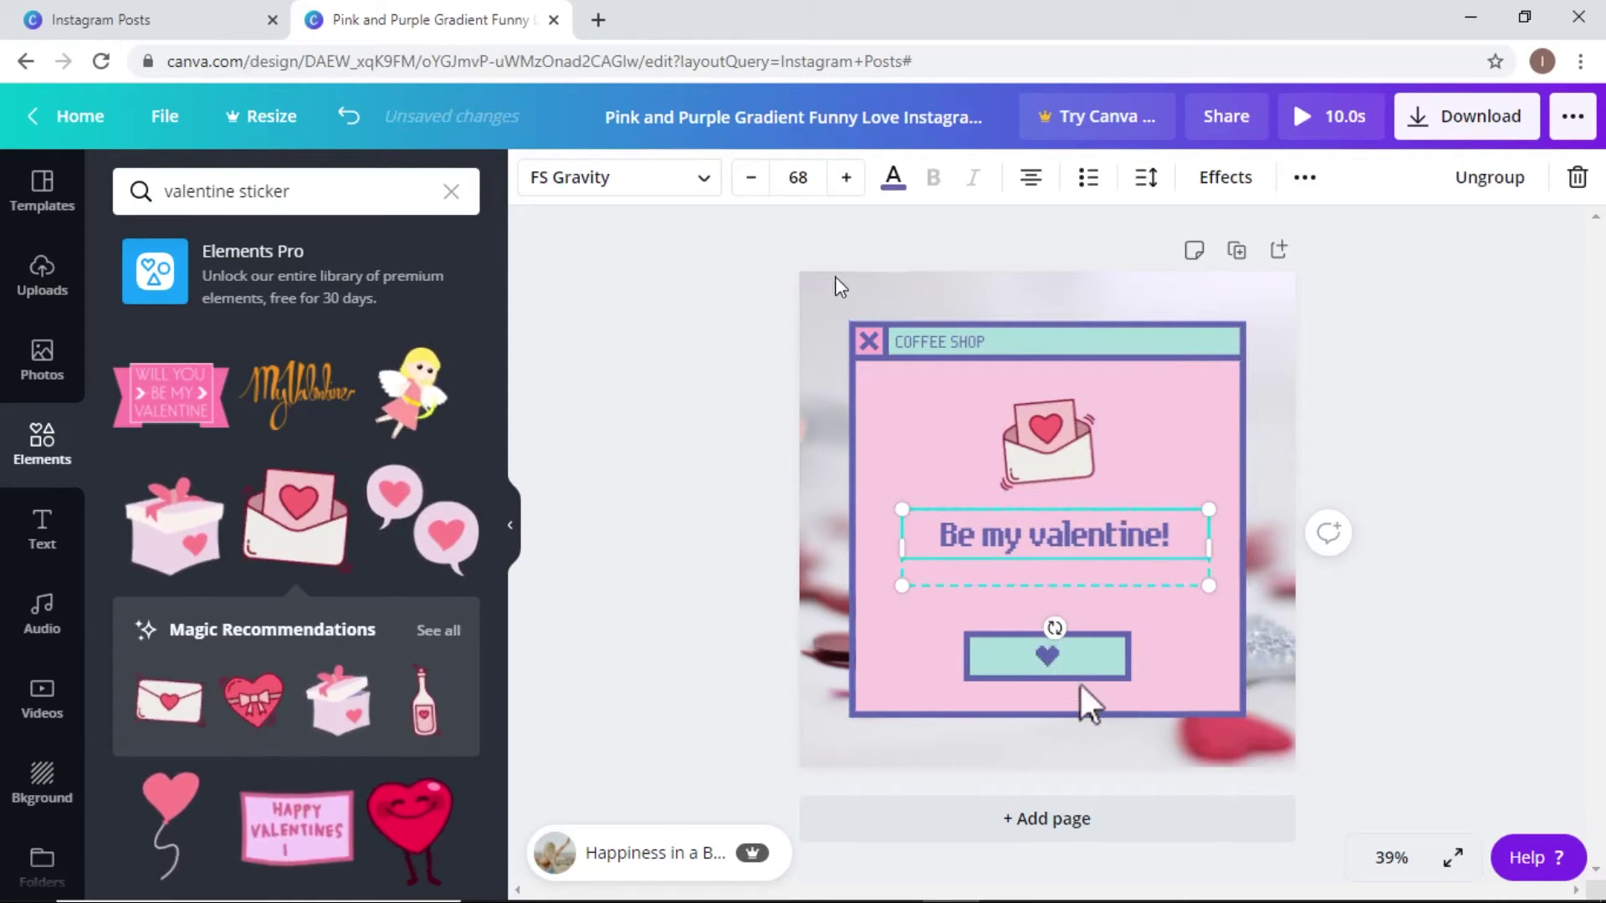
click(934, 351)
double_click(966, 341)
key(ctrl+a)
text(WILL)
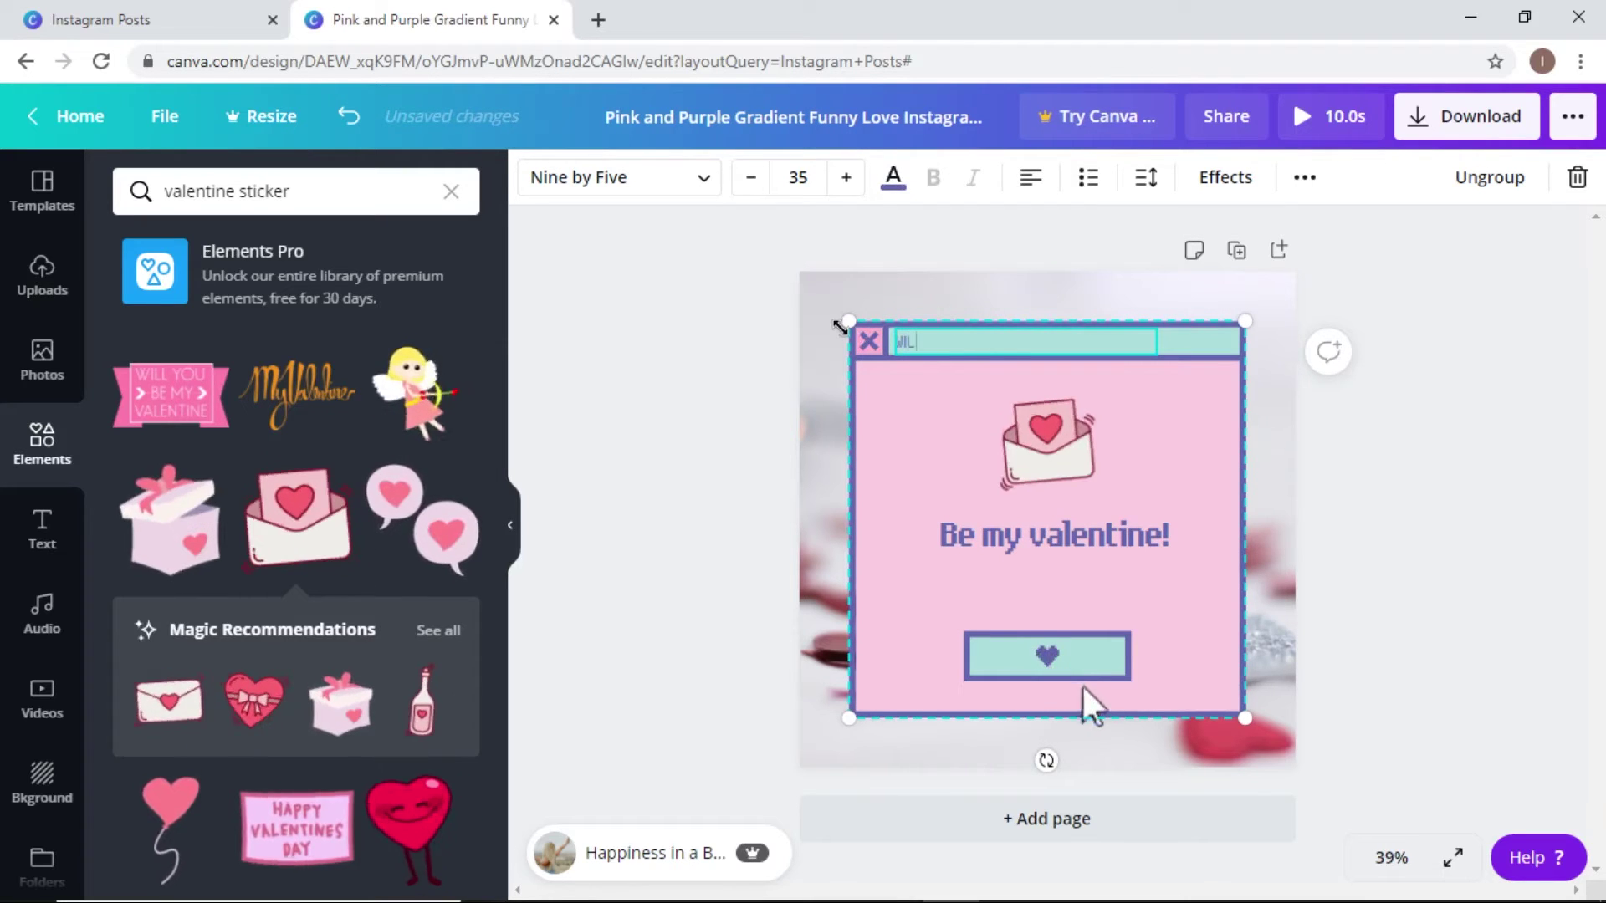
text( YOU GO O)
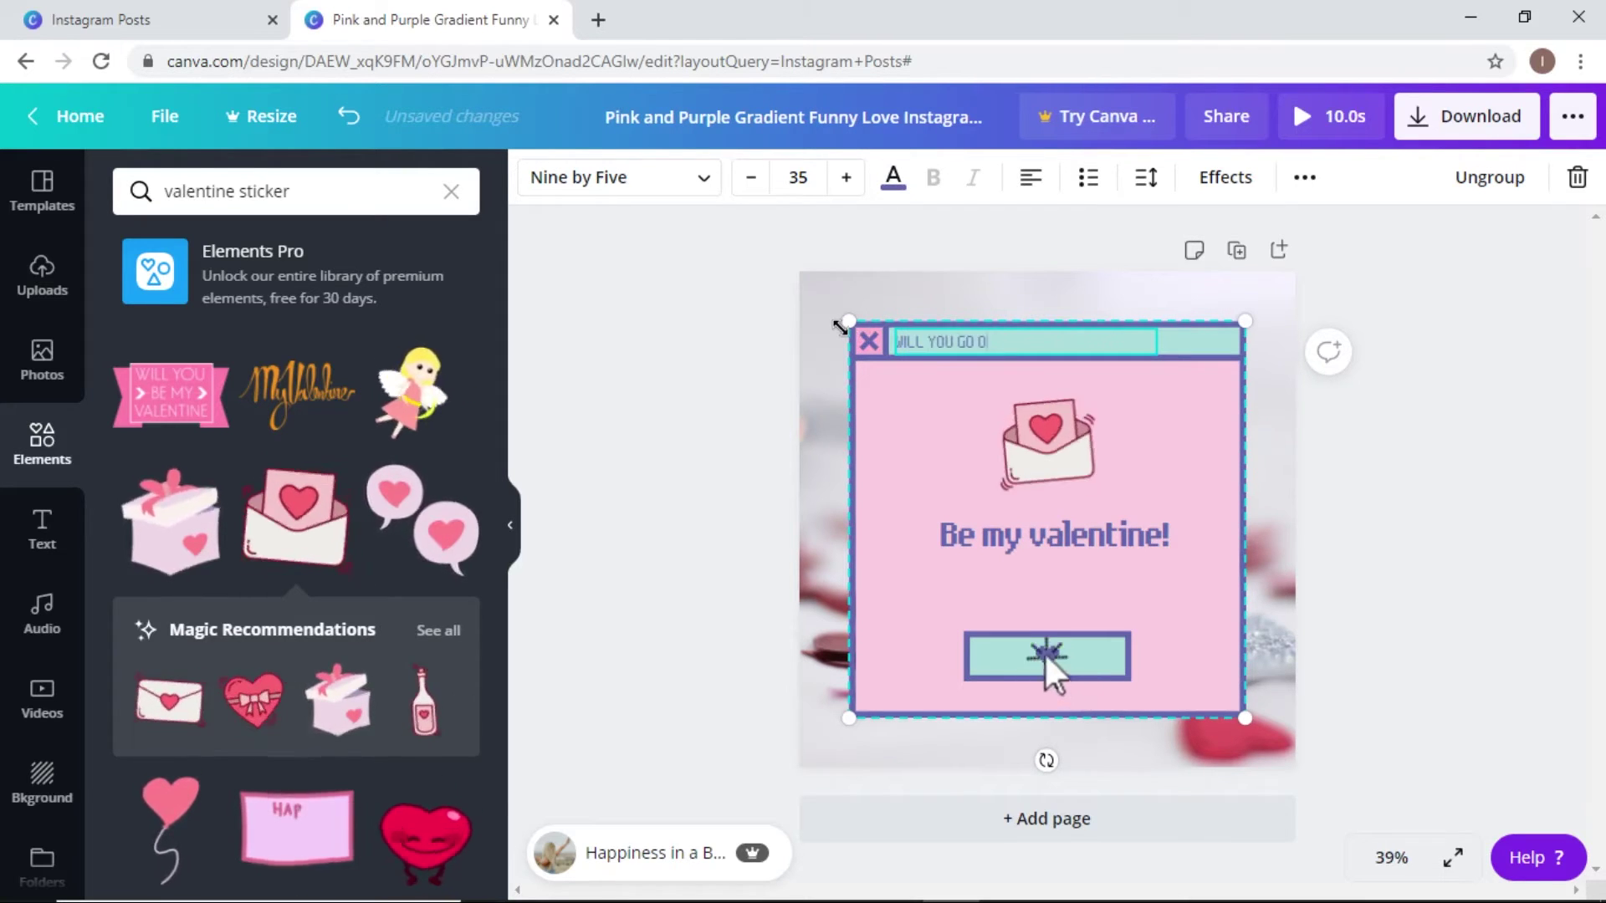
text(N LUNCH WITH ME?)
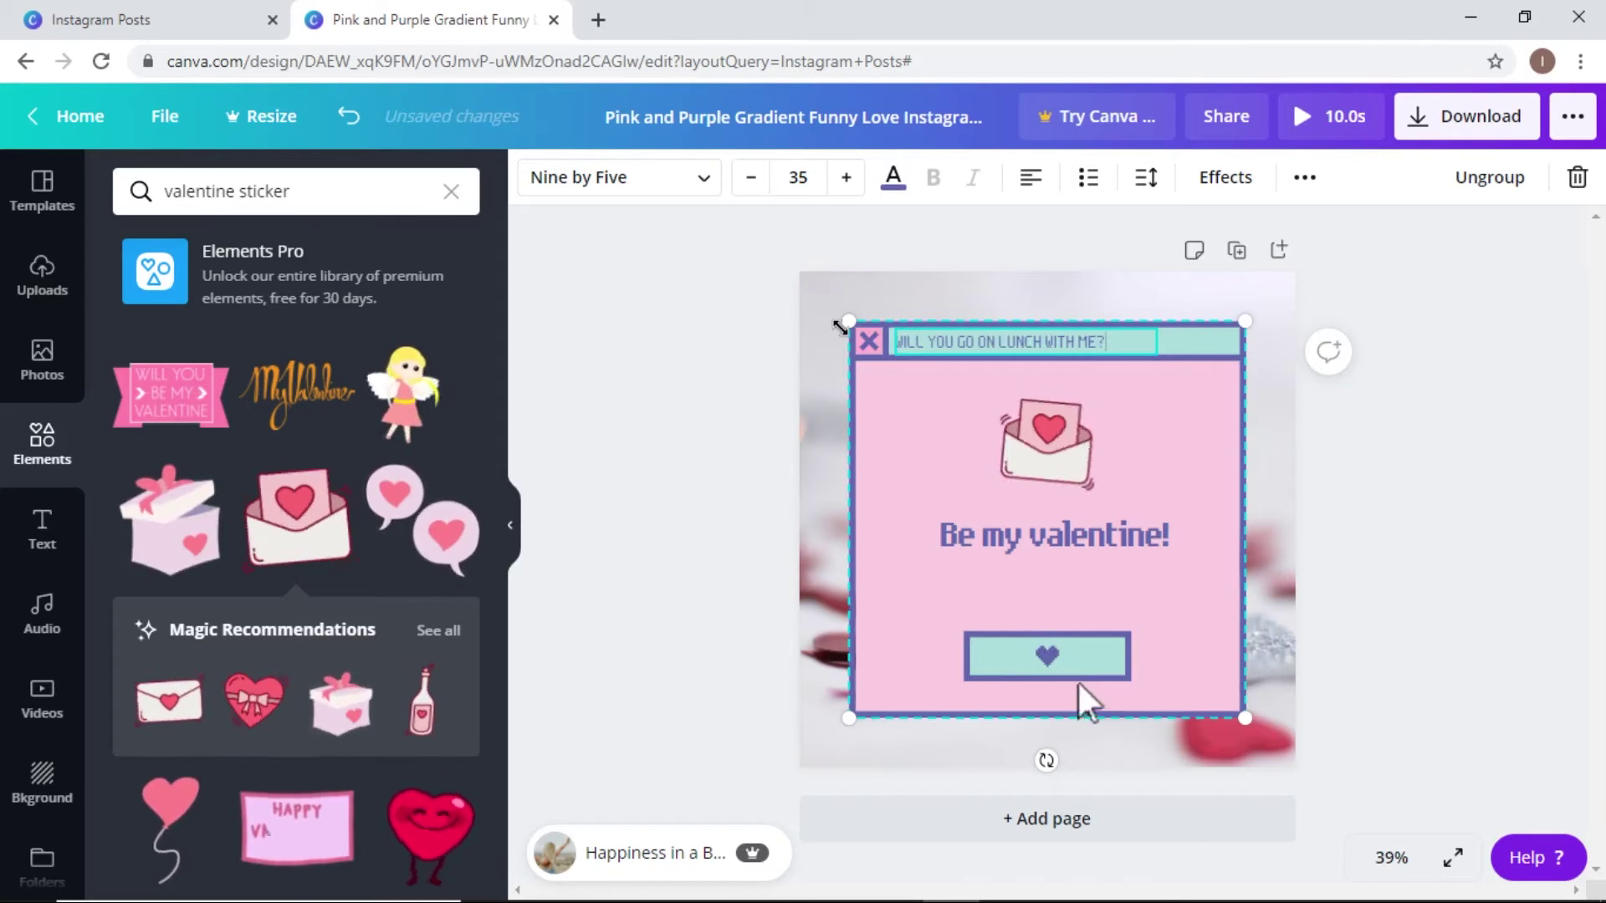
click(1530, 544)
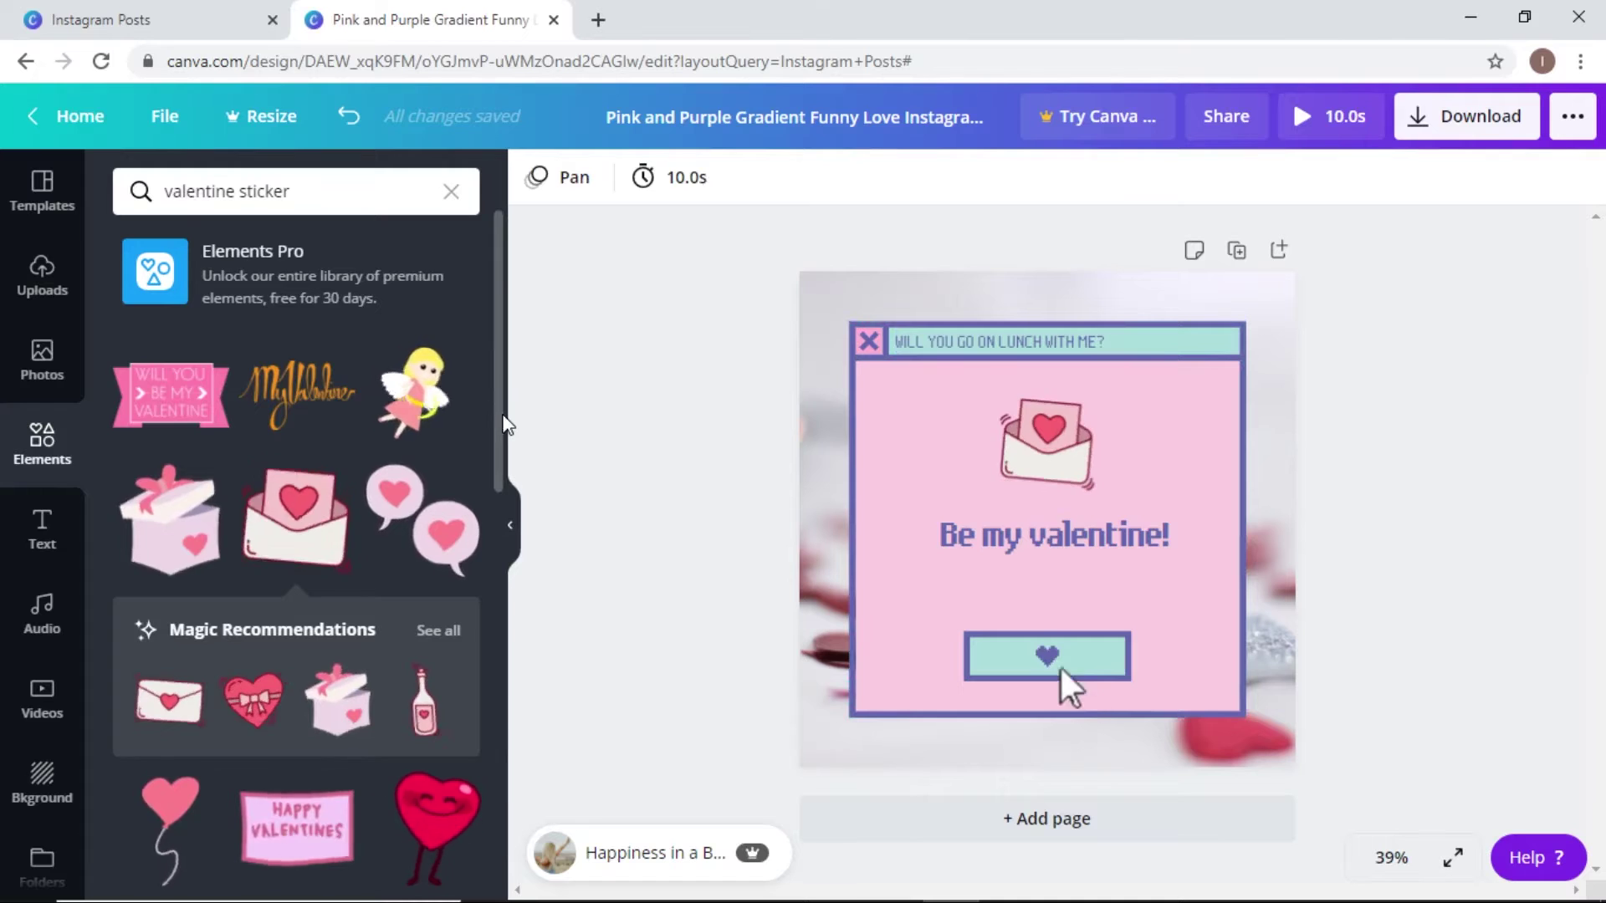
Step: Browse the remaining valentine stickers, and search the ready-made text styles for "pixel"
scroll(471, 615, down, 4)
scroll(470, 636, down, 5)
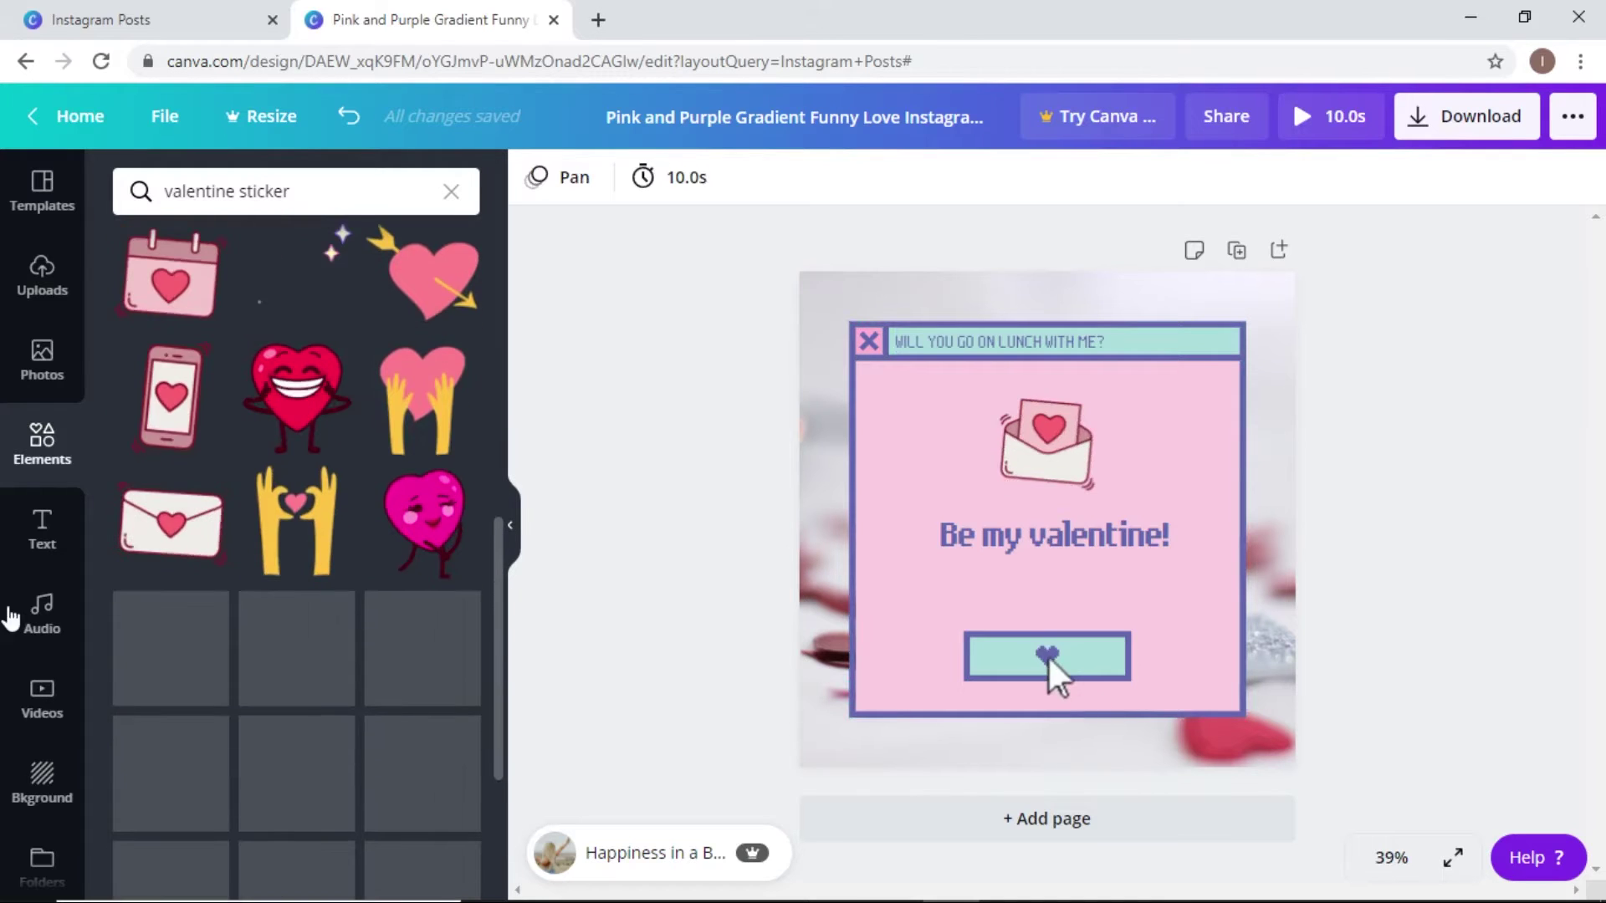
click(31, 551)
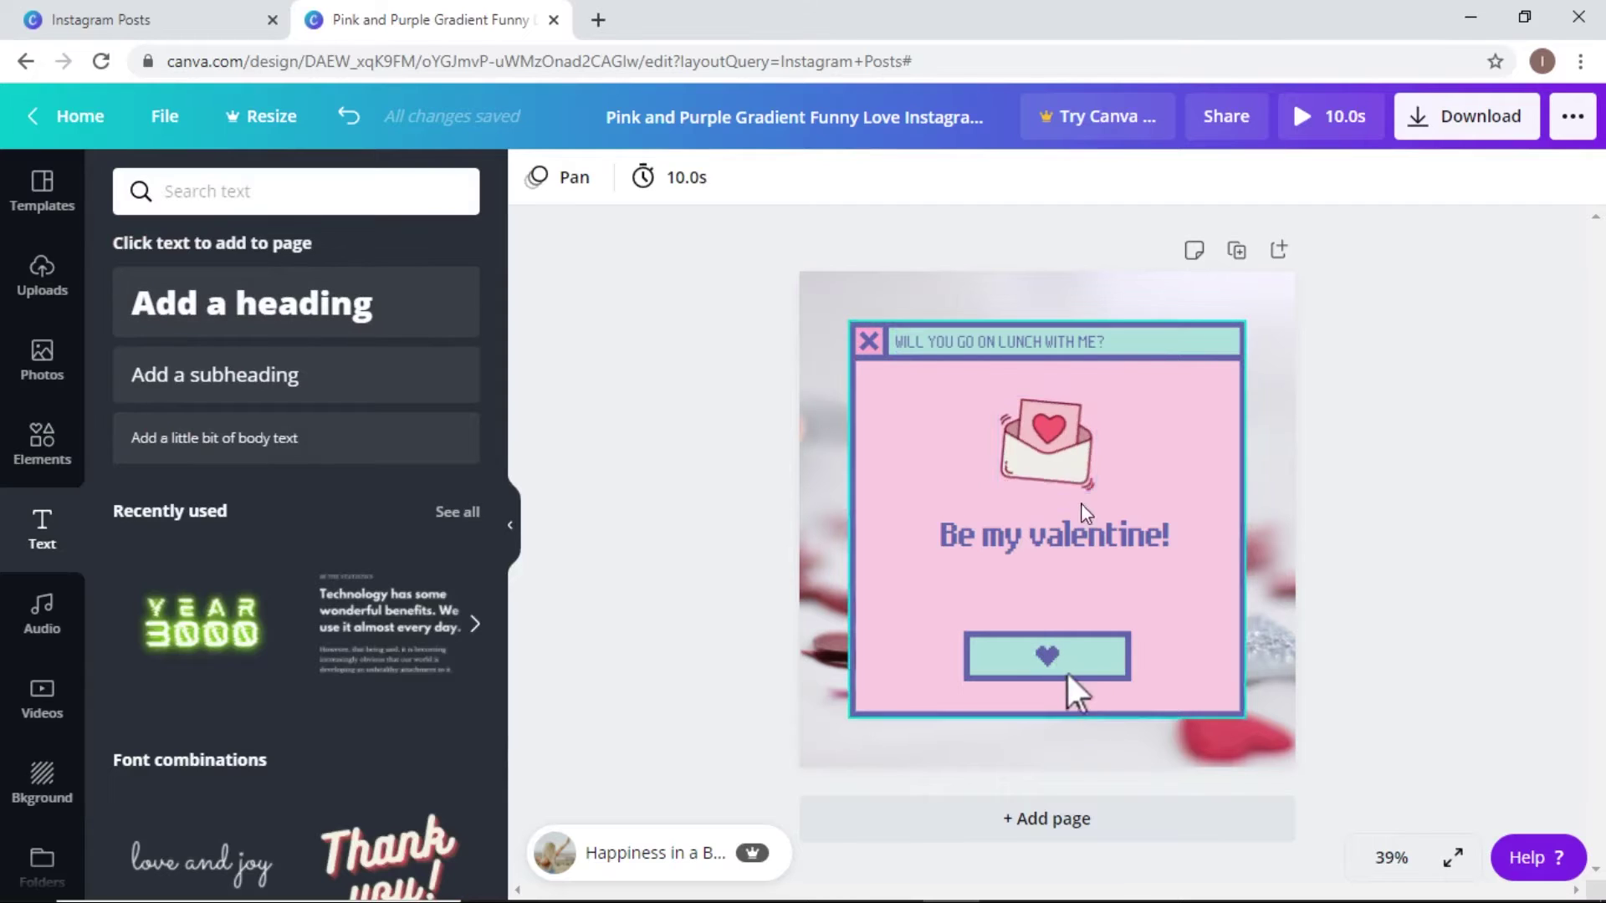
click(1095, 536)
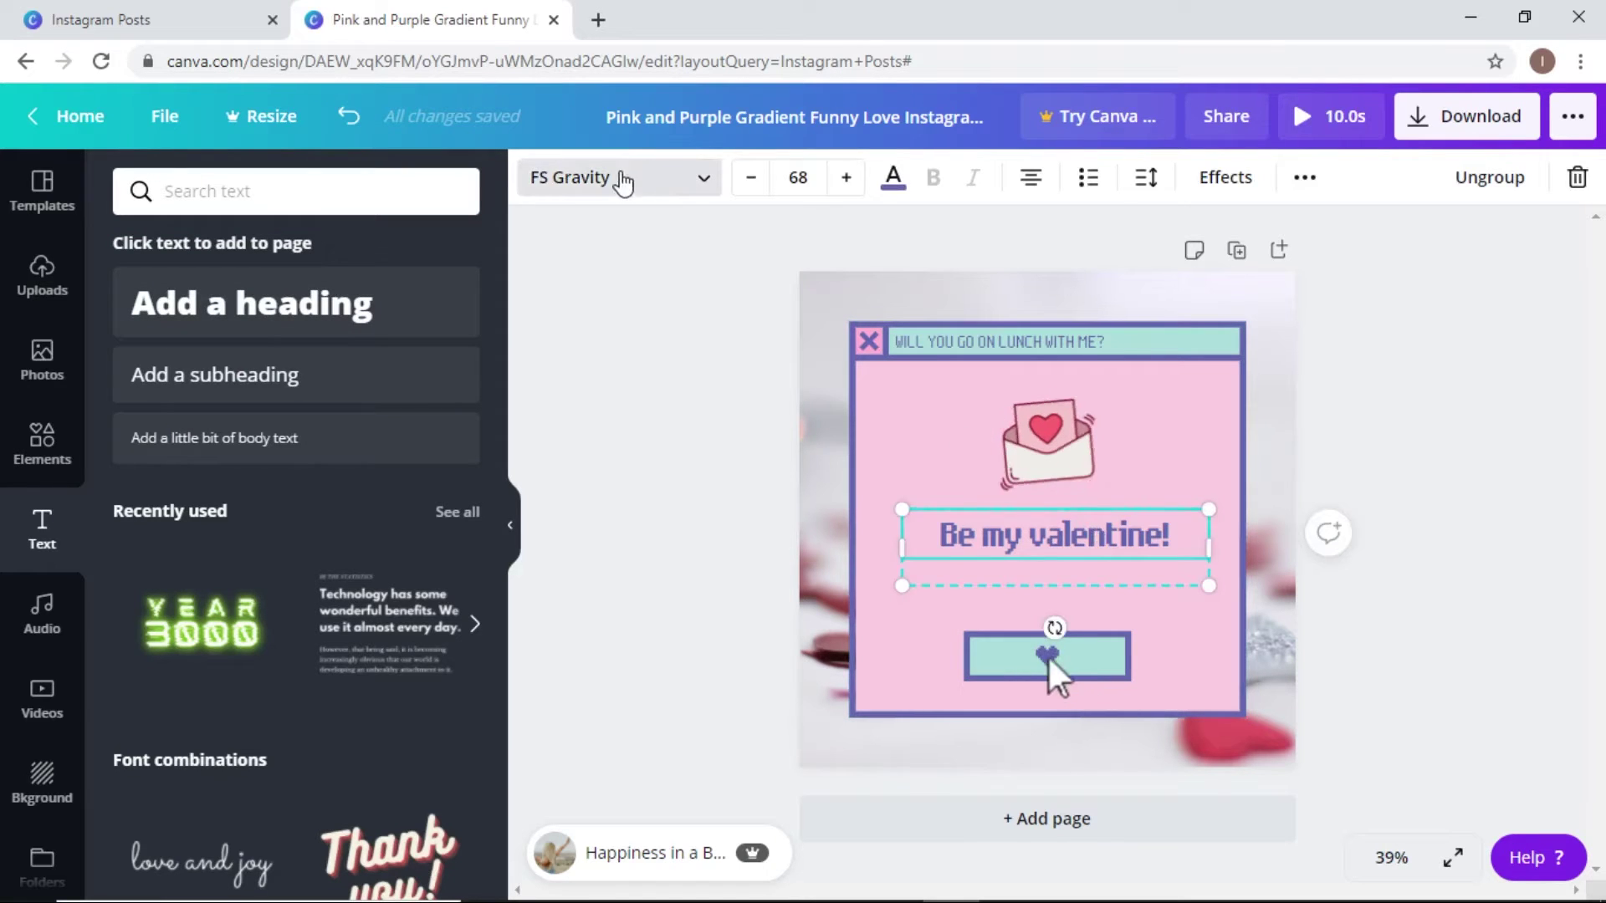
click(237, 180)
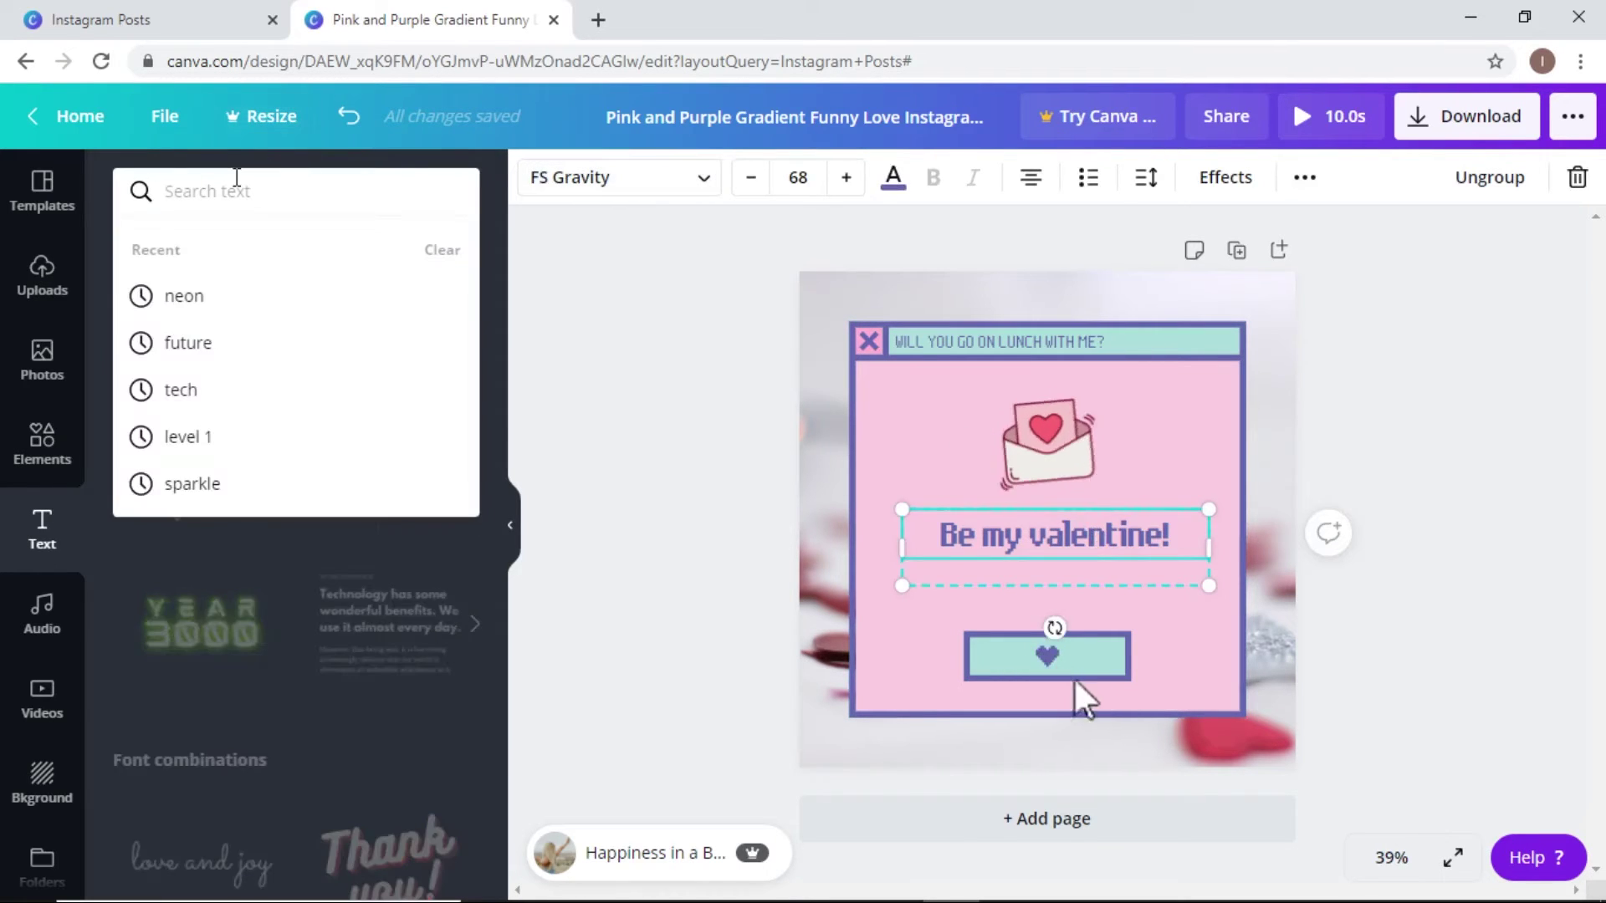
text(pixel)
key(Return)
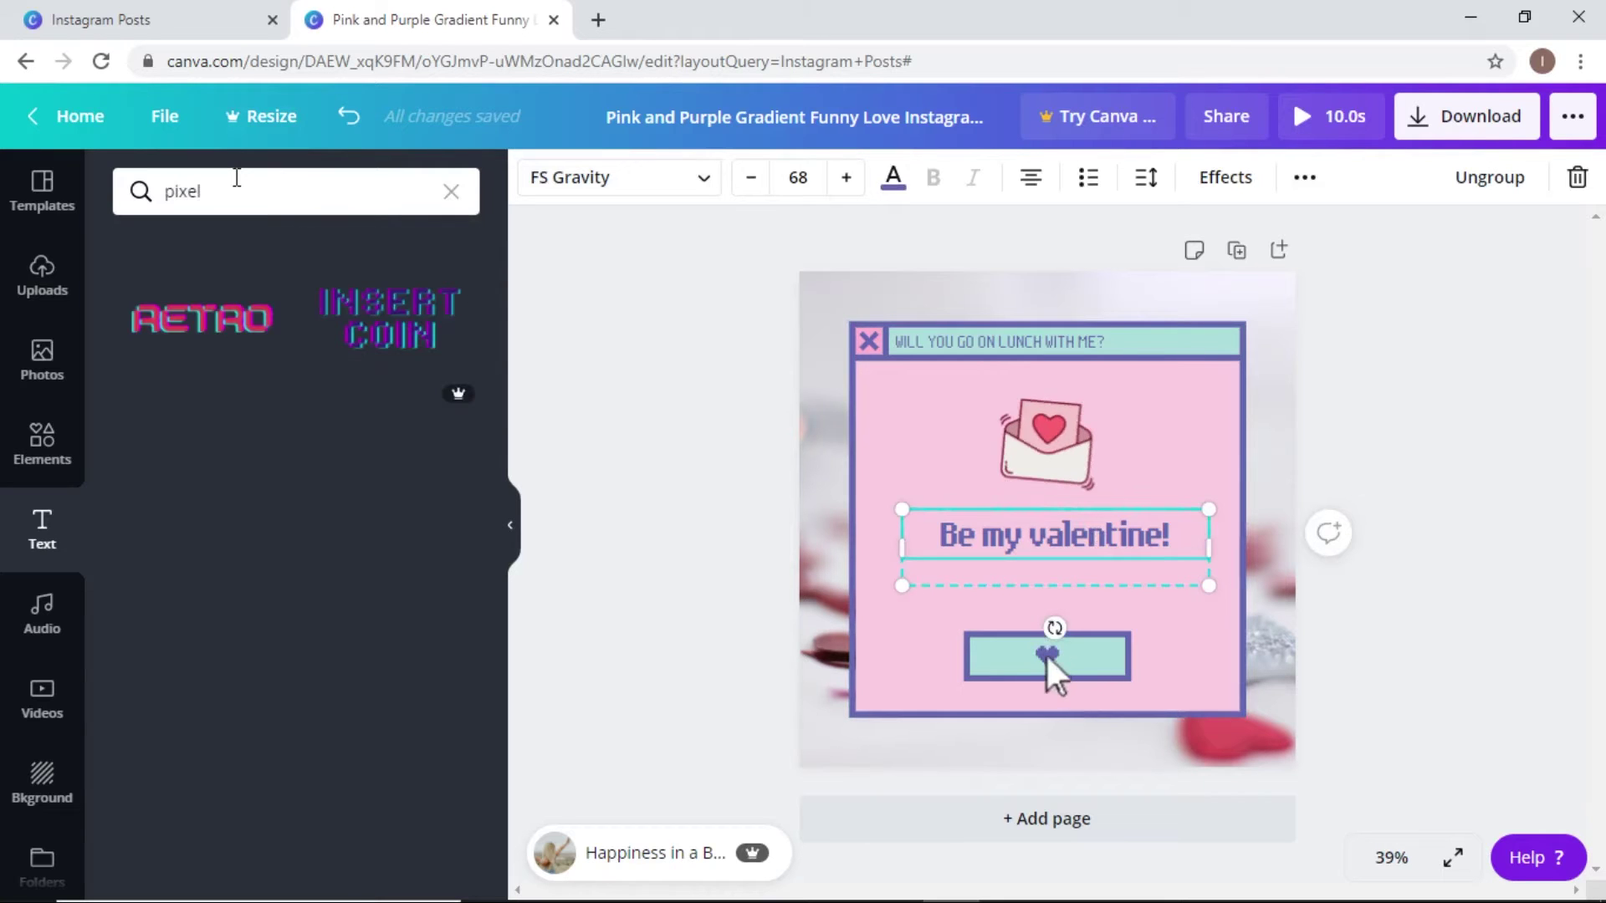
Step: Try the free RETRO text style and delete it, and try the Pro INSERT COIN style, dismissing the Pro trial offer
click(200, 333)
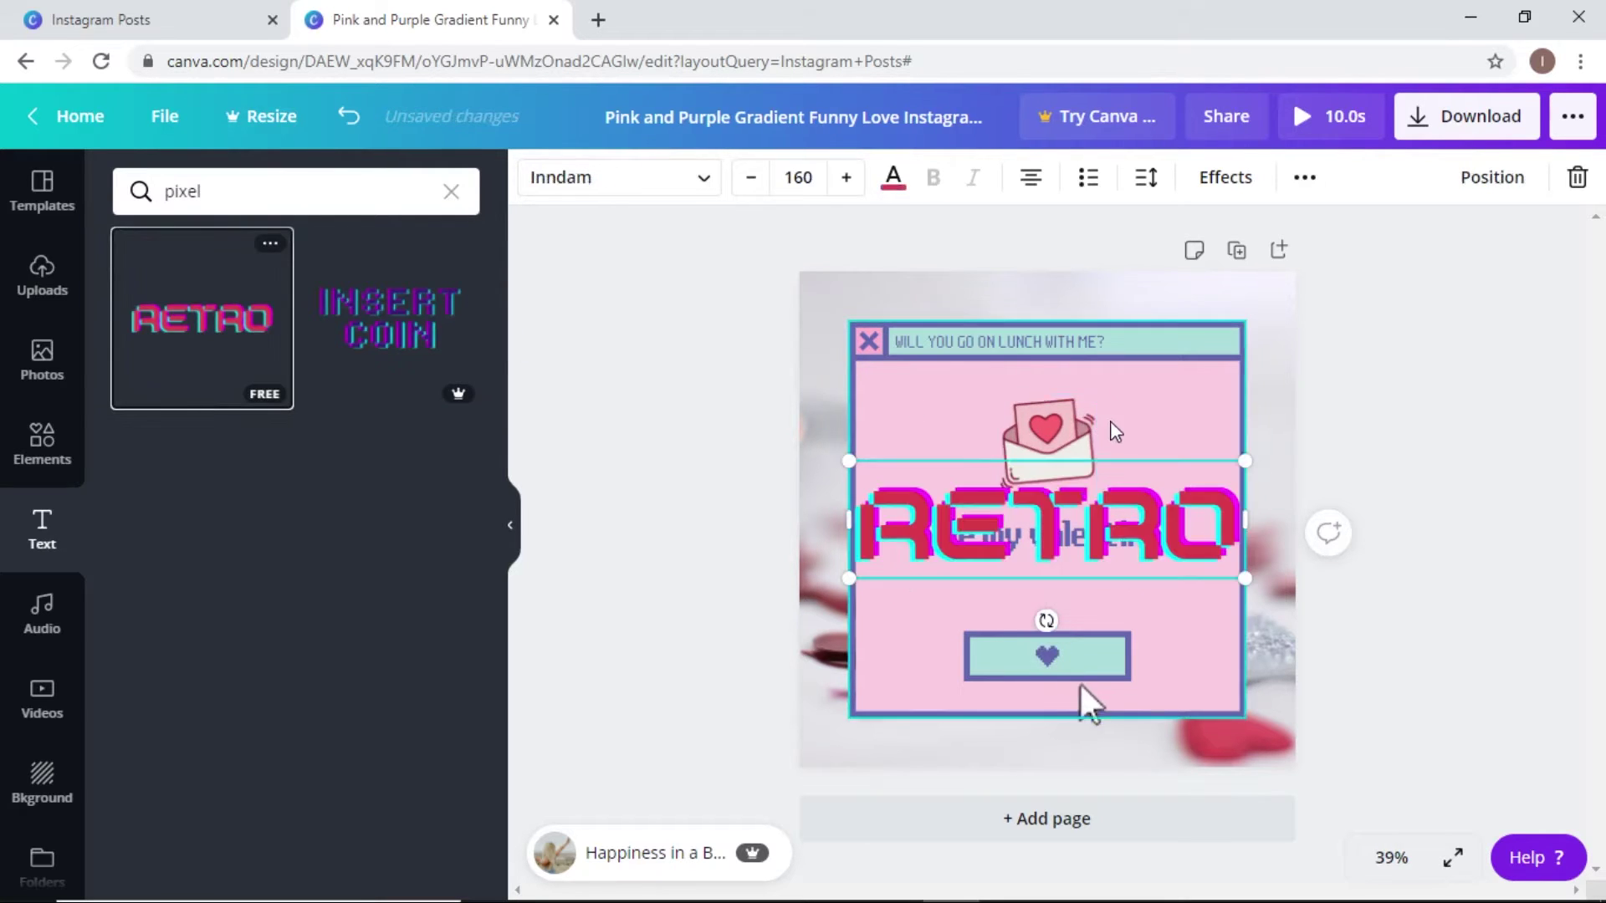
key(Delete)
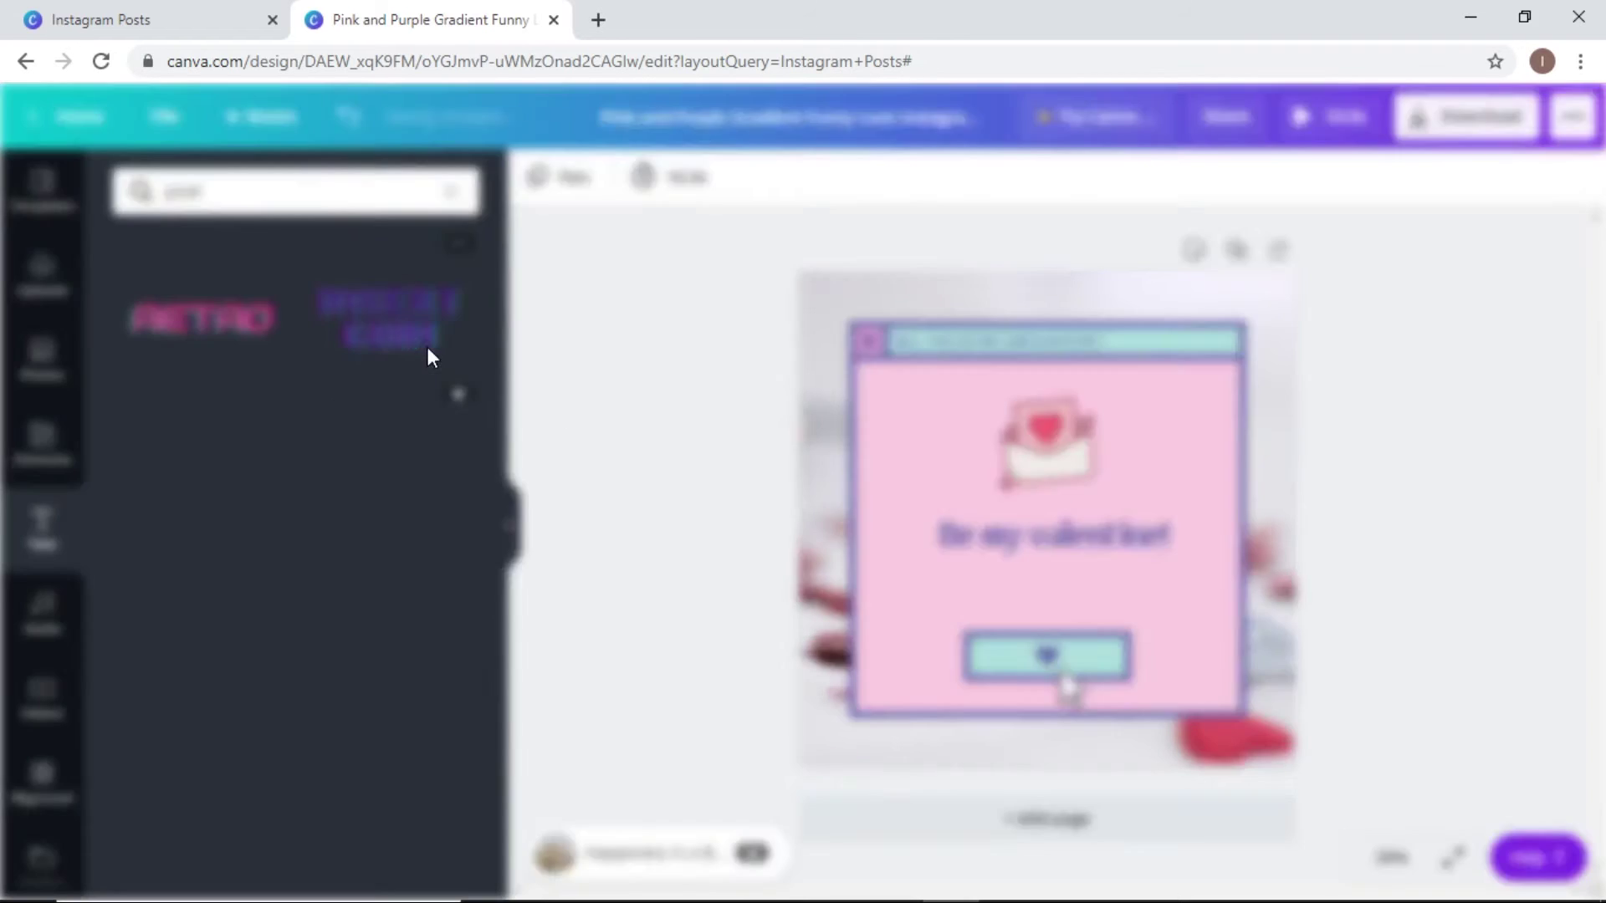
click(429, 350)
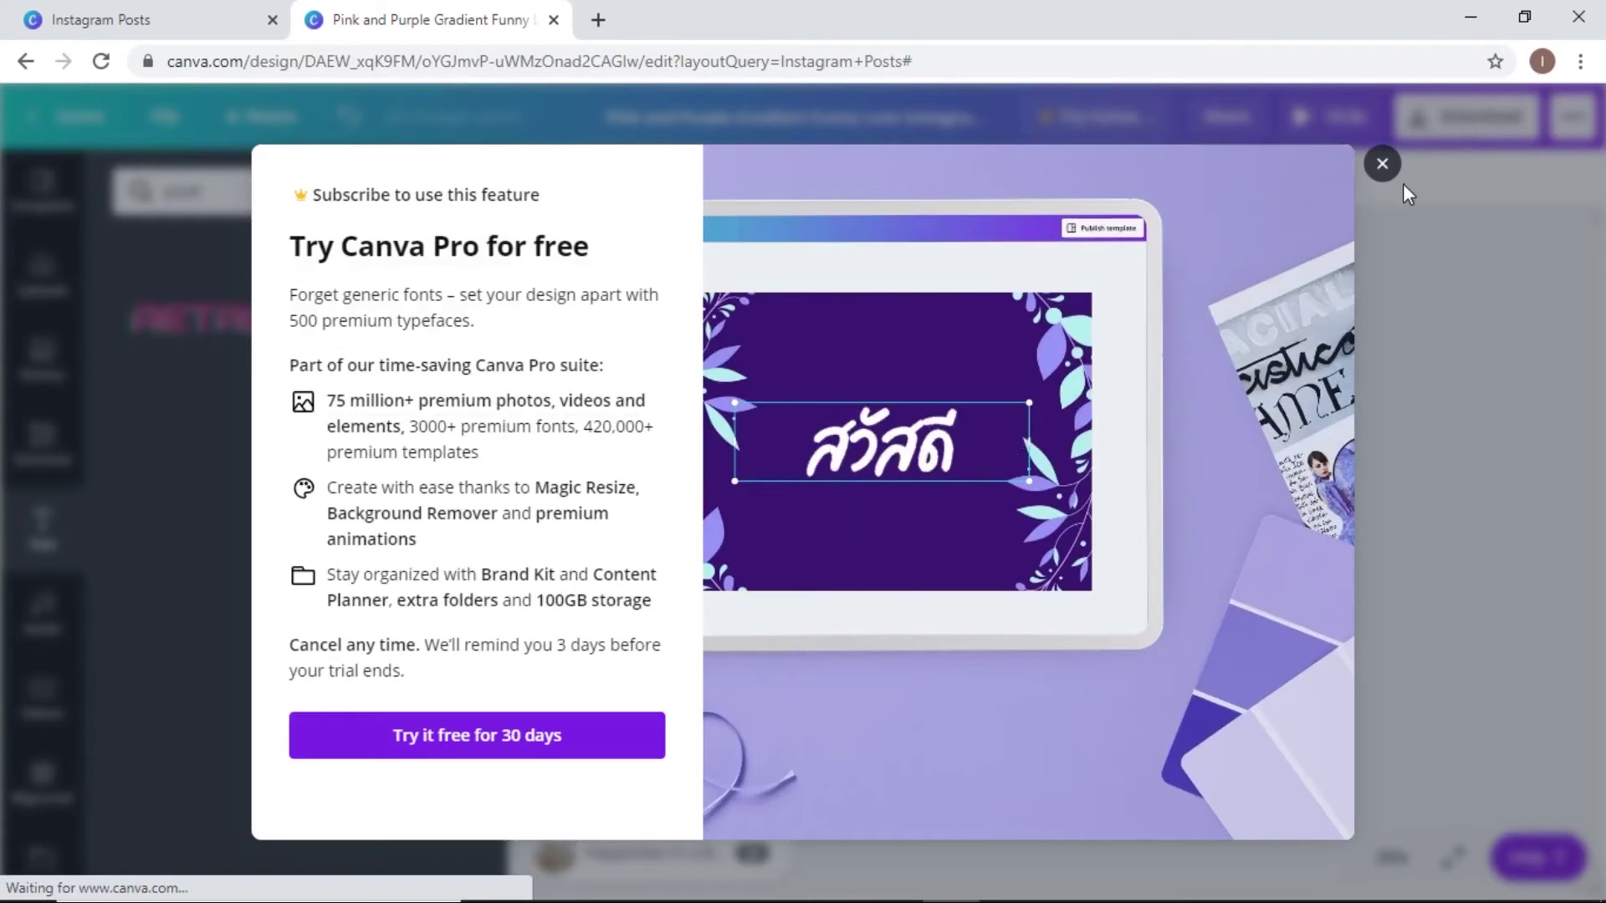
click(1382, 164)
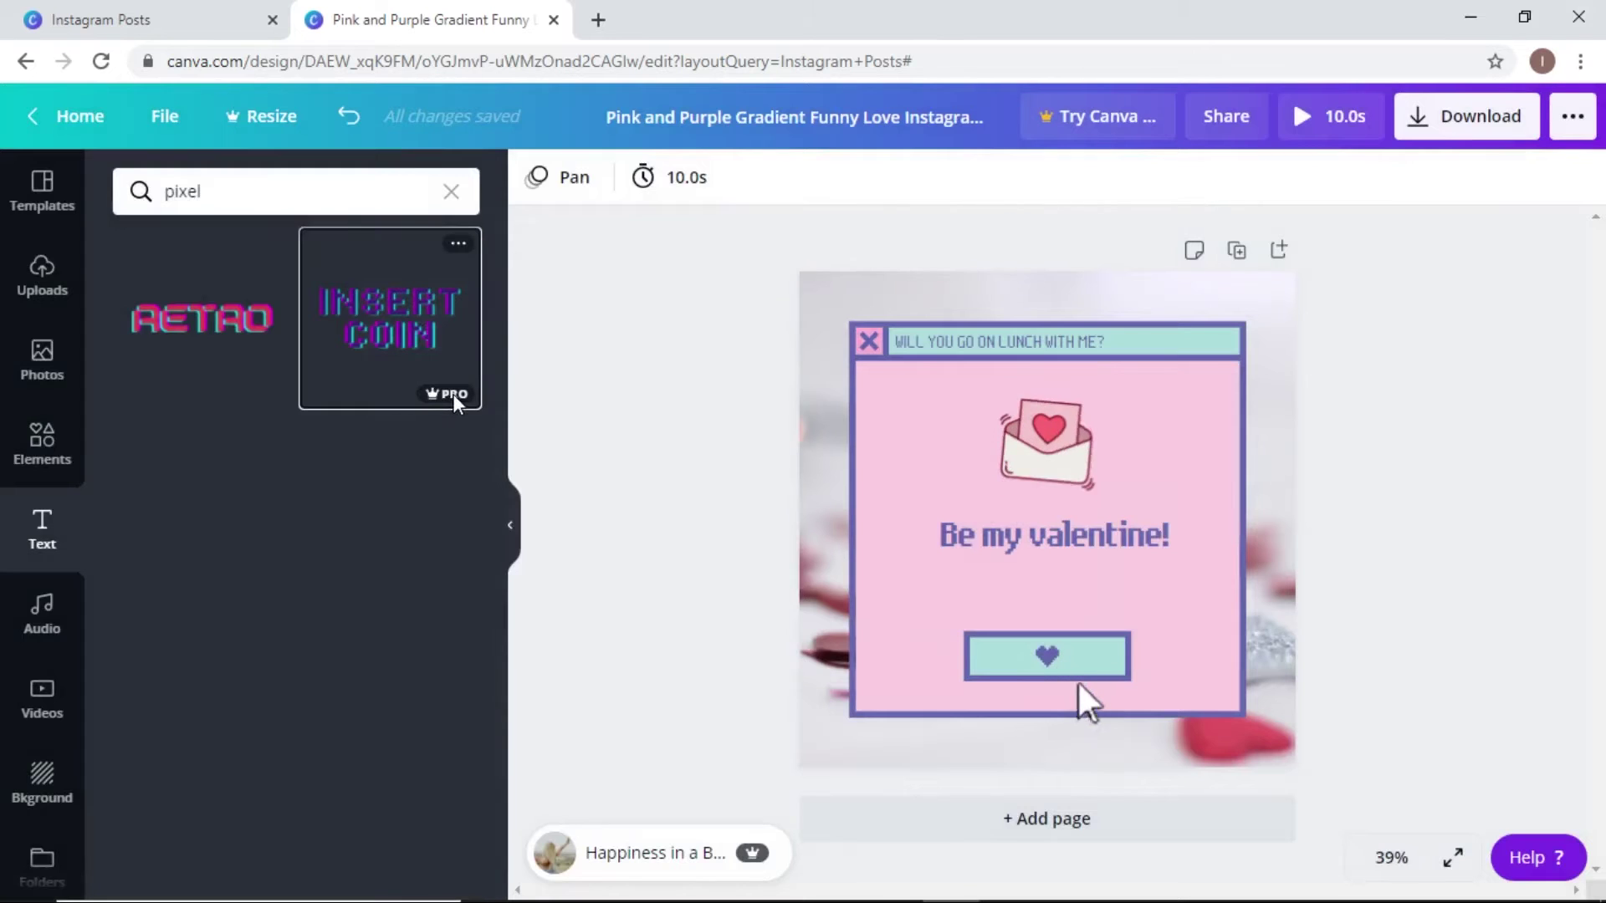
Step: Clear the text search and look through the ready-made font combinations
click(385, 183)
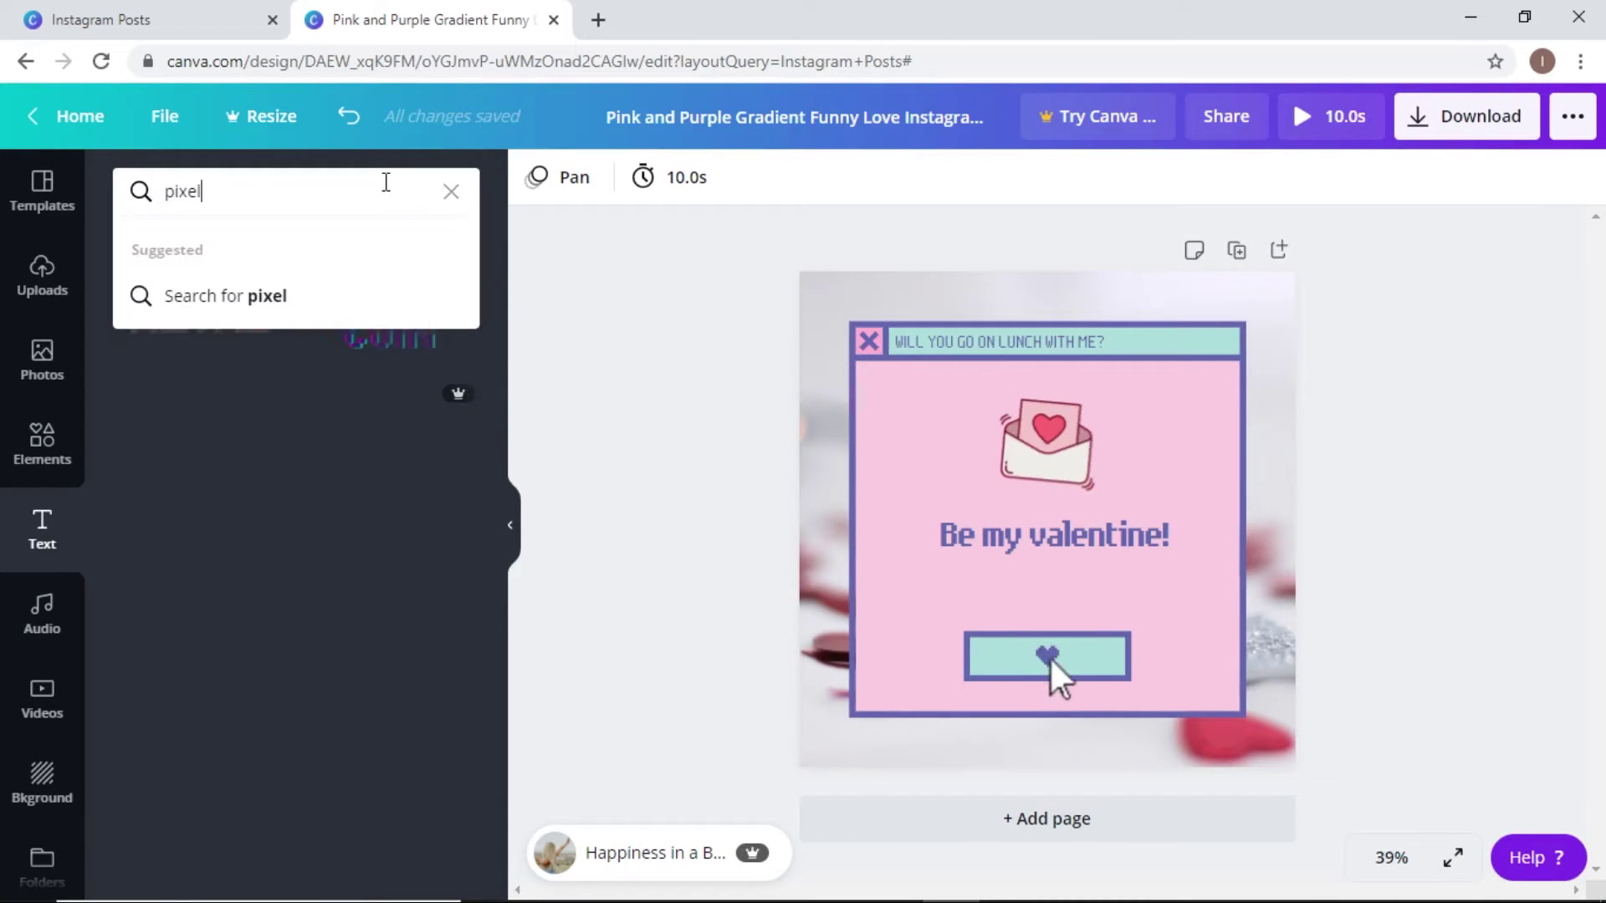
click(453, 192)
drag(498, 344, 513, 644)
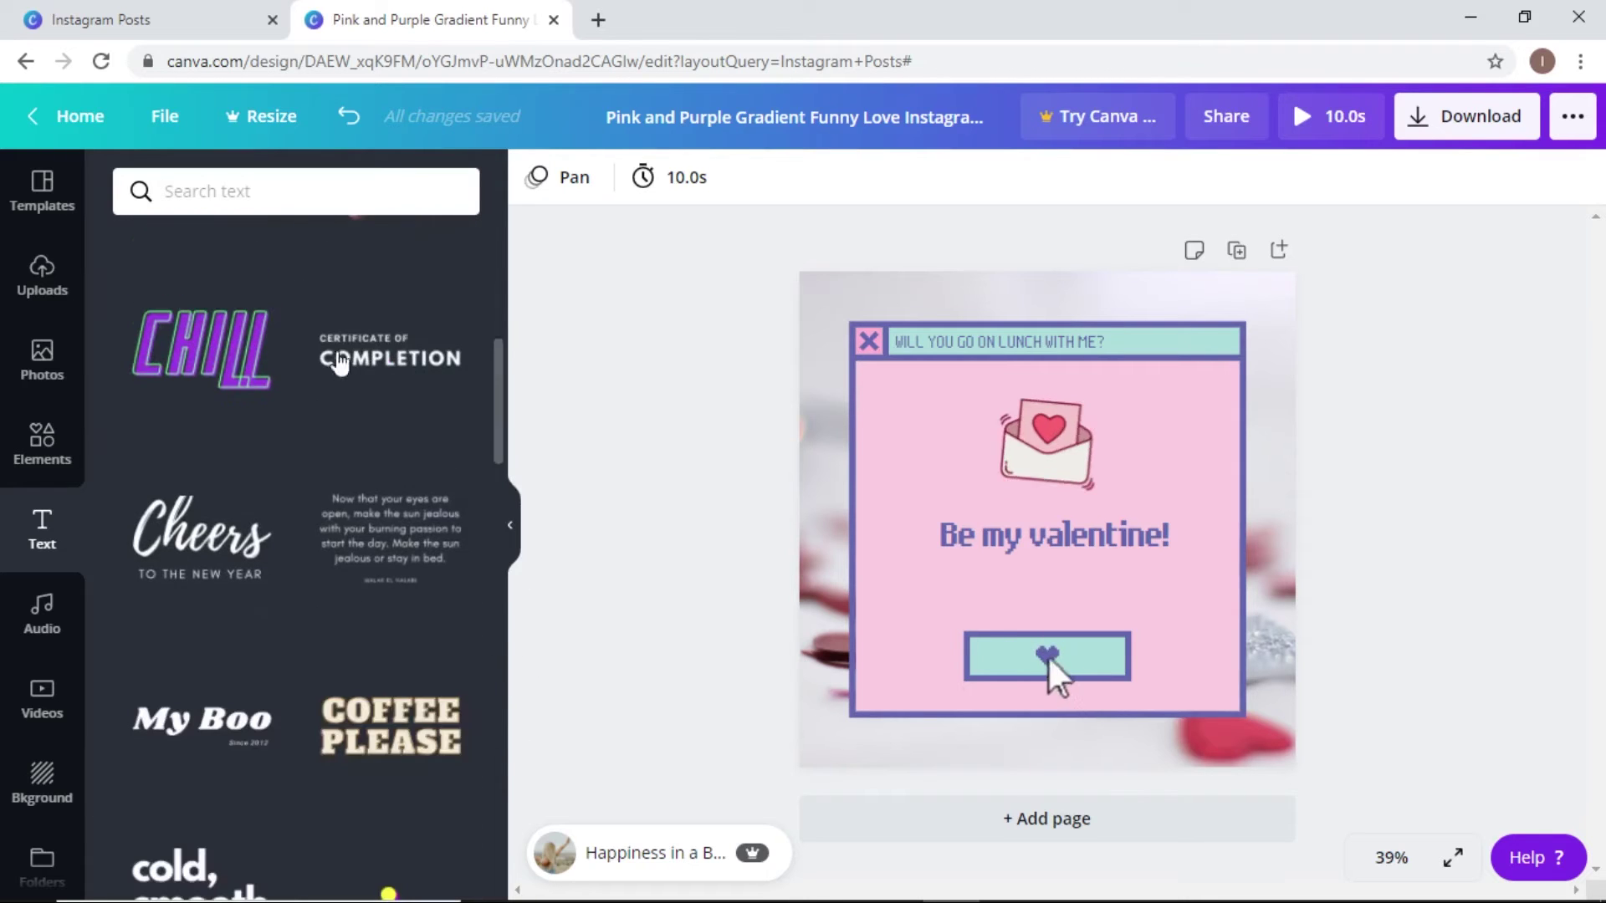
drag(495, 407, 495, 280)
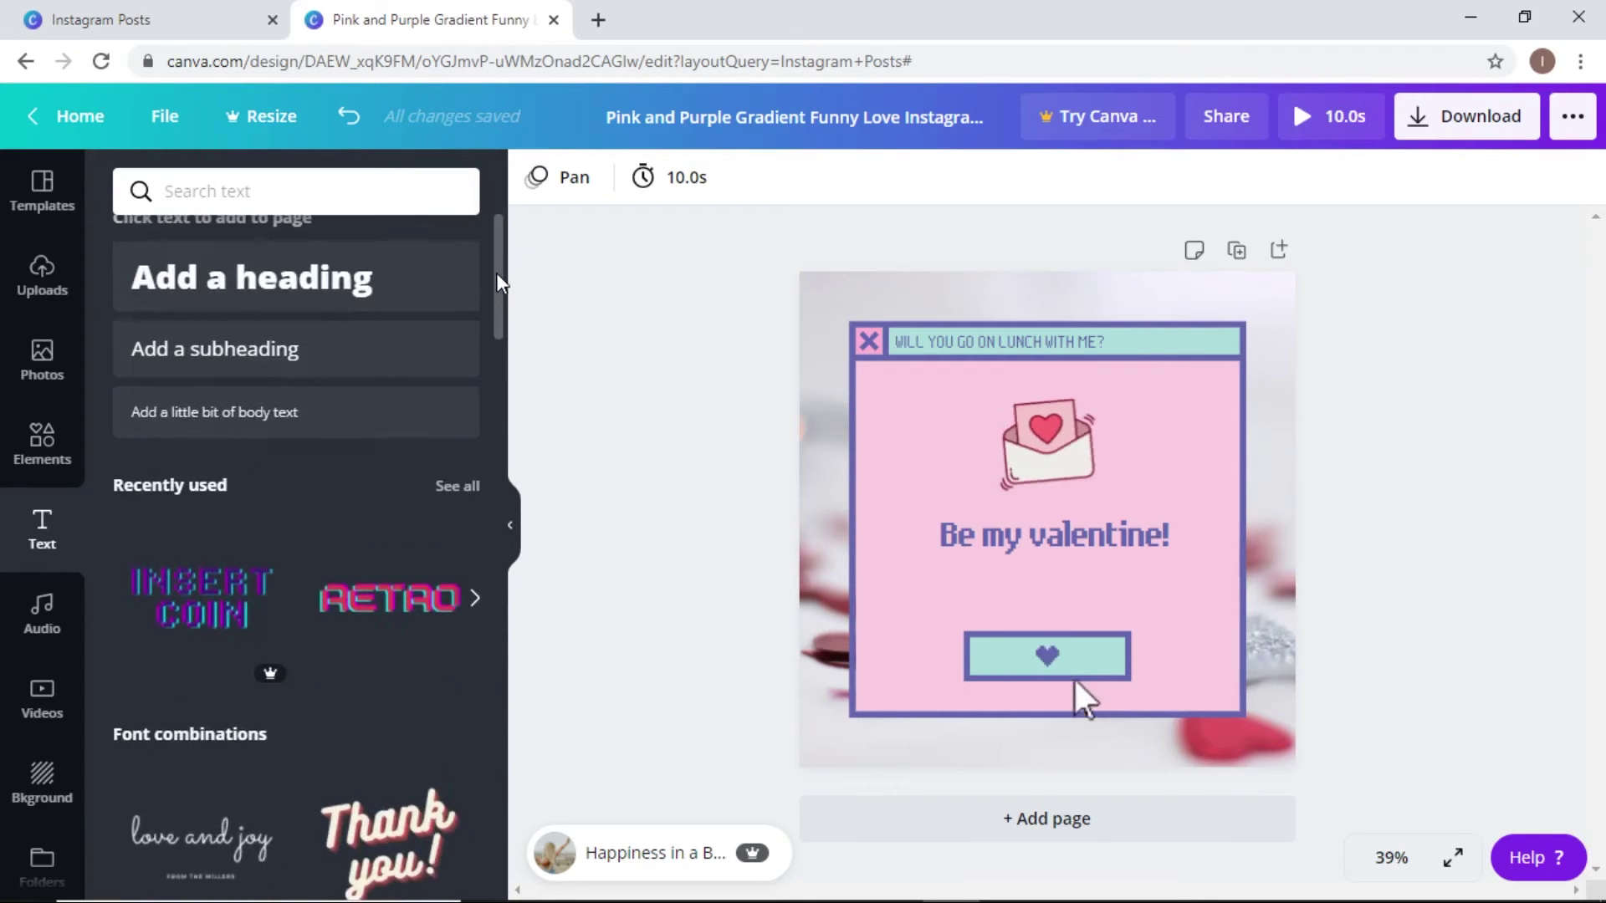
Step: Add a small body text box to the design and set its font to Lovelo
click(224, 449)
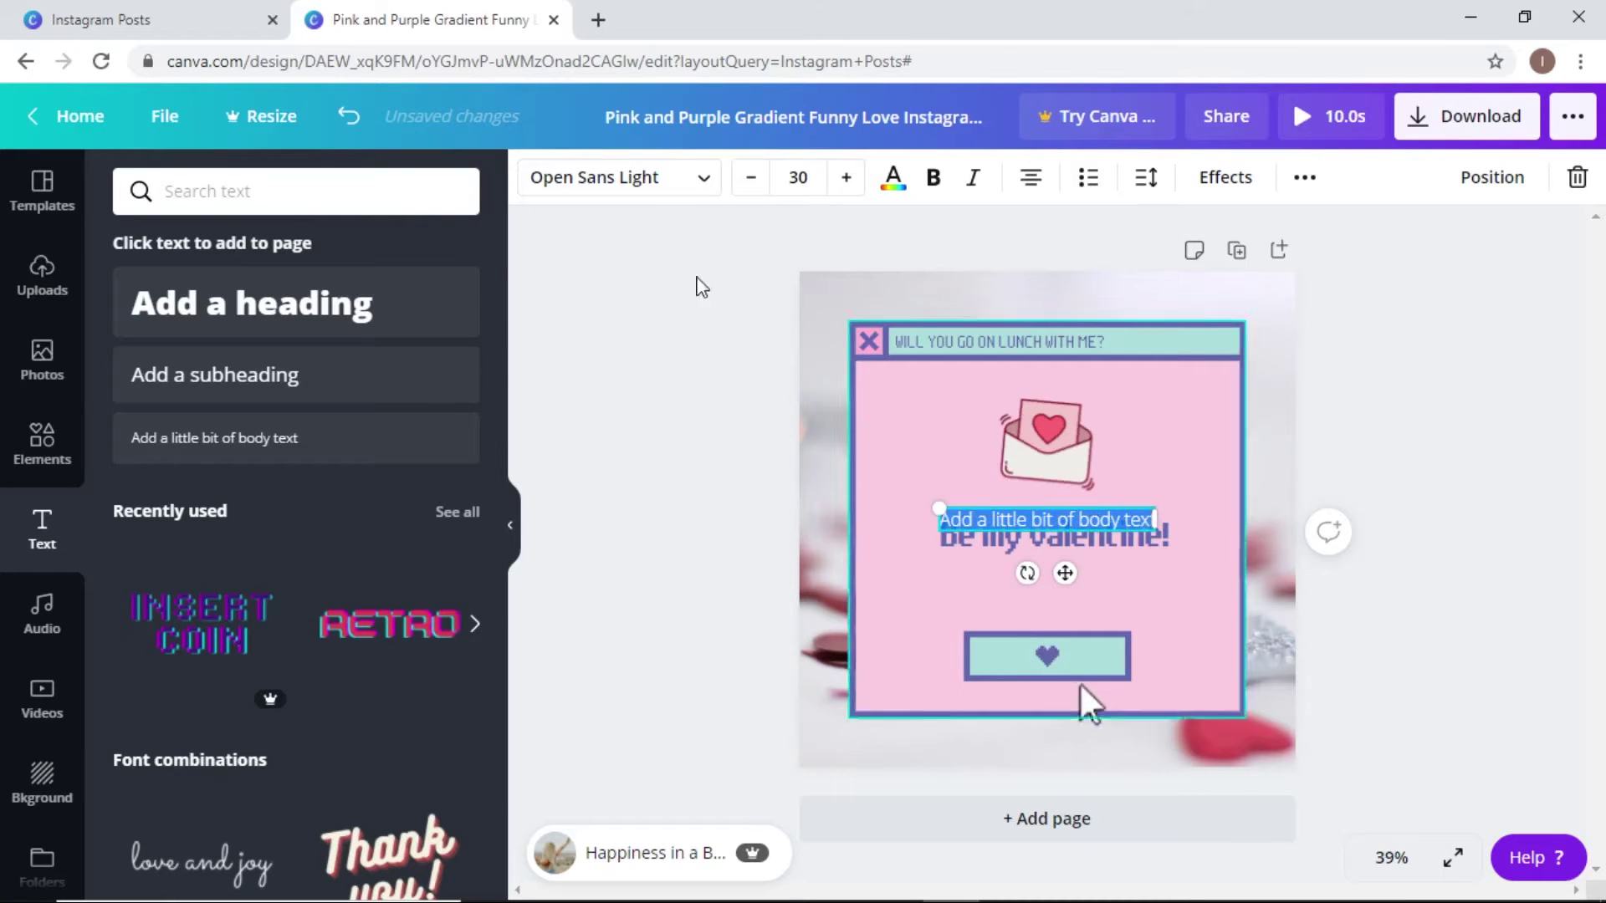
click(691, 198)
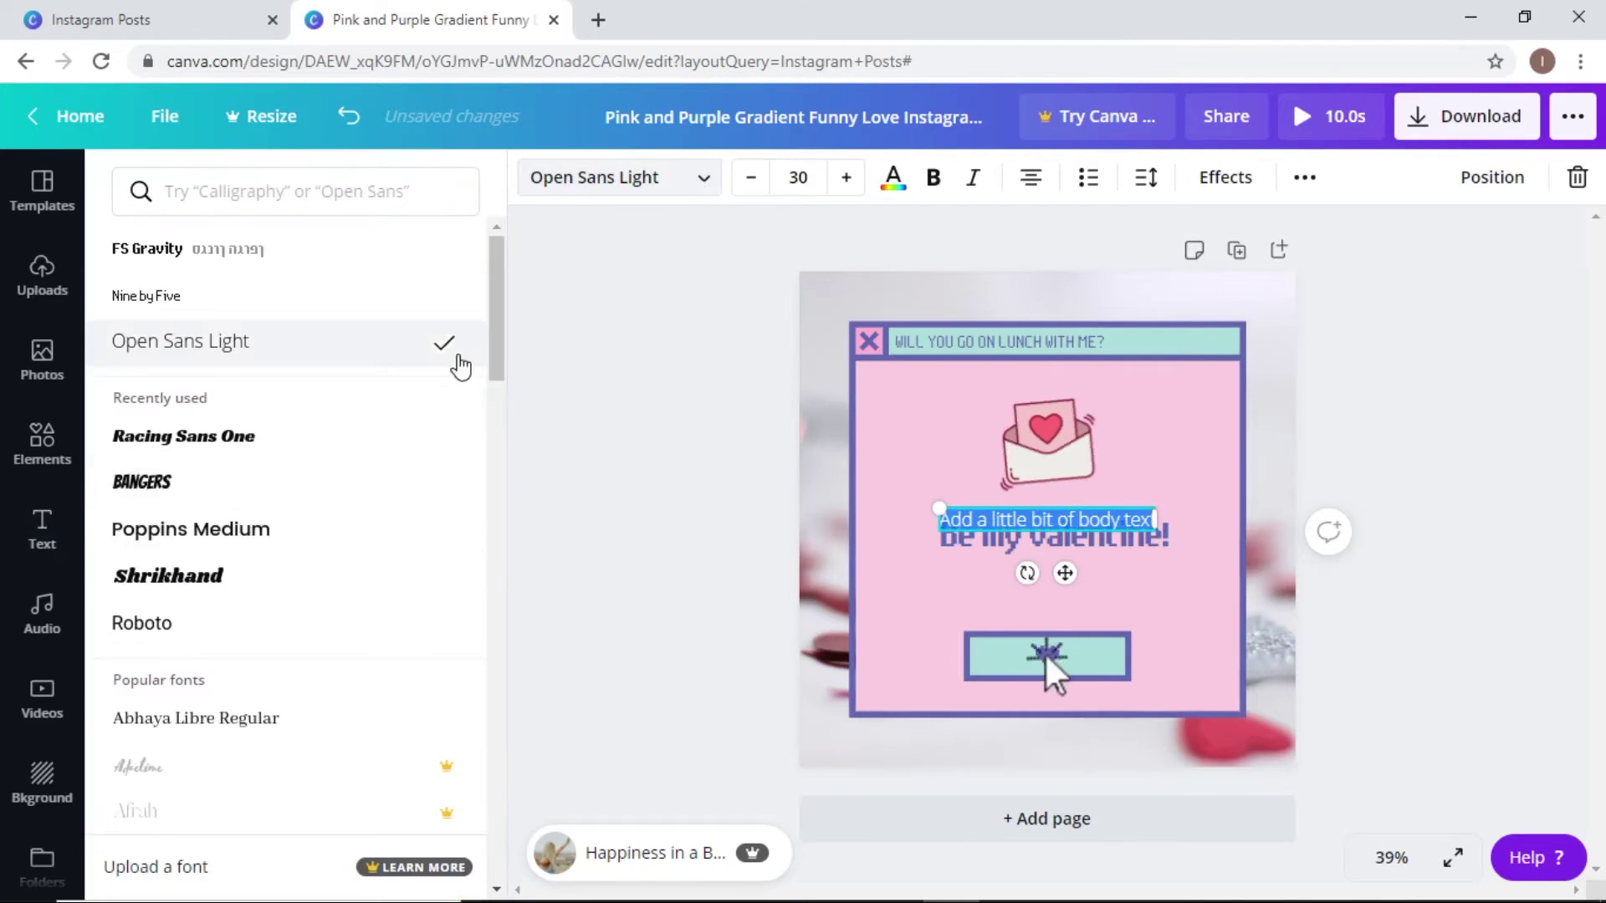
scroll(481, 372, down, 1)
drag(496, 385, 487, 753)
click(276, 433)
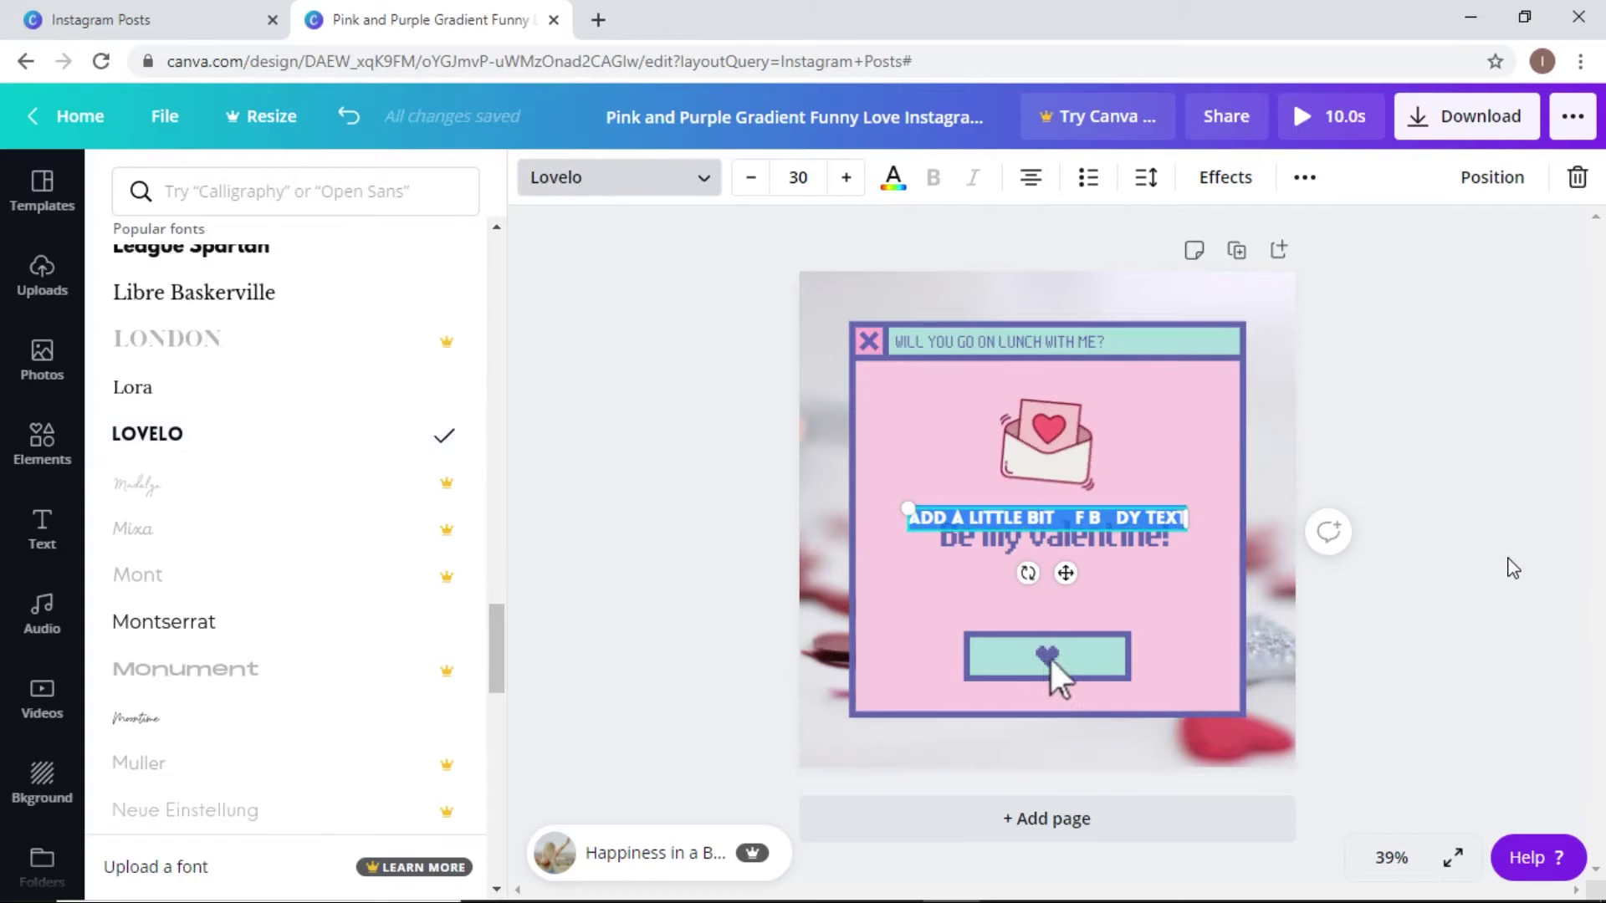
click(1312, 563)
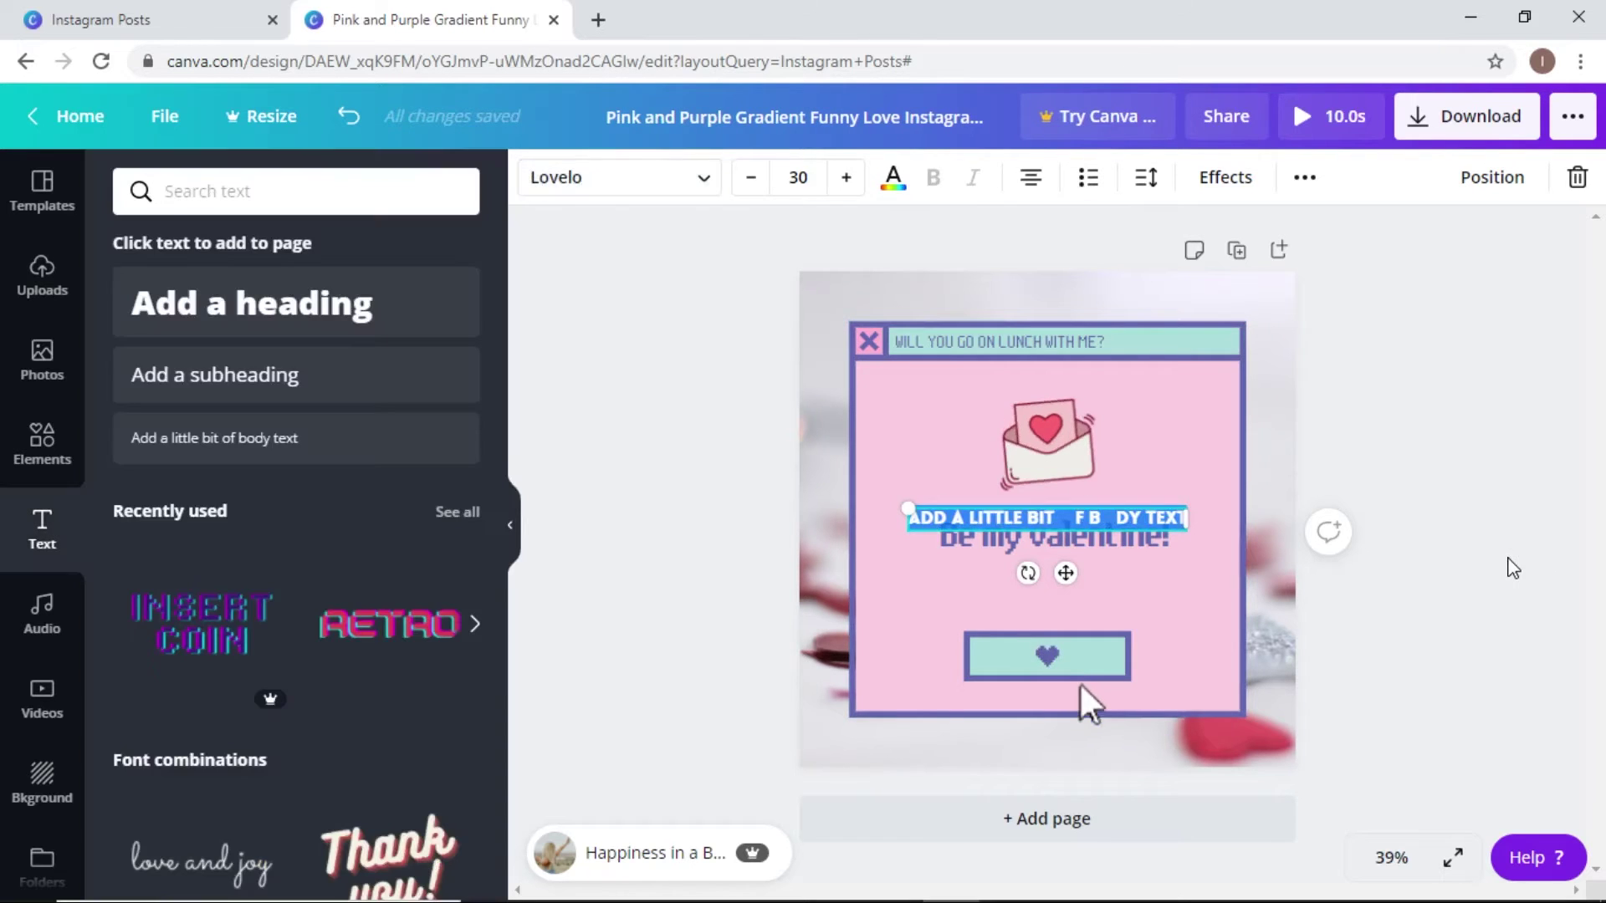
Step: Select the overlapping body text box and delete its text, leaving only the original headline
click(1121, 515)
click(1096, 512)
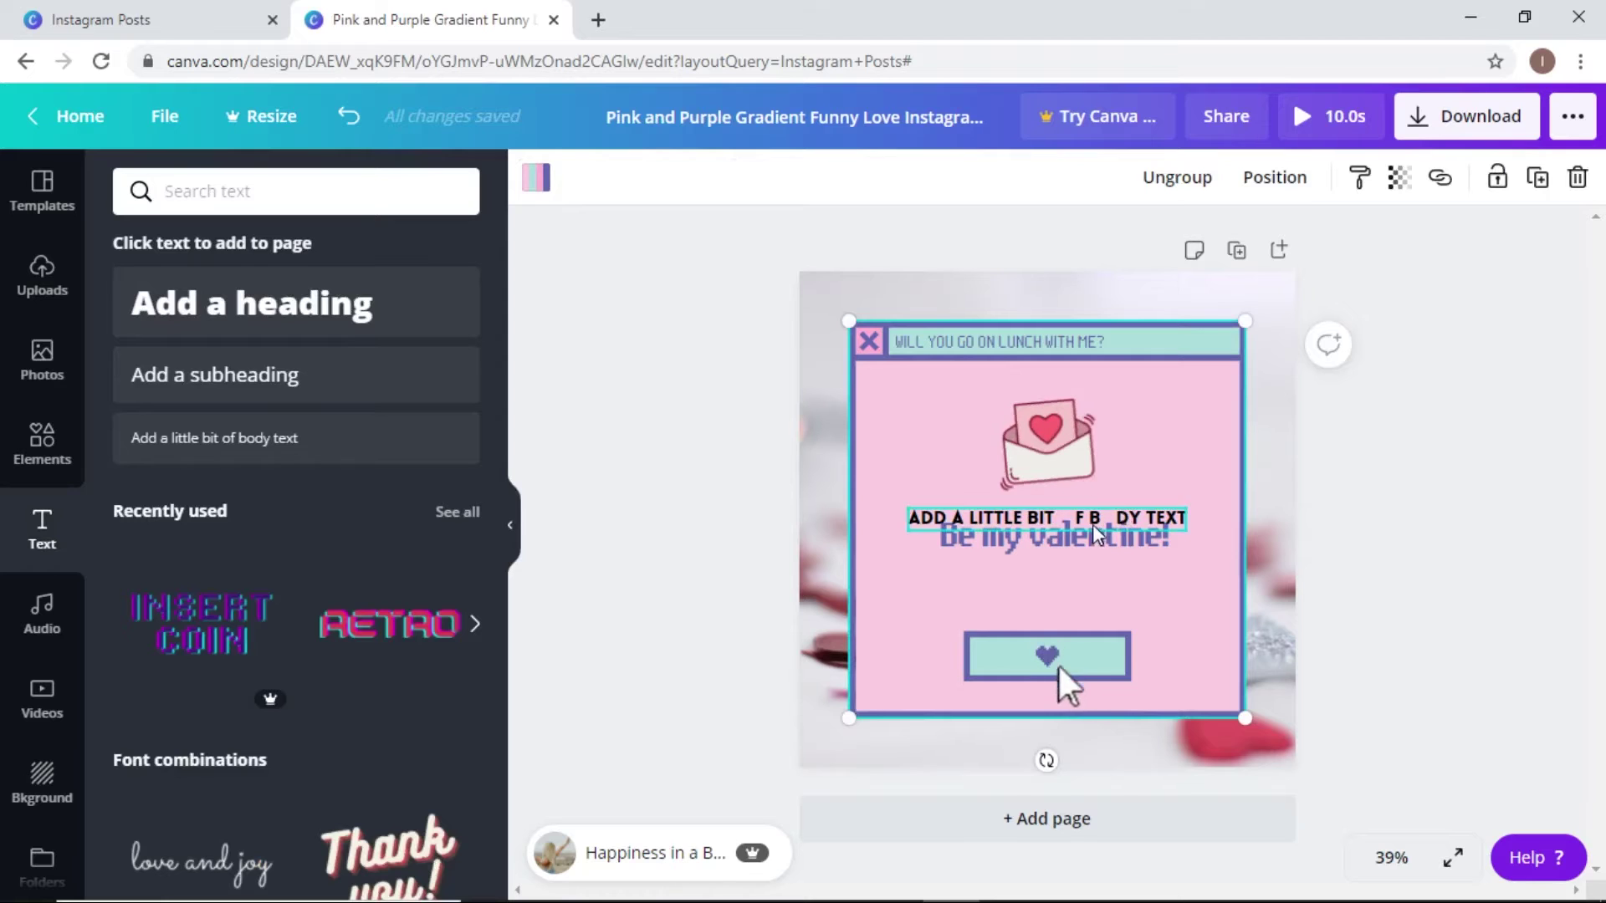
click(1092, 523)
click(1091, 523)
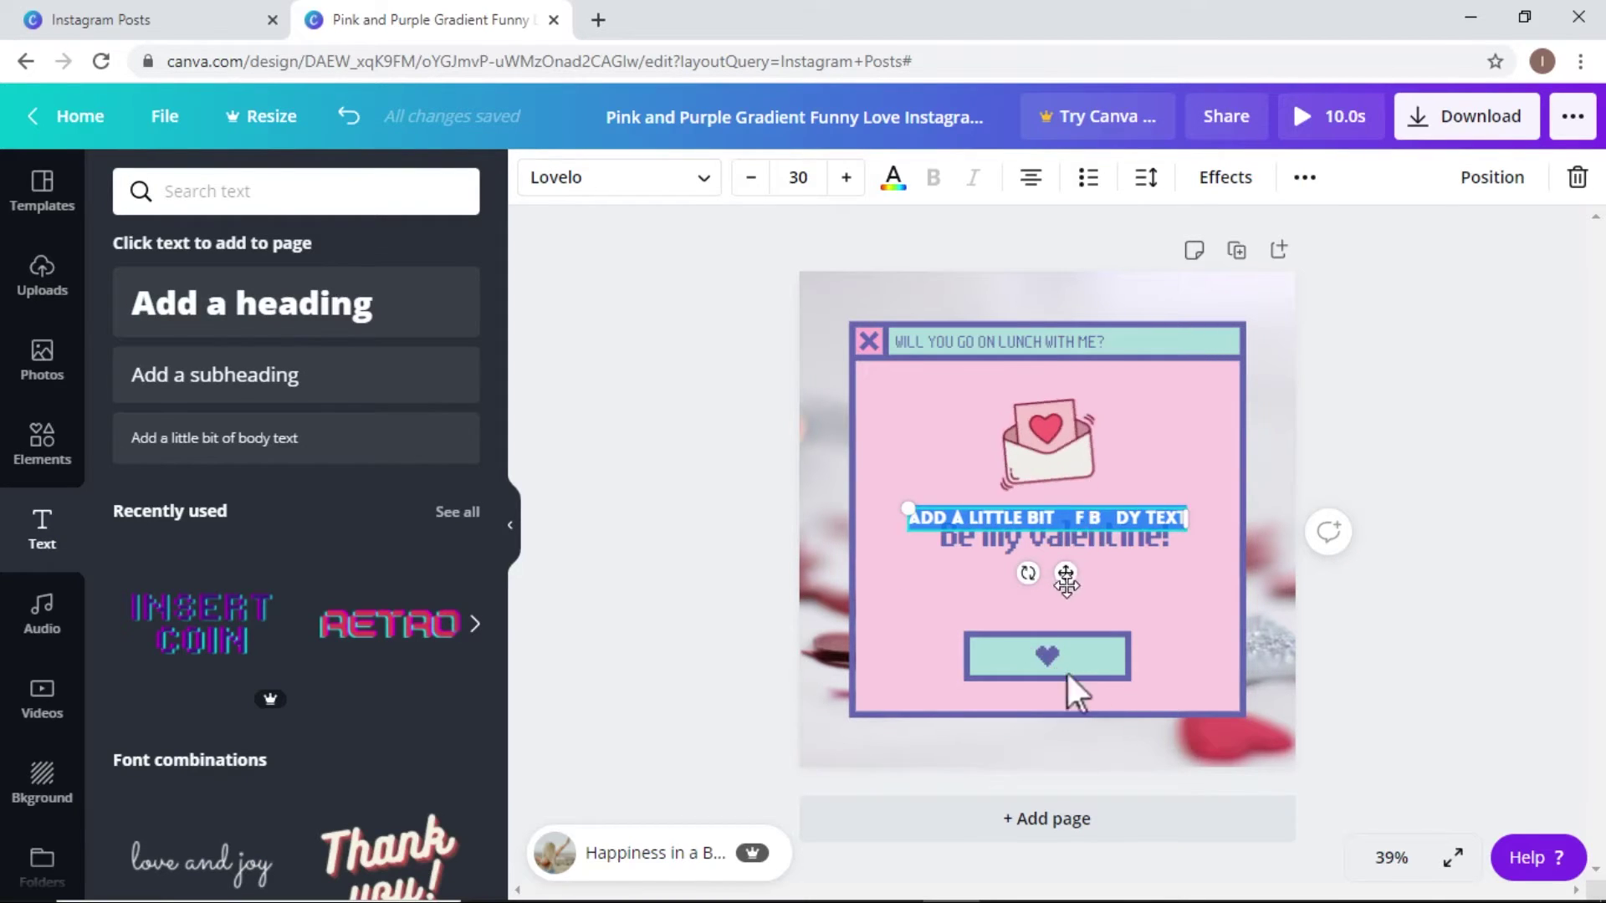
key(Delete)
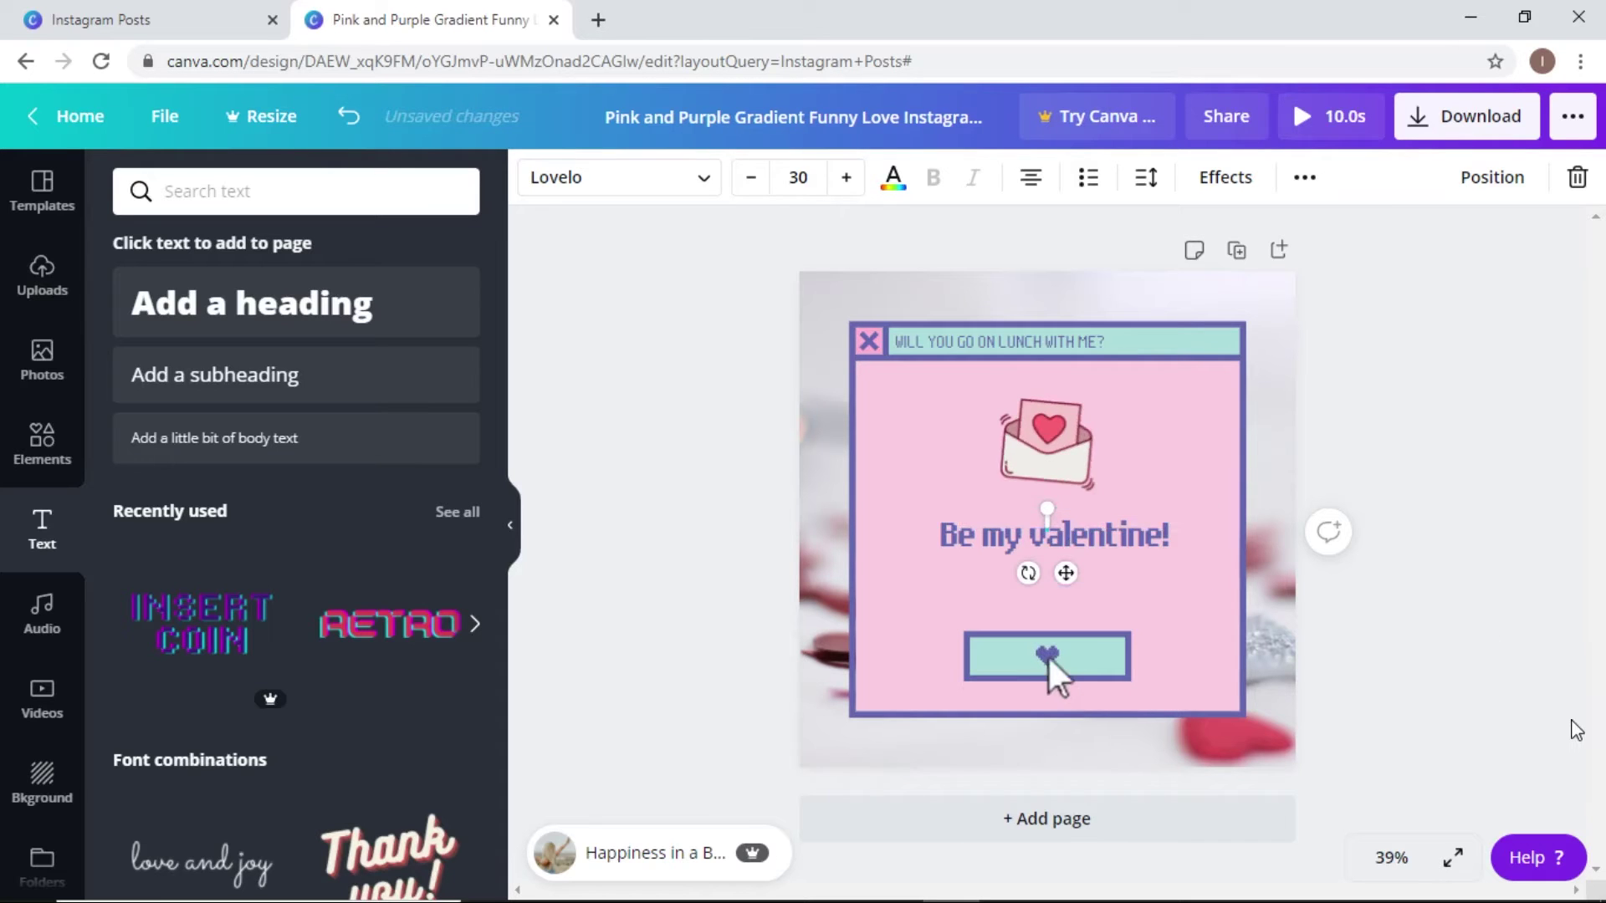
click(1079, 686)
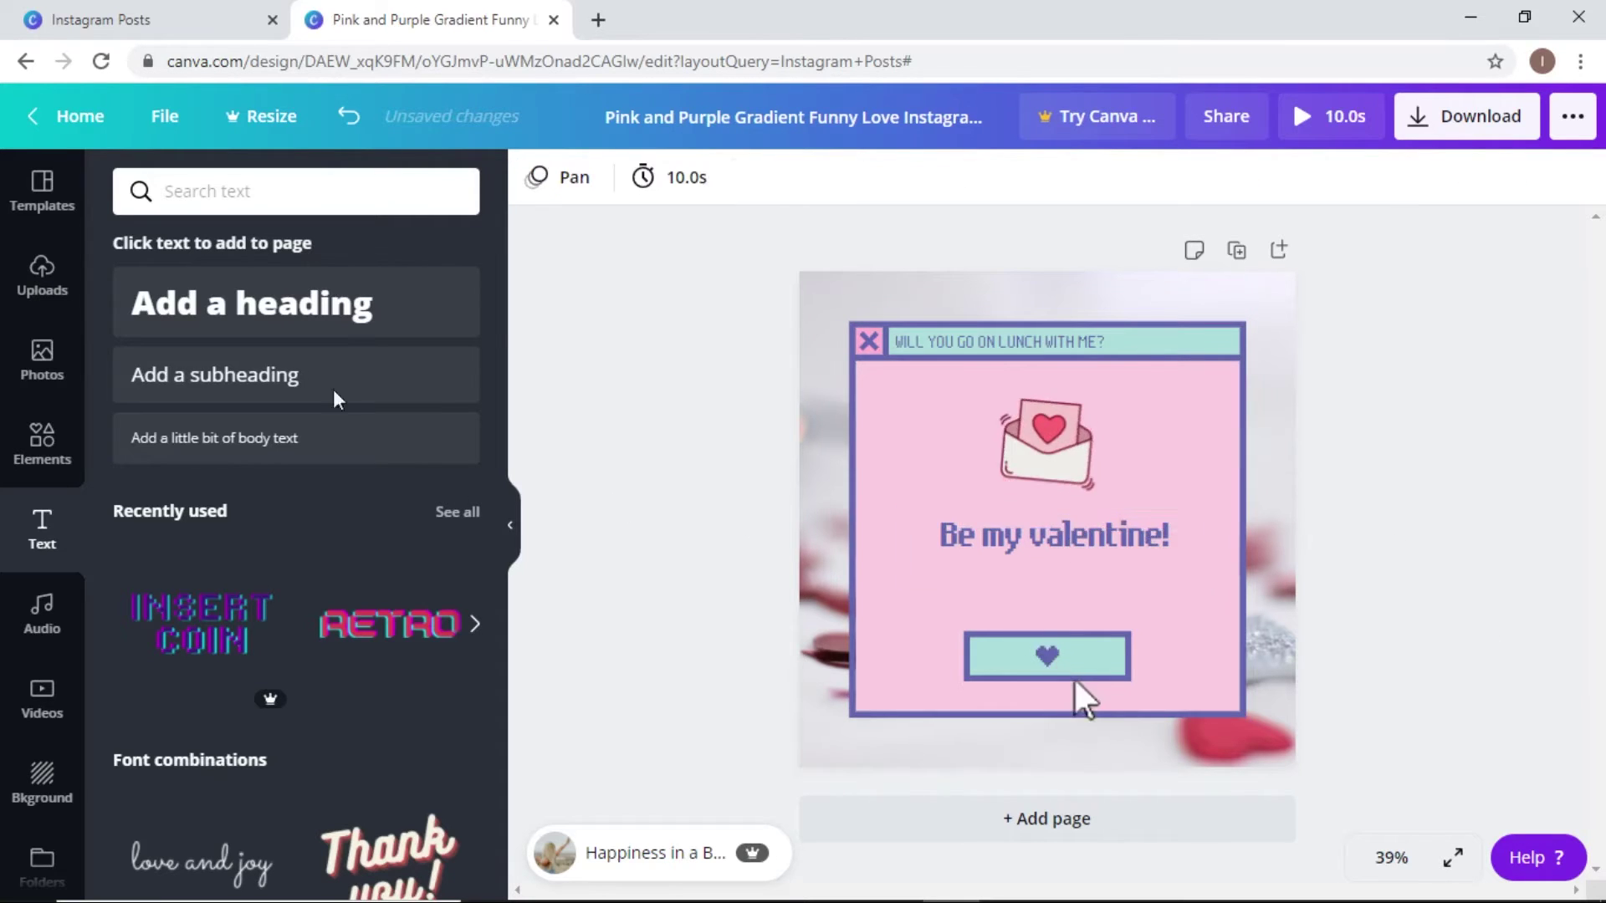
Step: Browse the audio library, add the free Piano track Morning Snowflake to the design and preview it
click(43, 616)
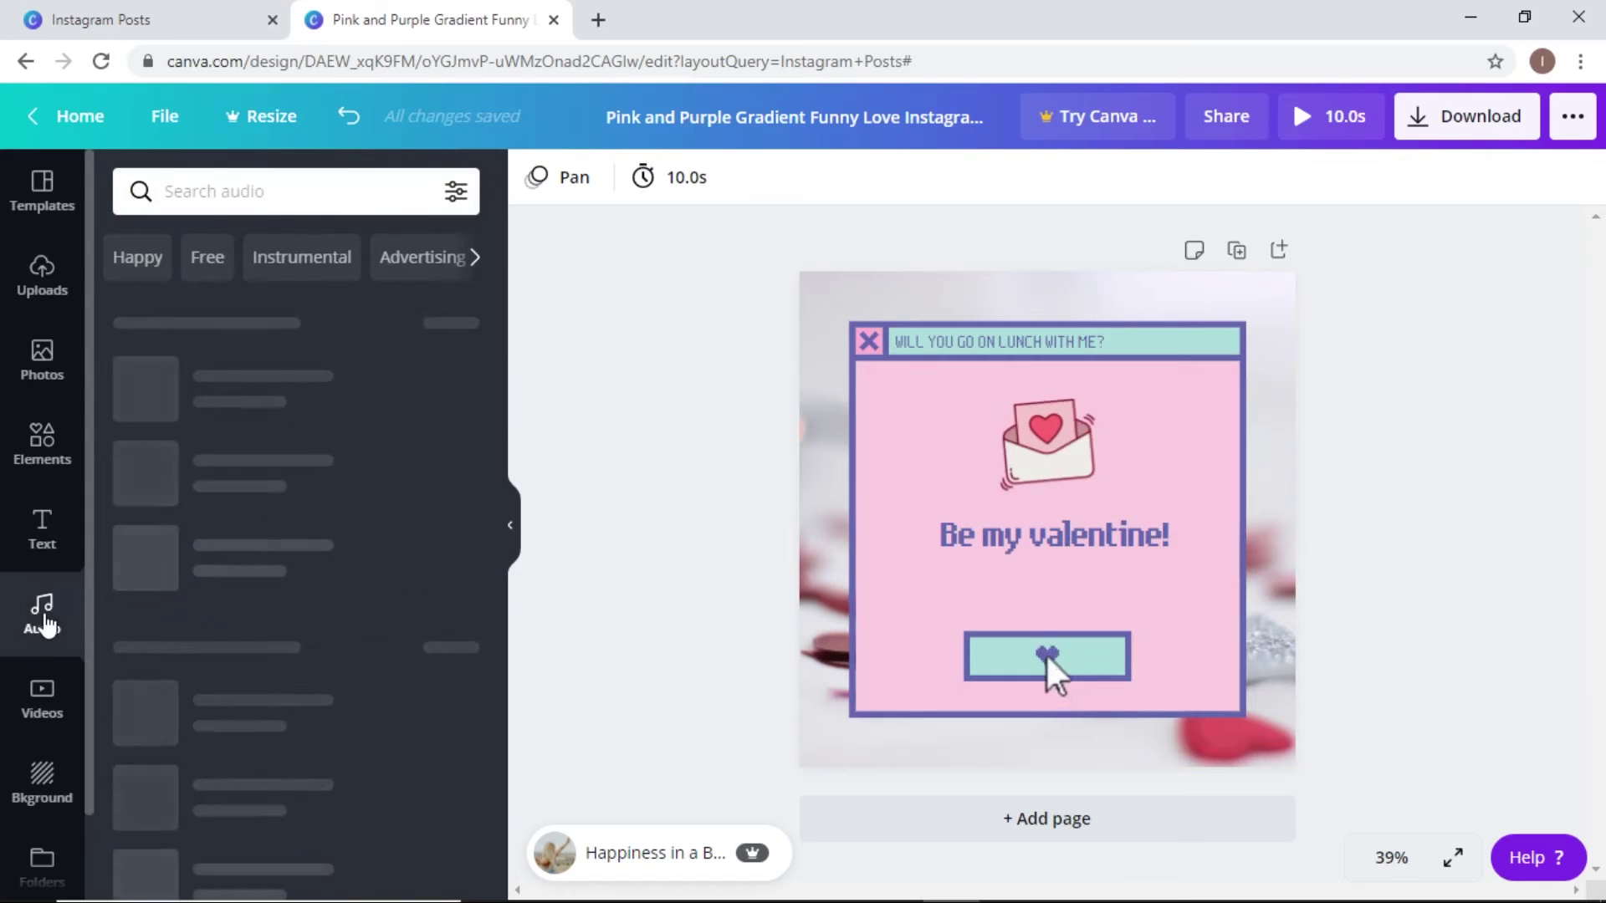
mouse_move(432, 374)
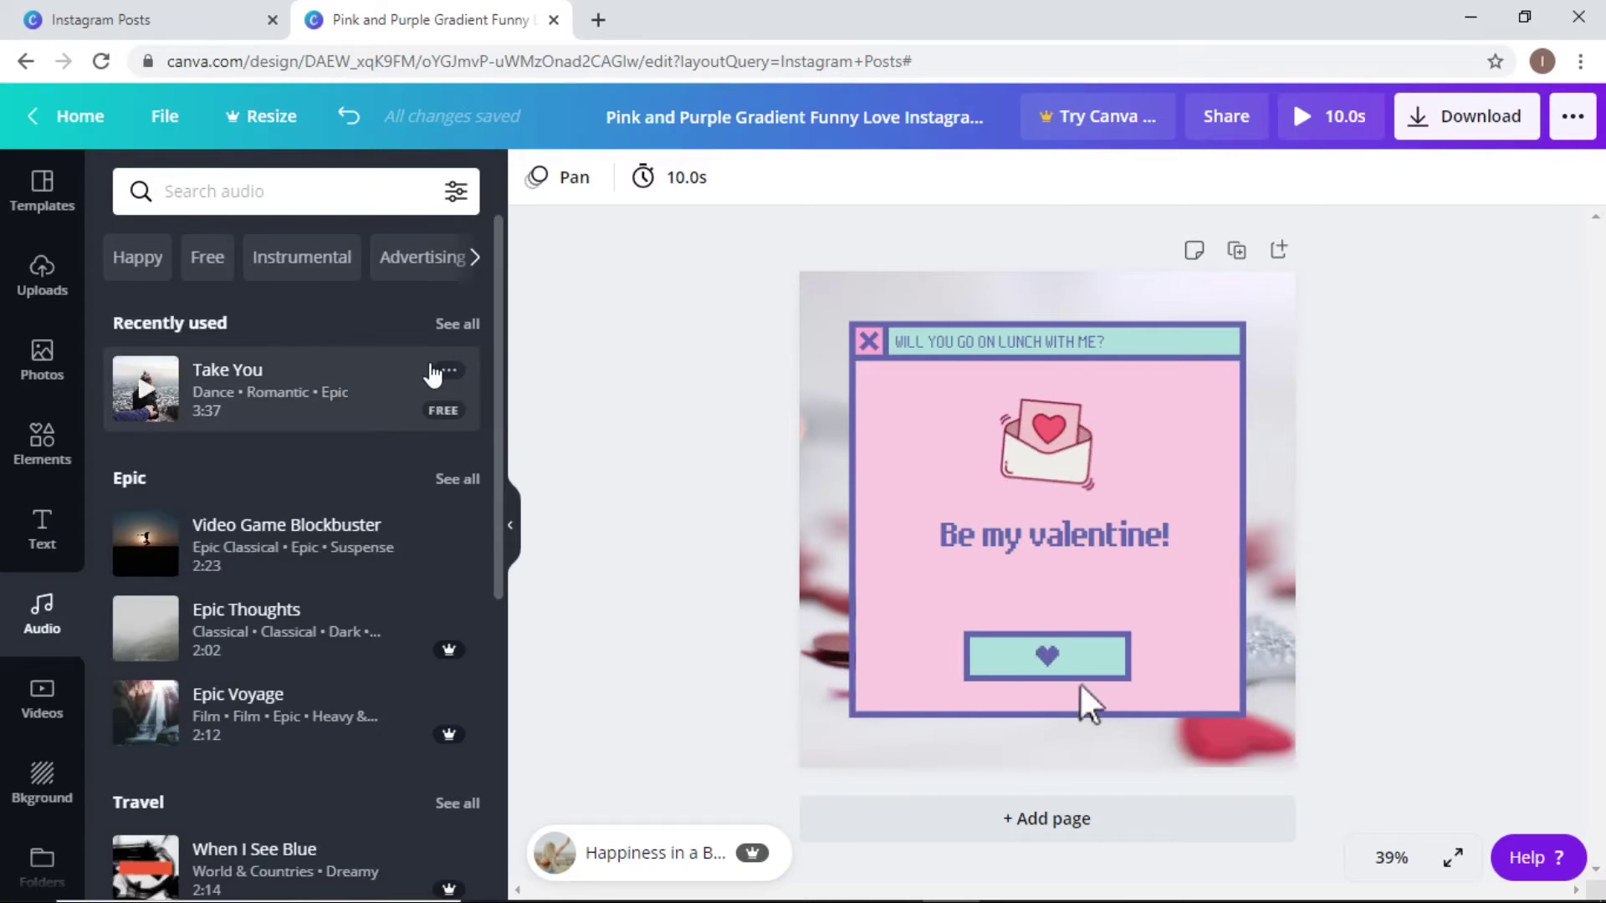
scroll(498, 525, down, 1)
scroll(484, 669, down, 12)
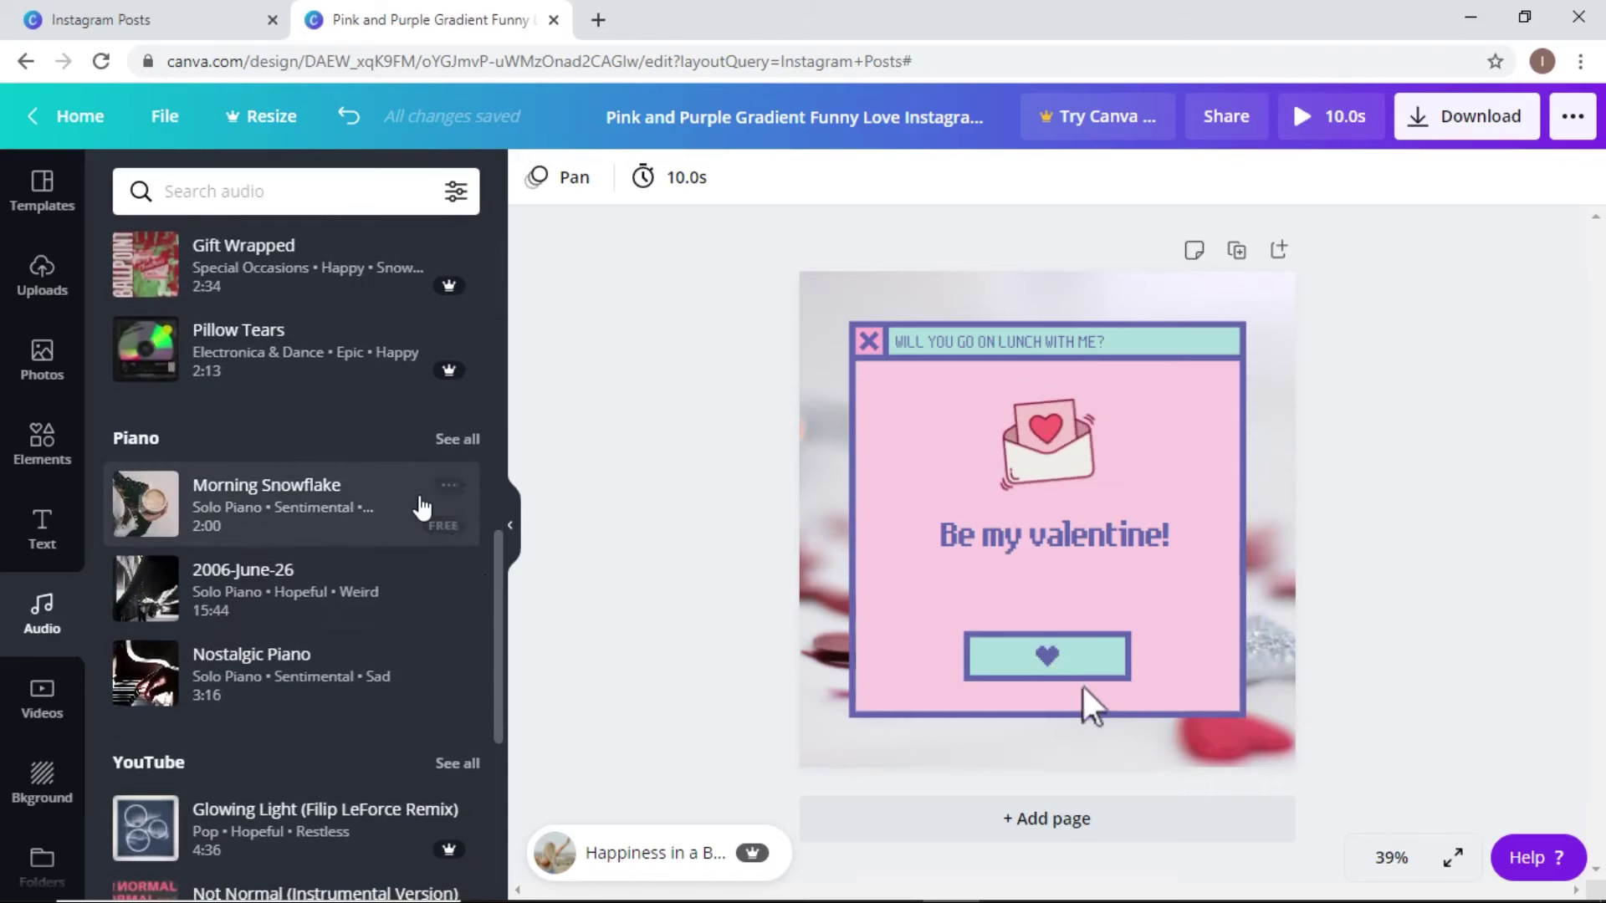
click(318, 524)
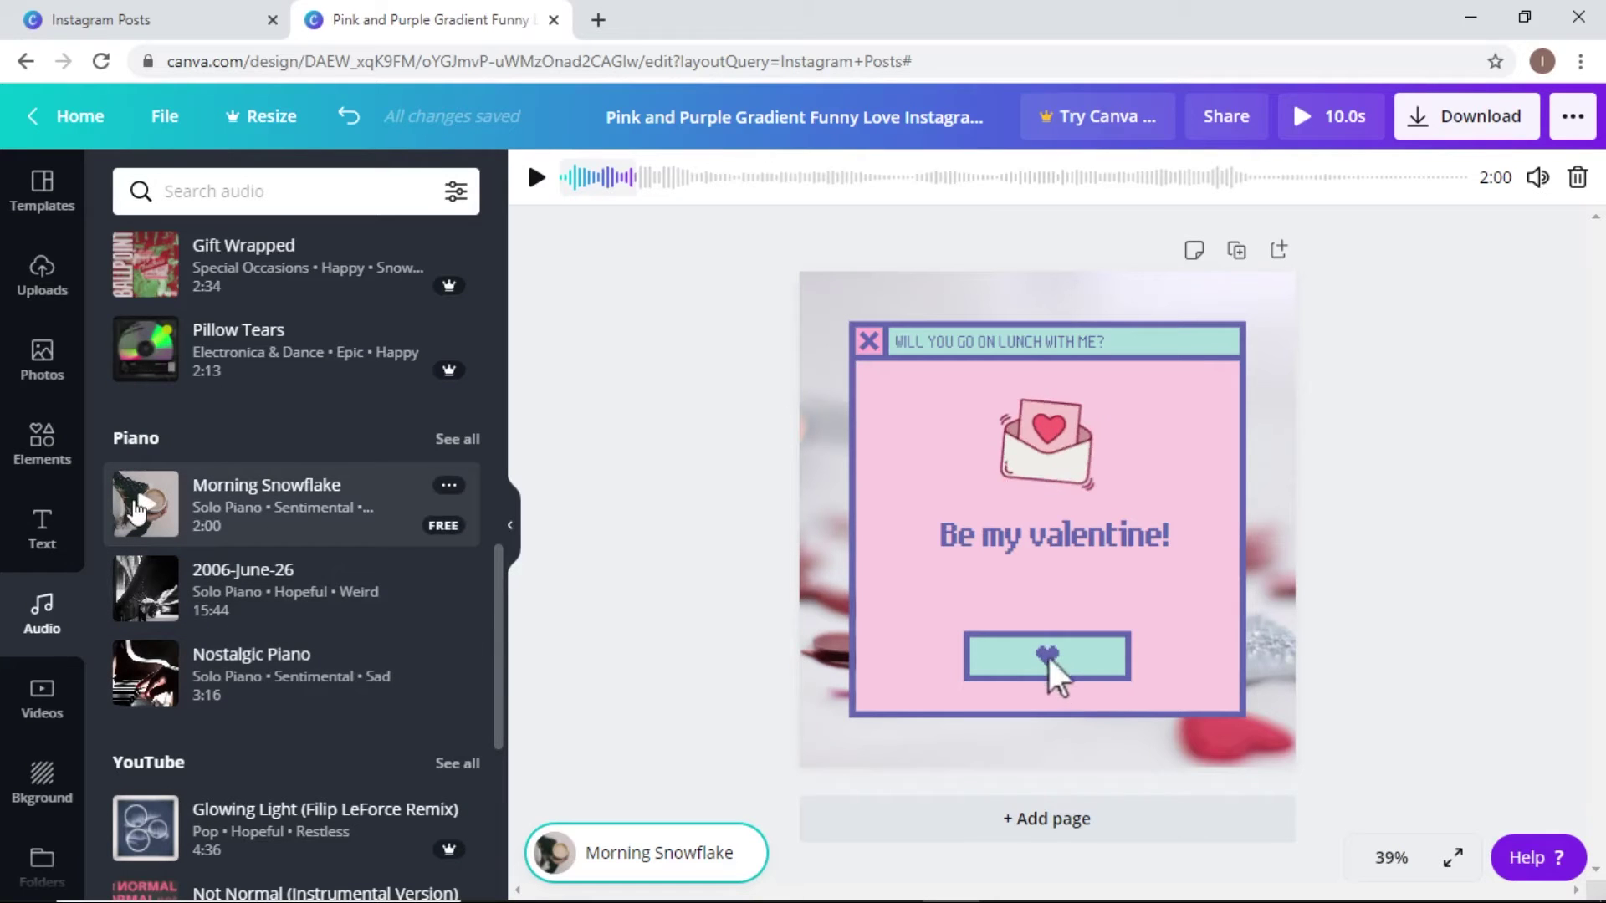
click(136, 510)
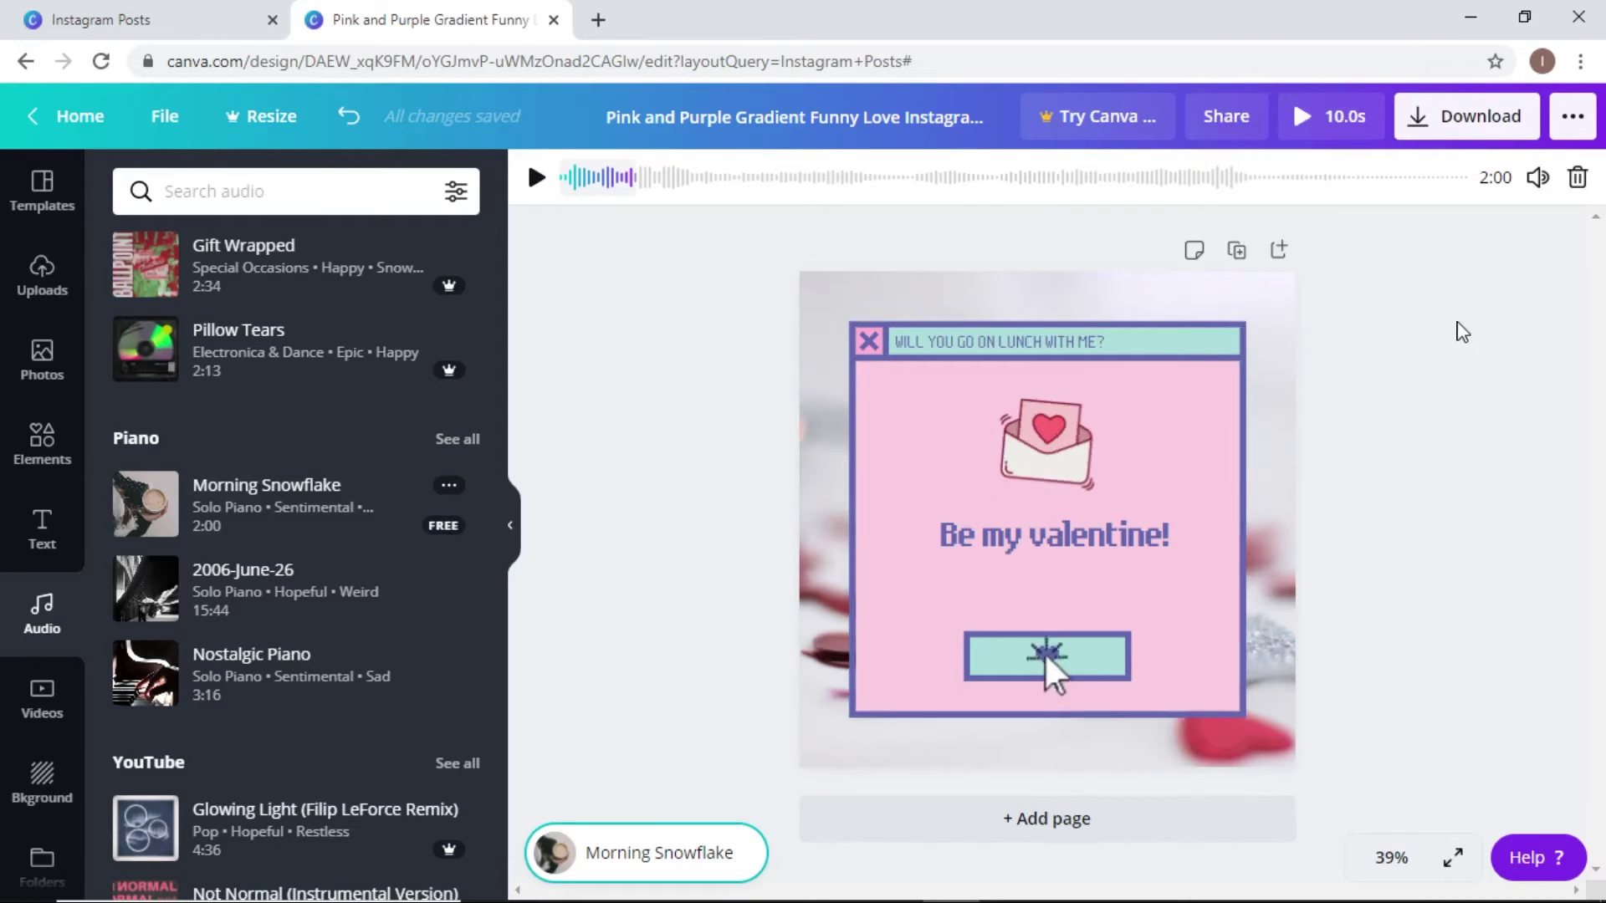
Step: Shift the used section of the Morning Snowflake track to start at about 36 s and play it
drag(568, 176, 634, 182)
drag(748, 206, 864, 204)
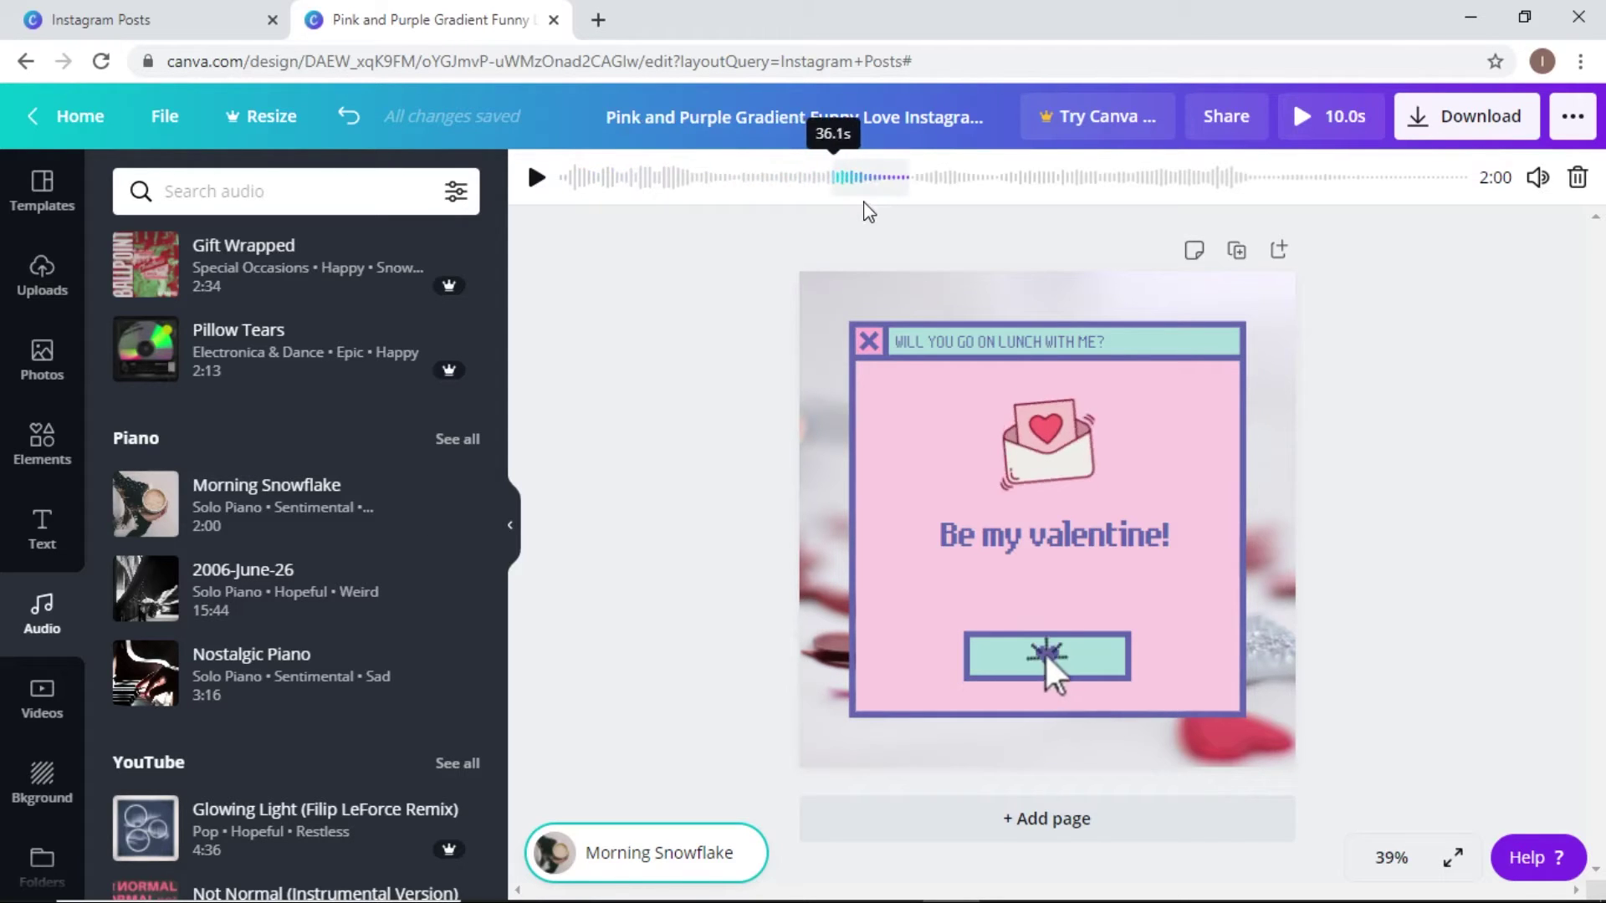
click(536, 177)
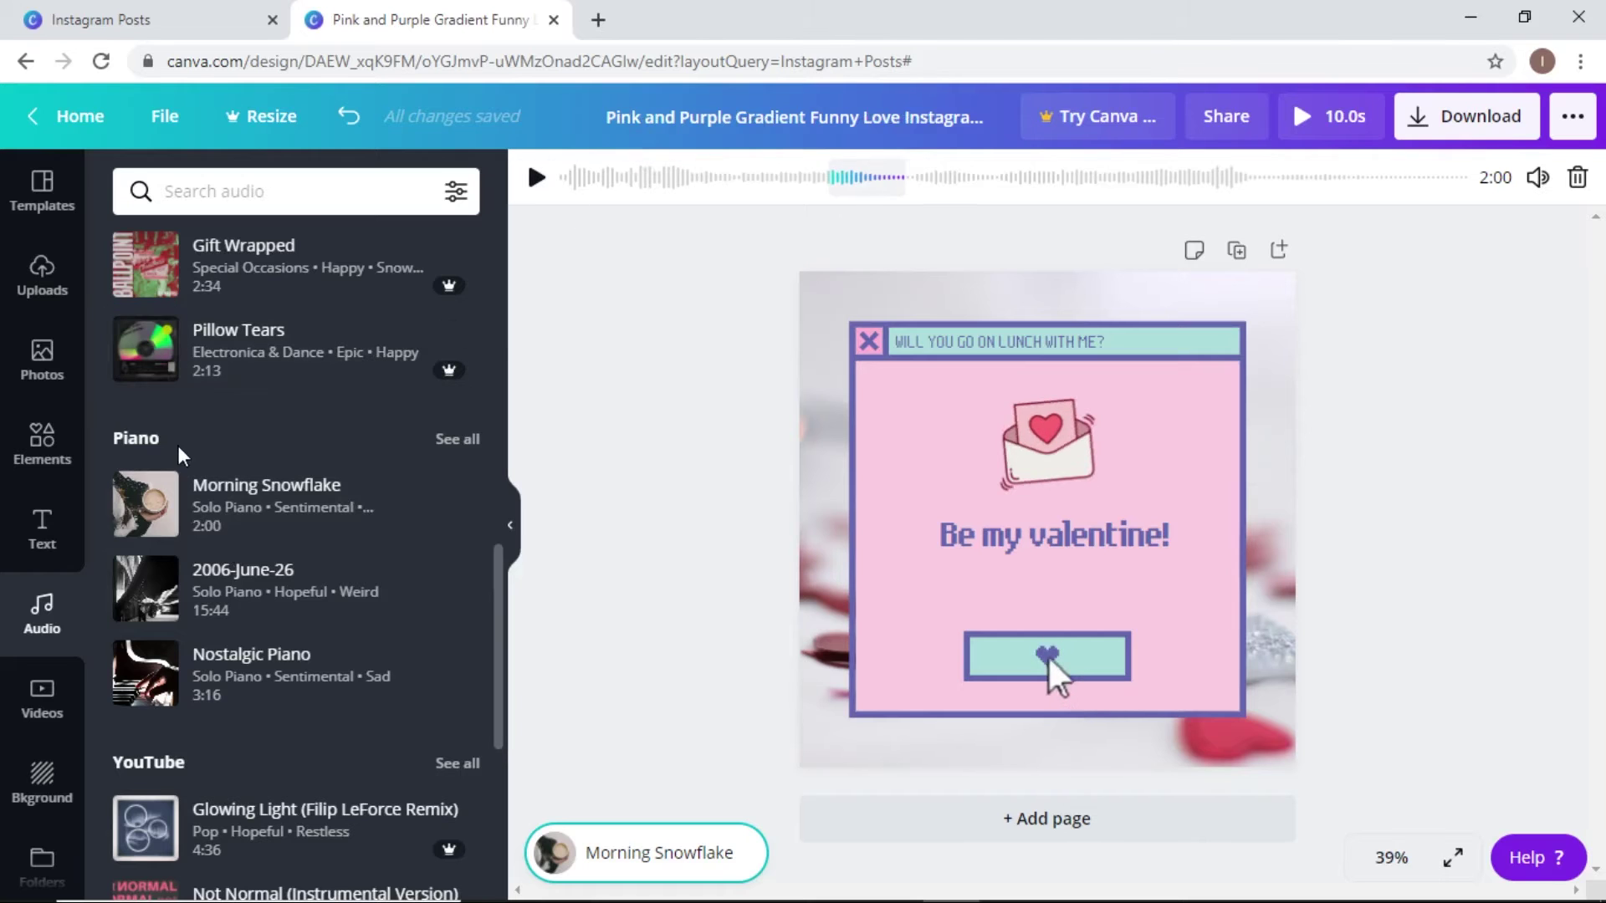
drag(284, 538, 757, 718)
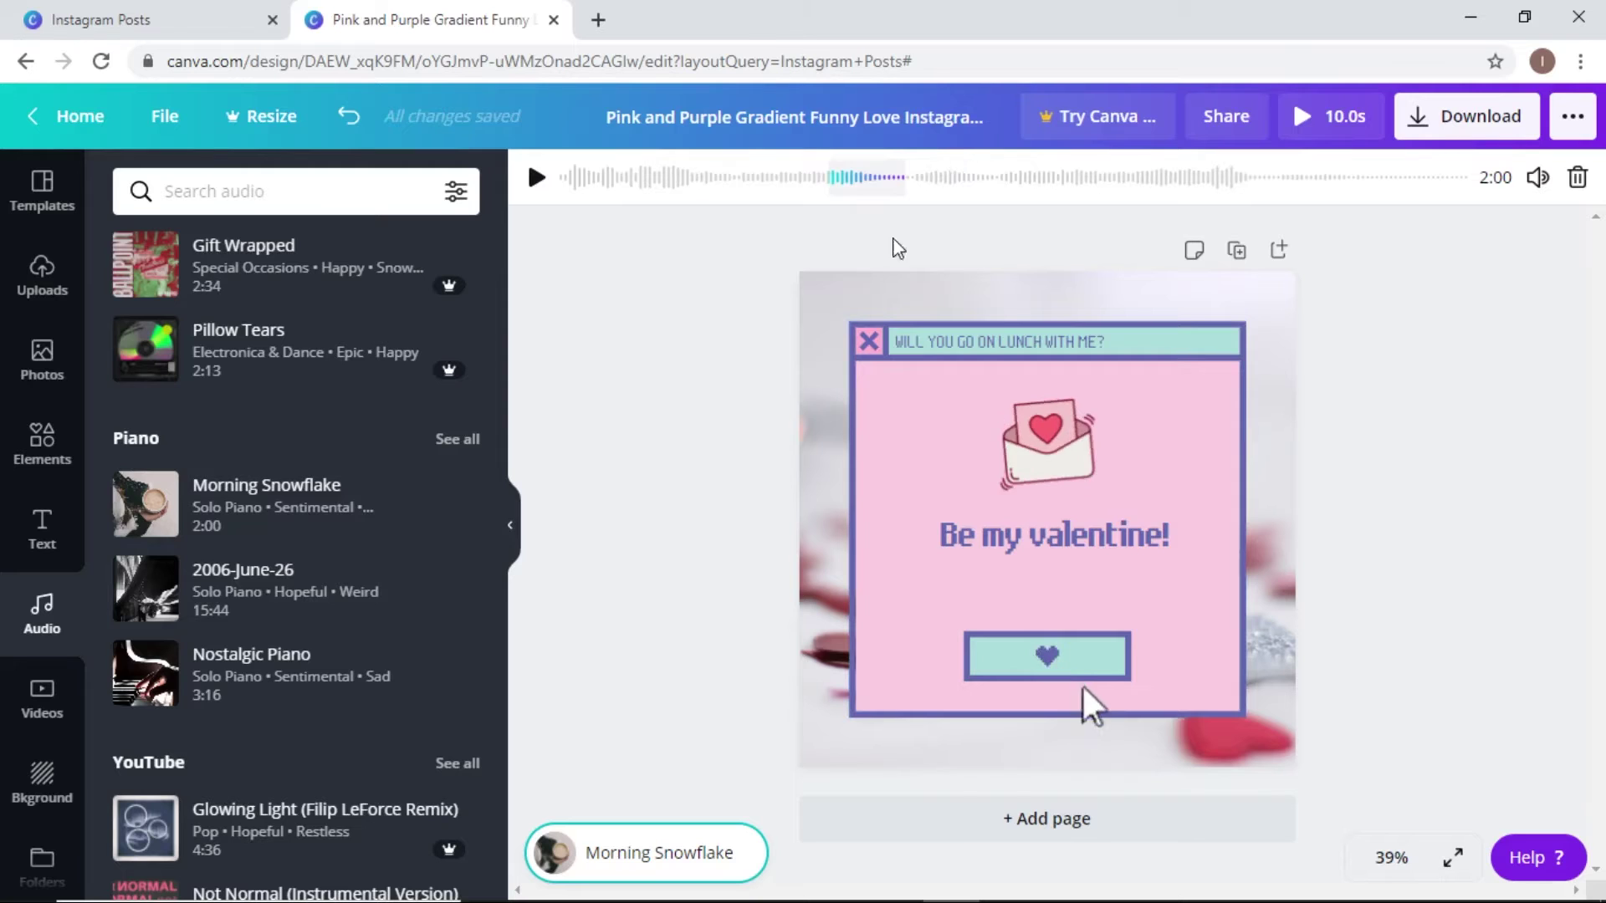
Step: Search the videos for "valentine", and try the couple-with-balloons clip and the dog clip on the page, deleting each one
click(50, 711)
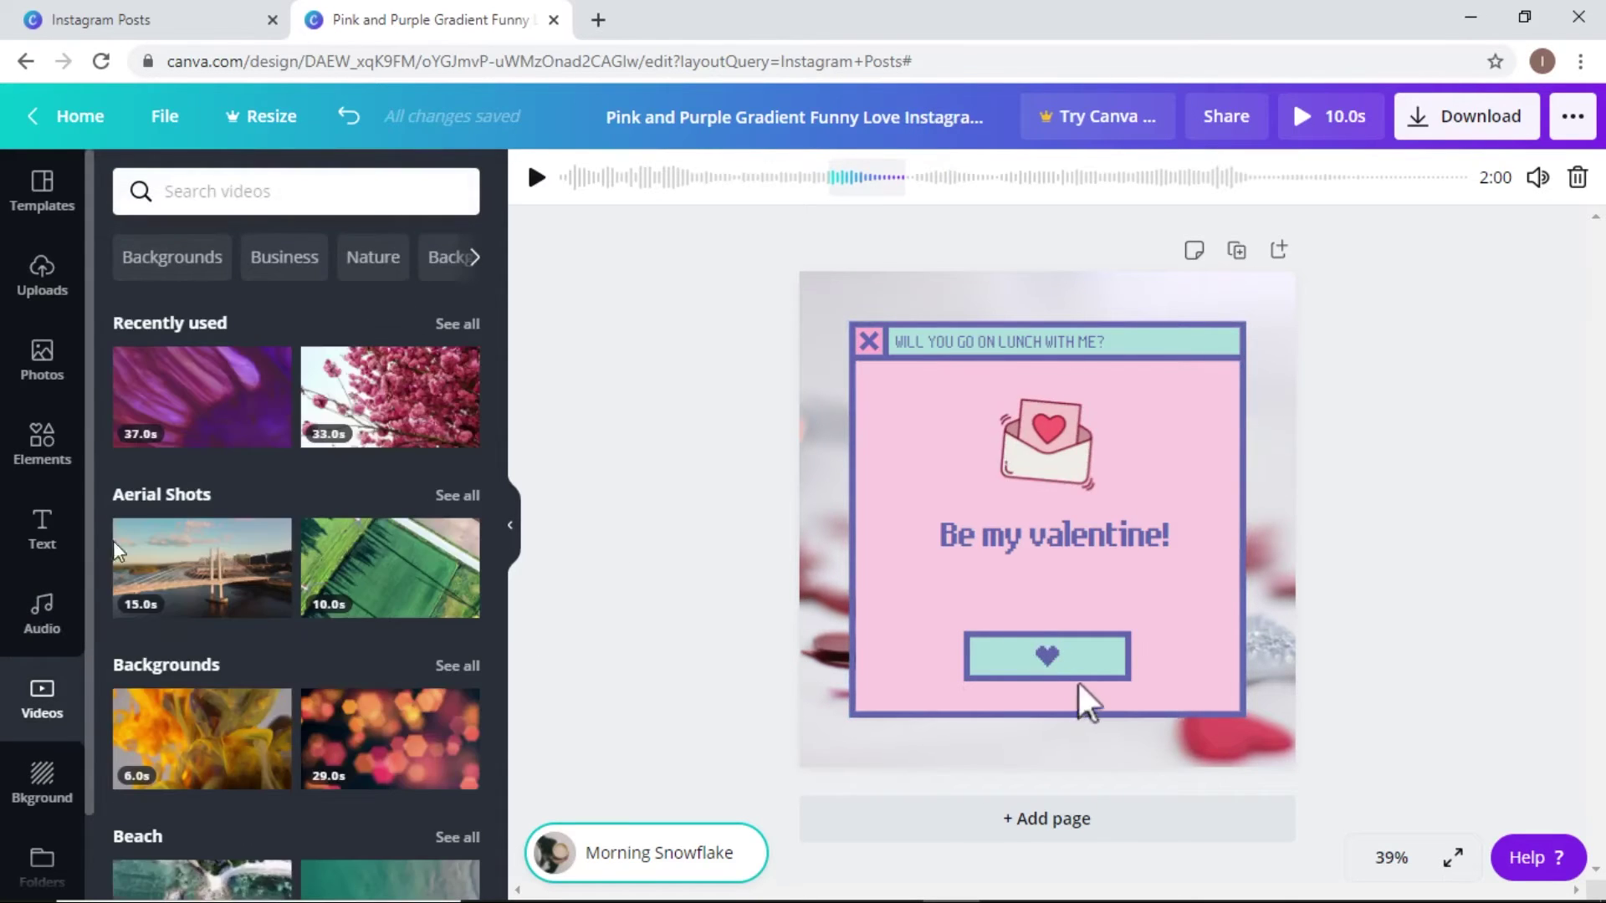
text(valnei)
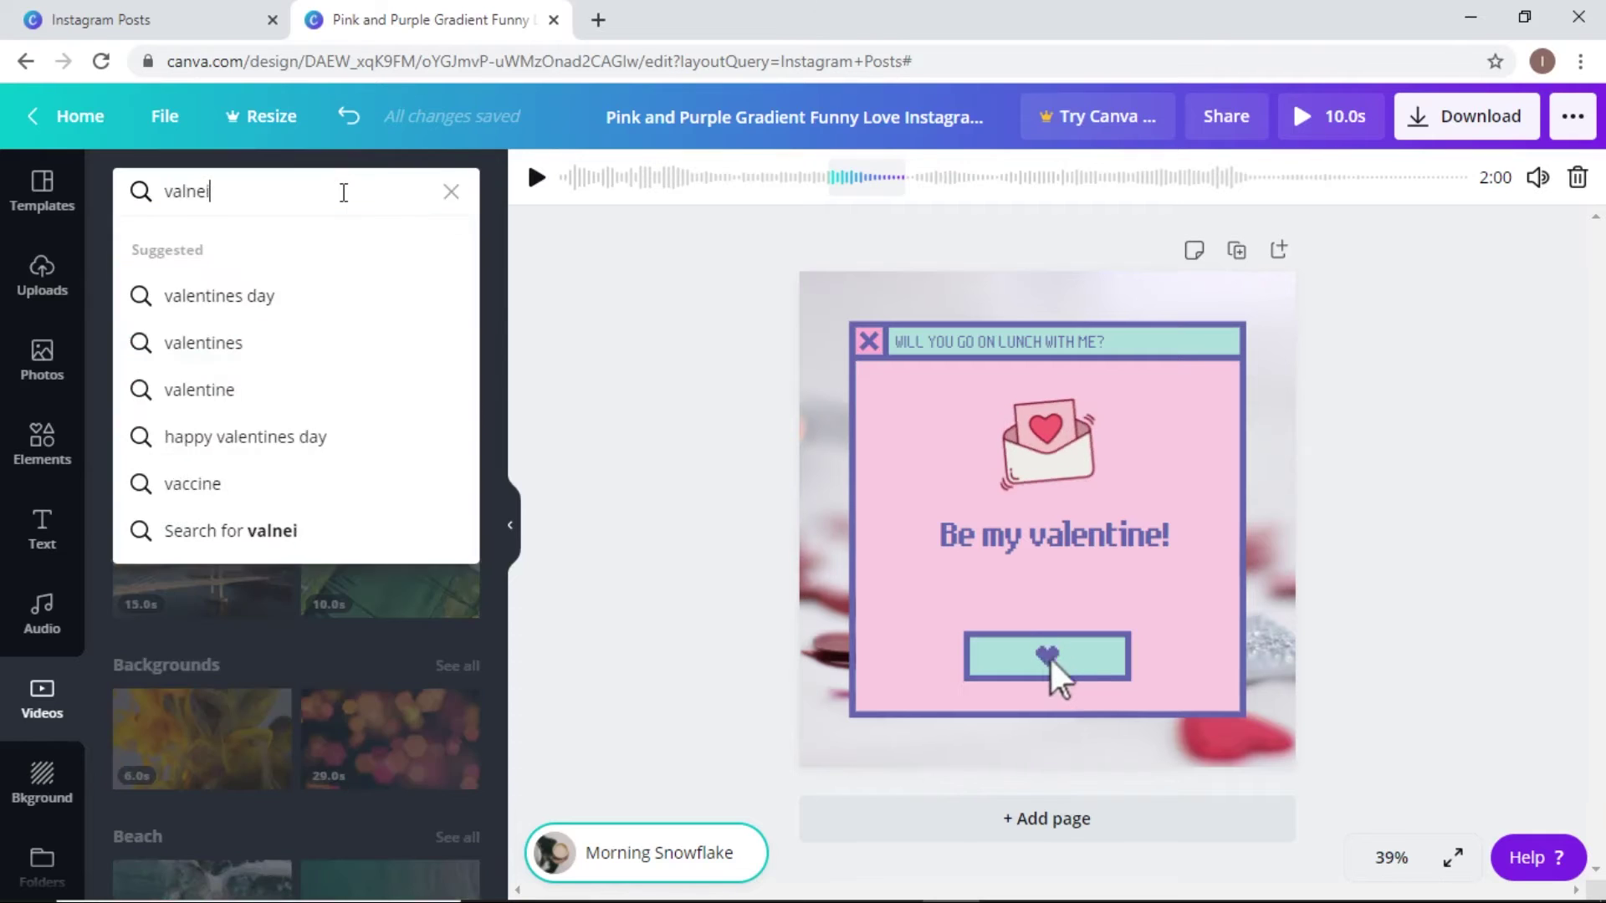
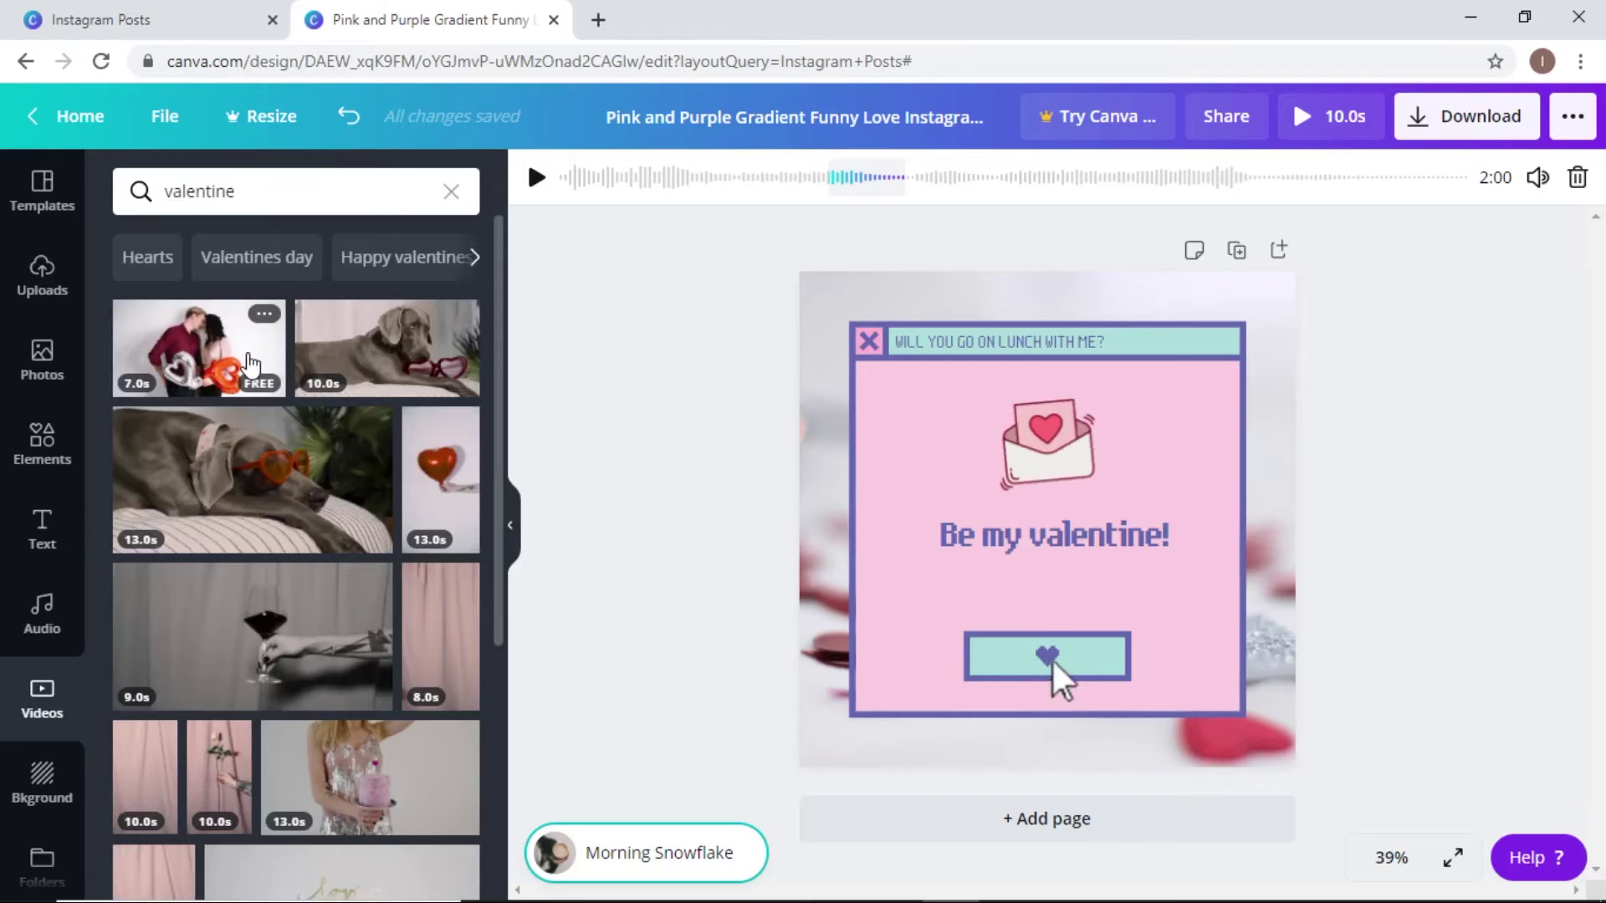
click(249, 361)
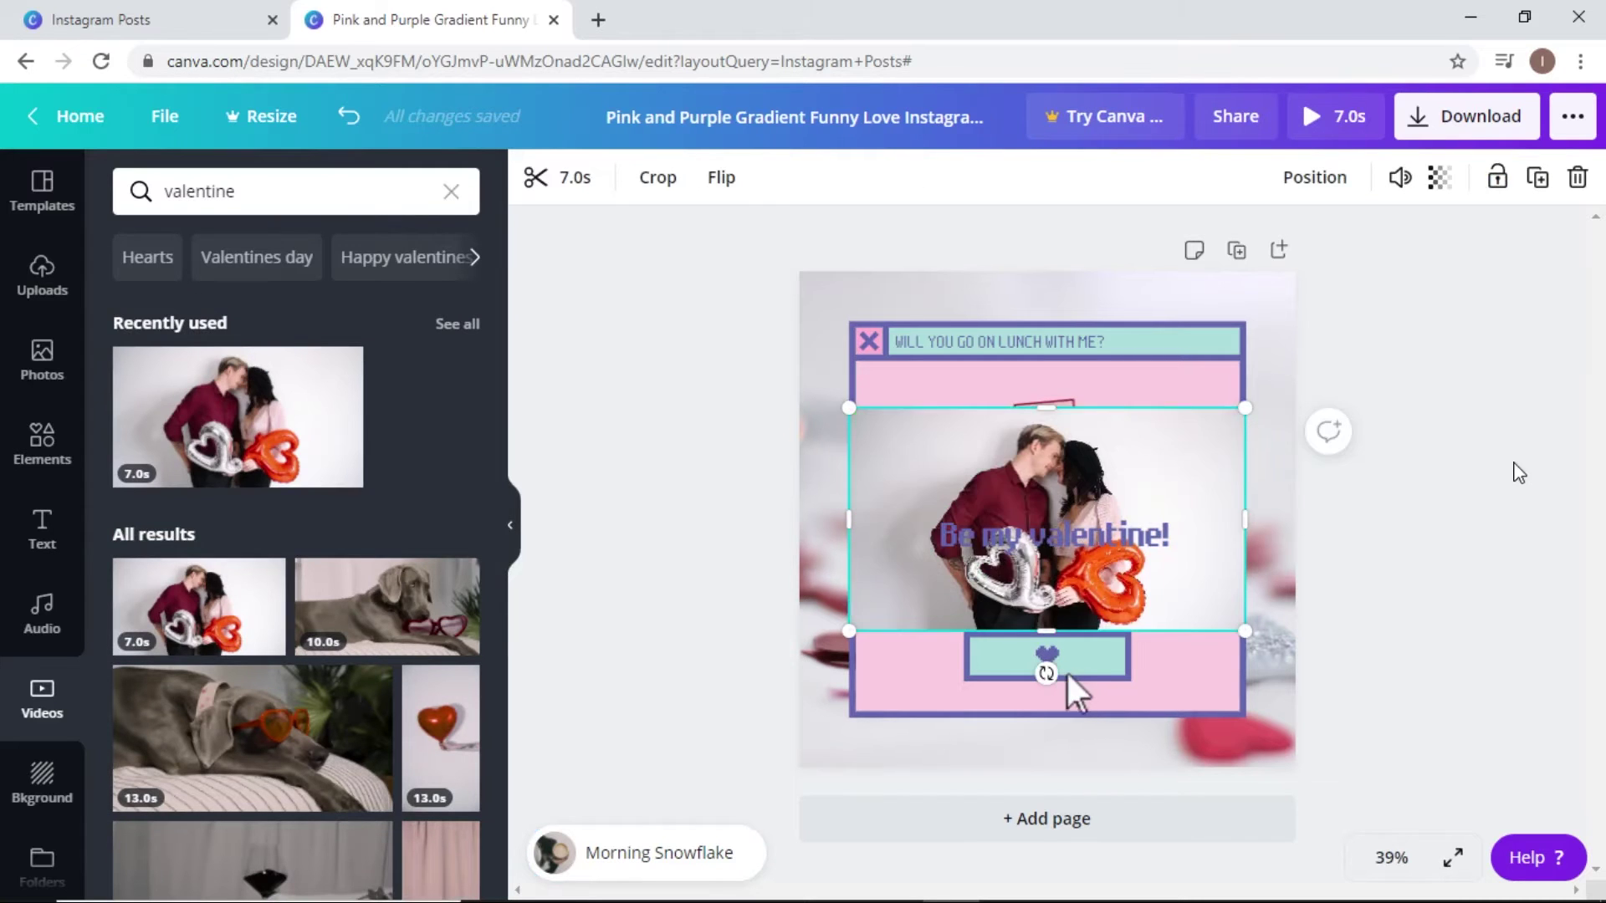
key(Delete)
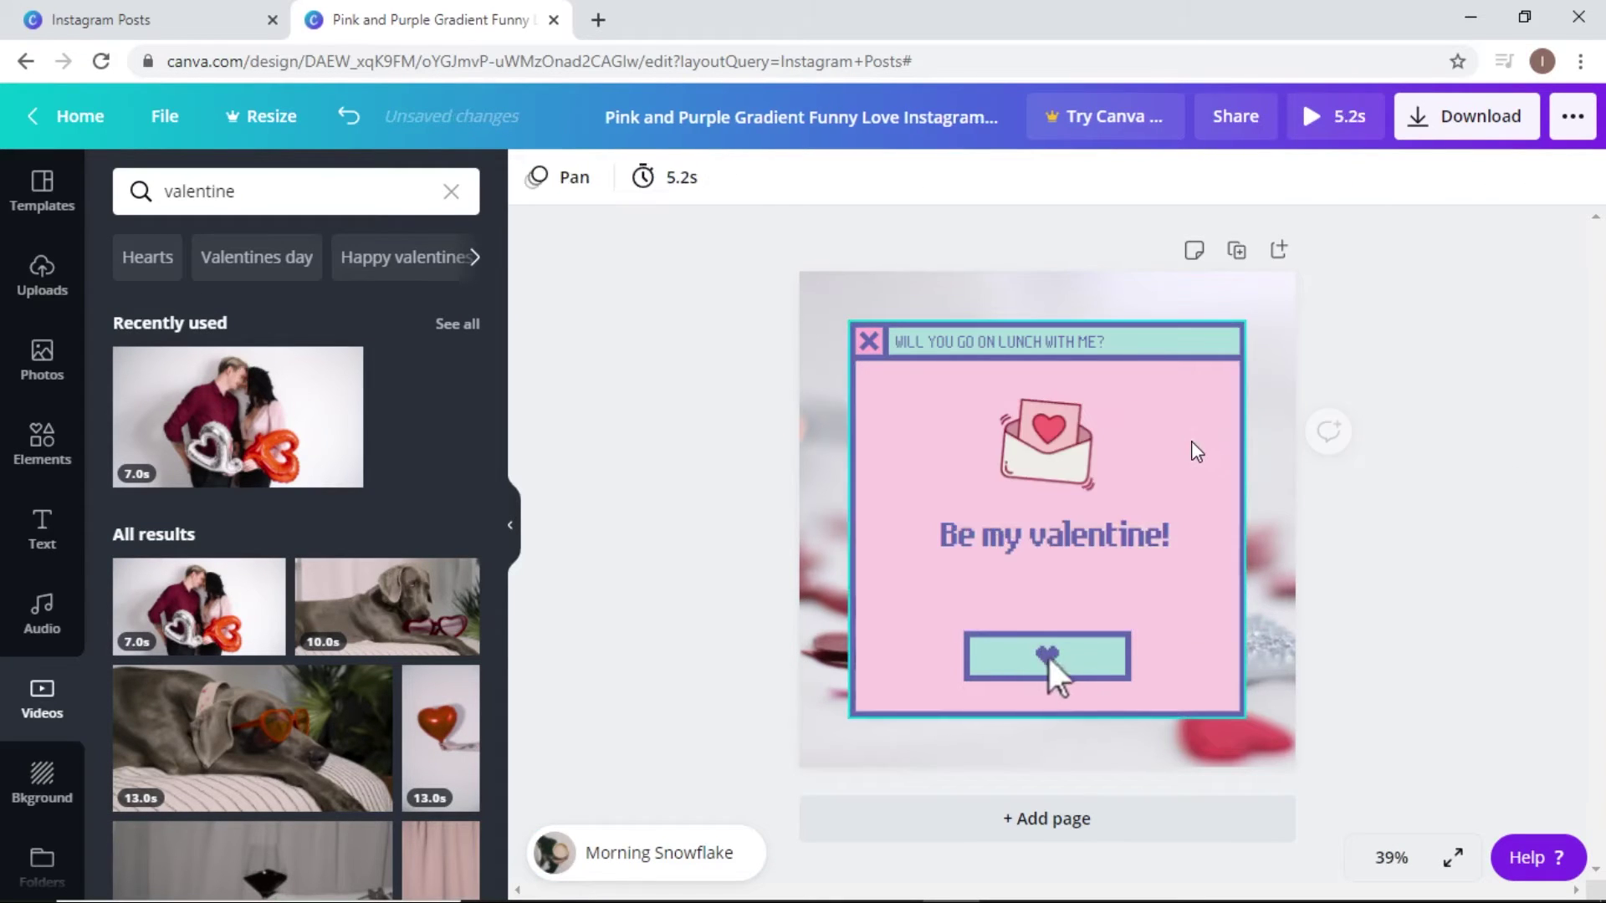
click(335, 596)
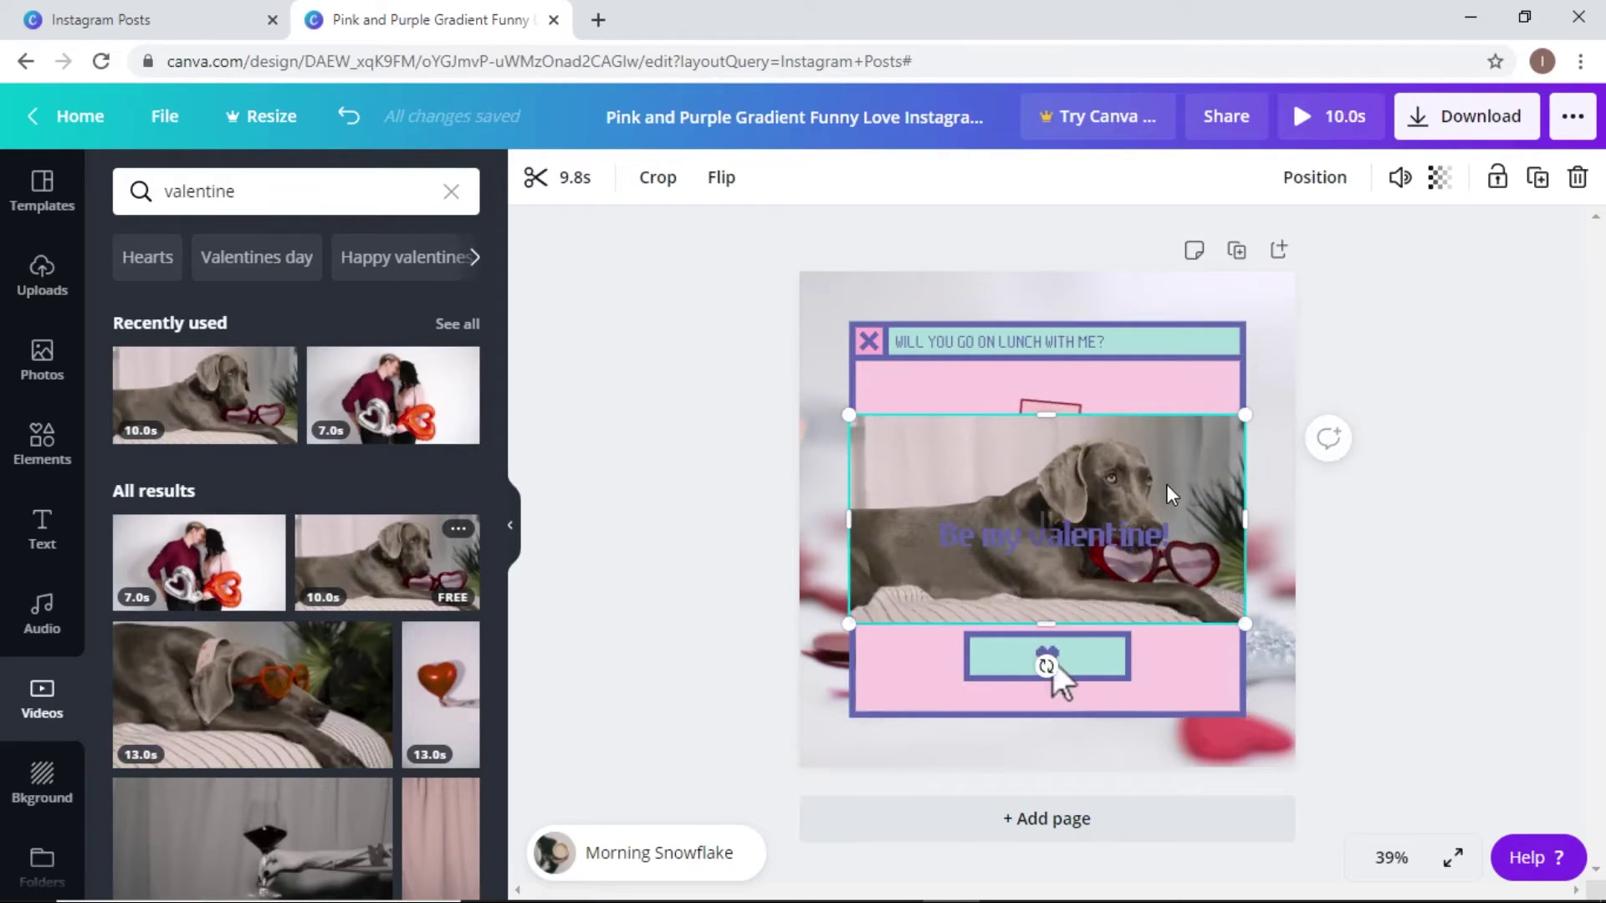
key(Delete)
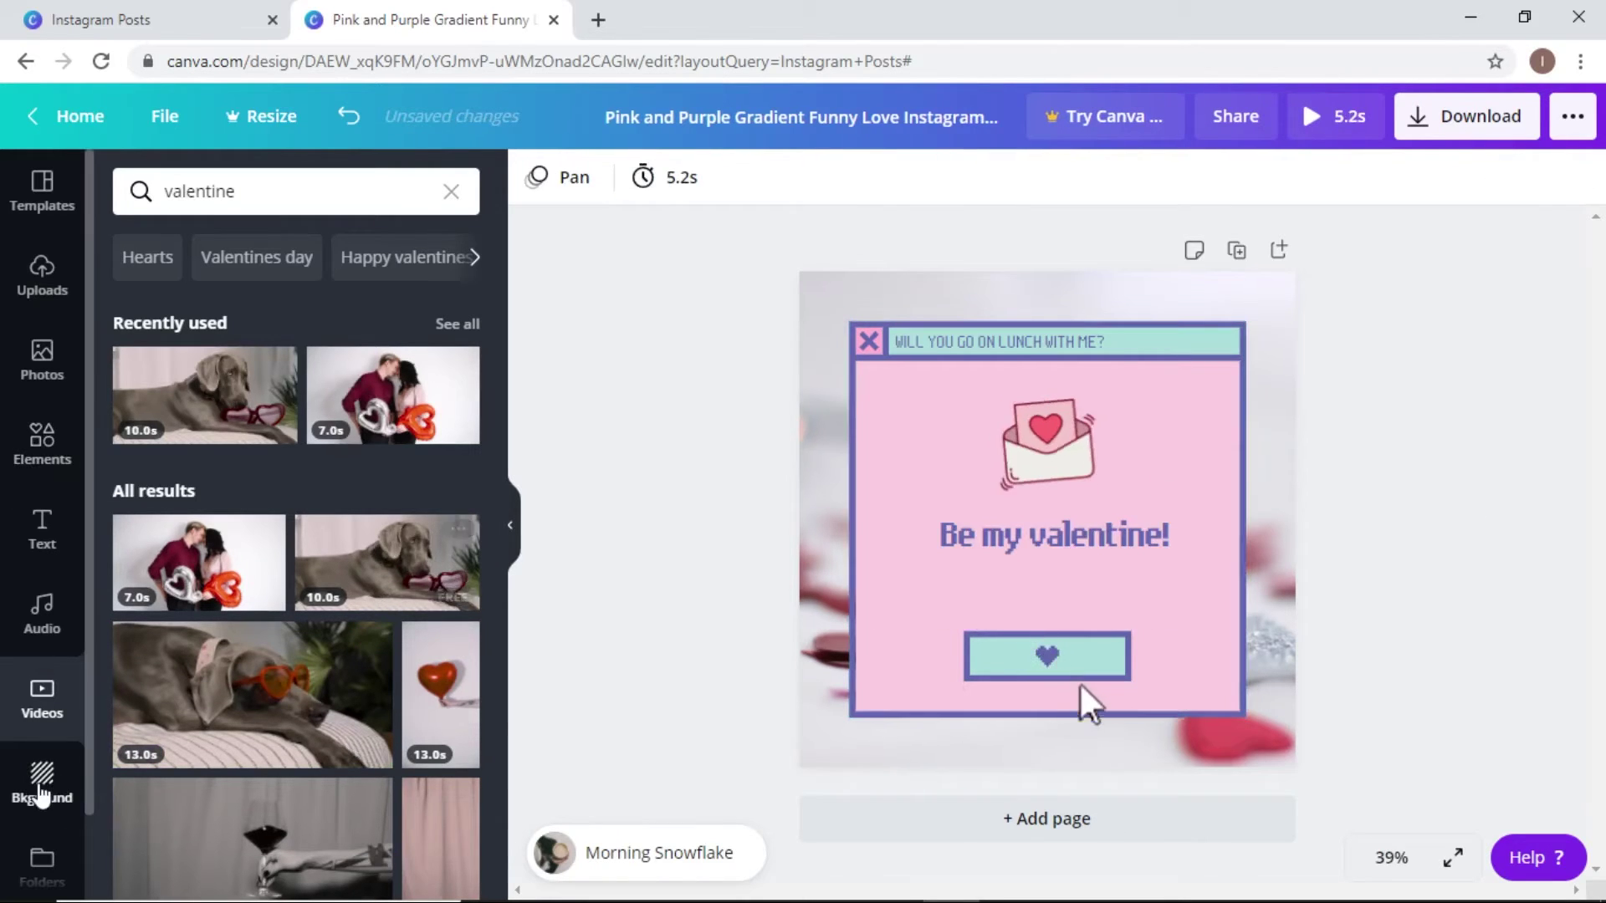
Step: Replace the page background with the free pastel pink-and-purple cloudy sky image
click(41, 786)
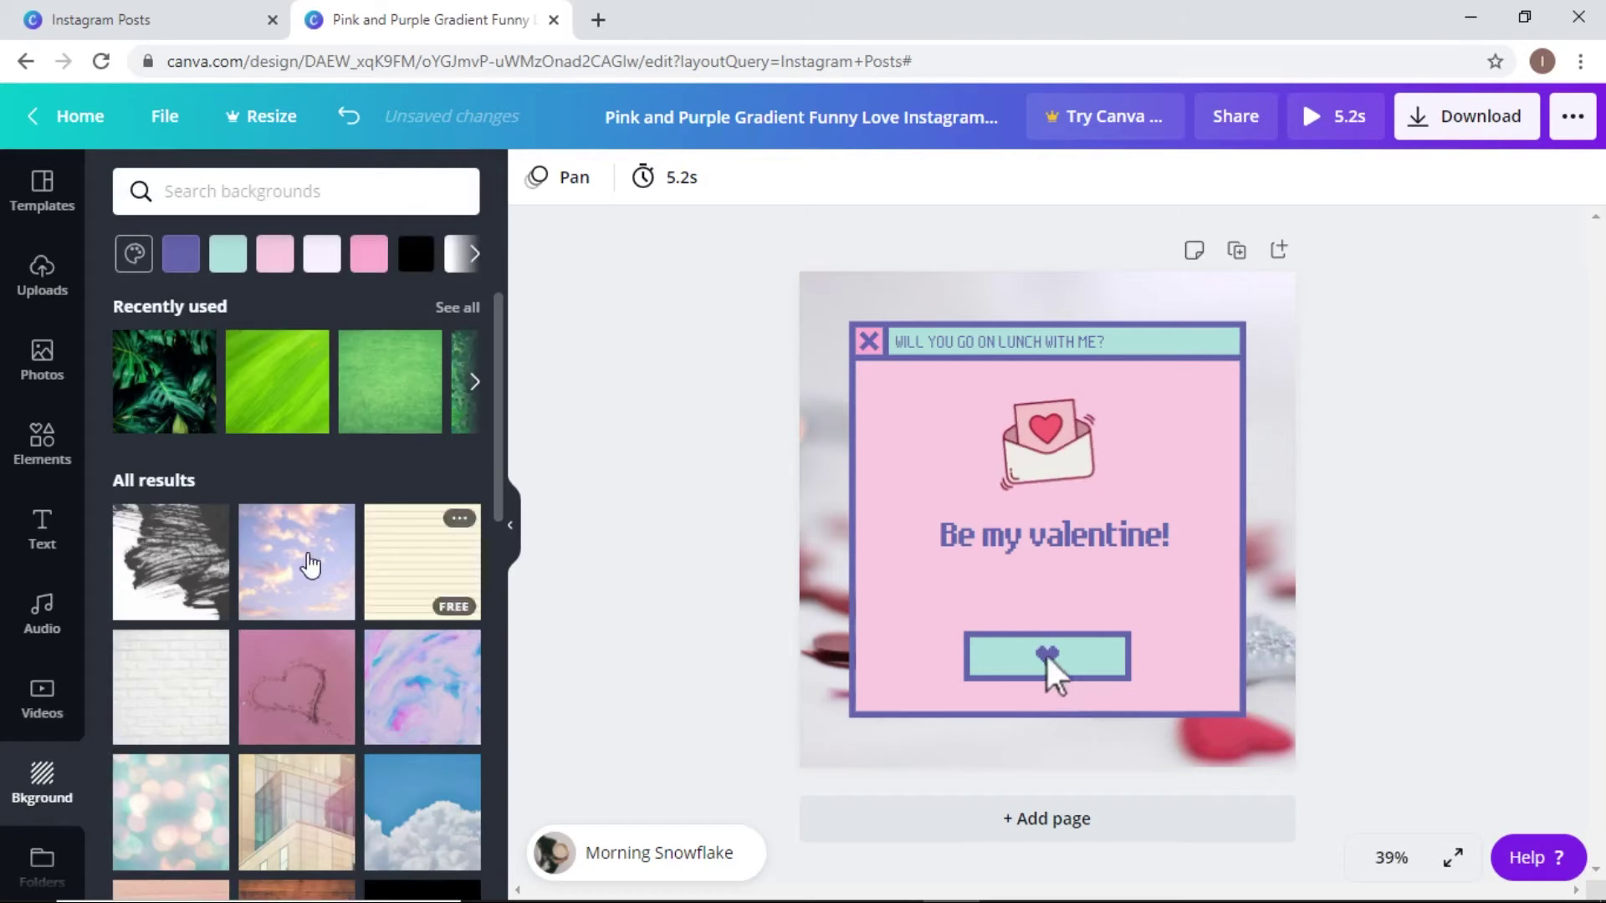
click(297, 569)
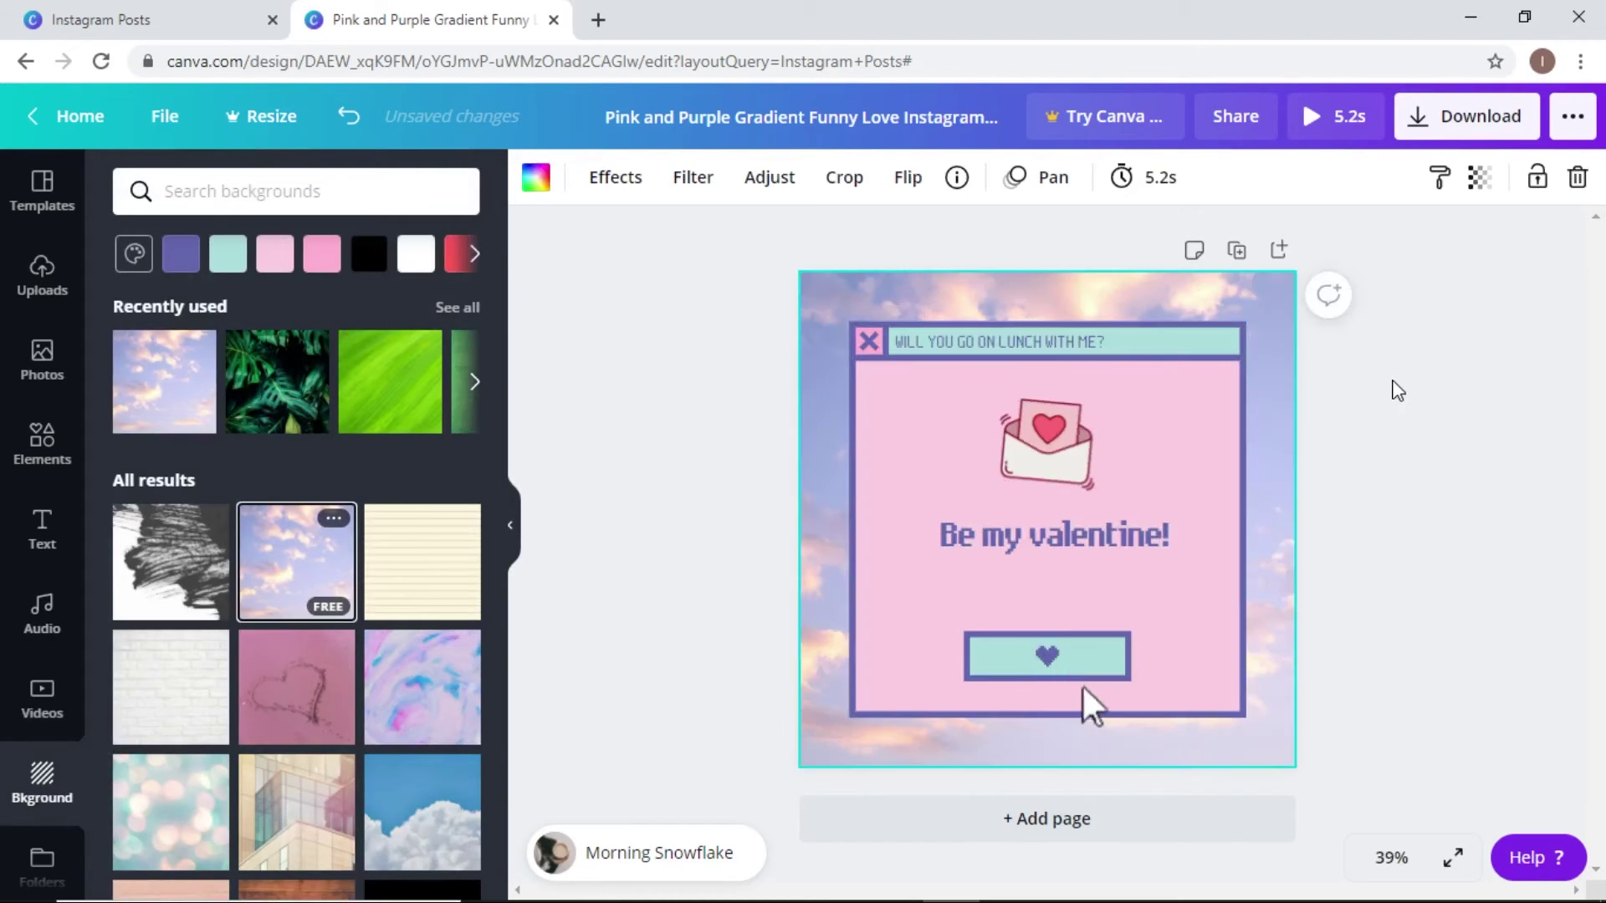
click(1543, 441)
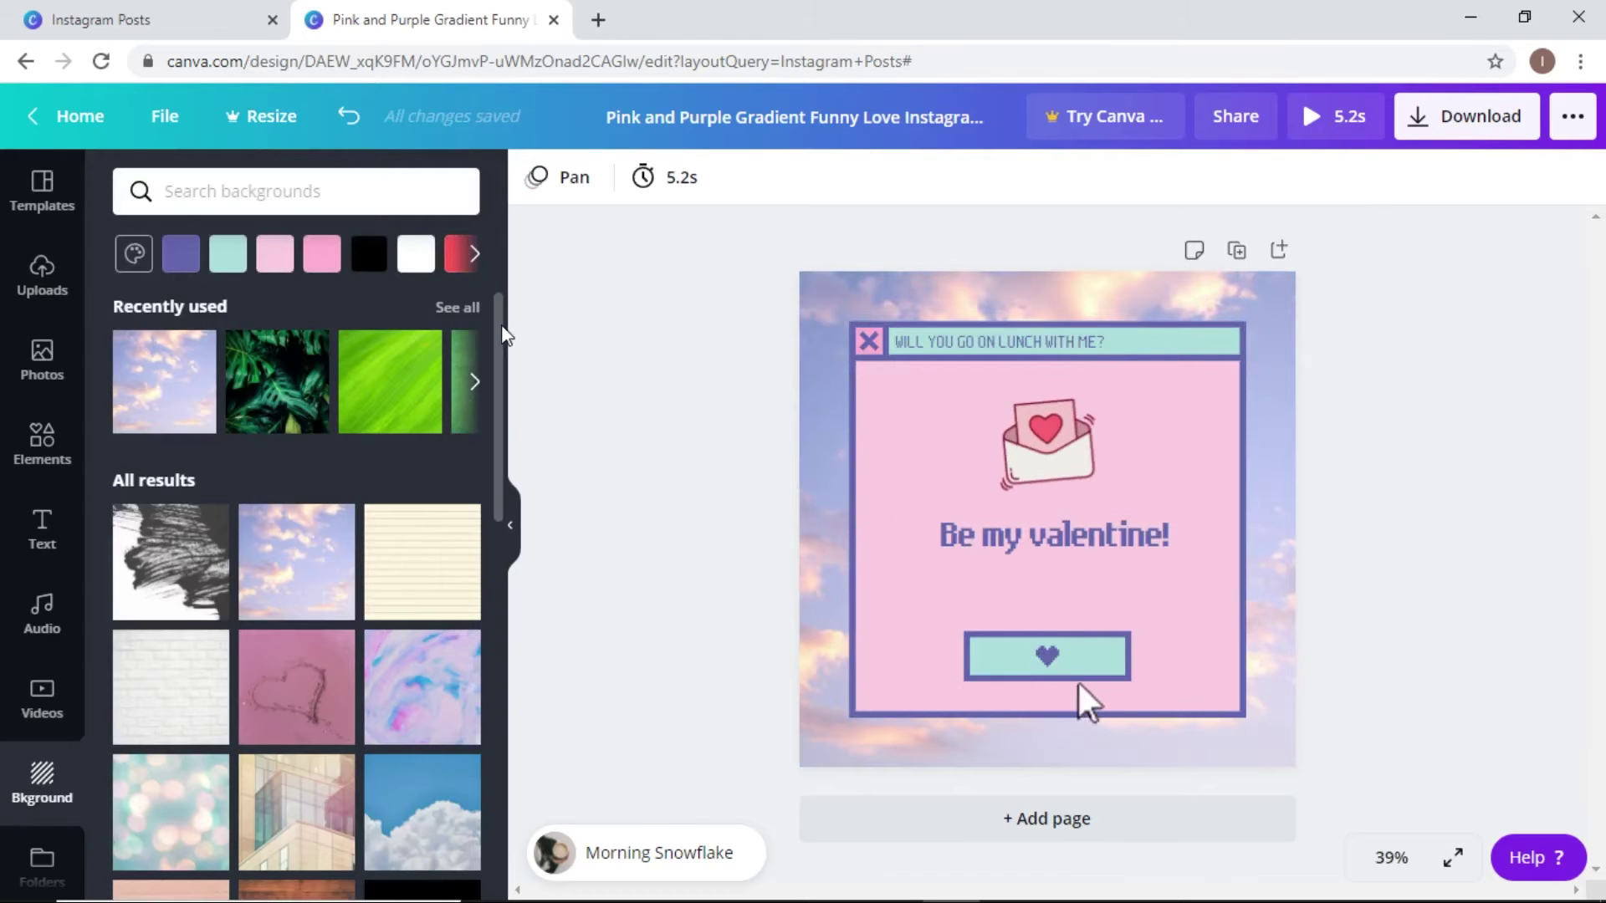
Step: Try the blue sky with white clouds as the background, and switch back to the pastel cloudy sky
drag(498, 346, 469, 482)
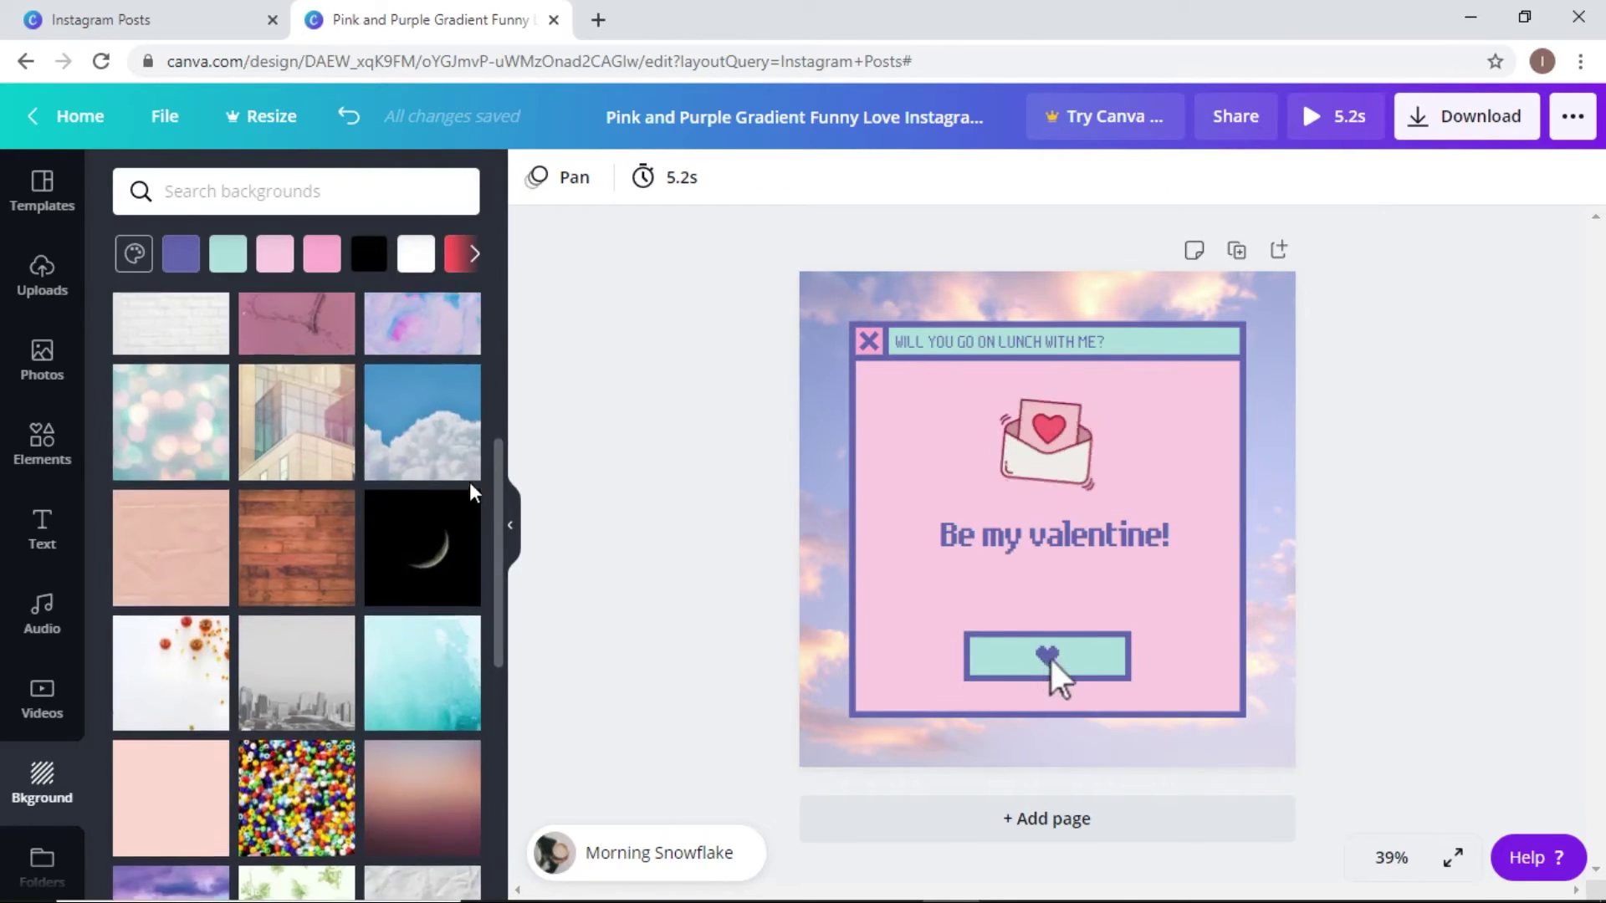
click(448, 463)
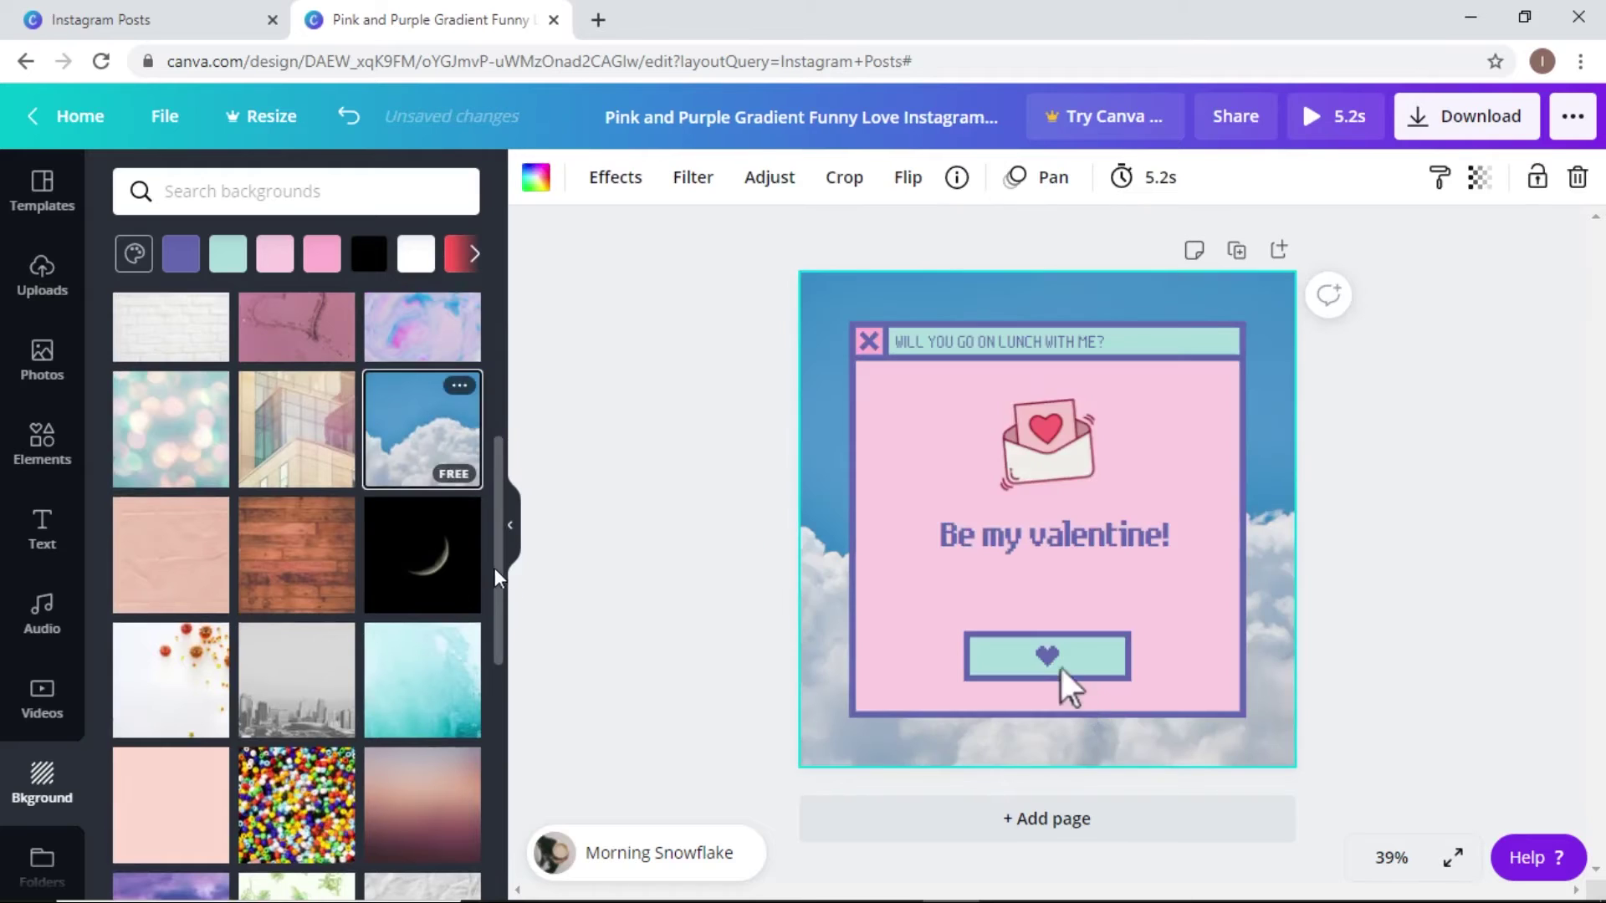
drag(495, 565, 501, 465)
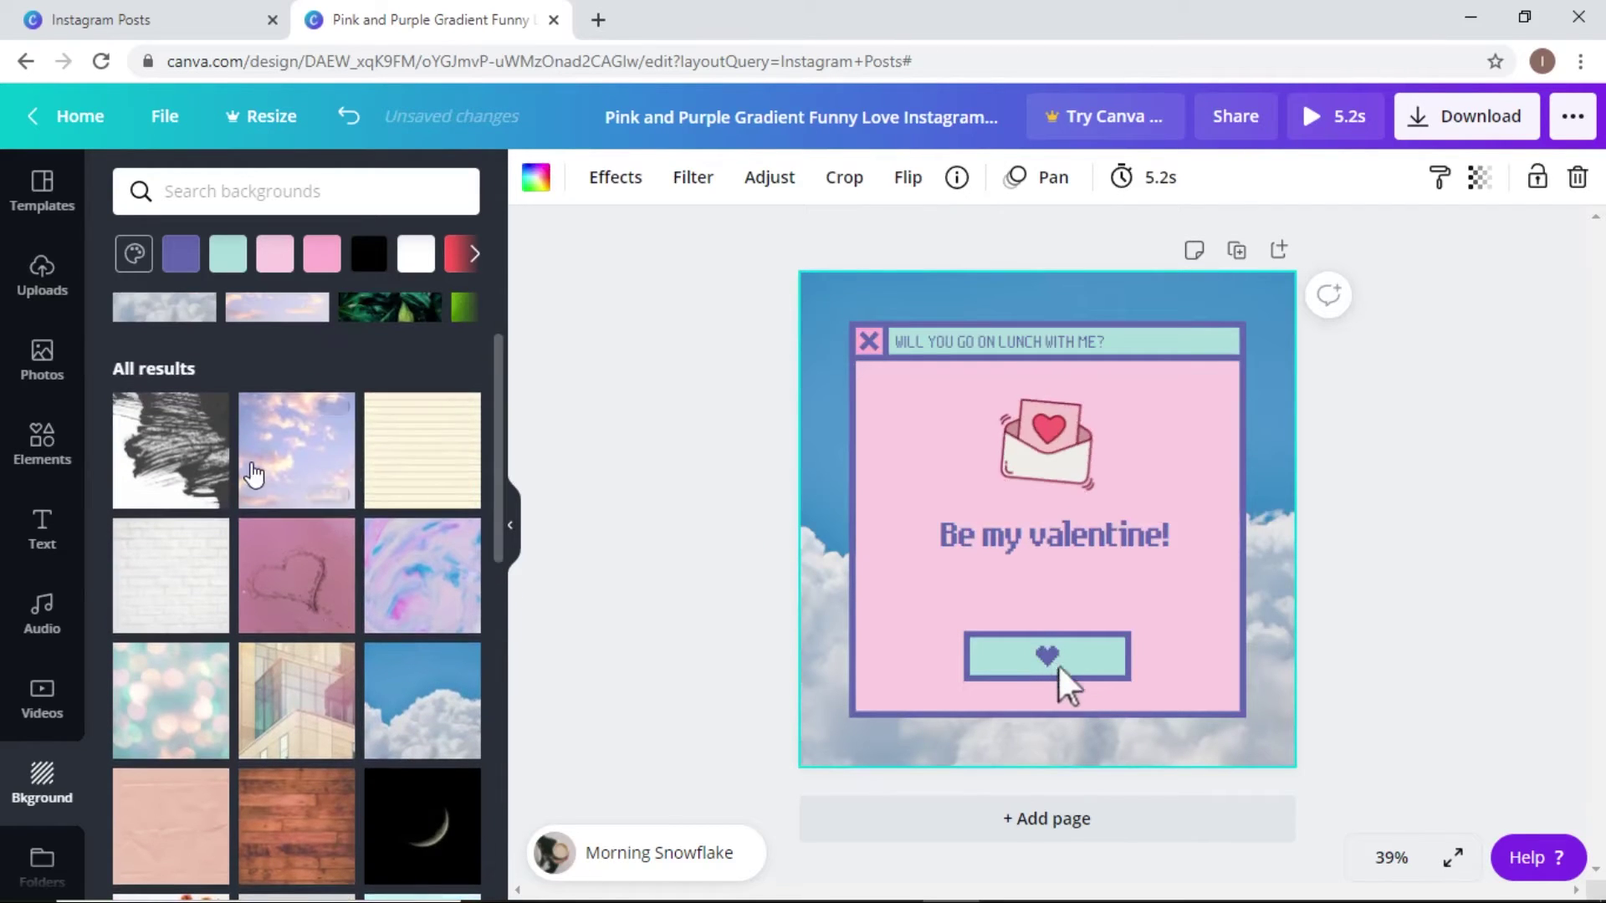
click(242, 471)
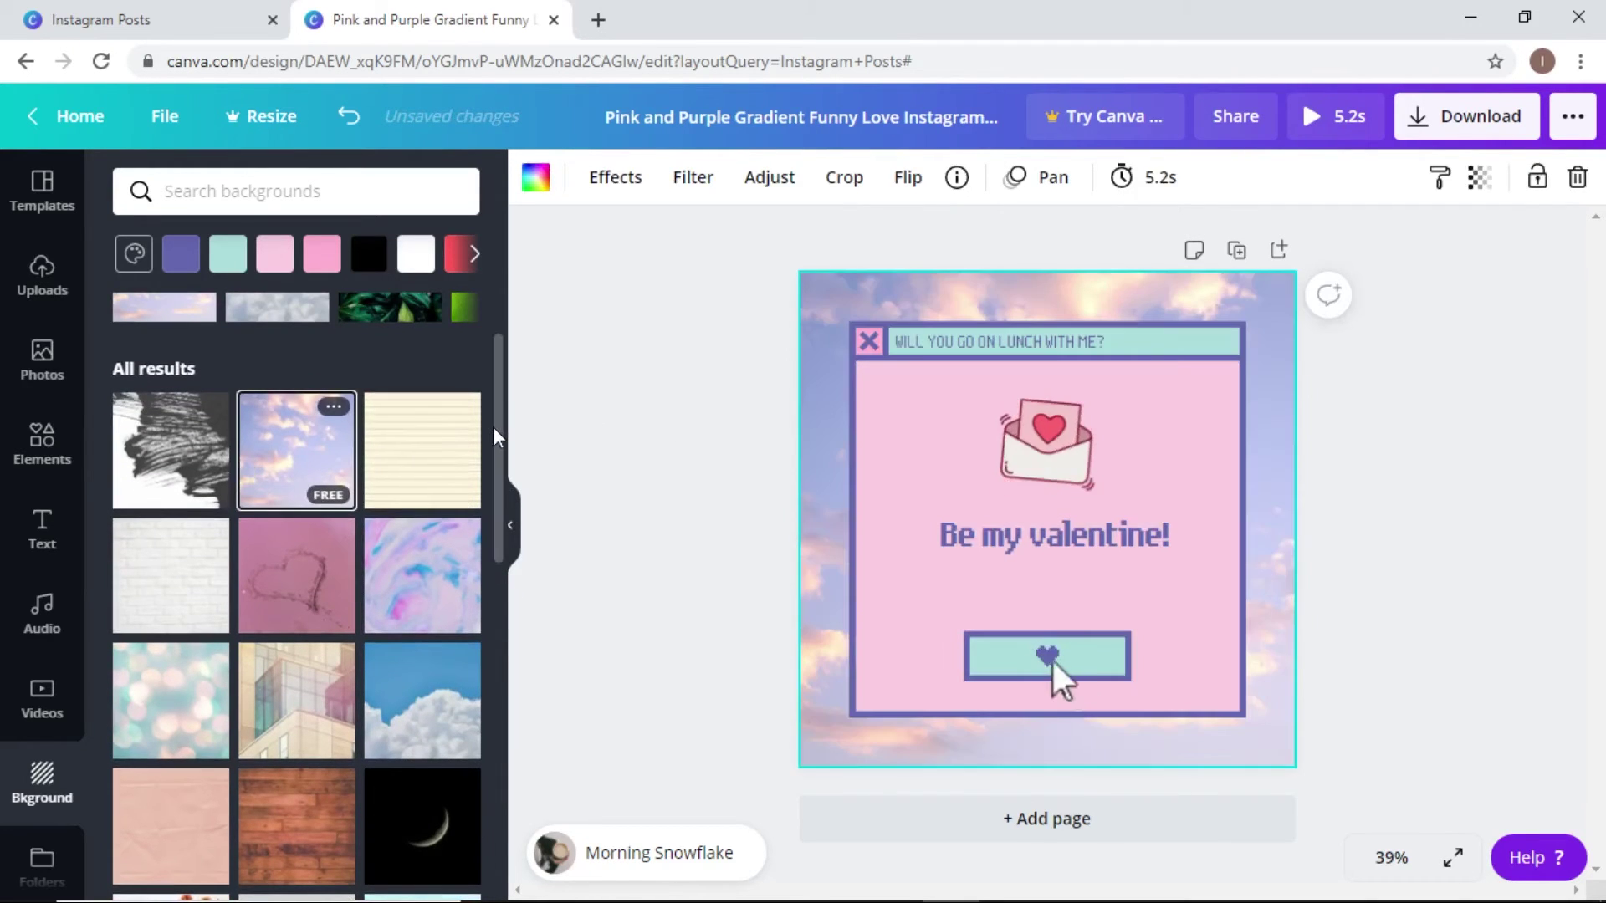
Step: View the layering and page alignment options for the pink window group without applying any
click(1196, 454)
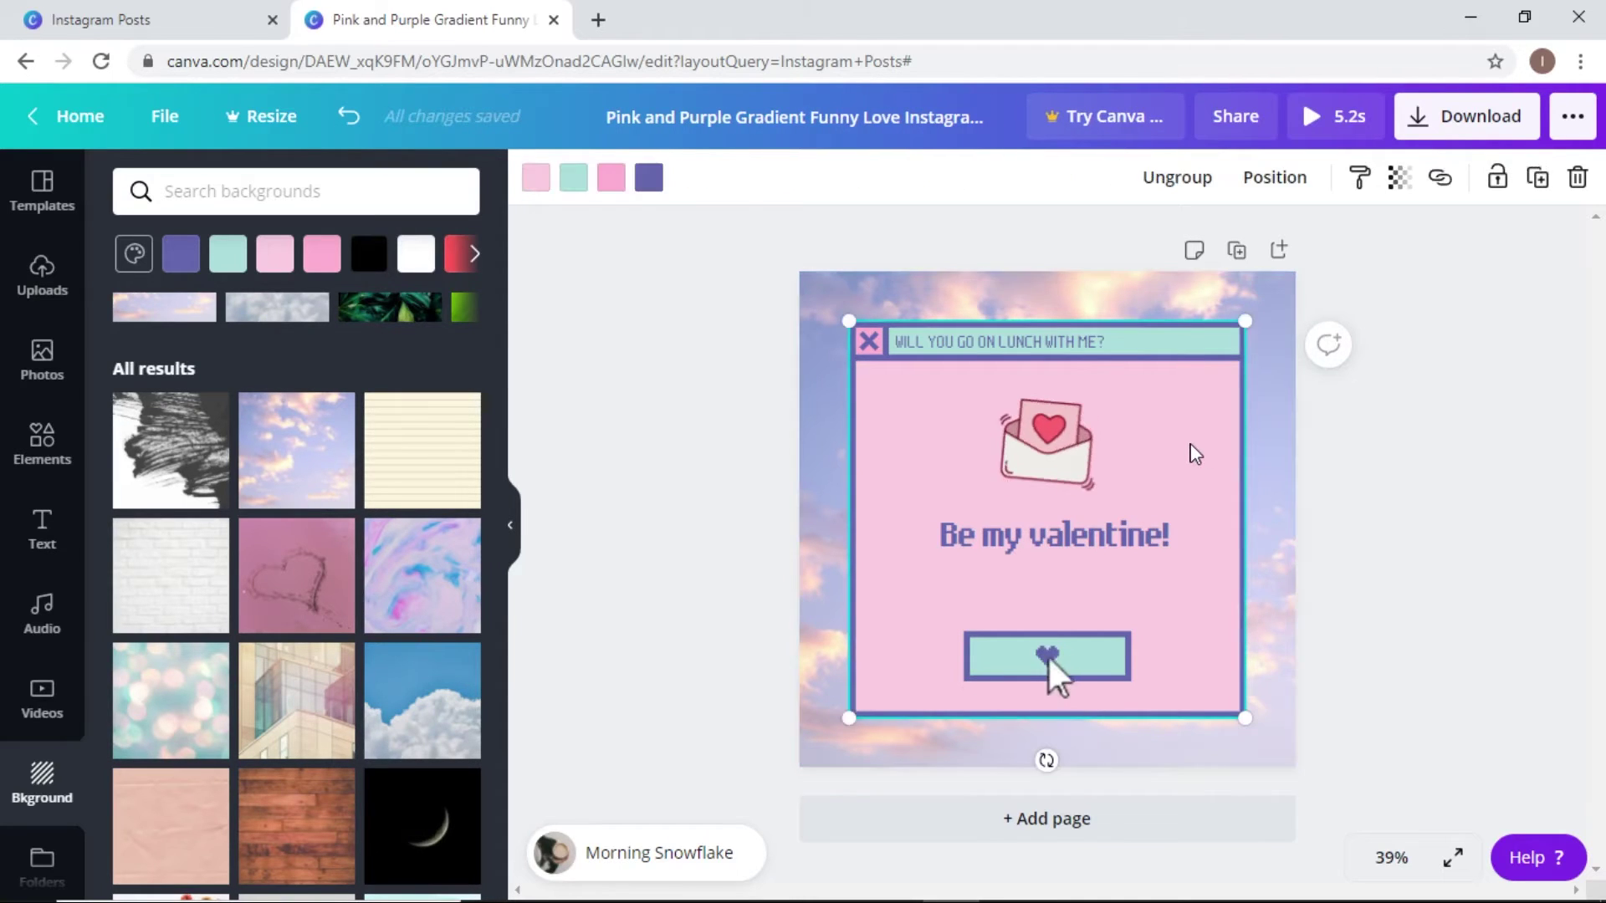
click(1302, 178)
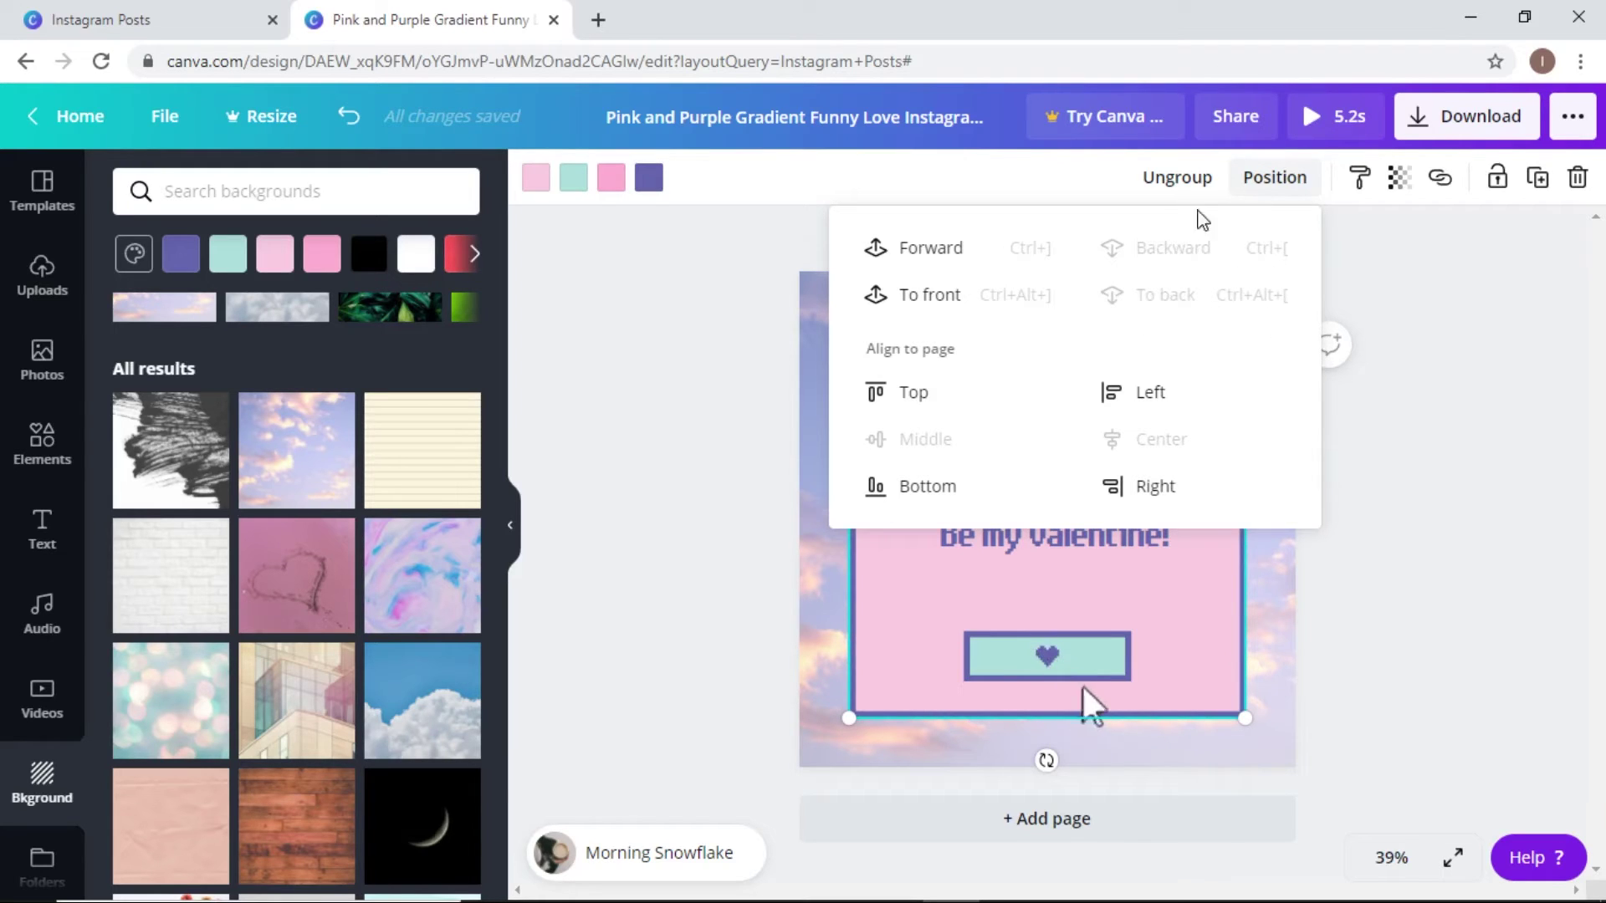
click(1427, 573)
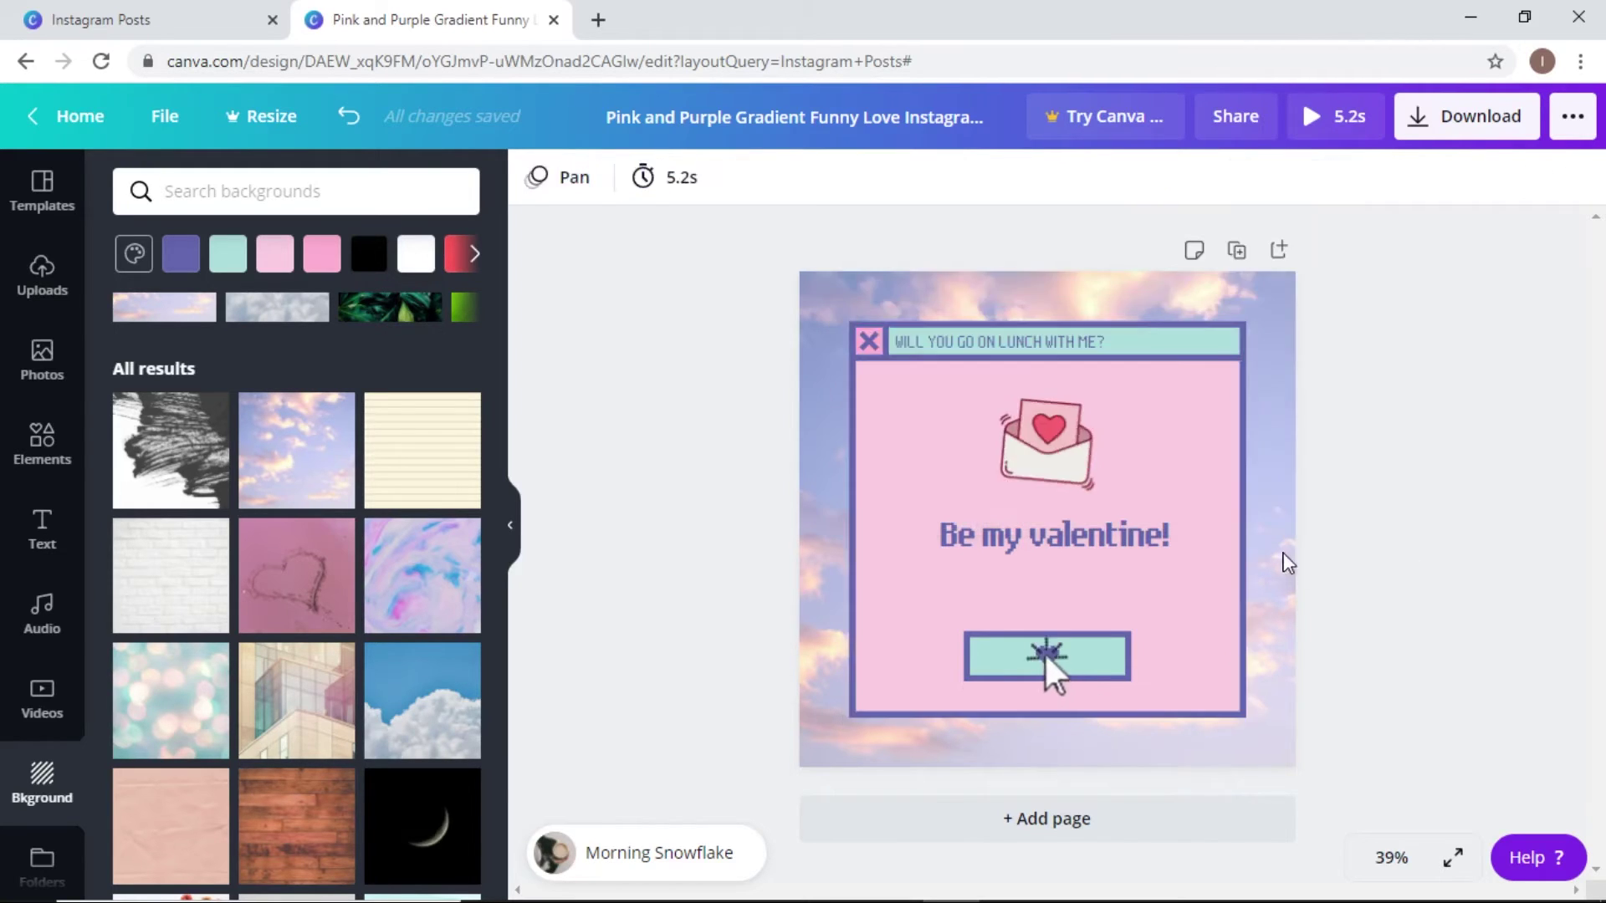
Step: Detach the pastel sky image from the page background
click(1275, 546)
right_click(1275, 547)
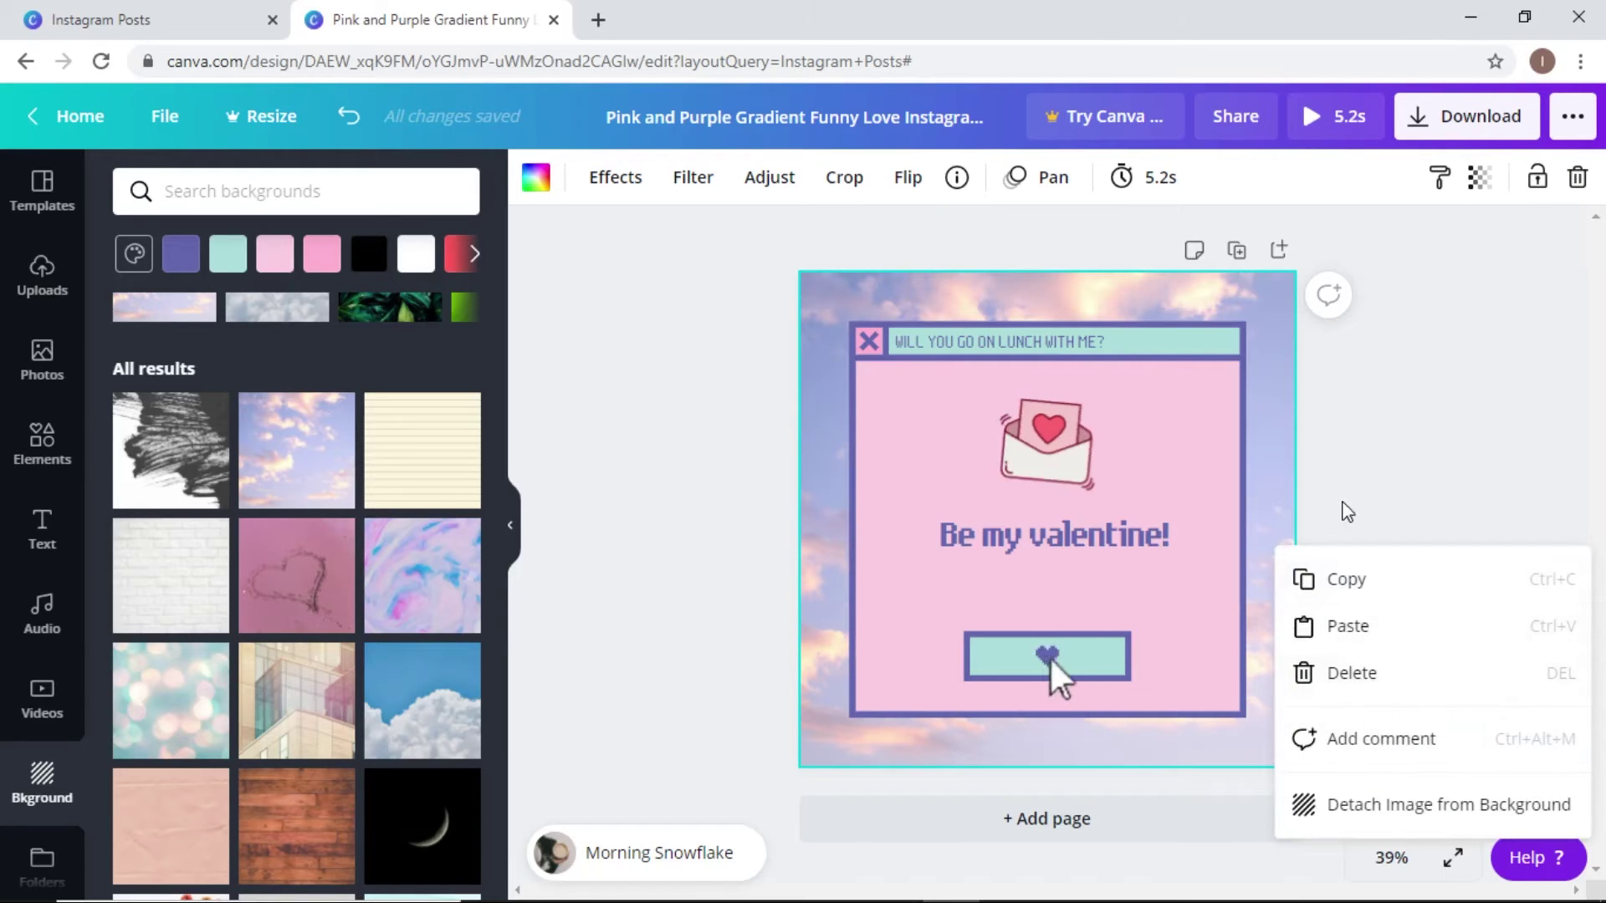
click(1363, 805)
click(1380, 549)
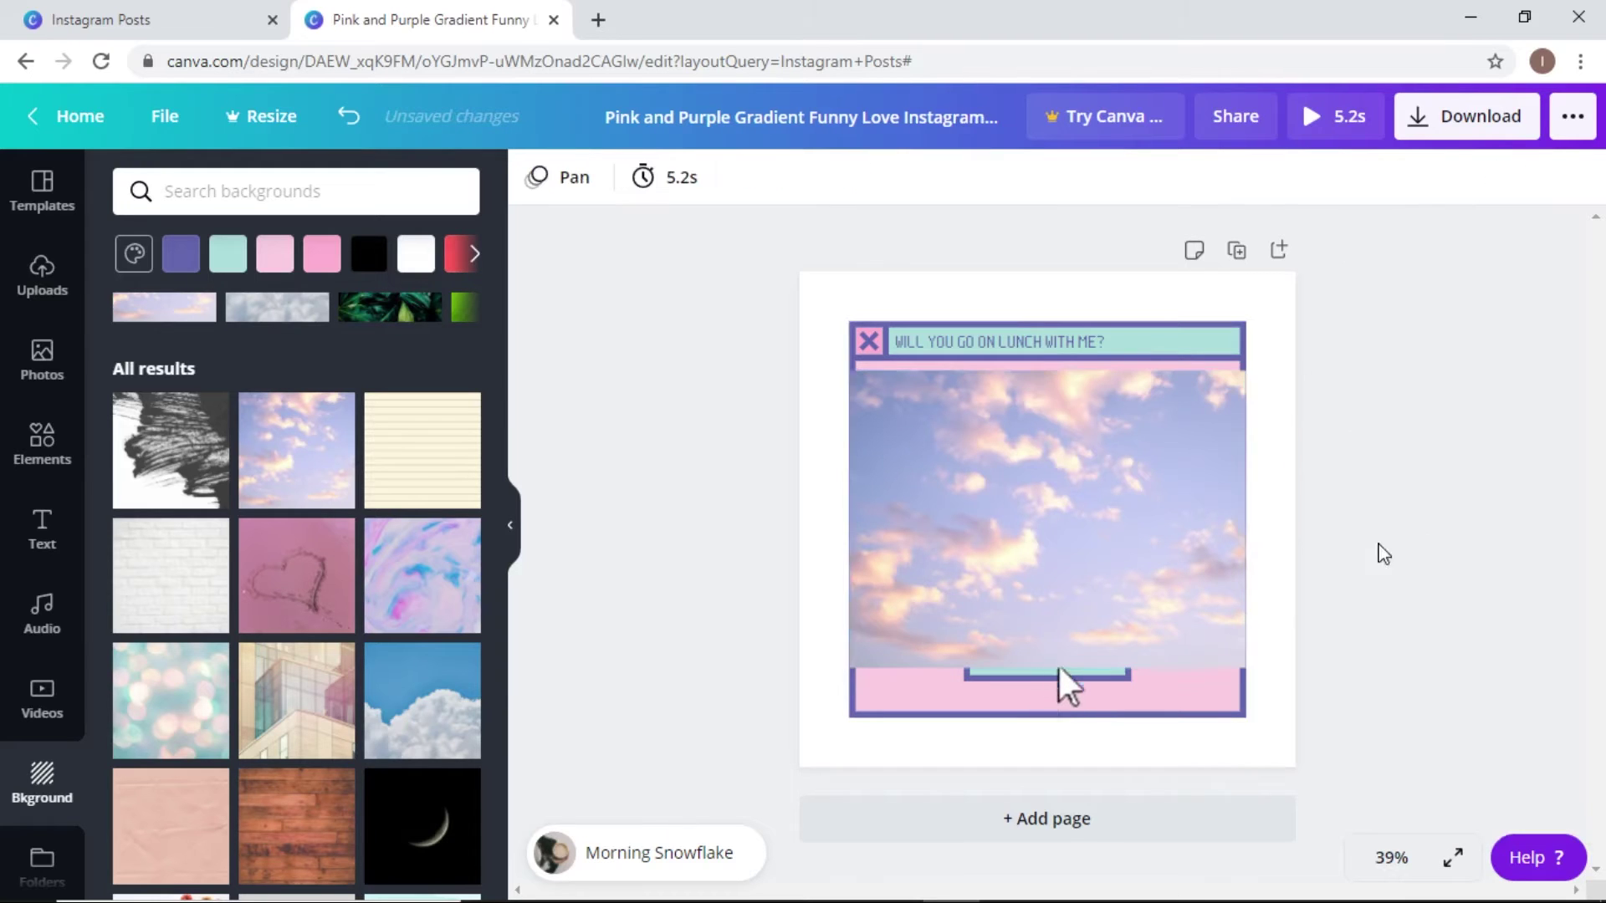
Step: Shrink the detached sky image, move it partly off the page's left edge, and send it to the back
click(1166, 474)
drag(1302, 260, 1225, 381)
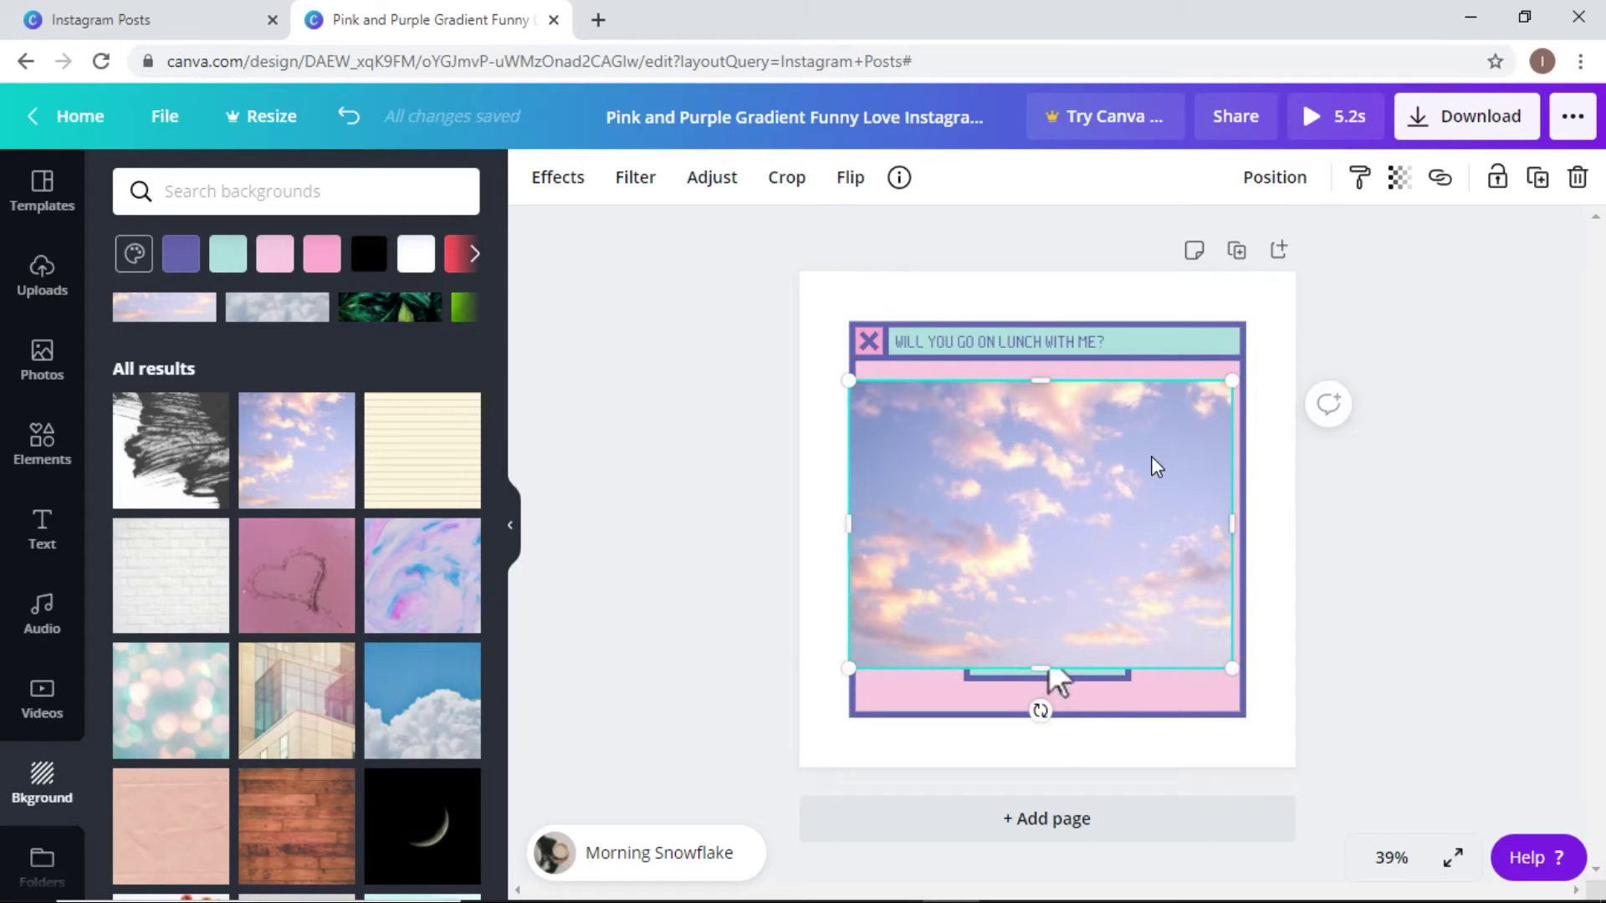
drag(1152, 460, 1052, 452)
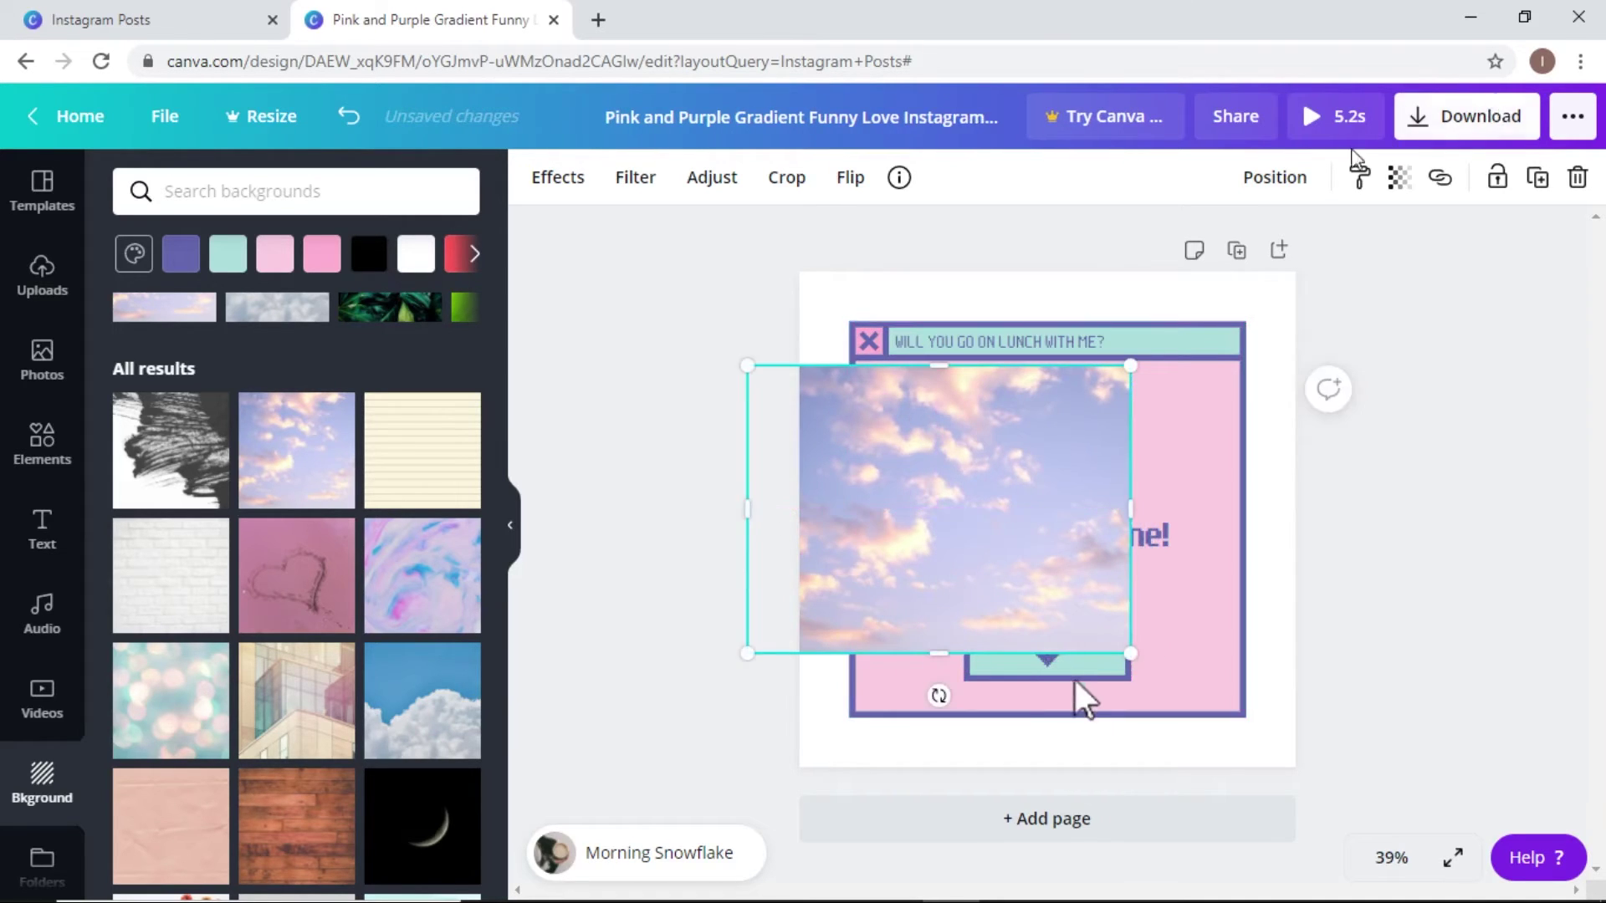
click(1270, 177)
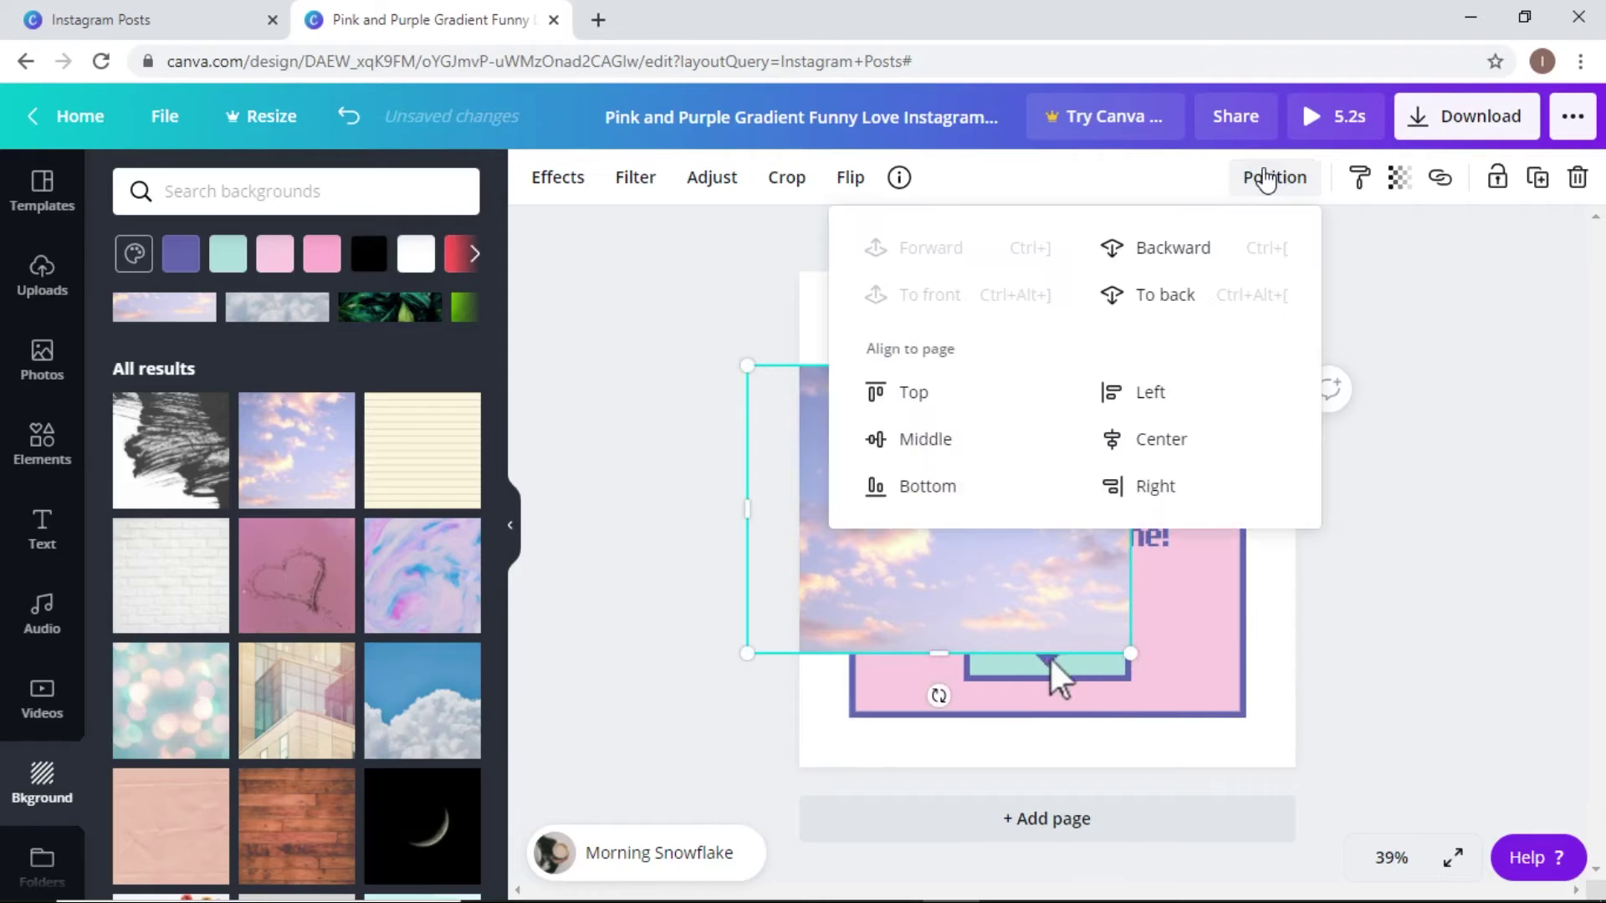
click(1154, 296)
click(1498, 580)
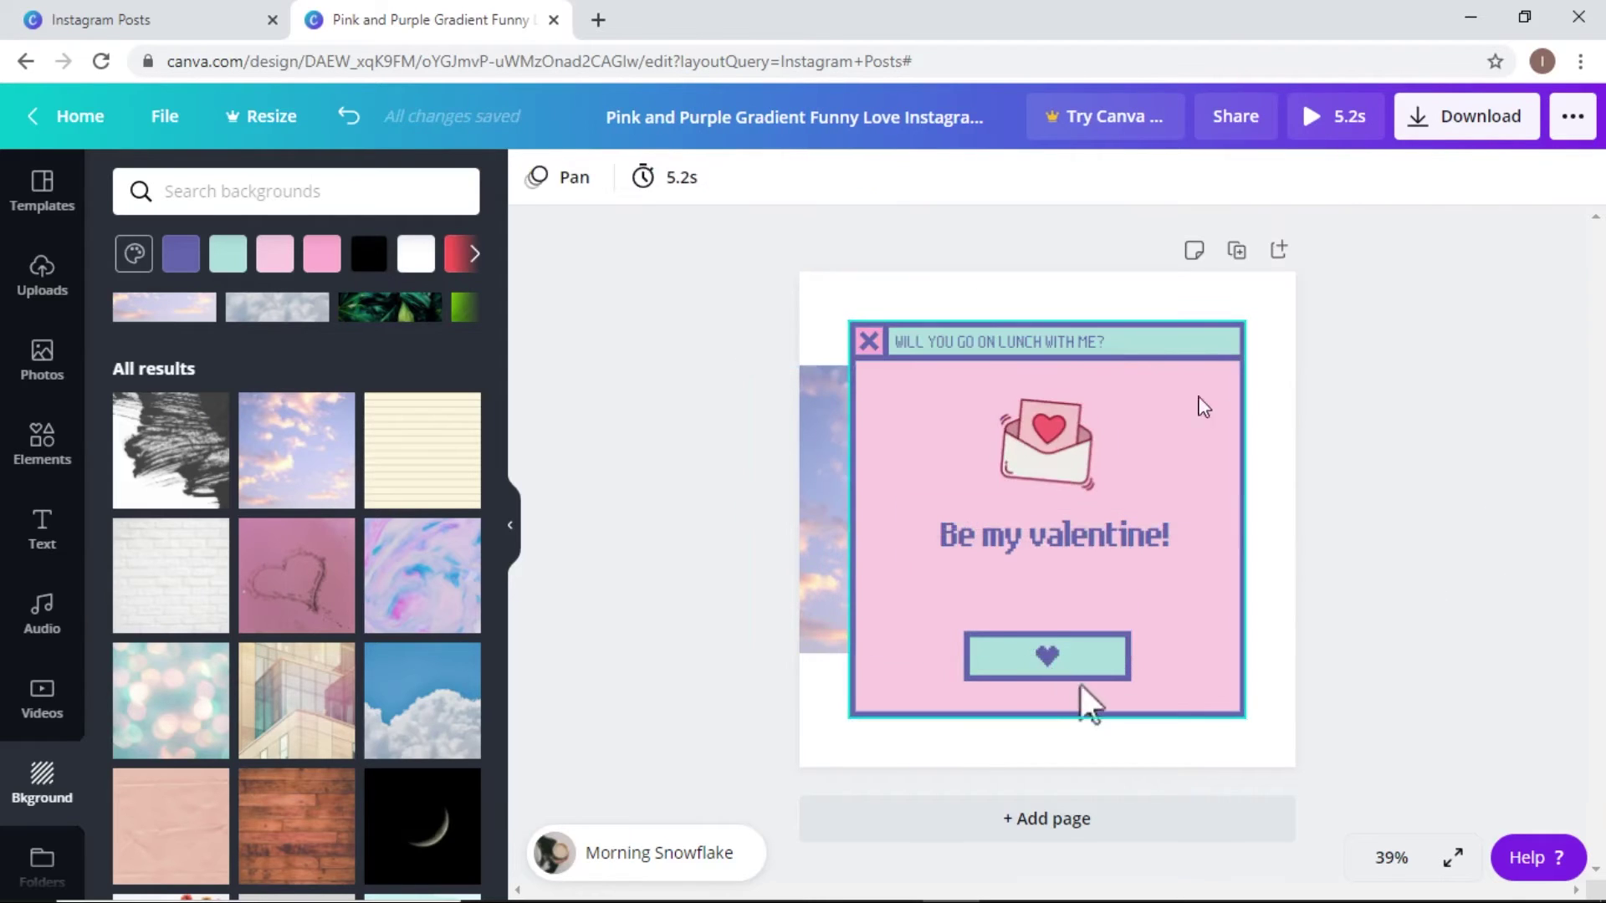
Step: Try sending the pink window group to the back, and undo the changes back to the pastel sky as page background
click(1191, 434)
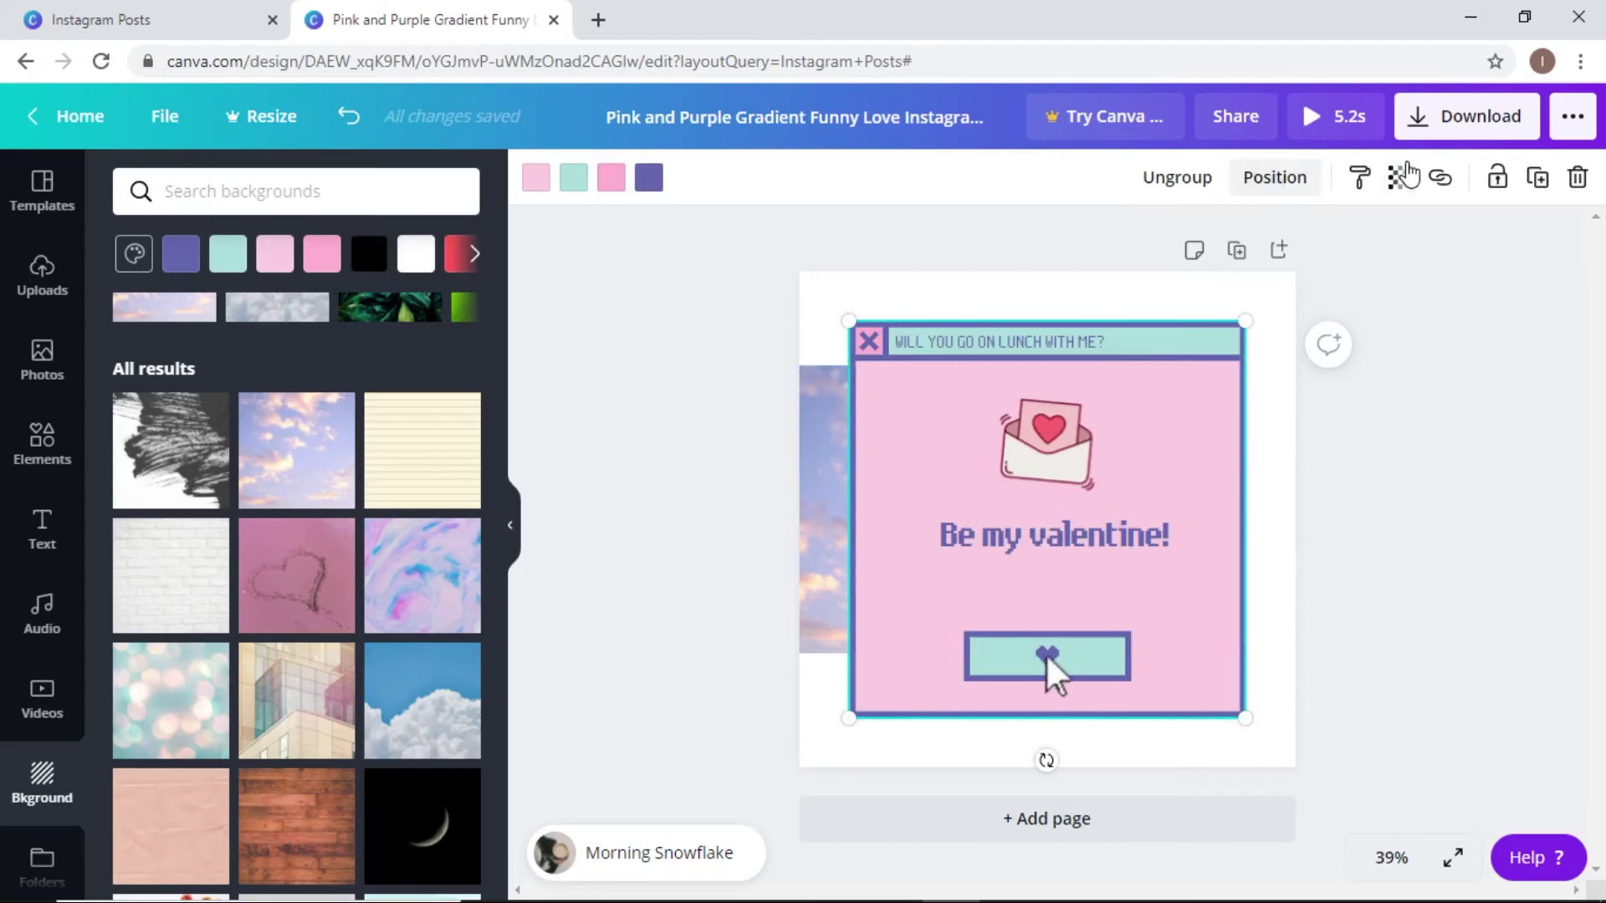
click(1274, 178)
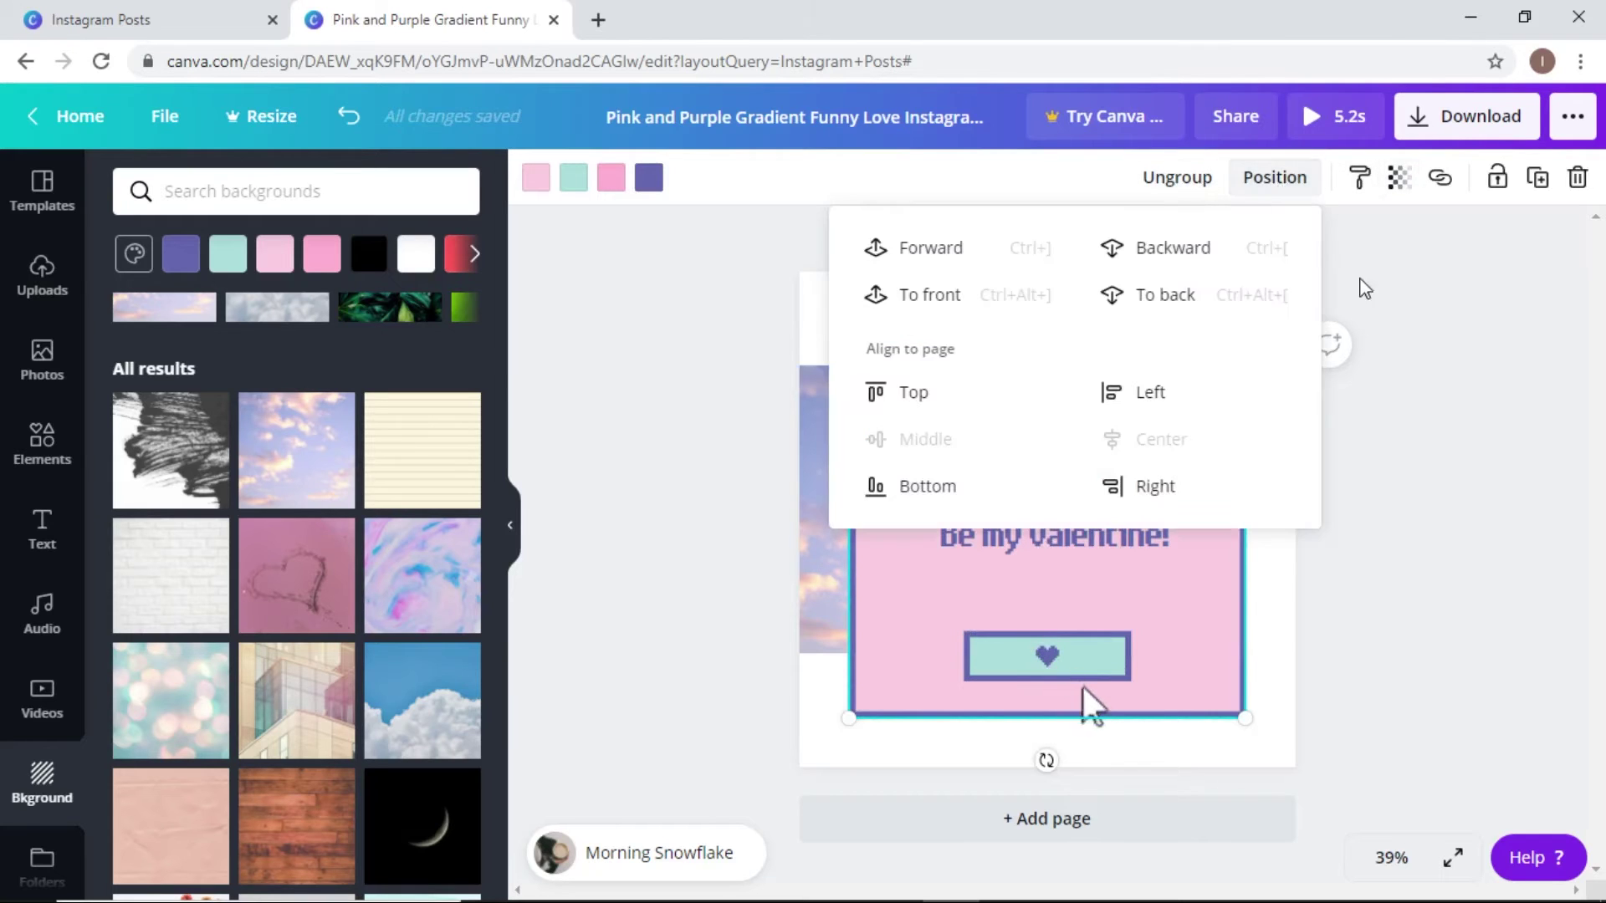
click(1212, 307)
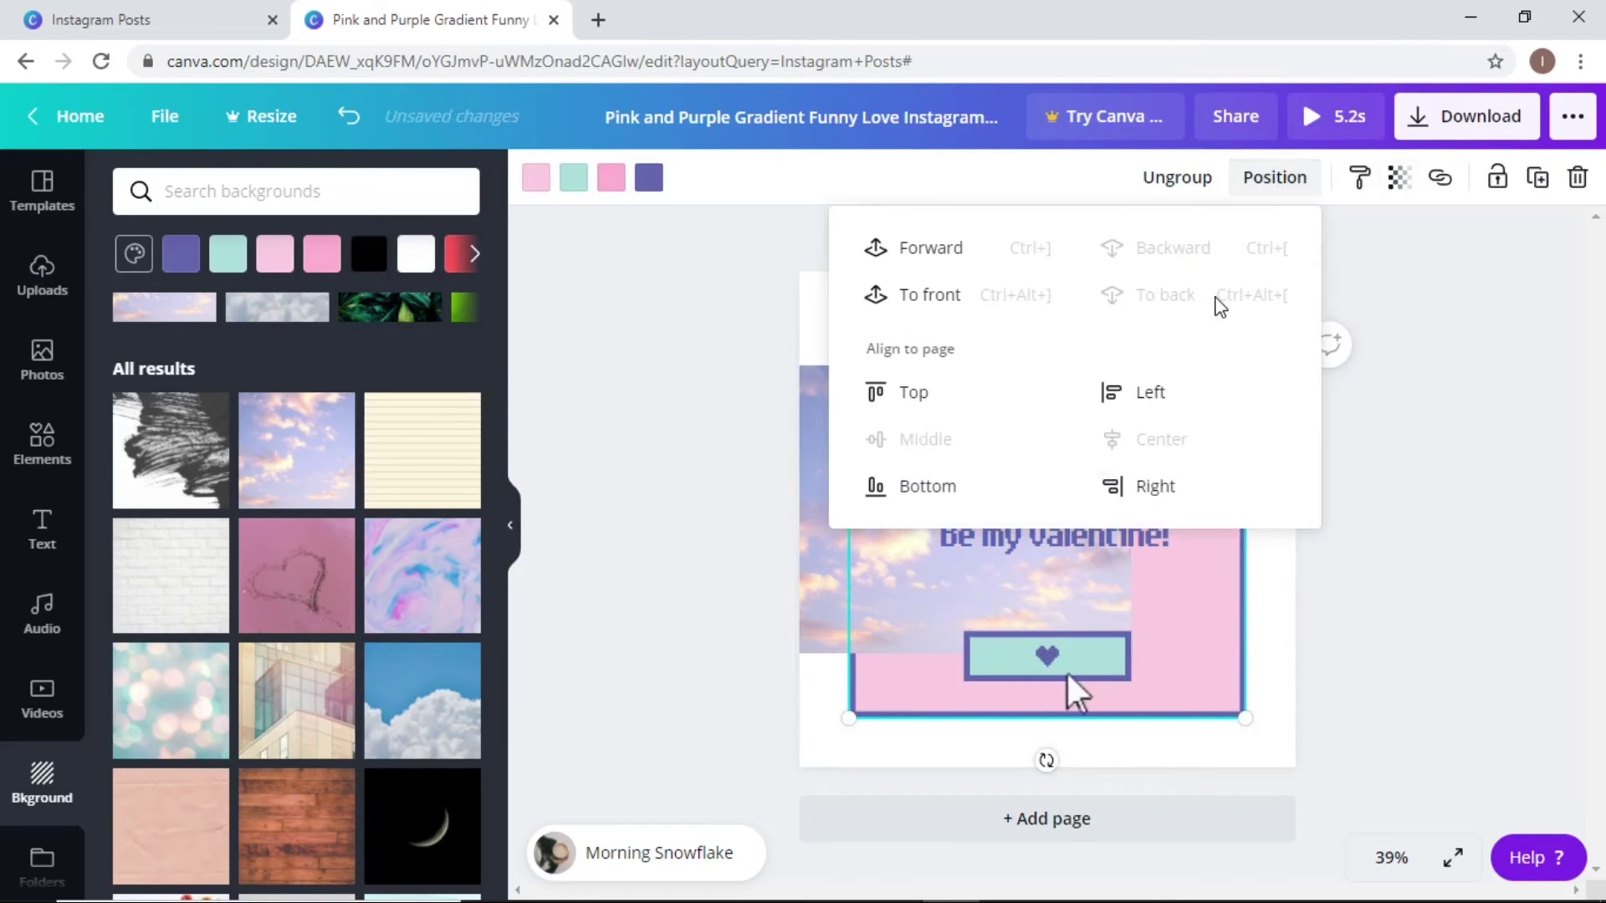
click(1563, 670)
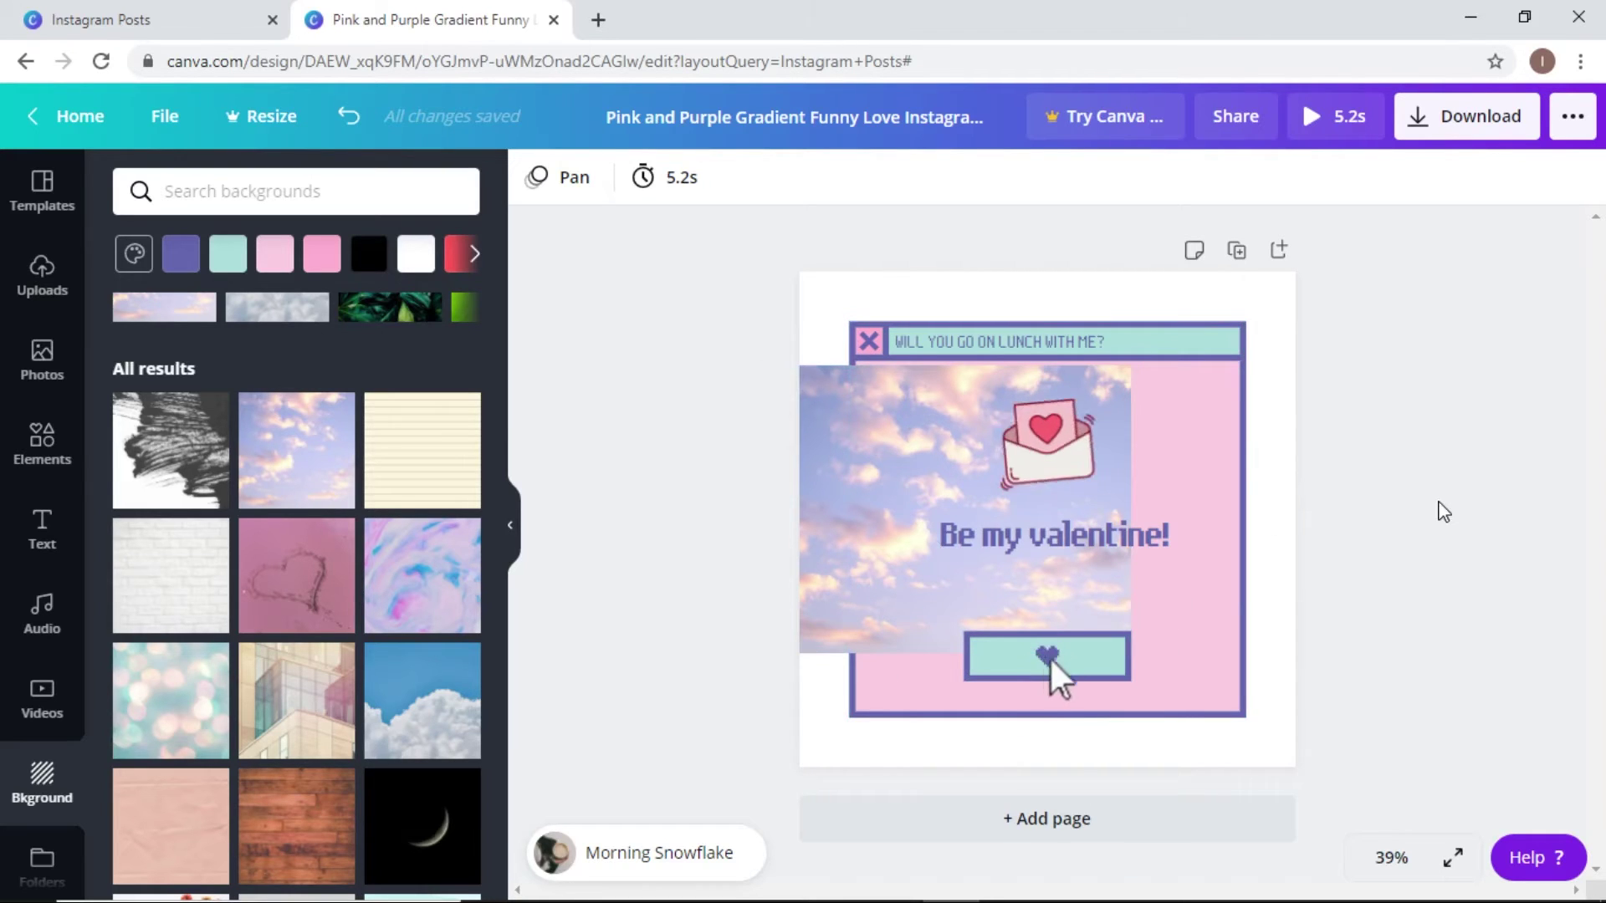
key(ctrl+z)
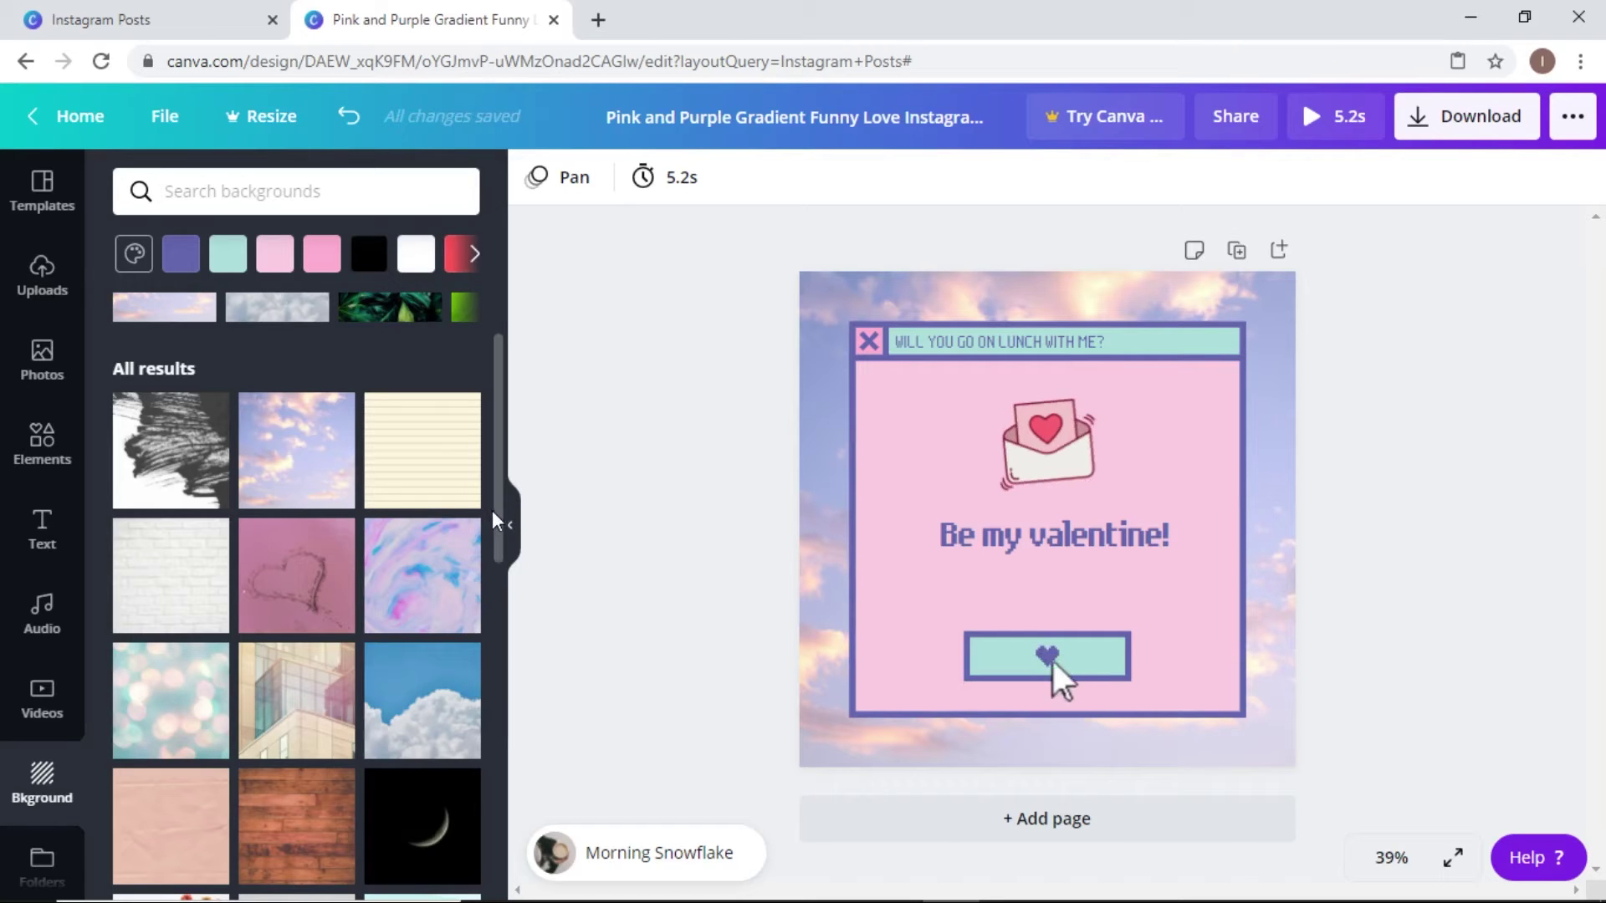
Step: Browse more backgrounds, view the available folders, and look inside the Likes folder
scroll(500, 549, down, 3)
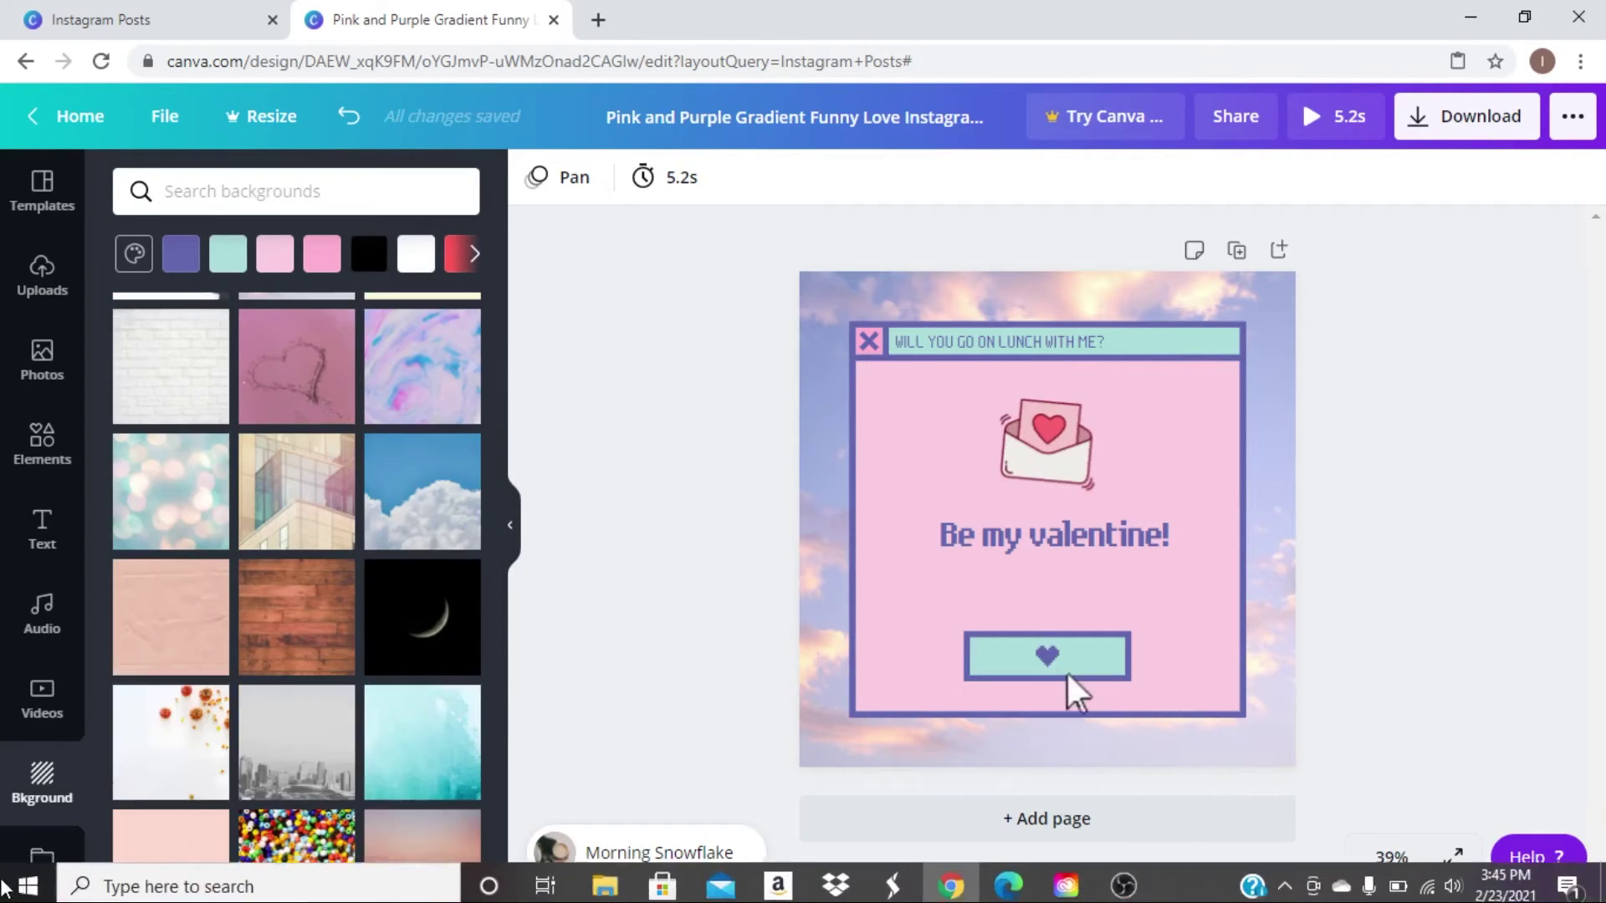
click(42, 854)
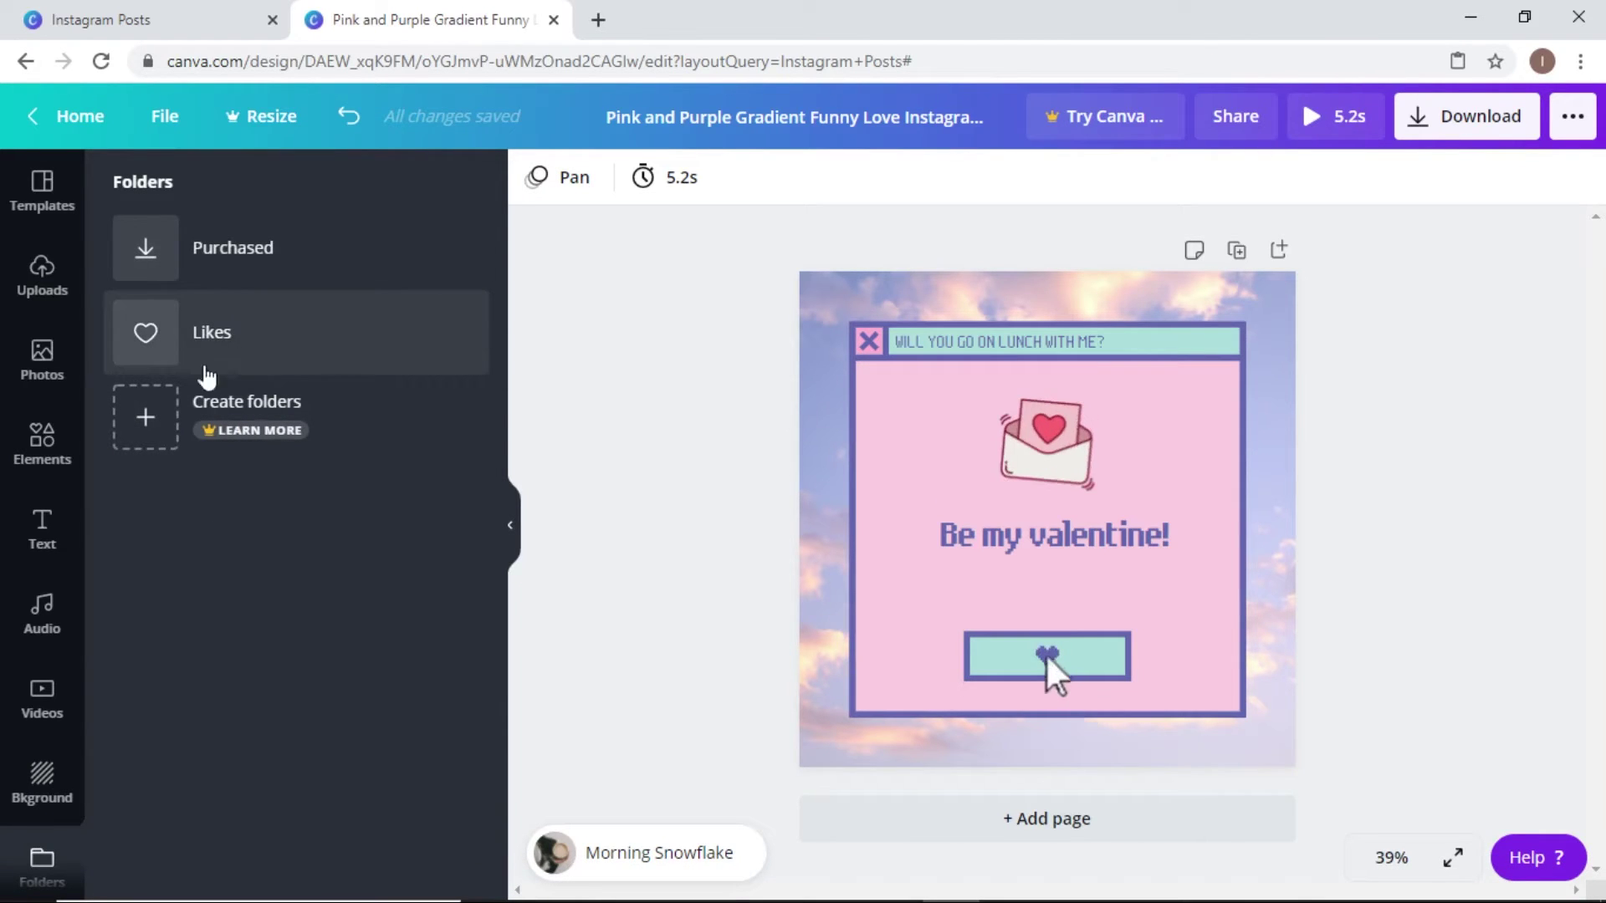
click(38, 540)
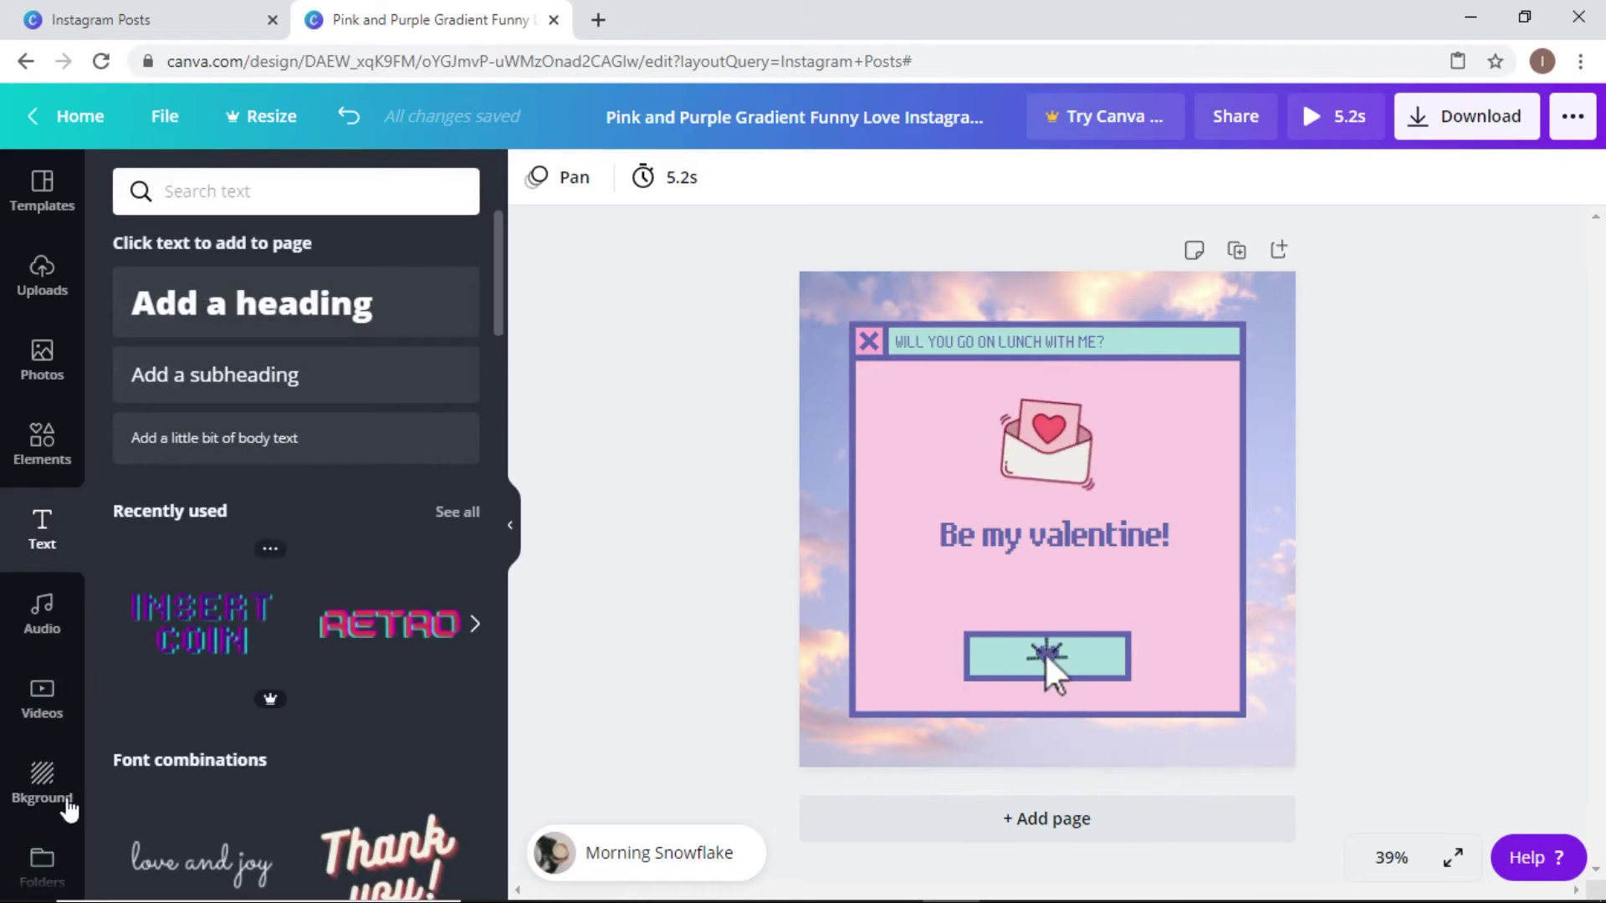
click(42, 861)
click(204, 311)
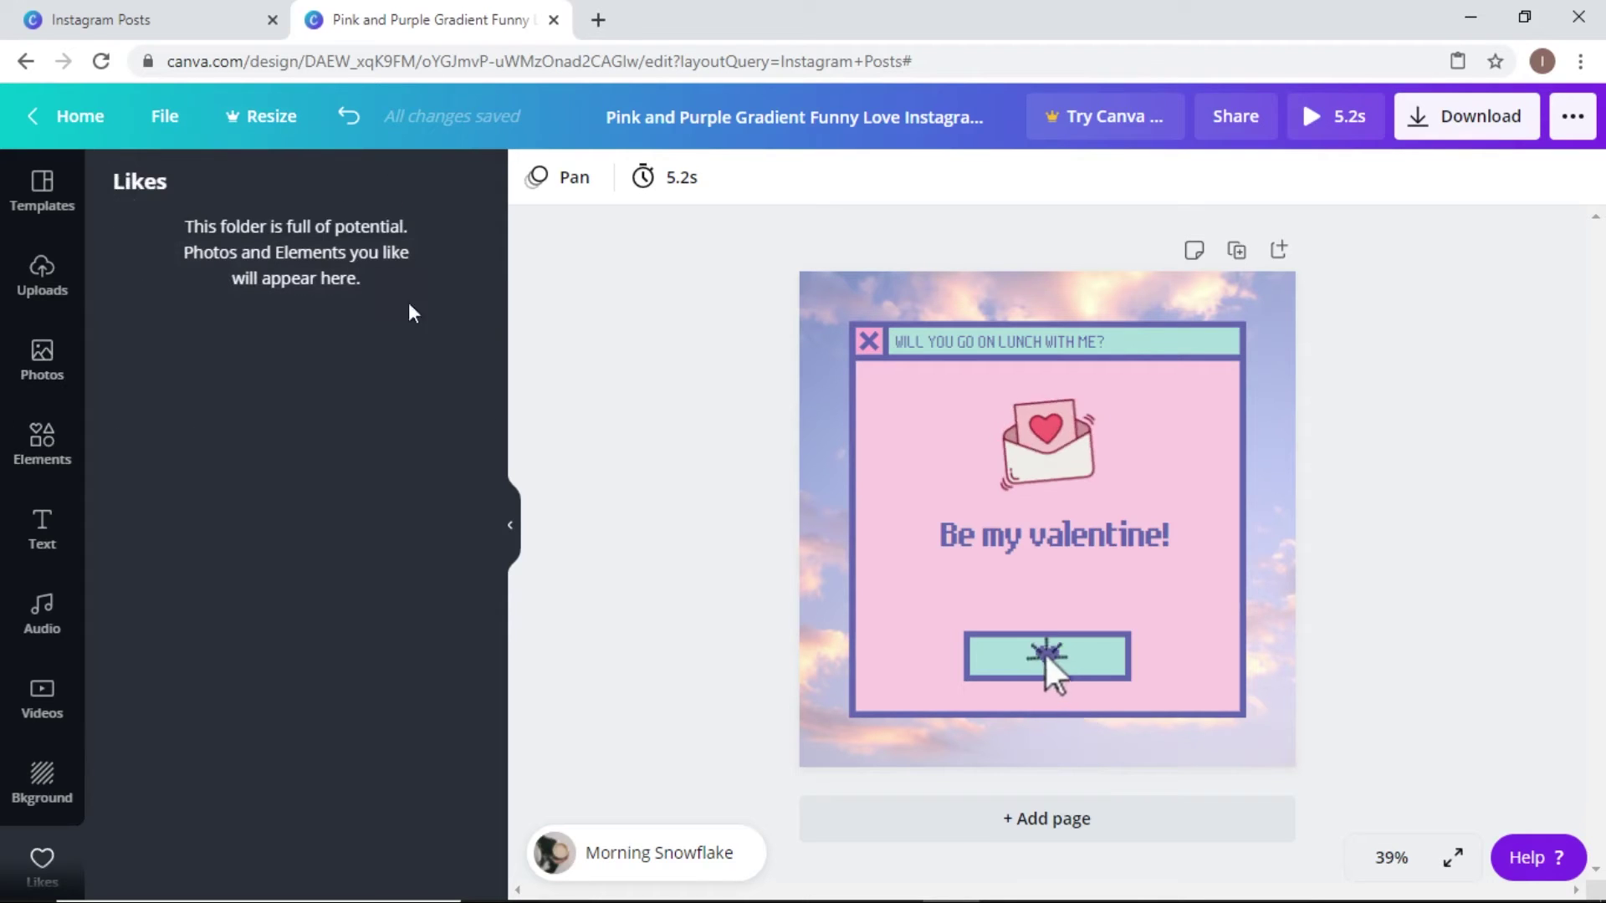
Step: Rename the design as "Valentine's Card"
click(809, 114)
key(ctrl+a)
key(BackSpace)
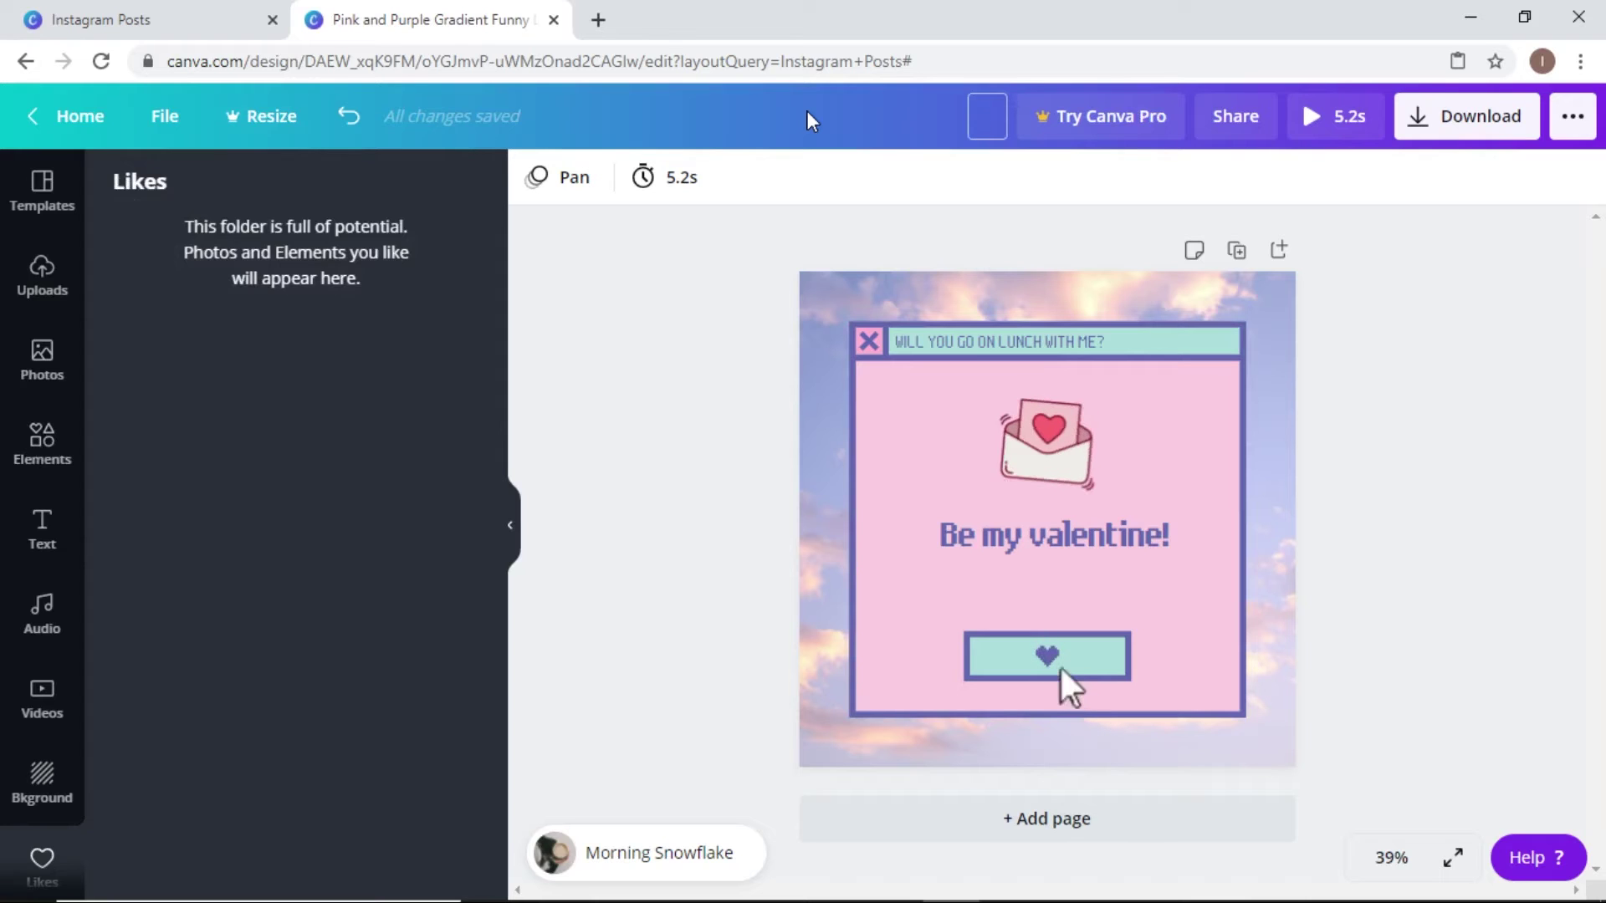
text(Valentine)
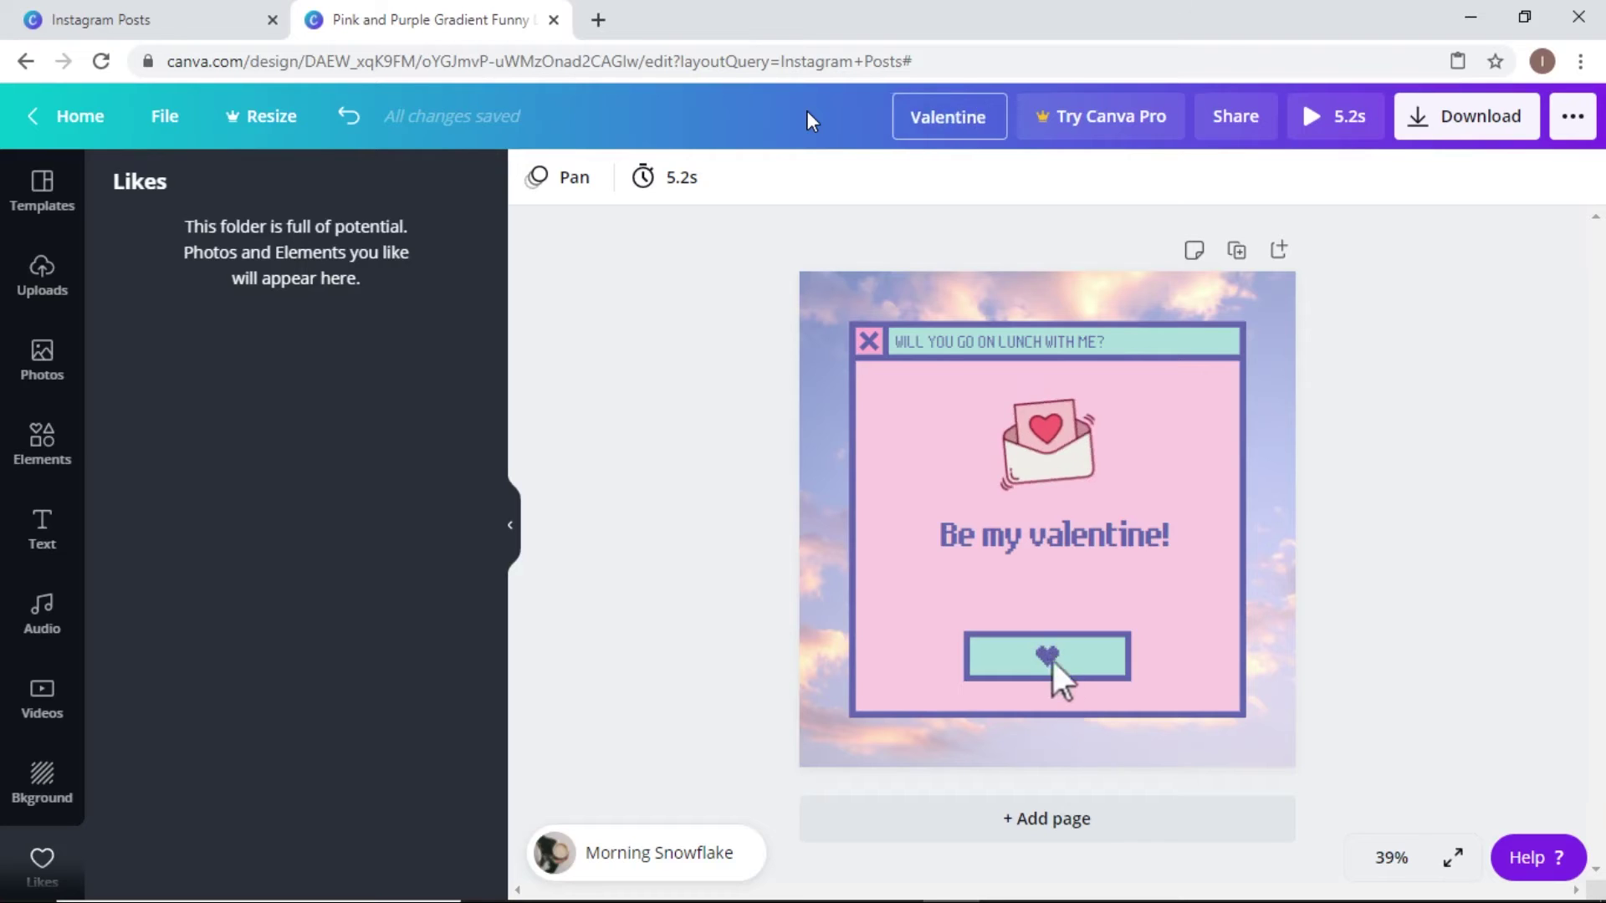
text('s Card)
key(Return)
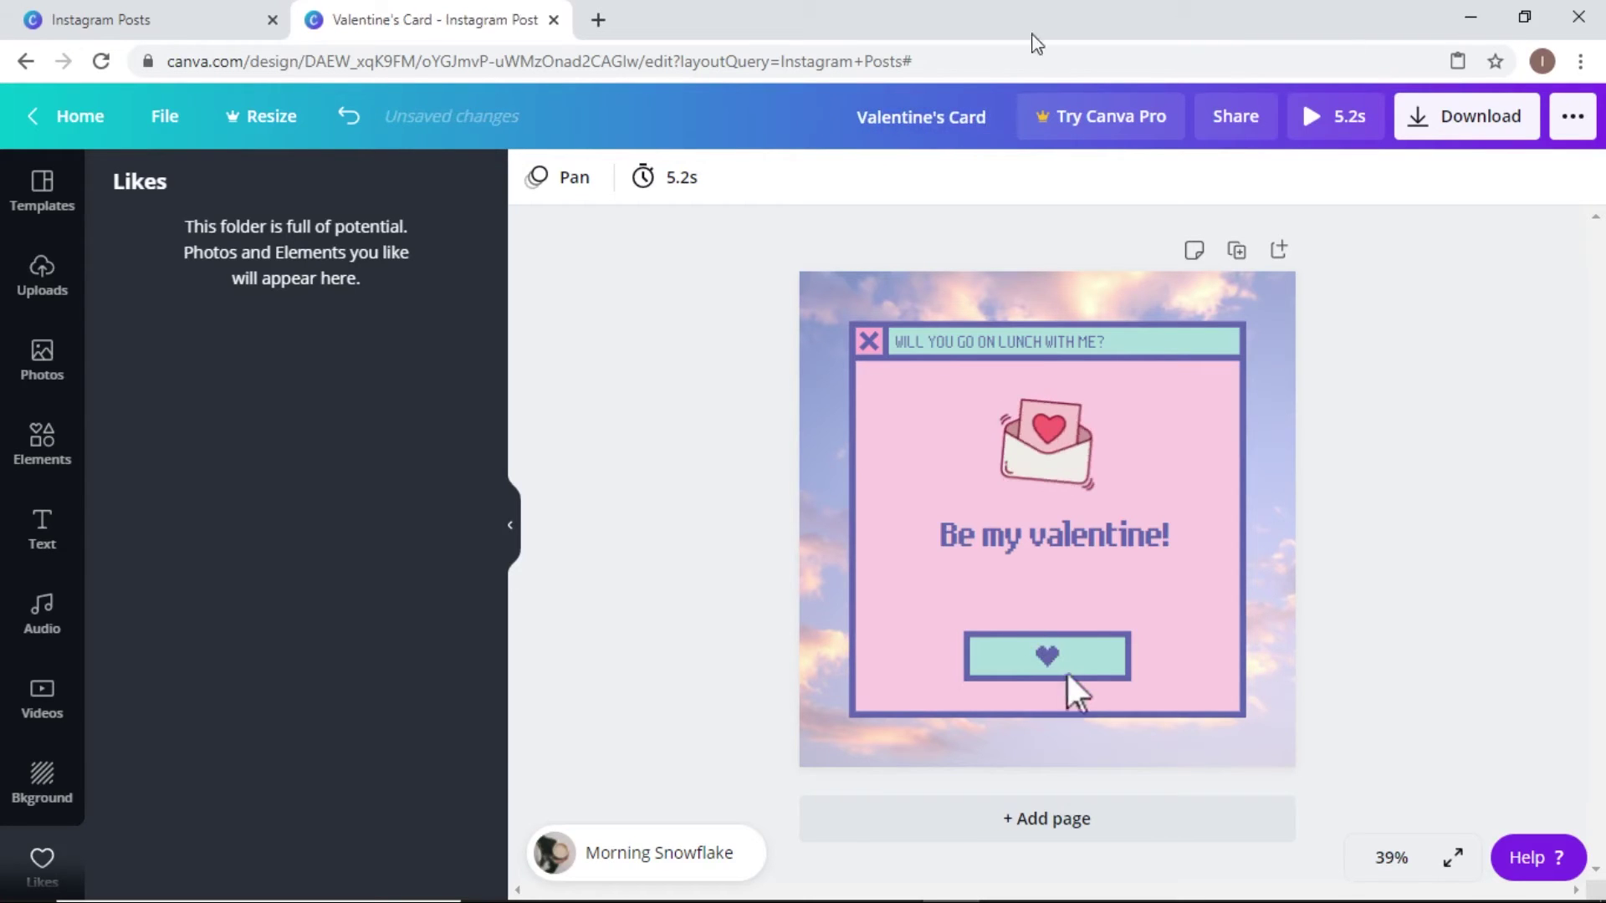
Step: Try the None, Block, Breathe, Fade, Pan, Rise and Tumble page animations on the valentine design
click(535, 180)
click(535, 180)
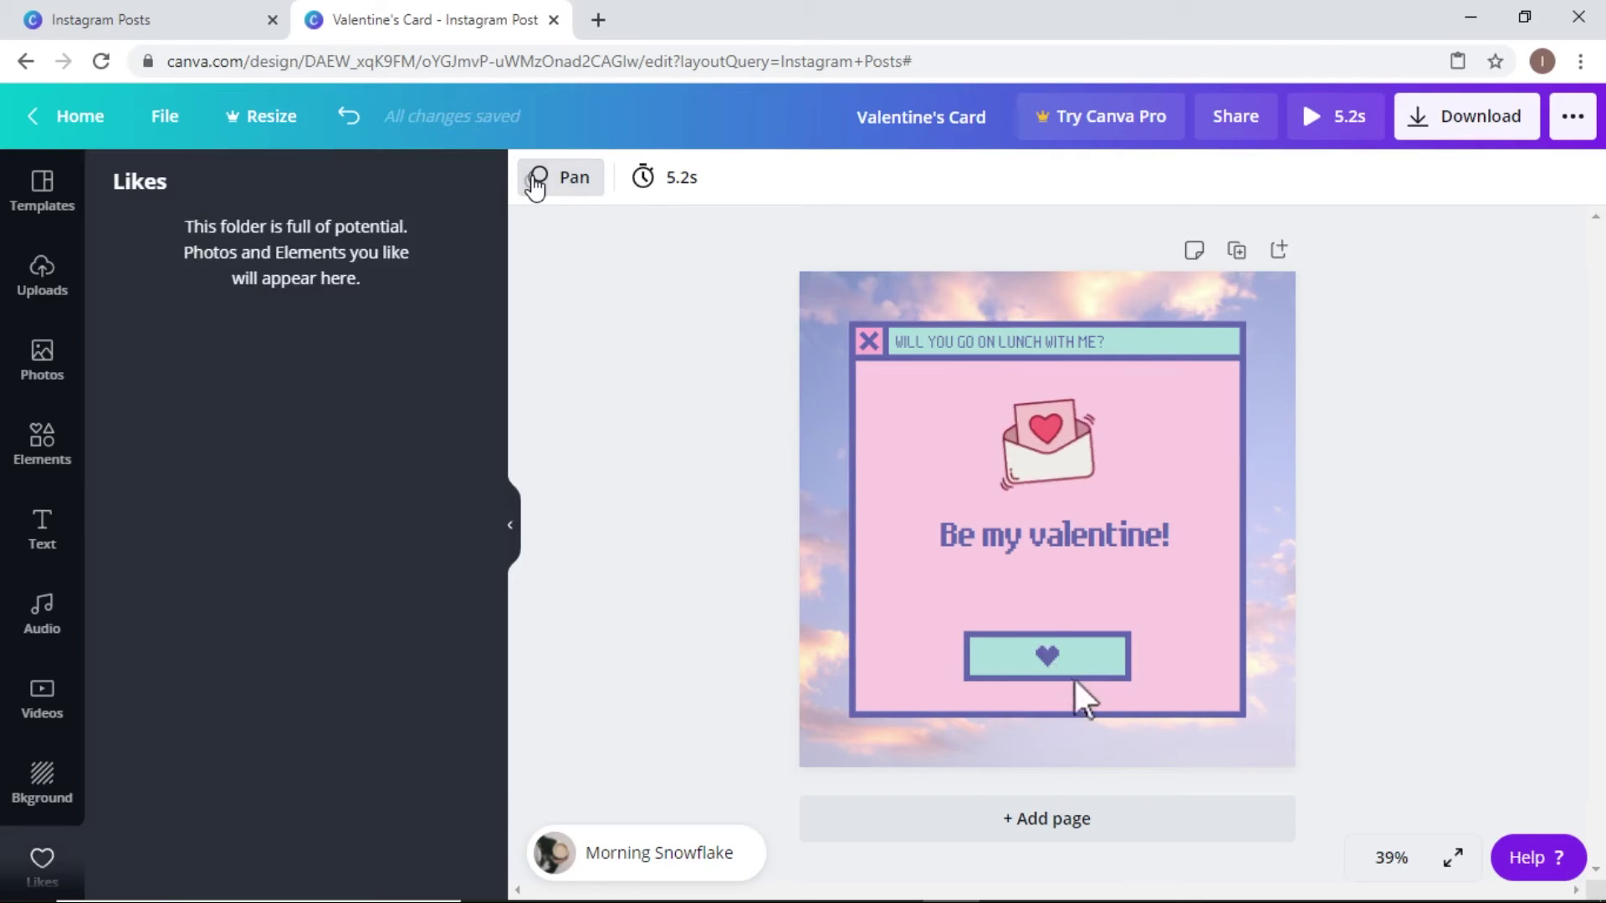
click(535, 180)
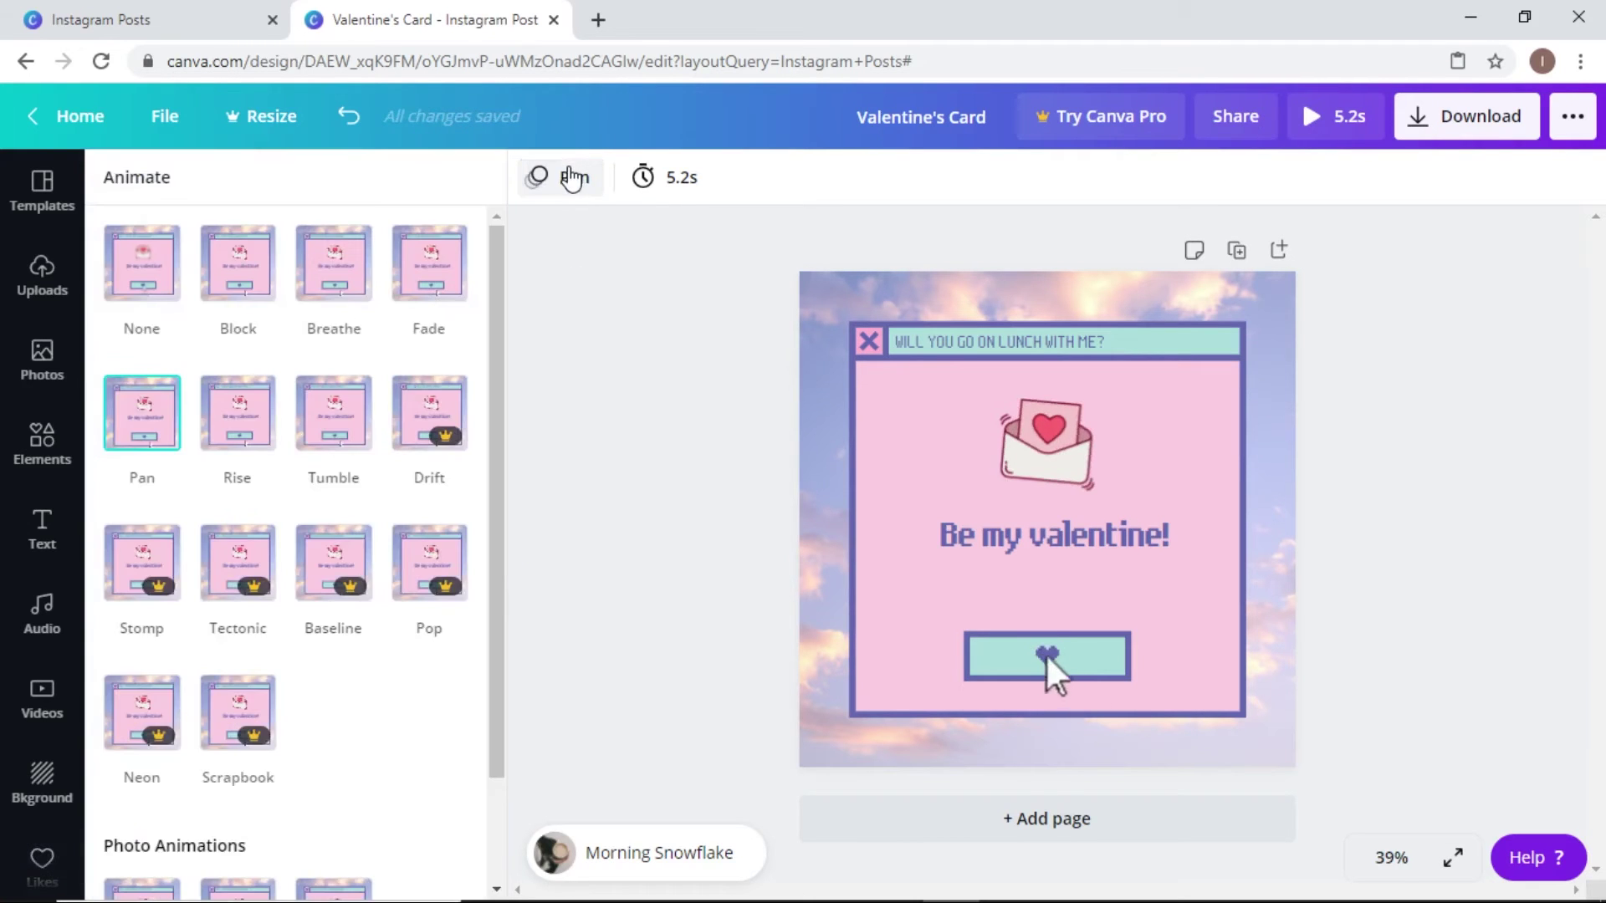
click(142, 283)
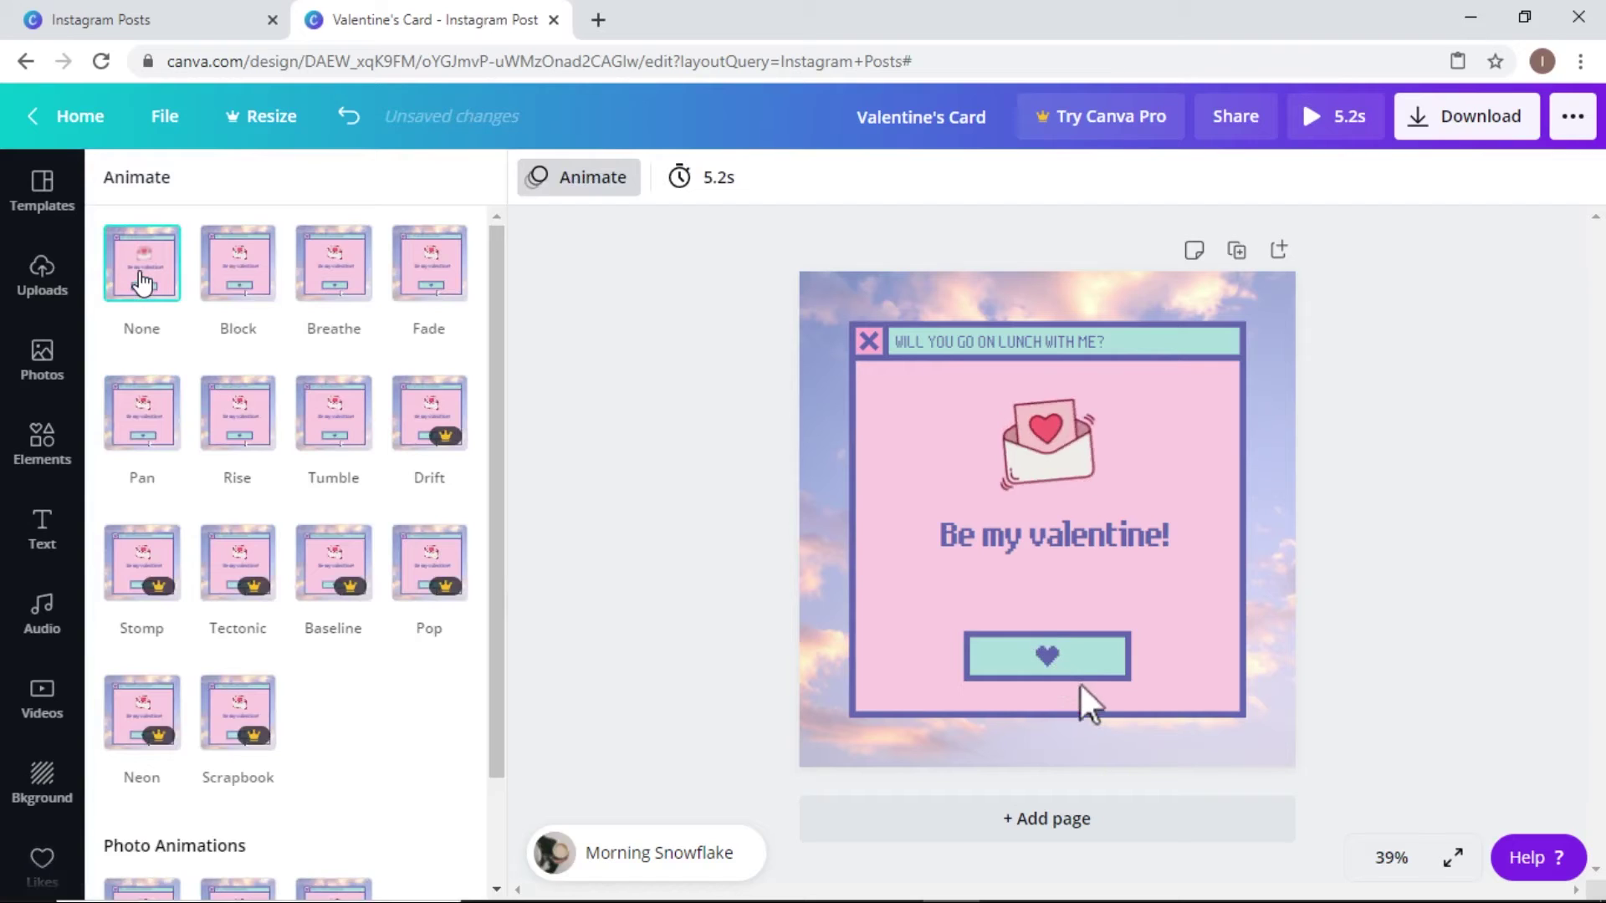
click(246, 281)
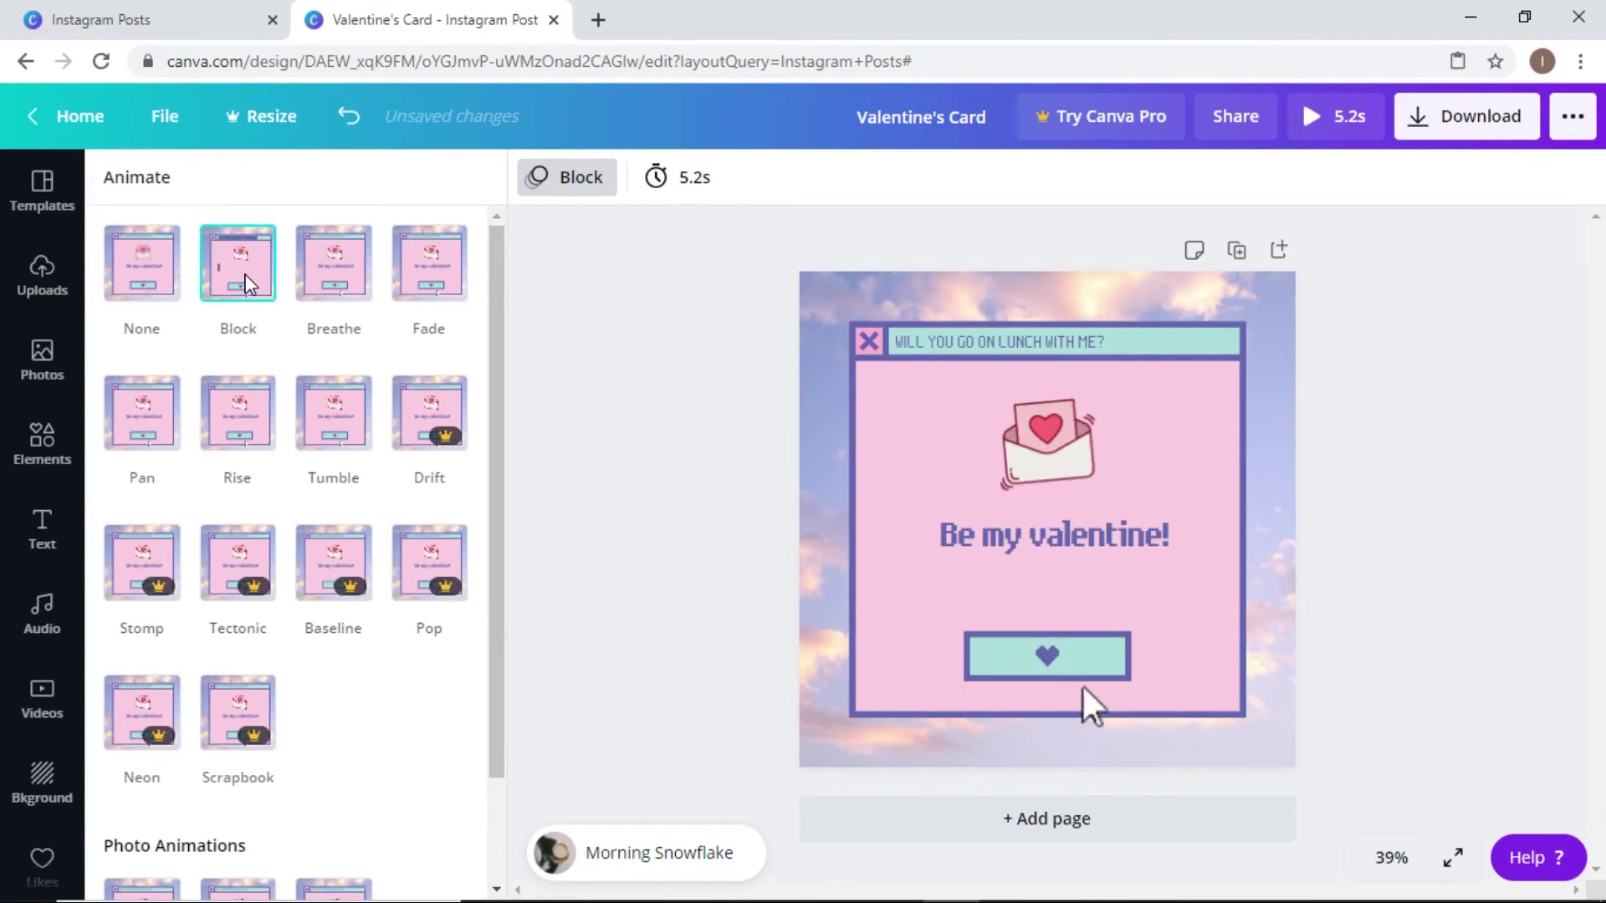
click(354, 276)
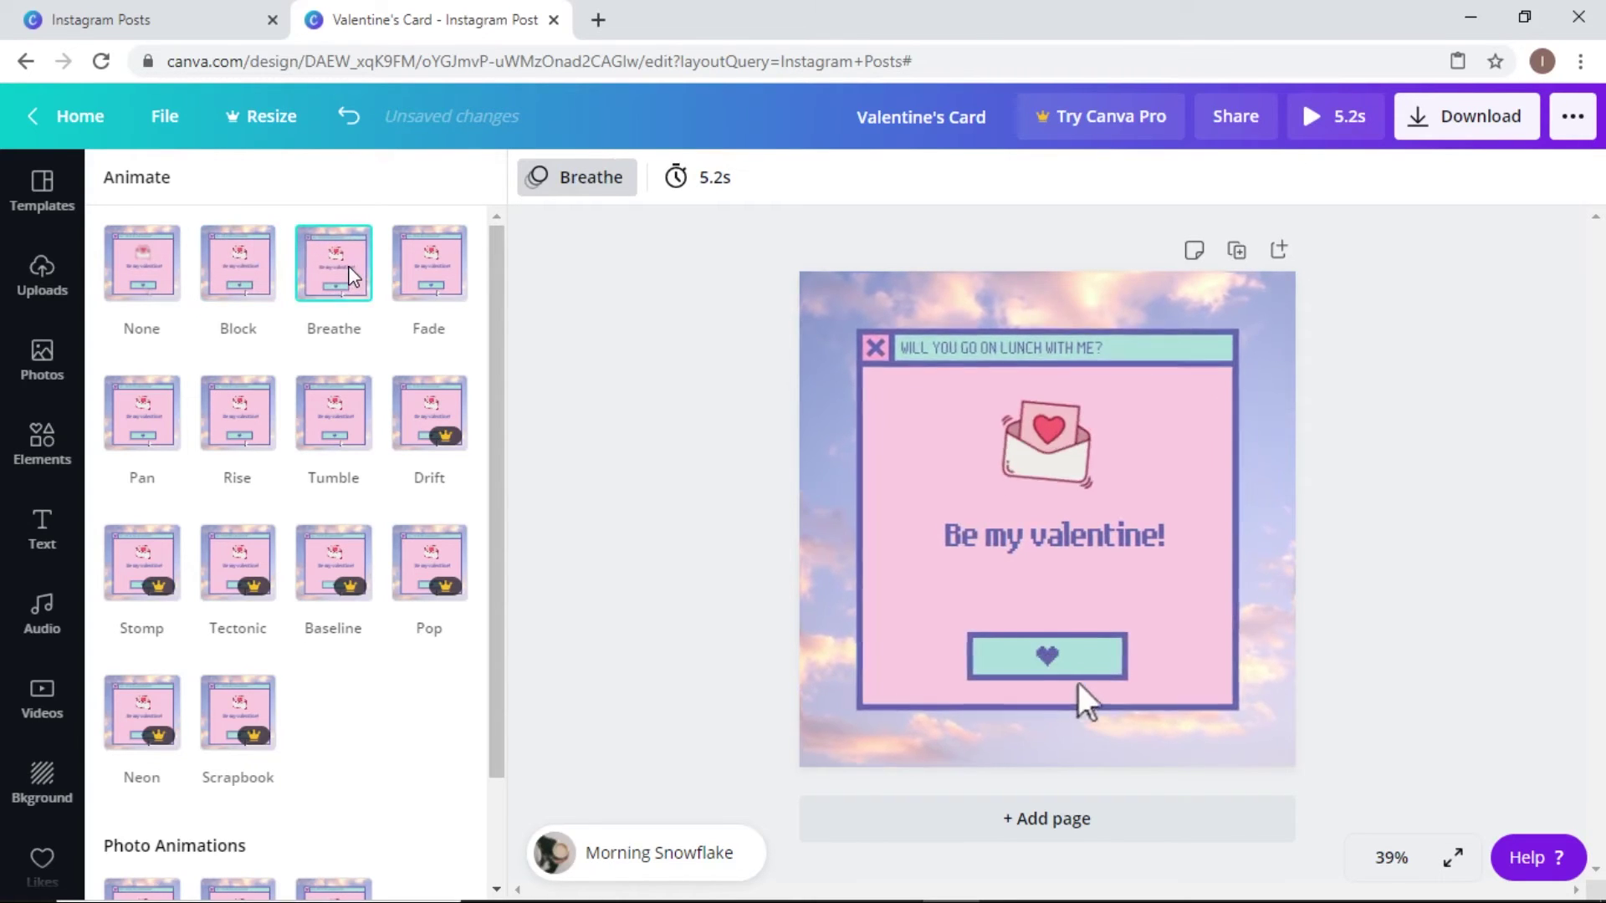
click(441, 275)
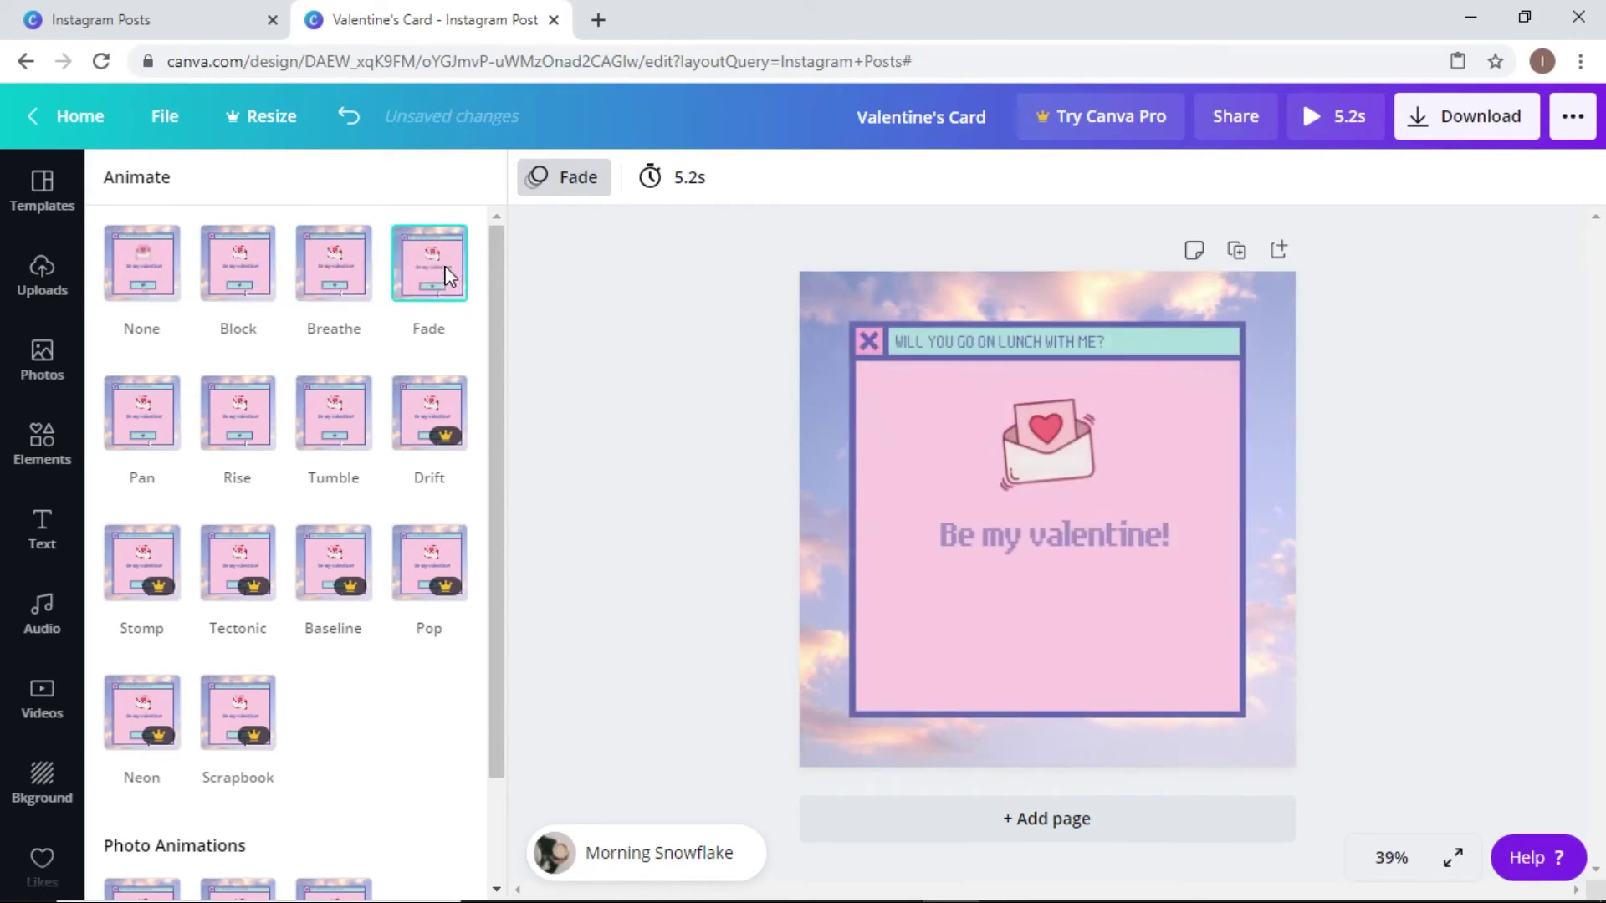
click(153, 431)
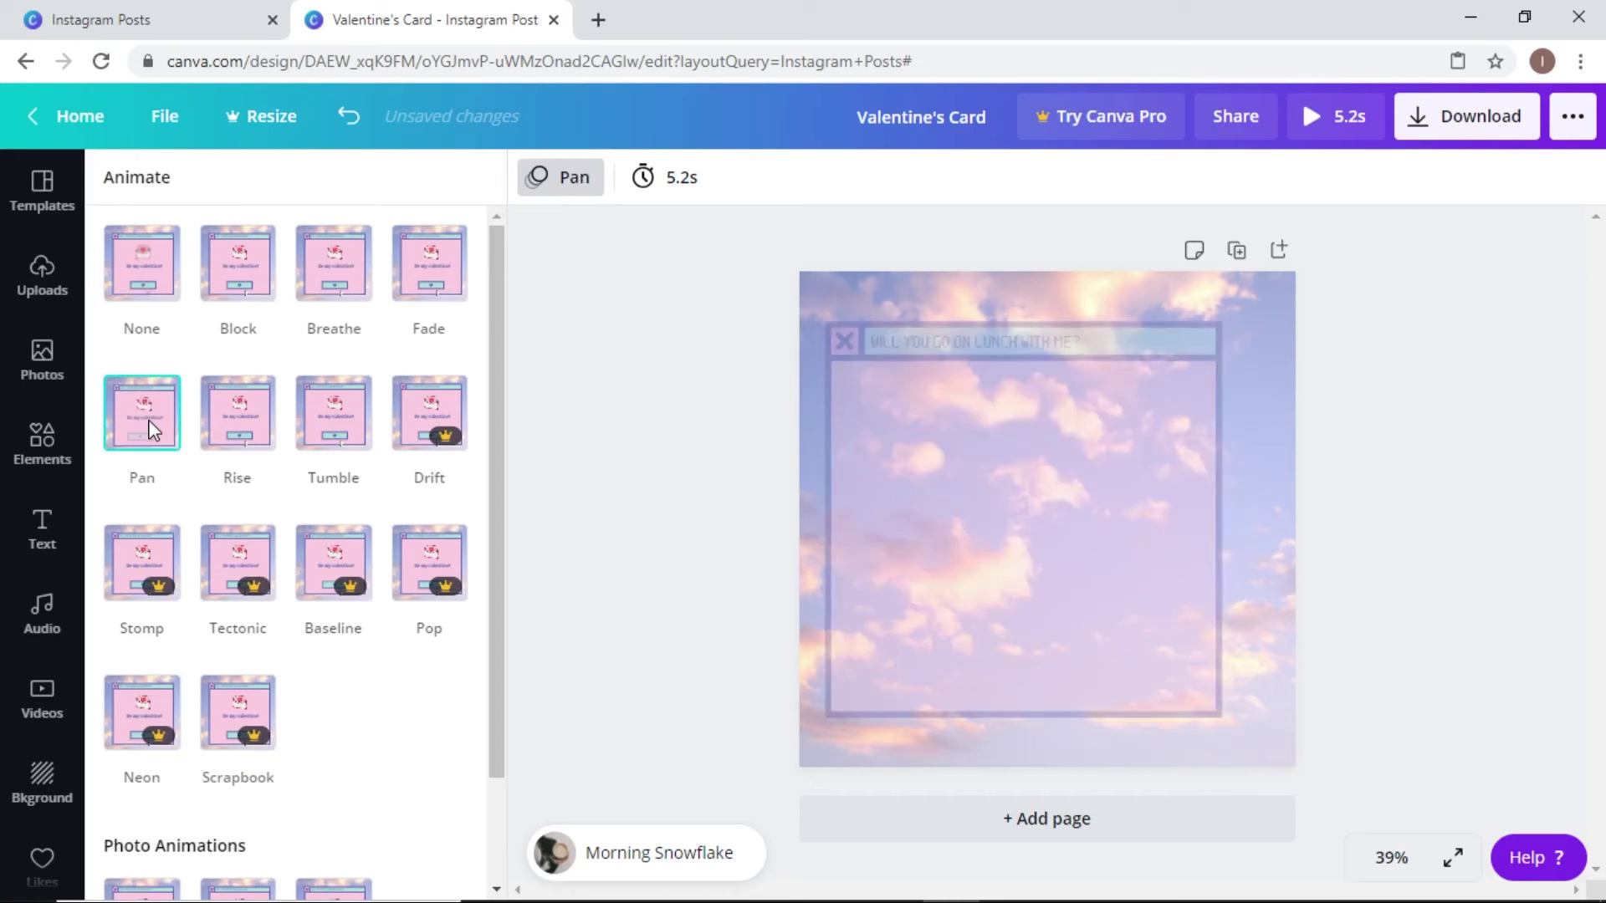
click(251, 432)
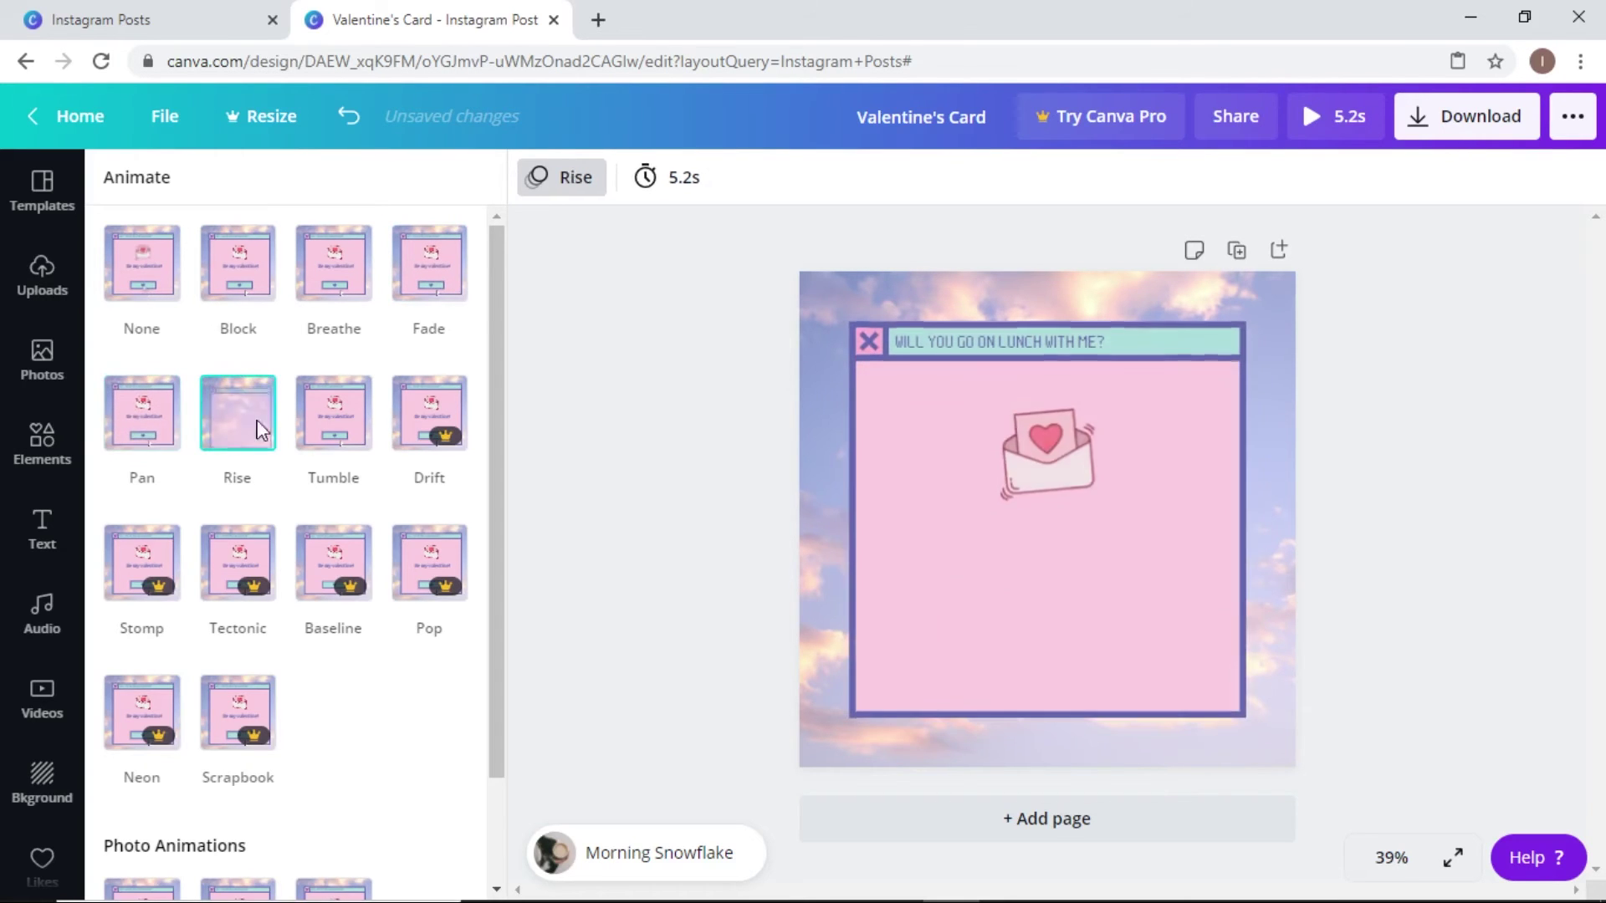
click(361, 431)
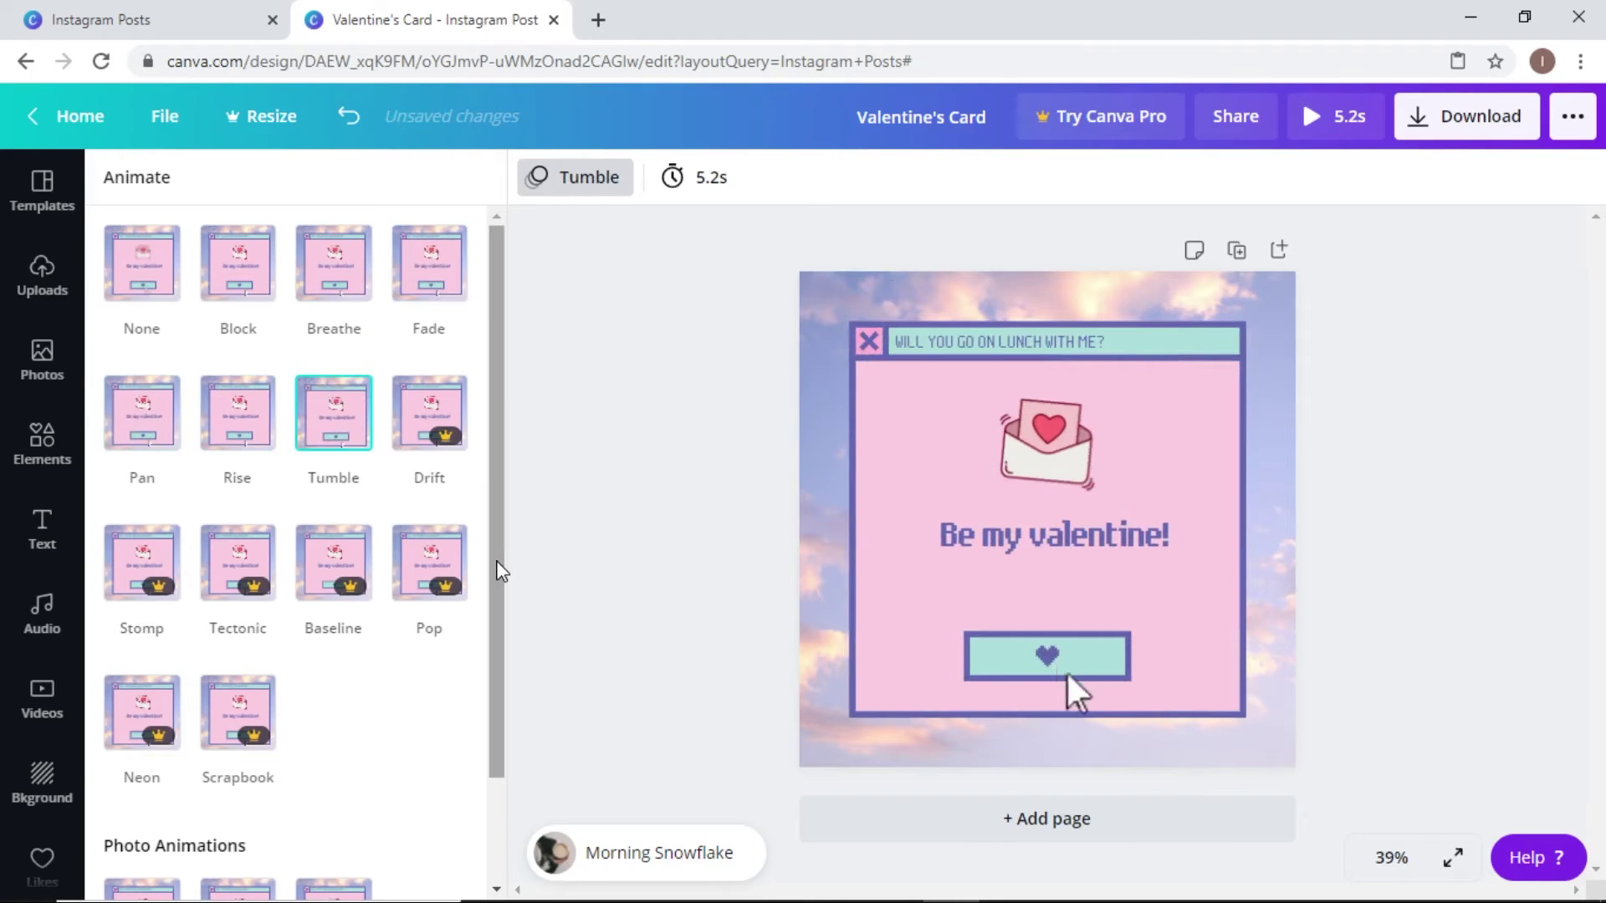
Step: Try the Flow and Rise photo animations, and apply the Zoom photo animation to the page
drag(499, 566, 491, 724)
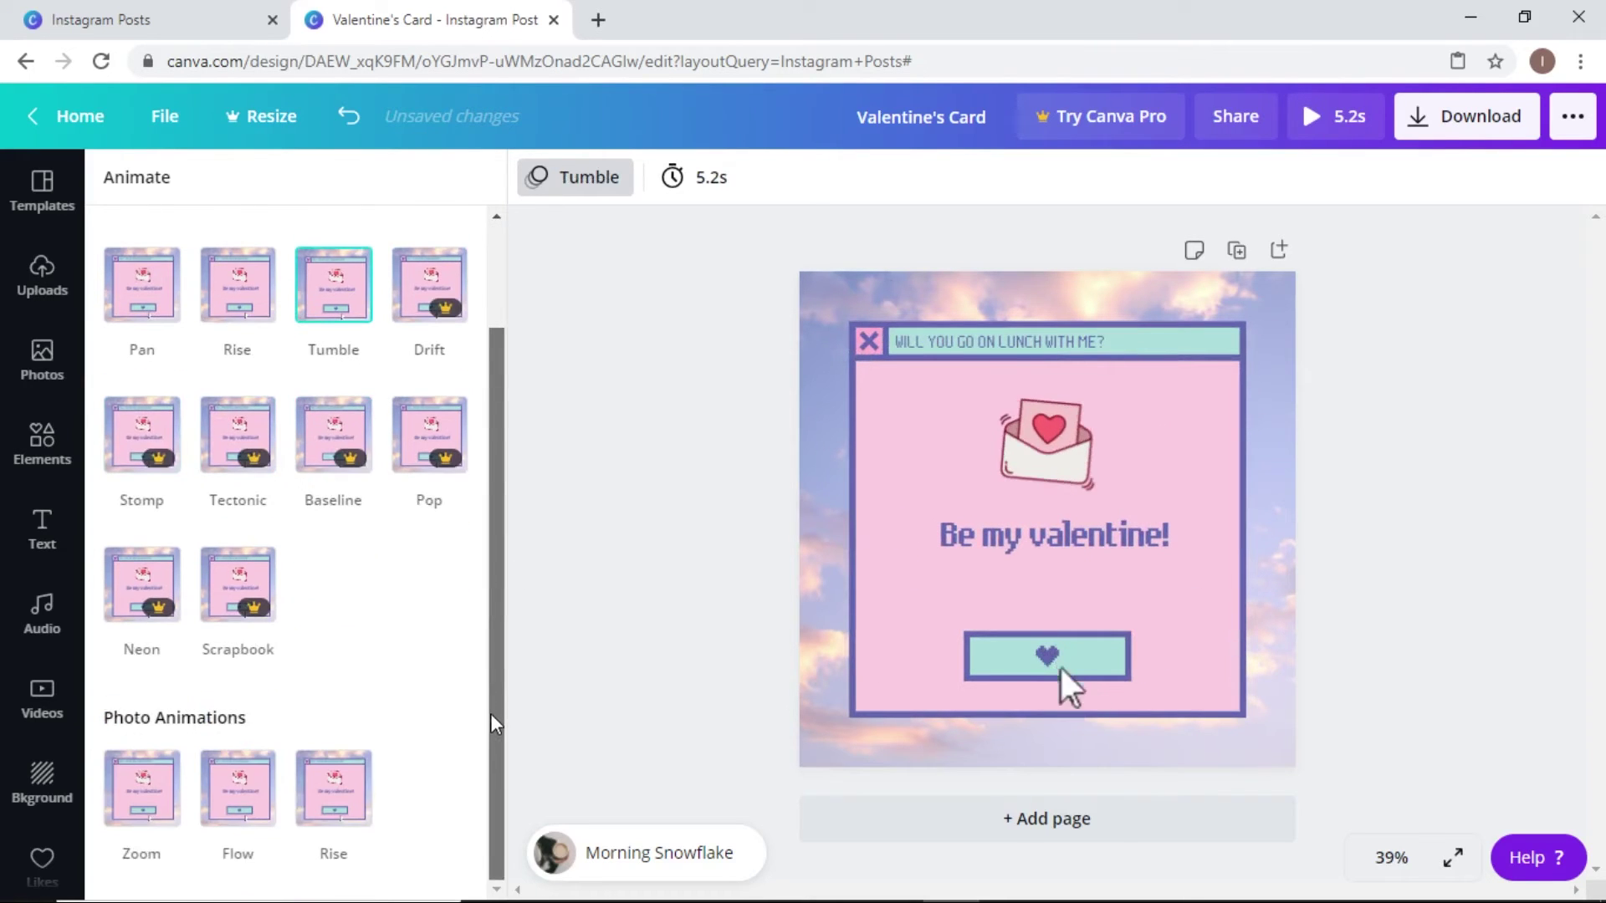
click(248, 789)
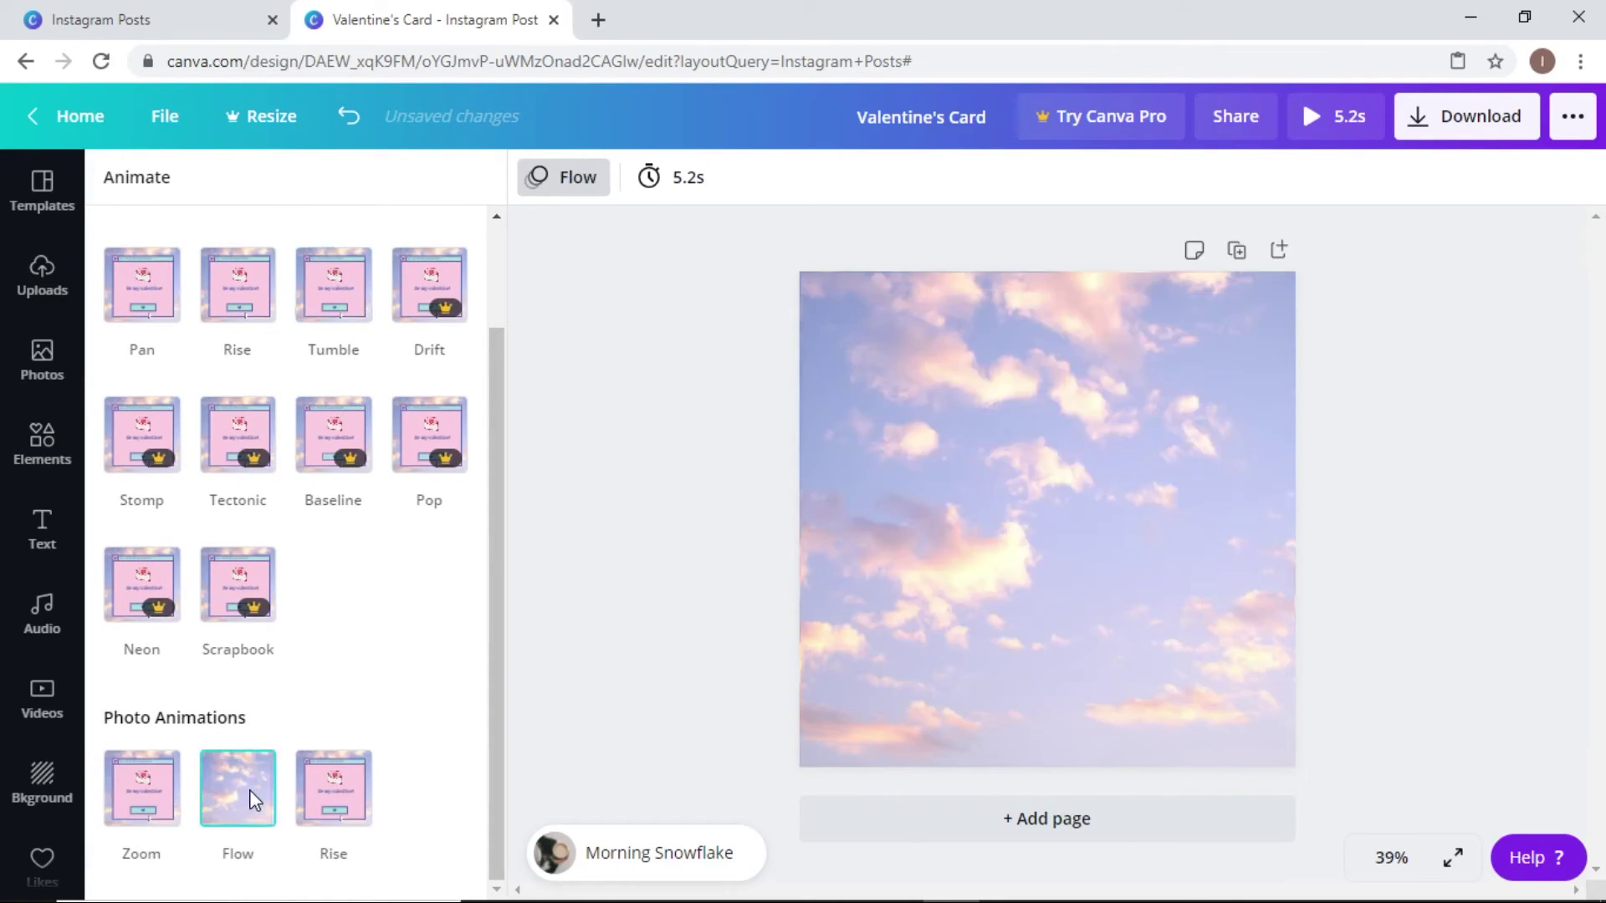
click(318, 799)
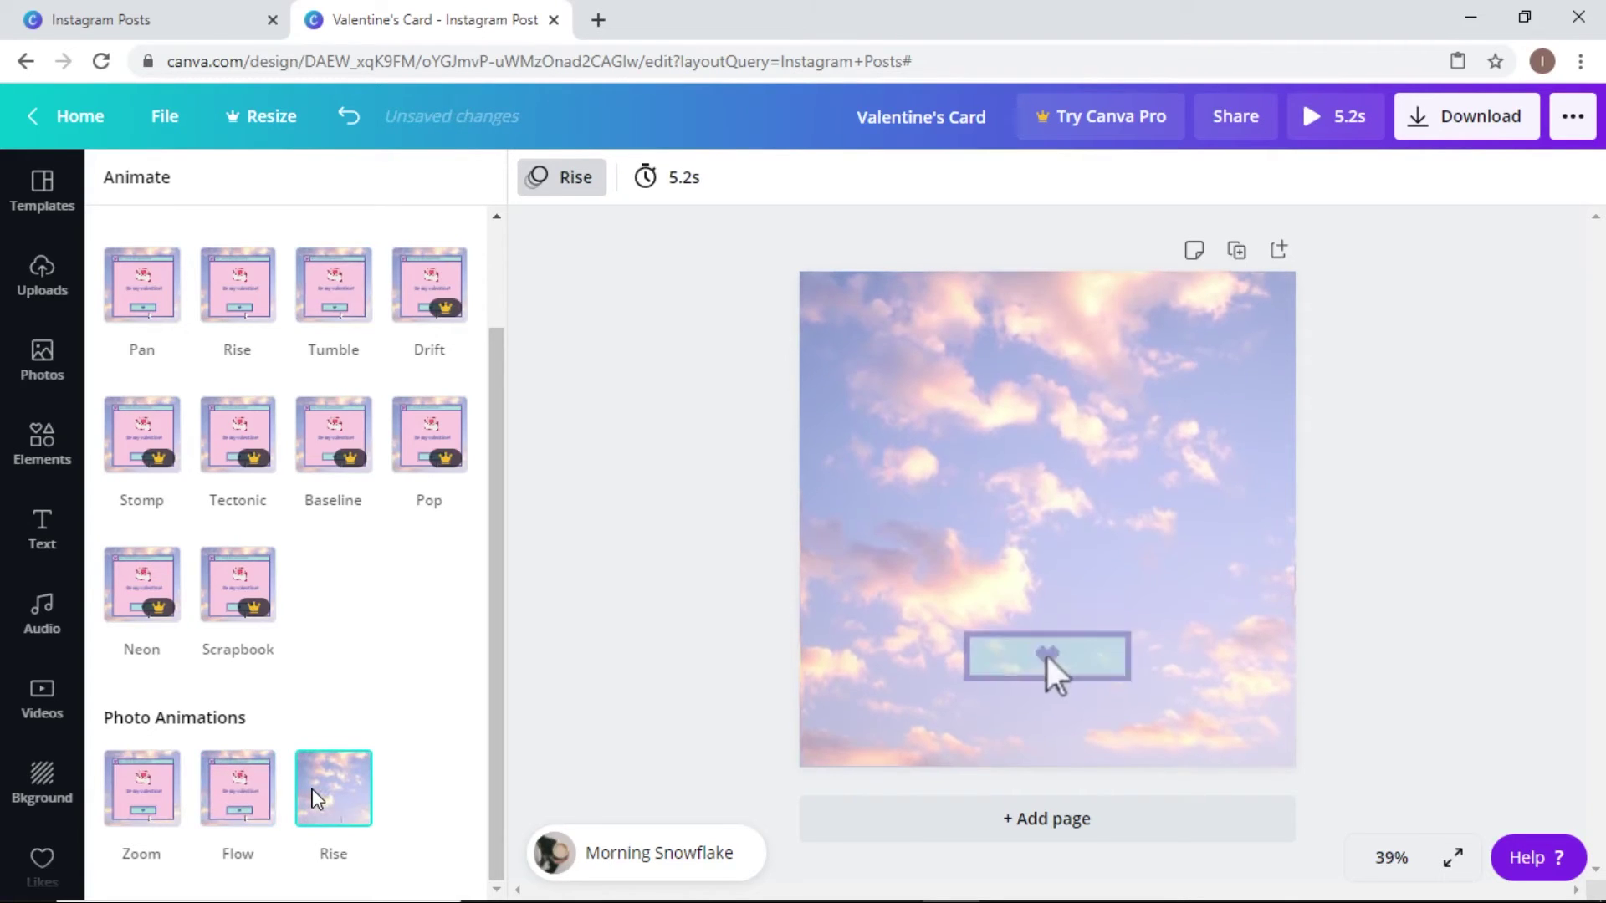
click(162, 796)
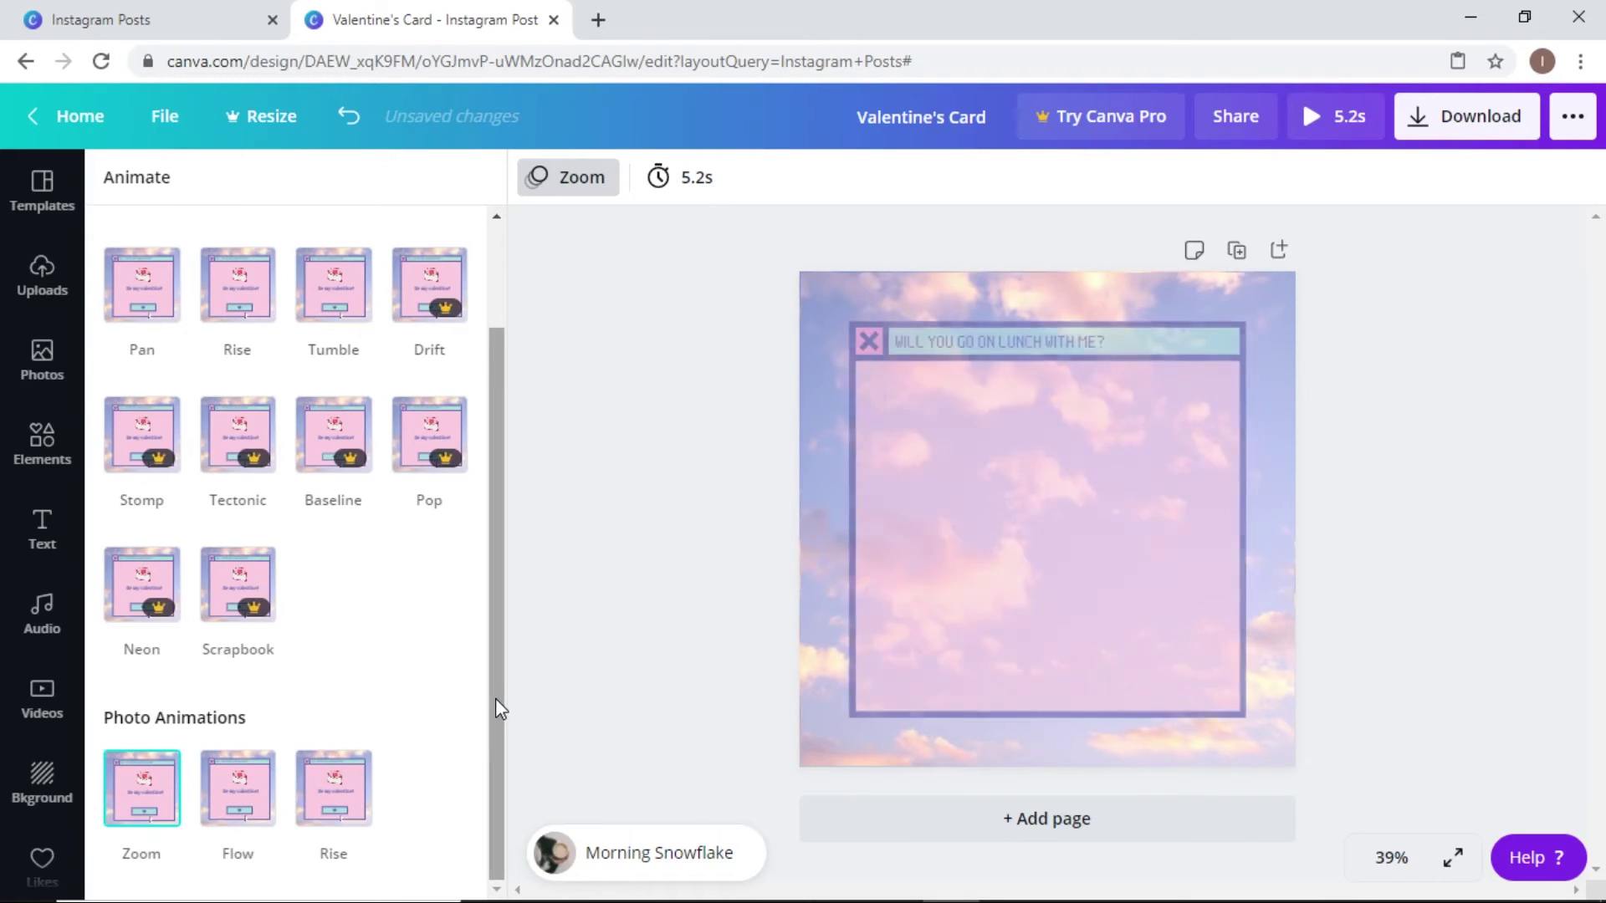
key(Escape)
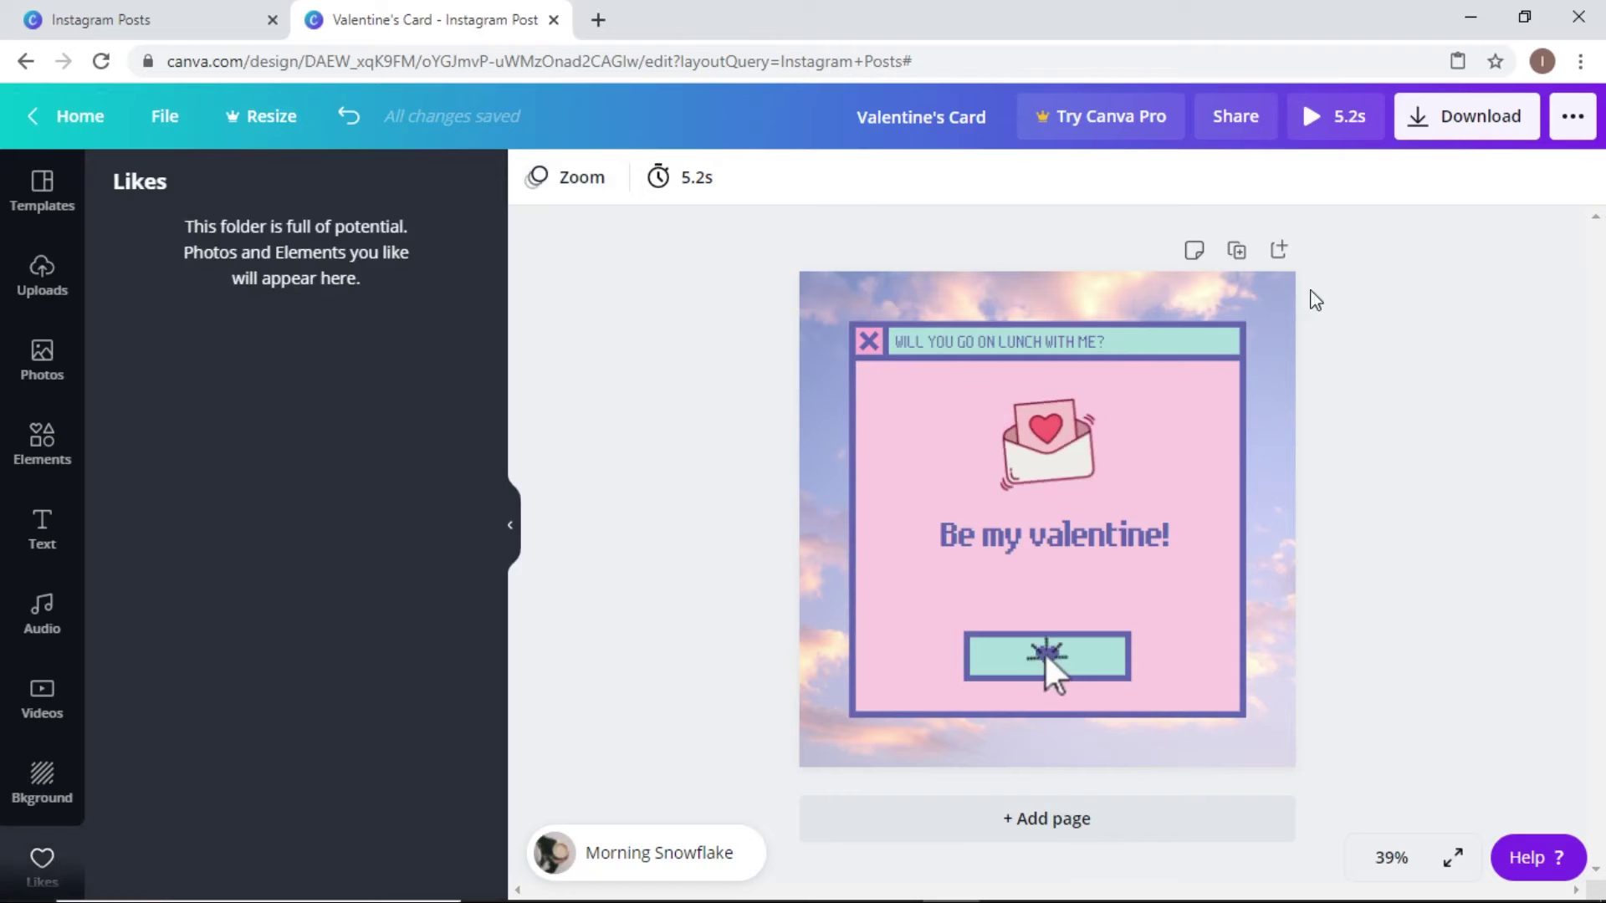
Step: Preview the animated valentine card, pausing and resuming playback, and return to the editor
click(1336, 117)
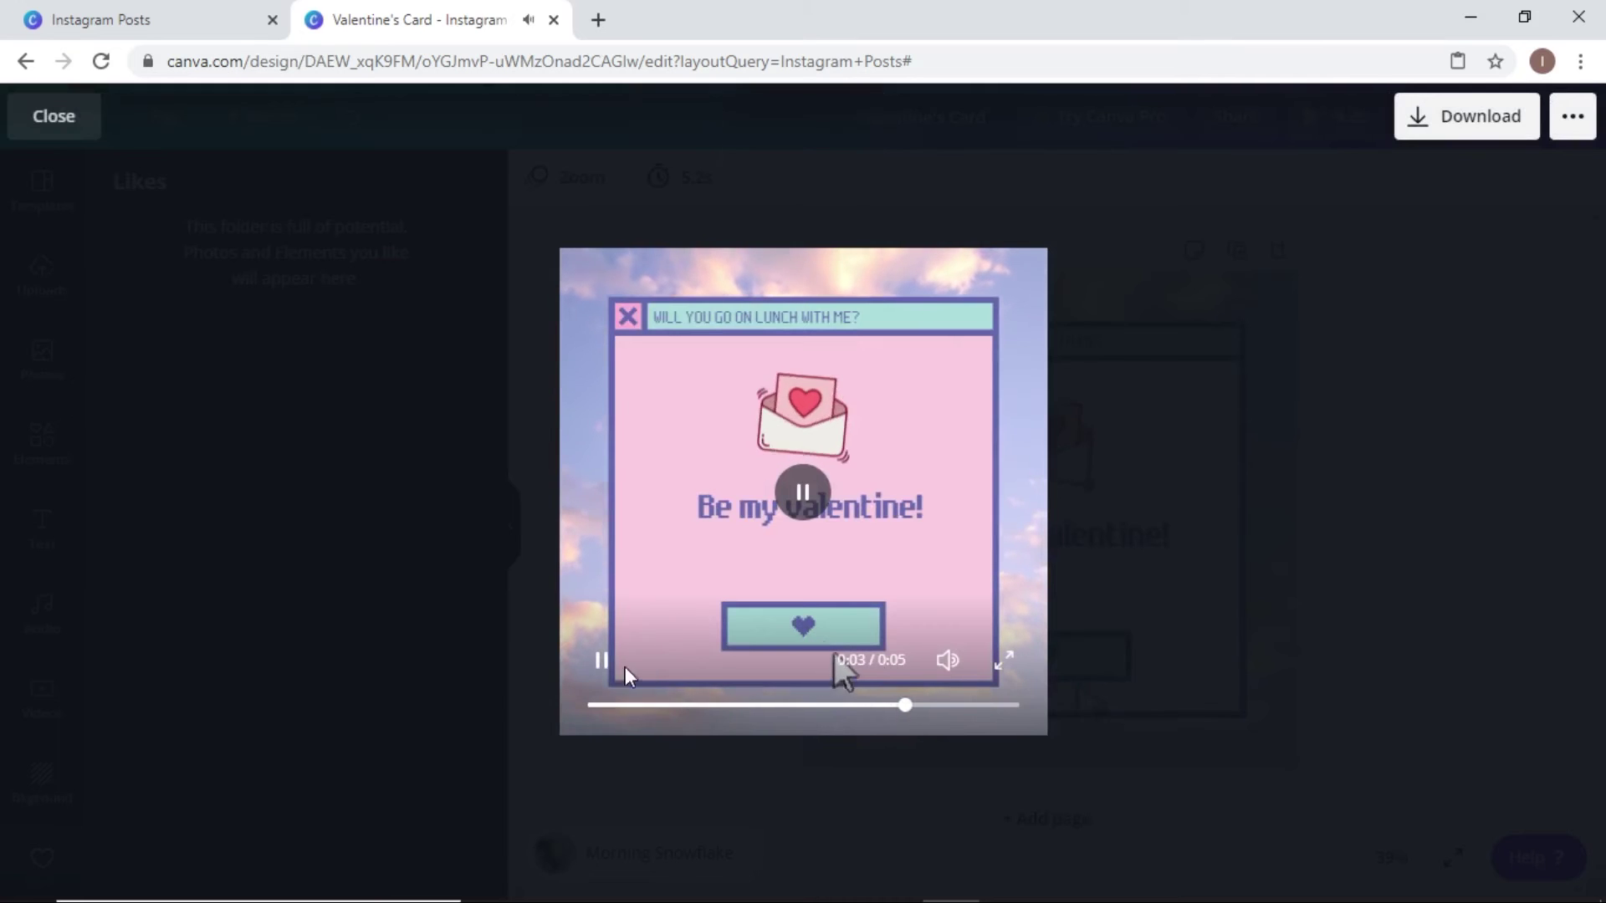
click(596, 675)
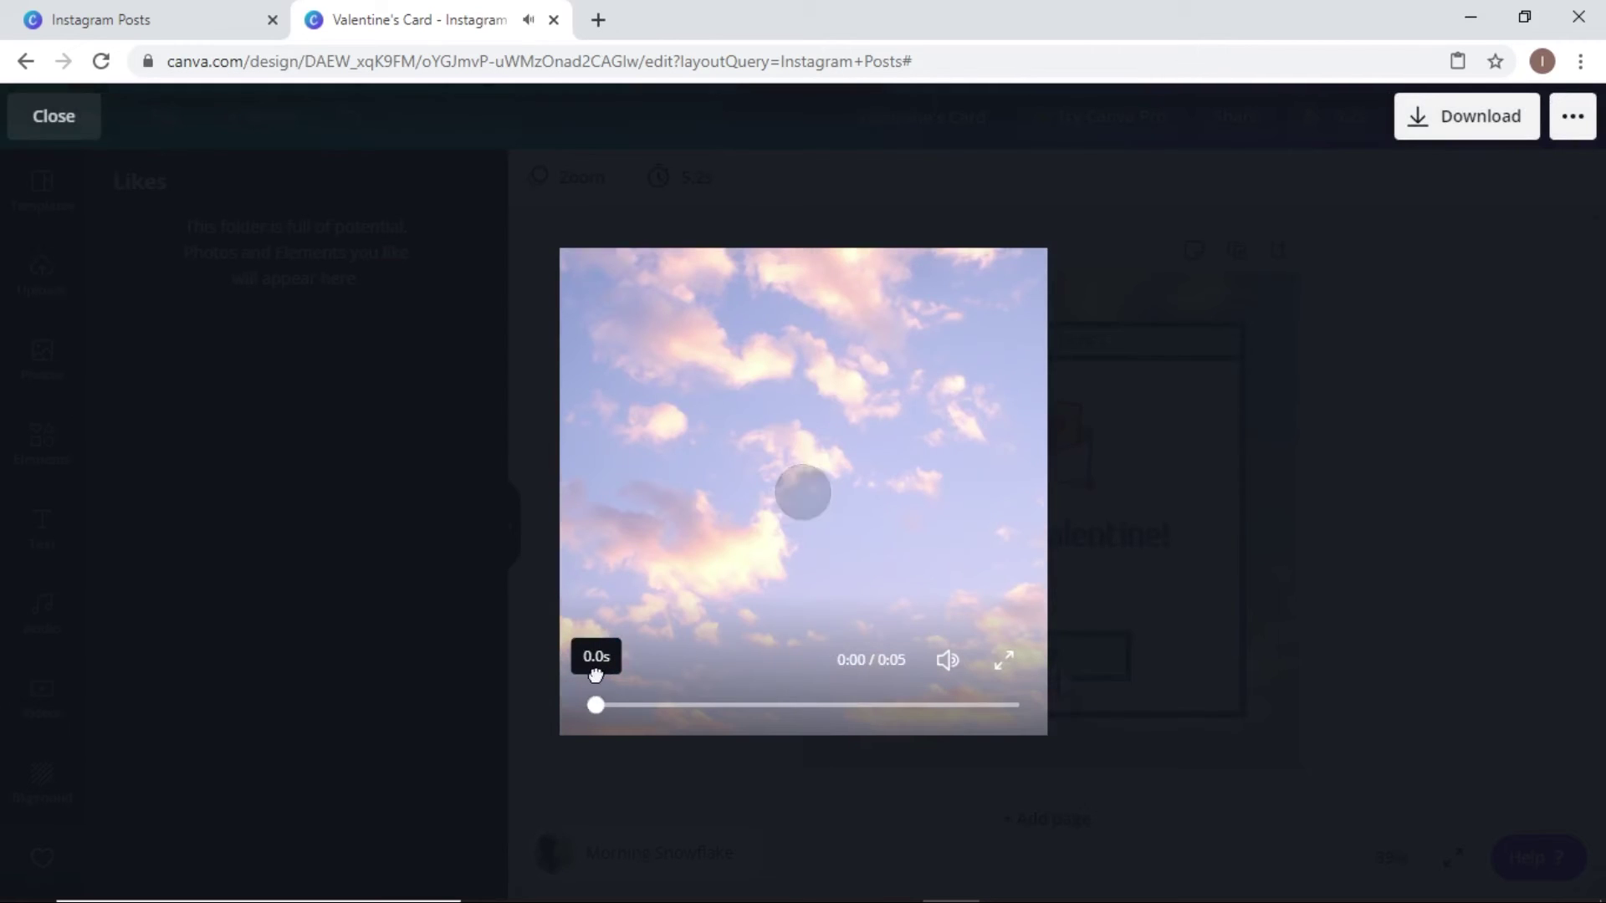
click(601, 660)
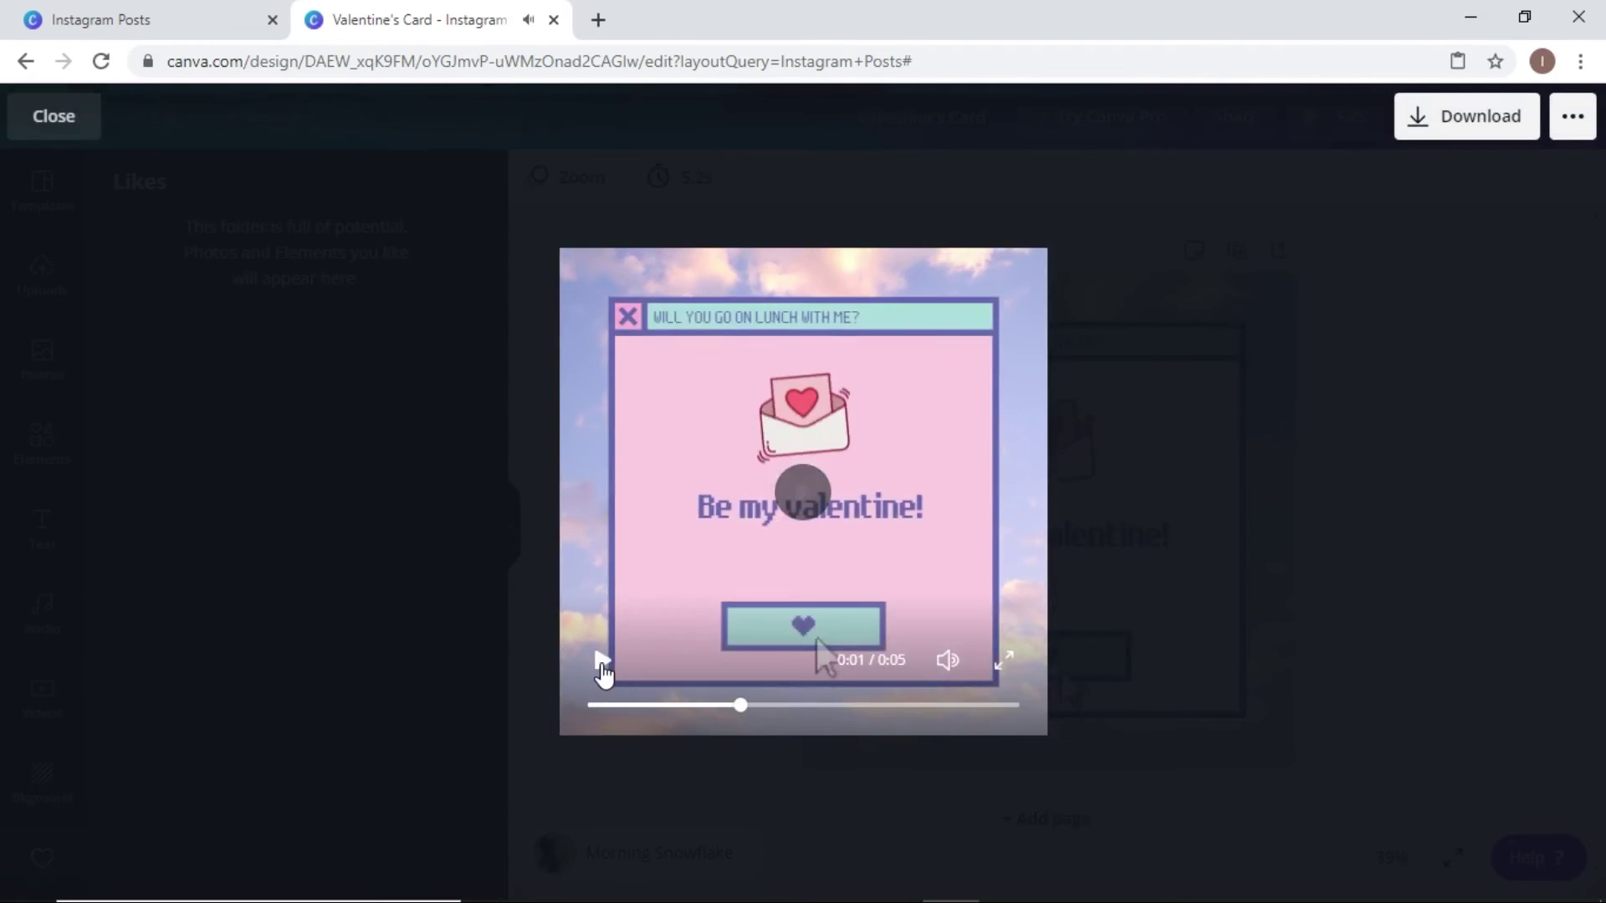
click(247, 348)
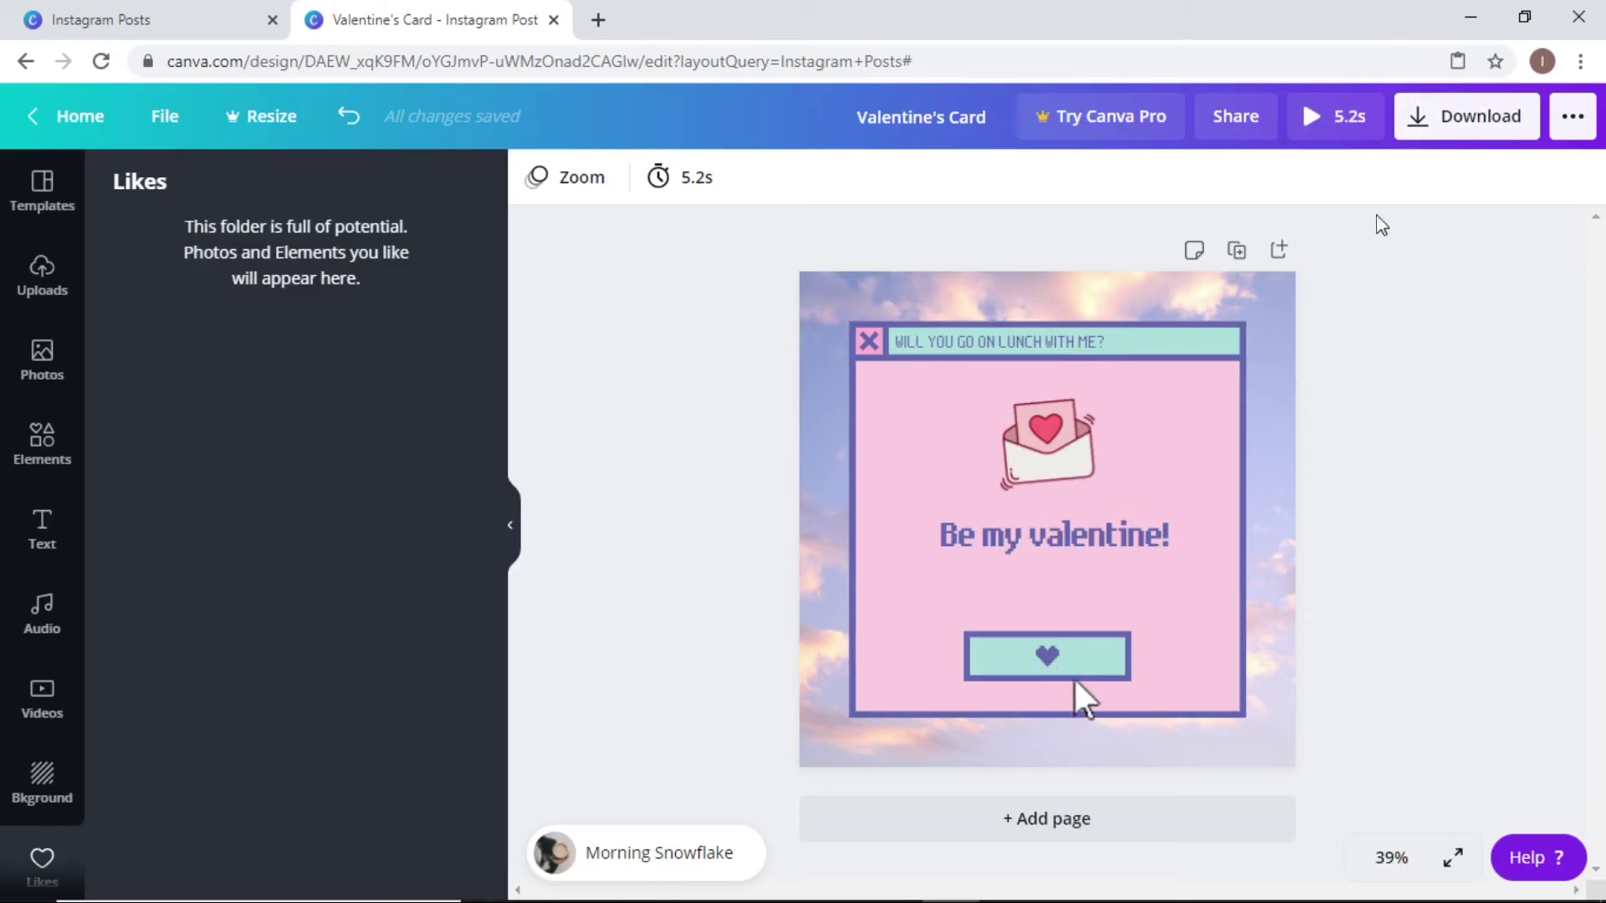
Step: Choose GIF as the Valentine's Card download file type, review the other formats, and close the download options without downloading
click(1465, 115)
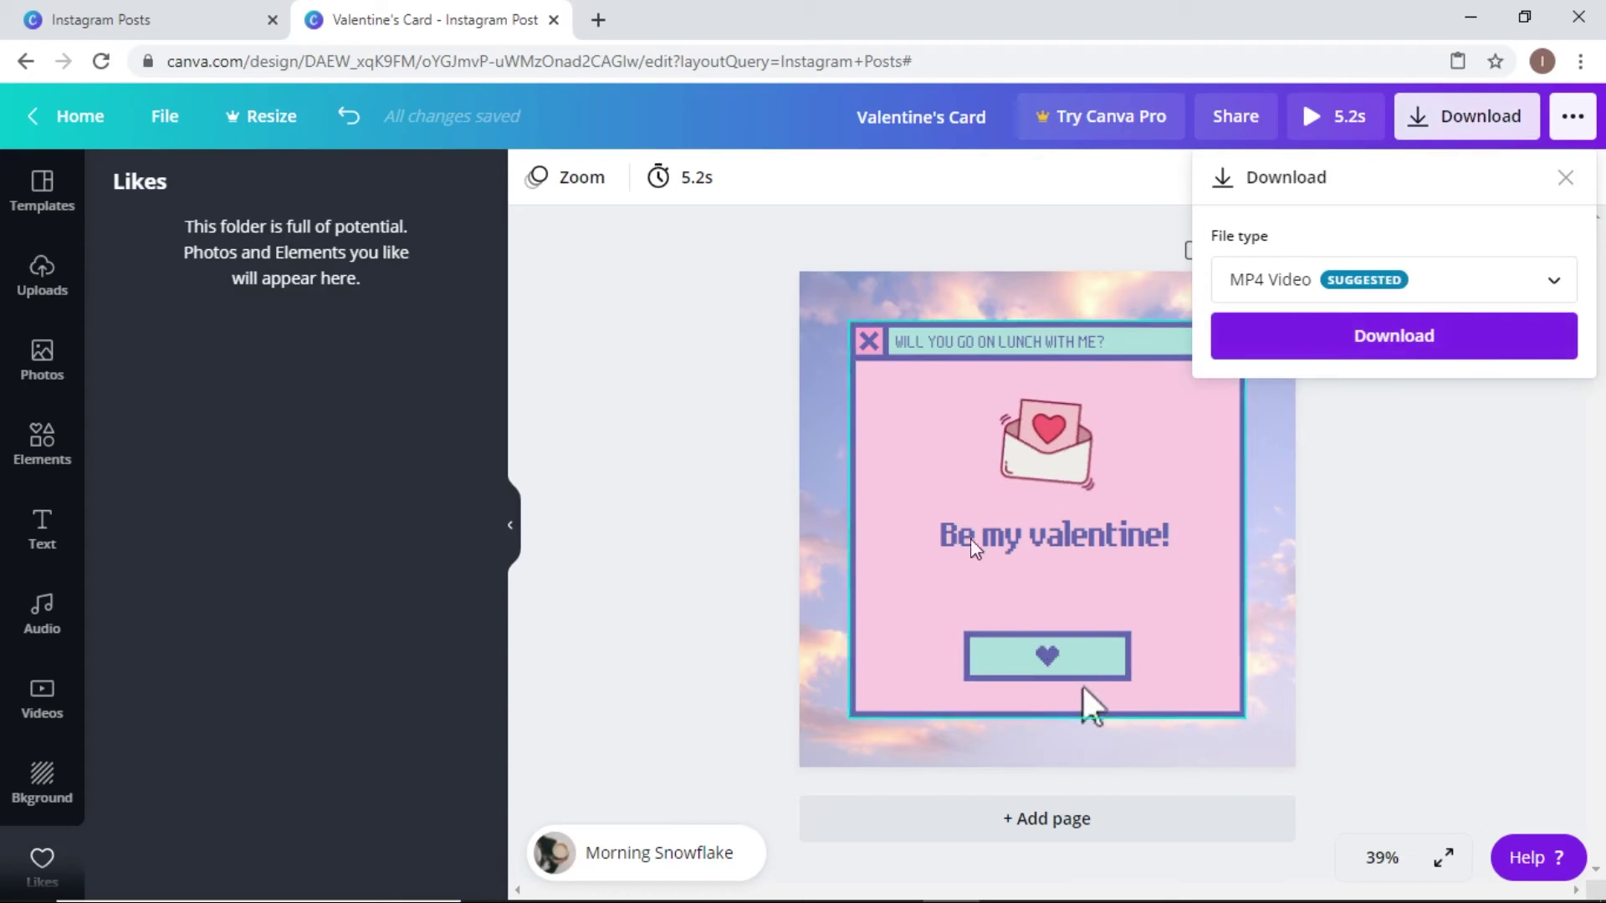
click(1507, 280)
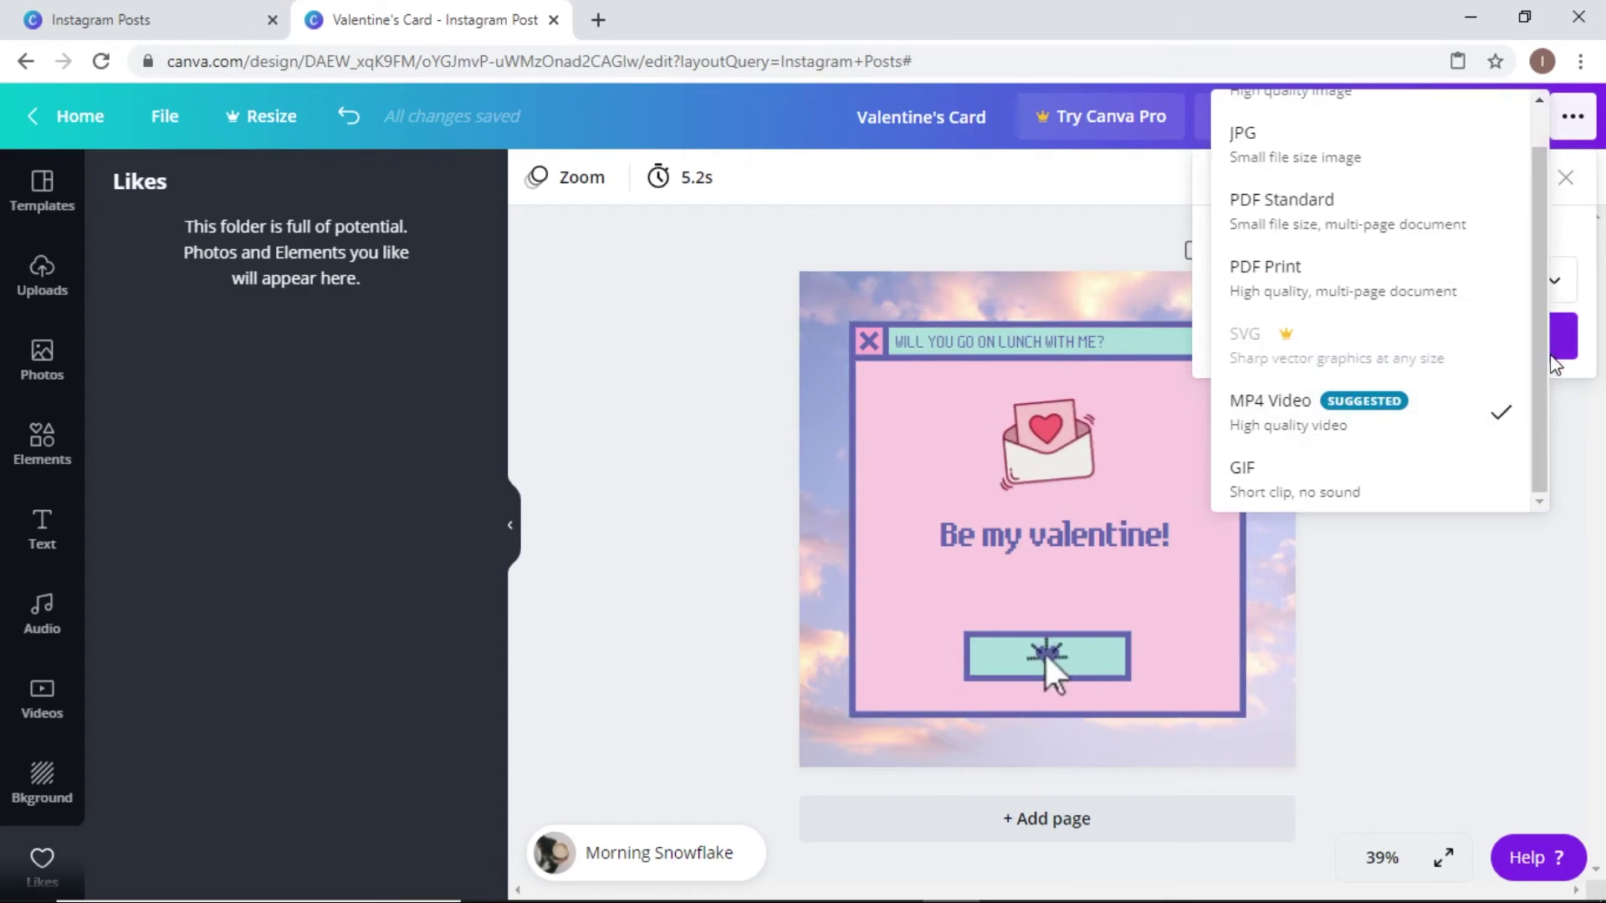
click(1359, 493)
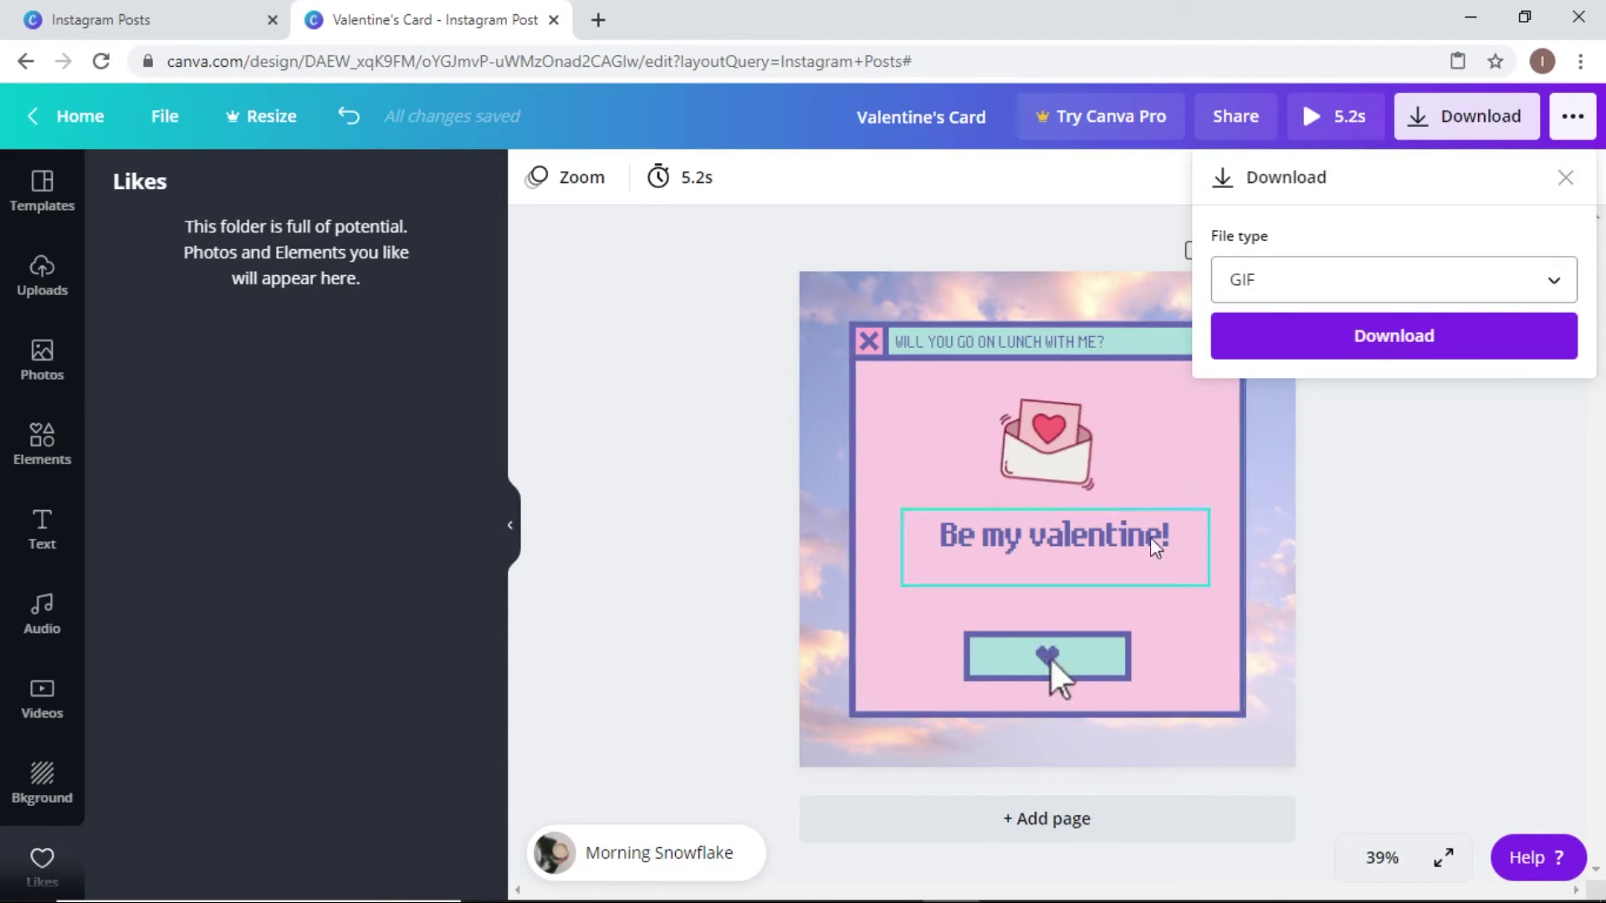
click(1427, 274)
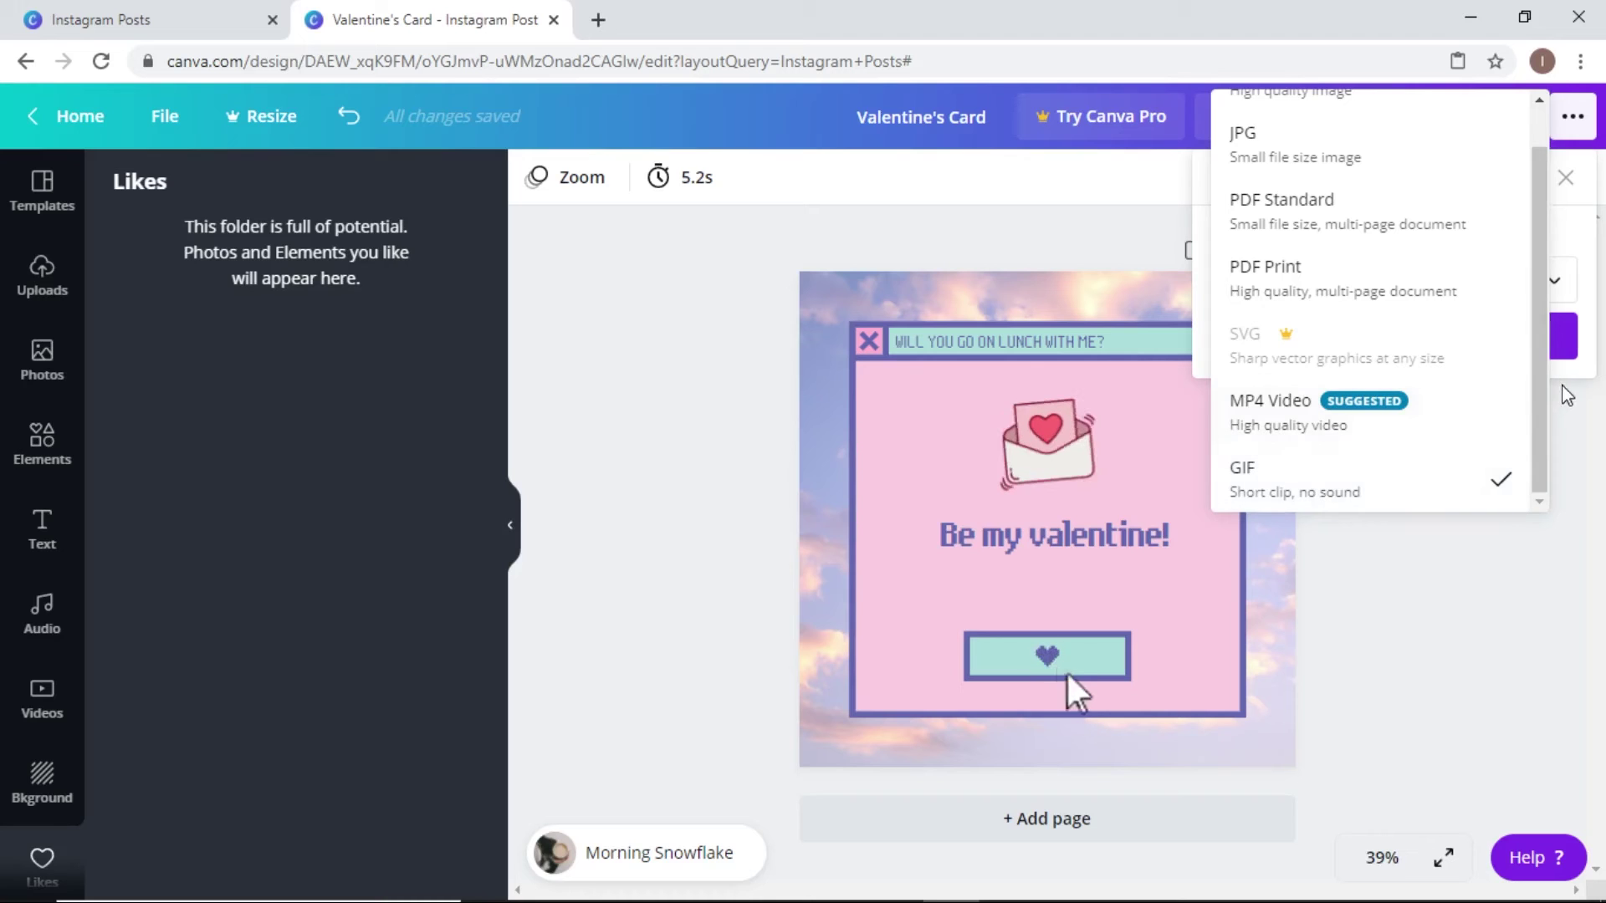
drag(1537, 384, 1542, 334)
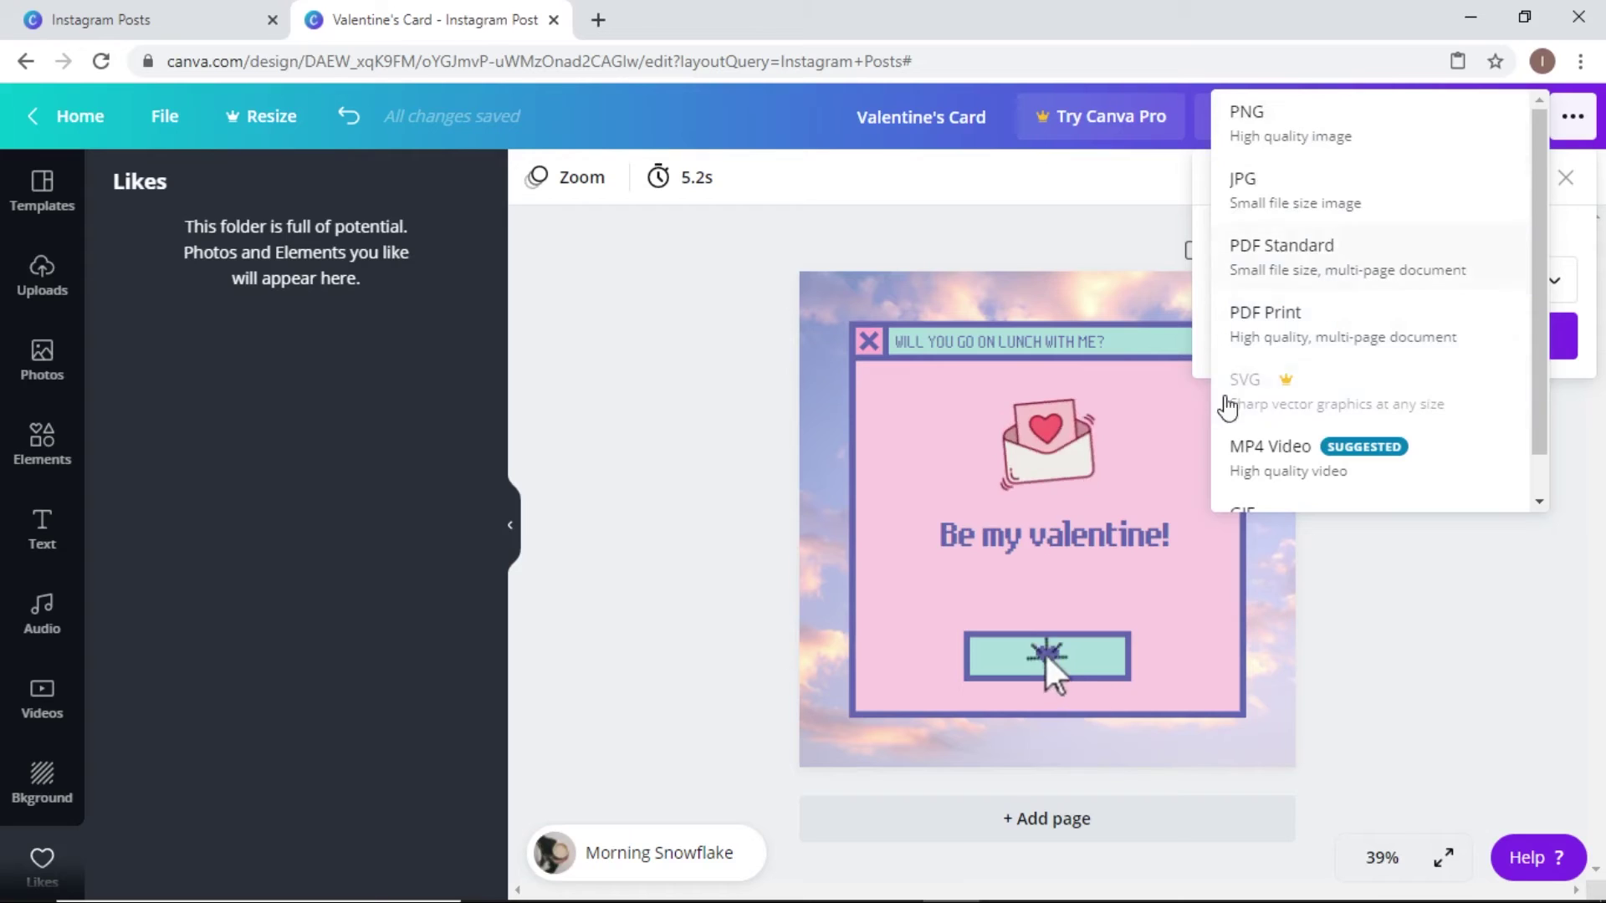
click(1501, 610)
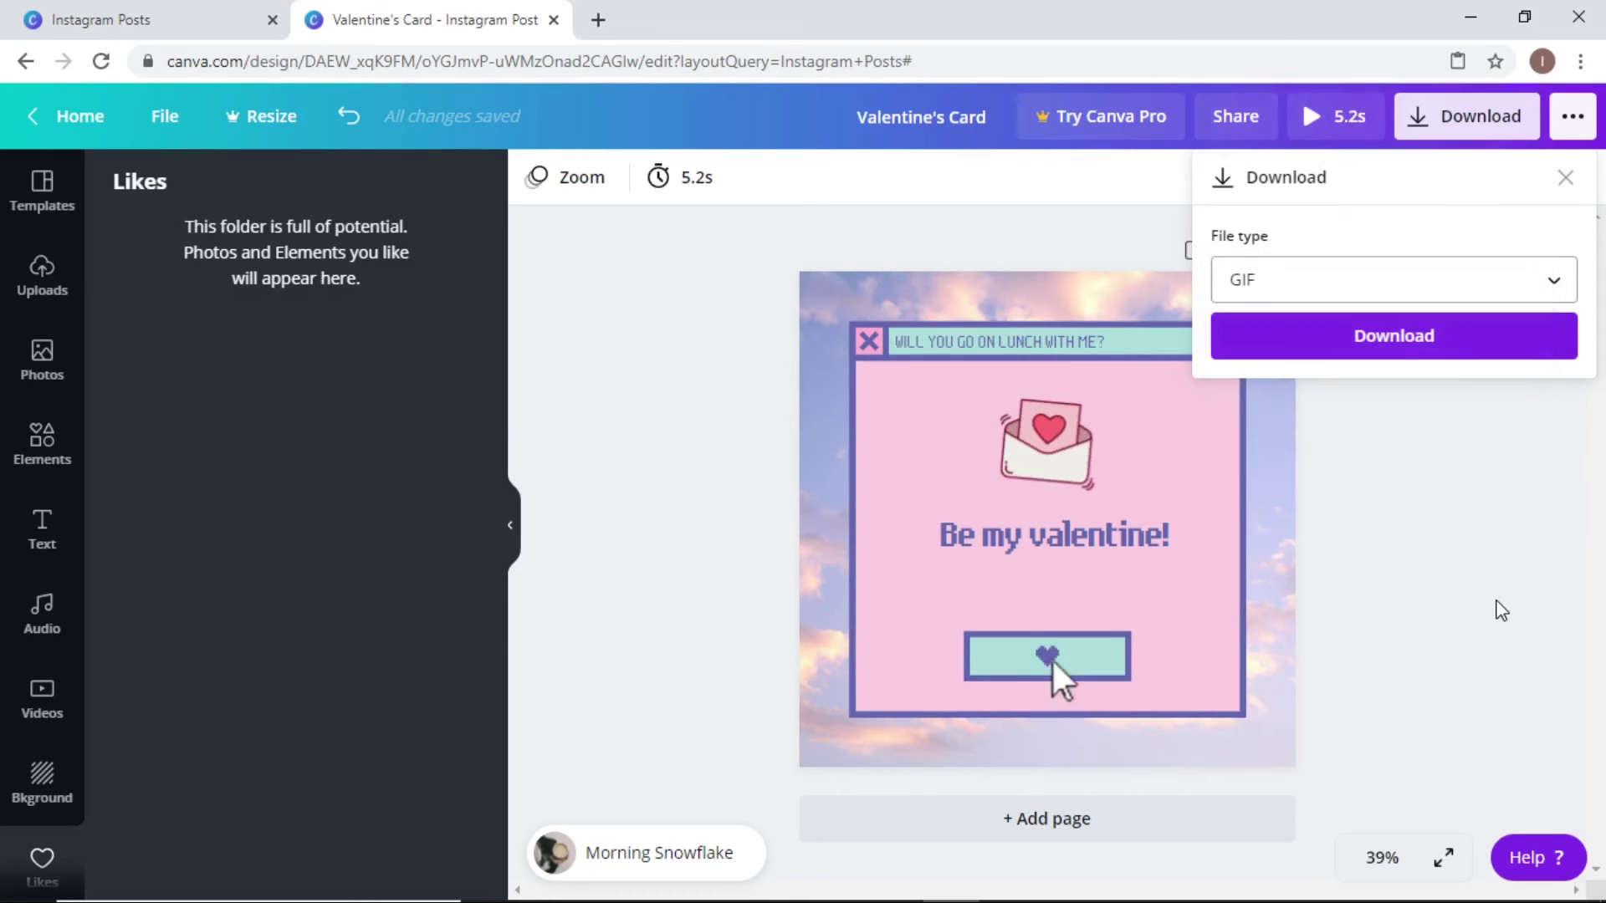
click(1563, 175)
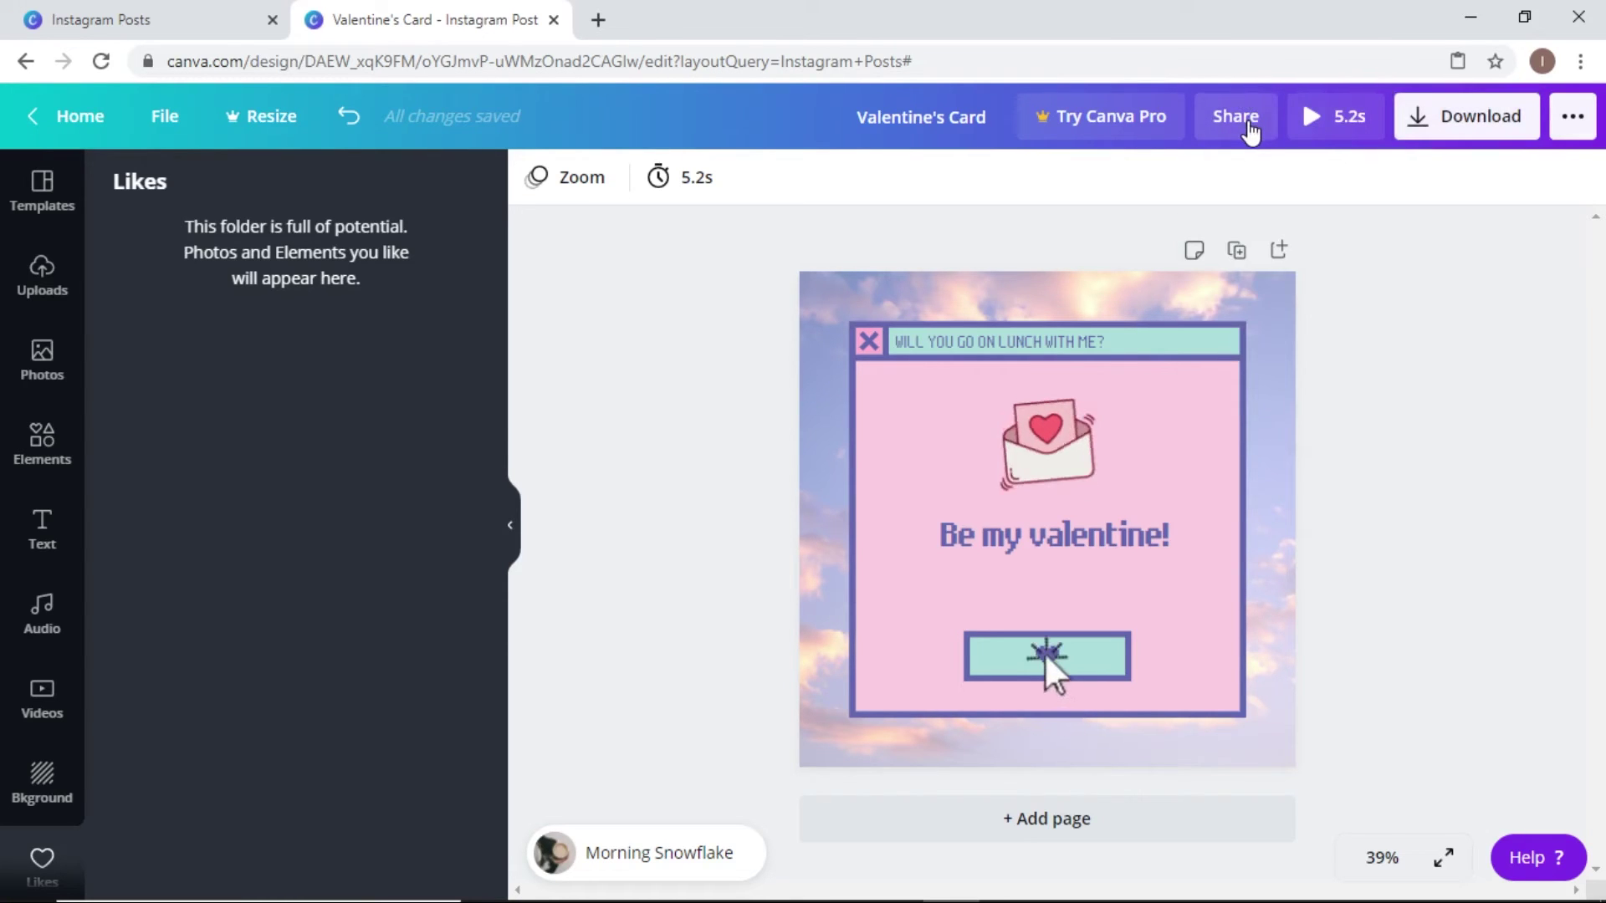
Step: Review the link sharing permissions for the Valentine's Card, copy the link to edit, and close the sharing options
click(1250, 131)
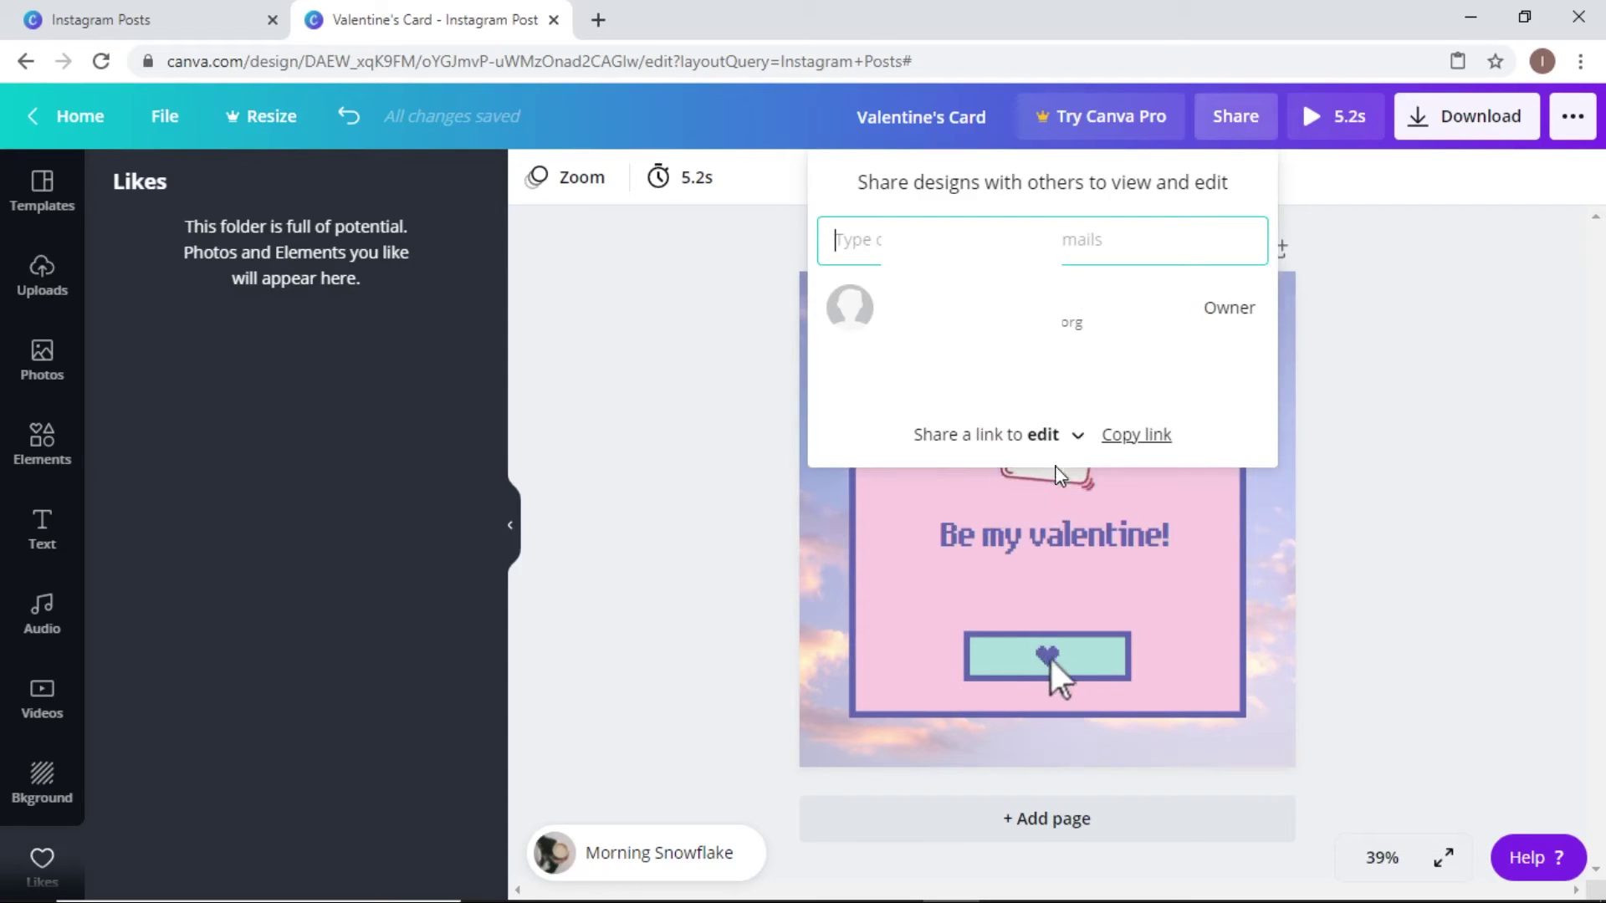
click(1070, 435)
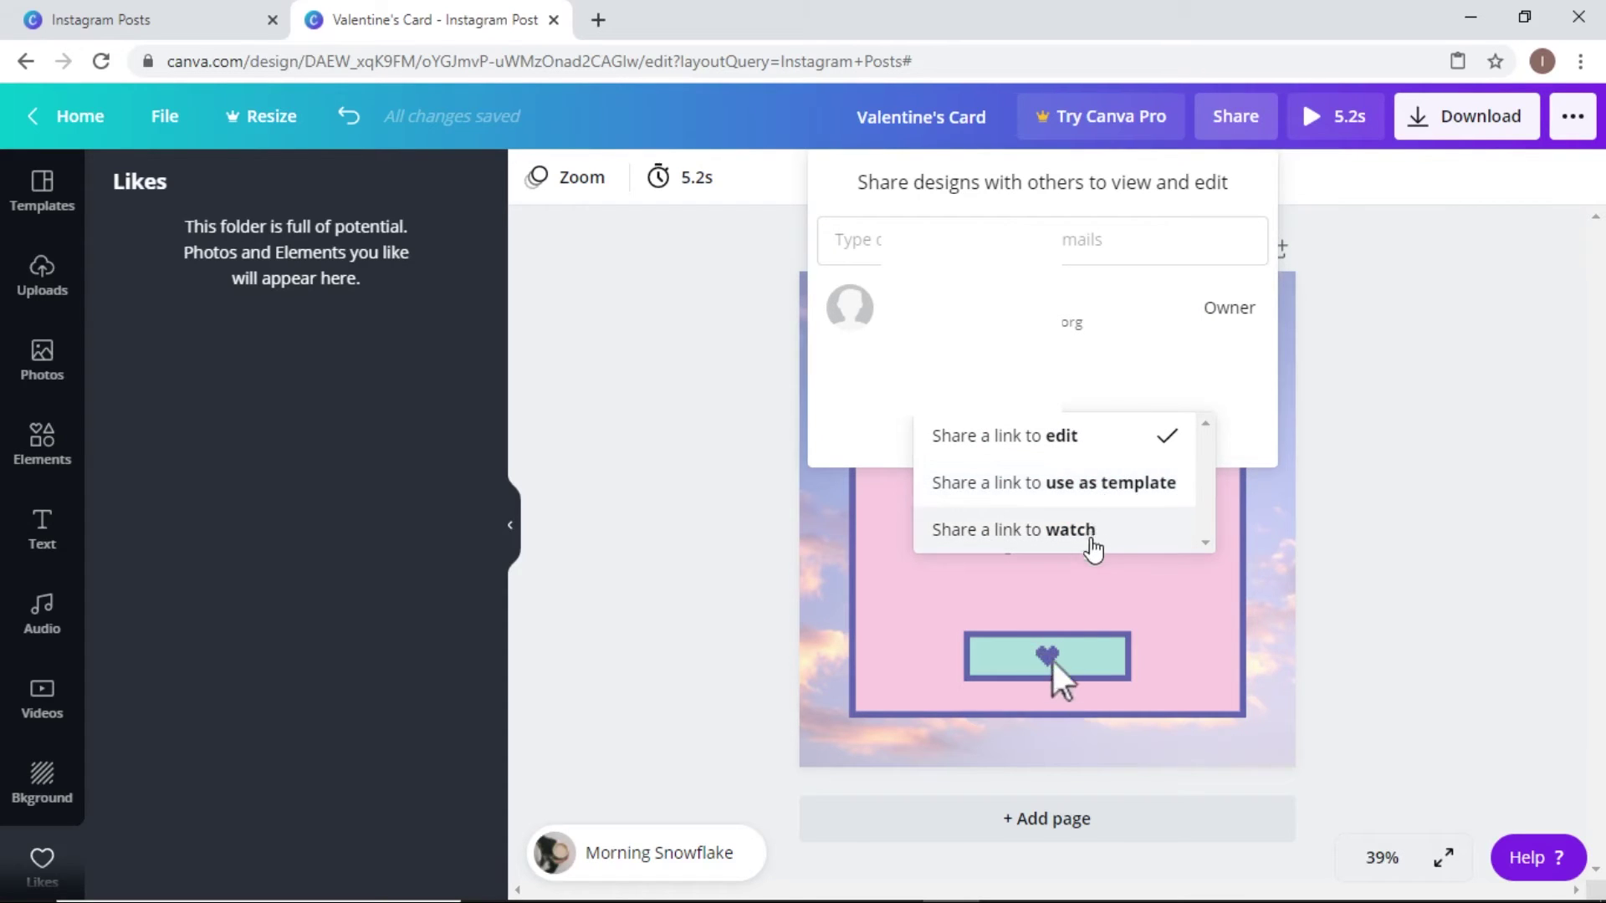
click(1073, 438)
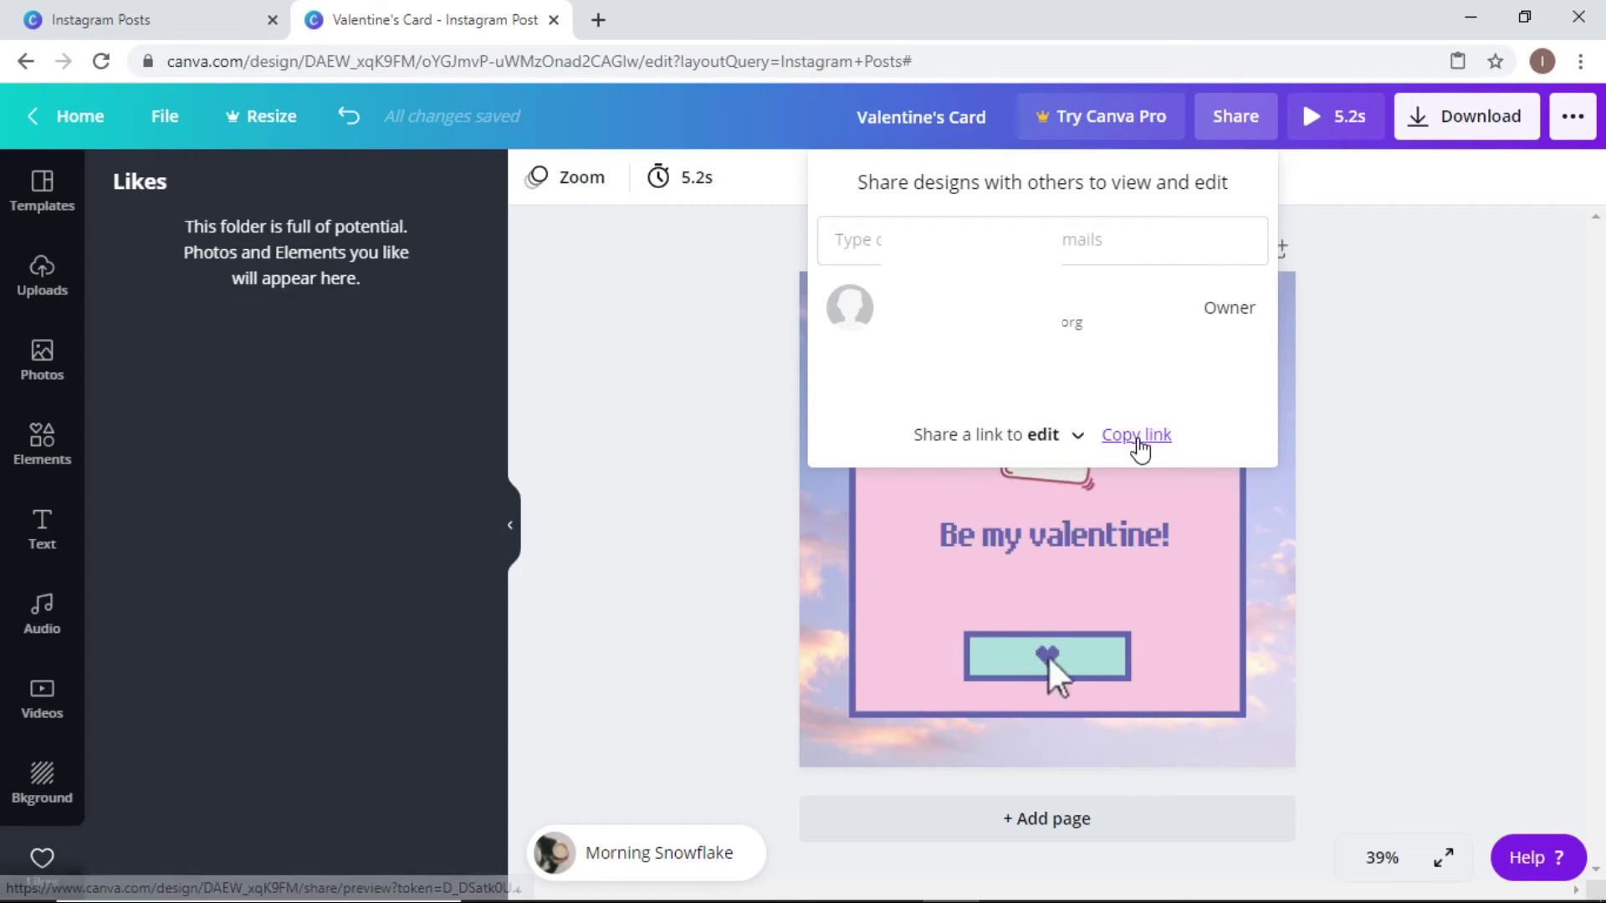
click(1136, 434)
click(1480, 511)
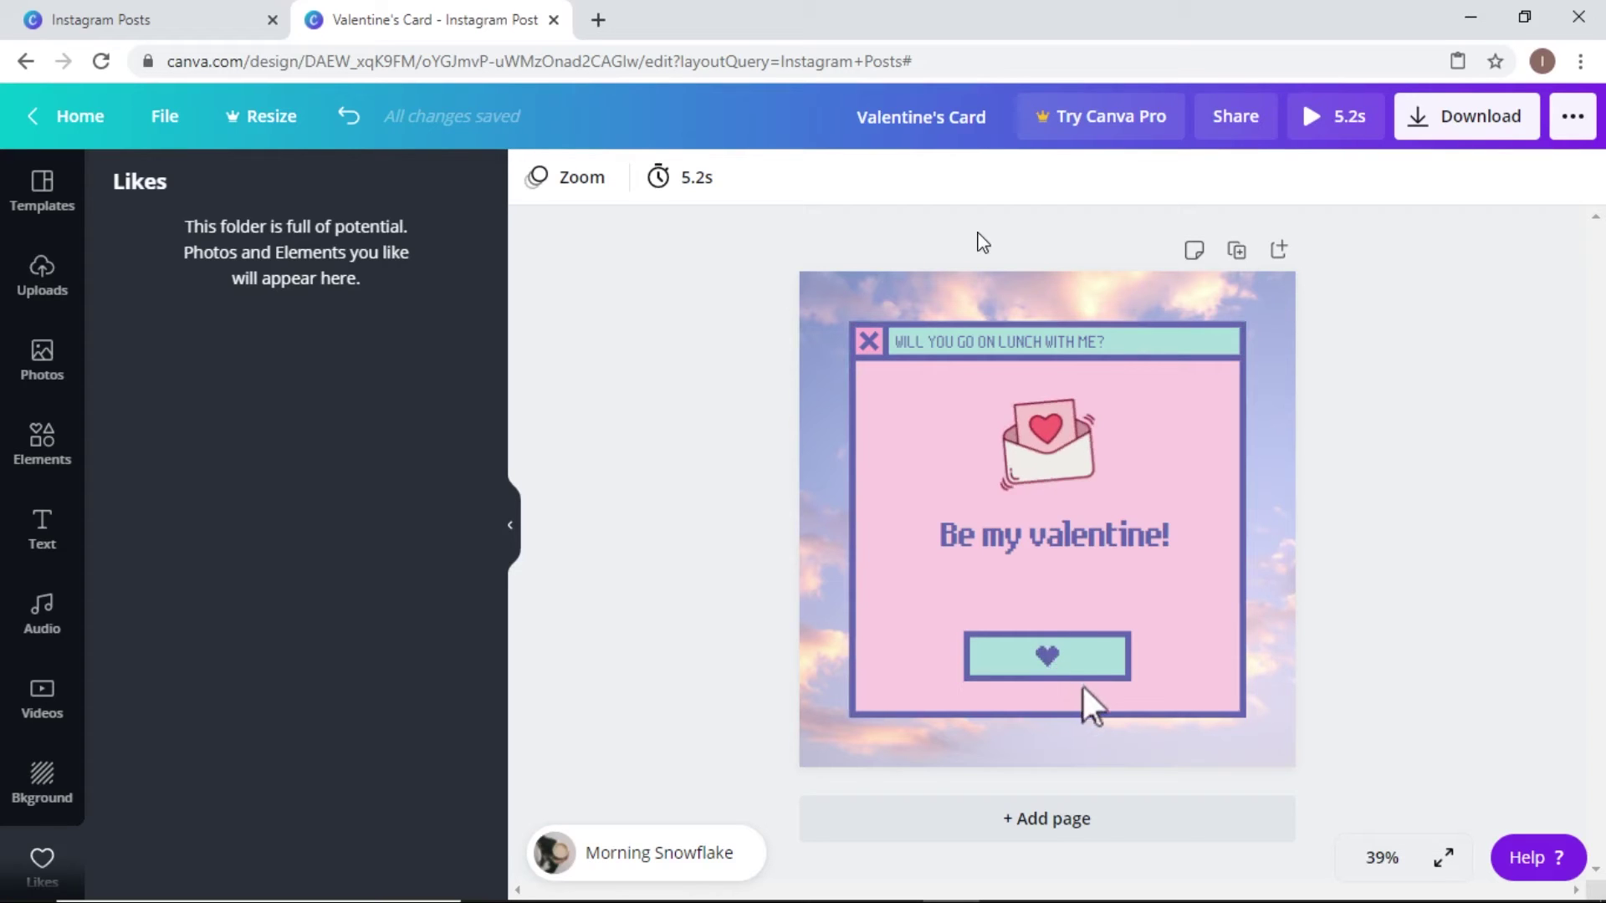
Step: Return to the home page, browse your designs, and open the Black Popcorn Movie Night Invitation
click(75, 126)
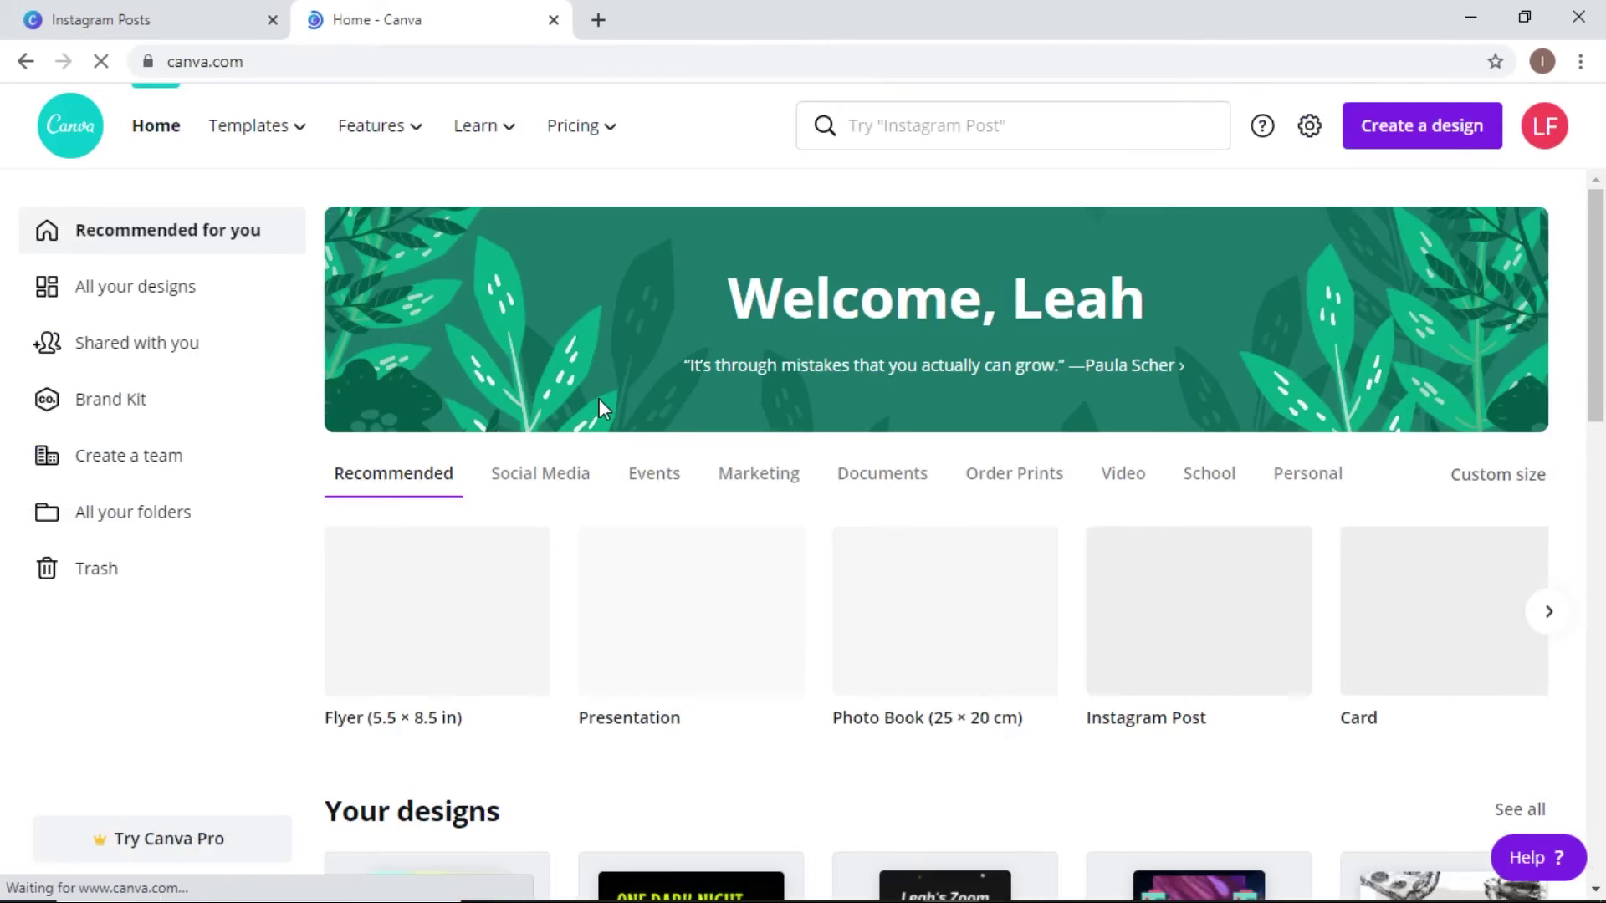
drag(1598, 343, 1602, 472)
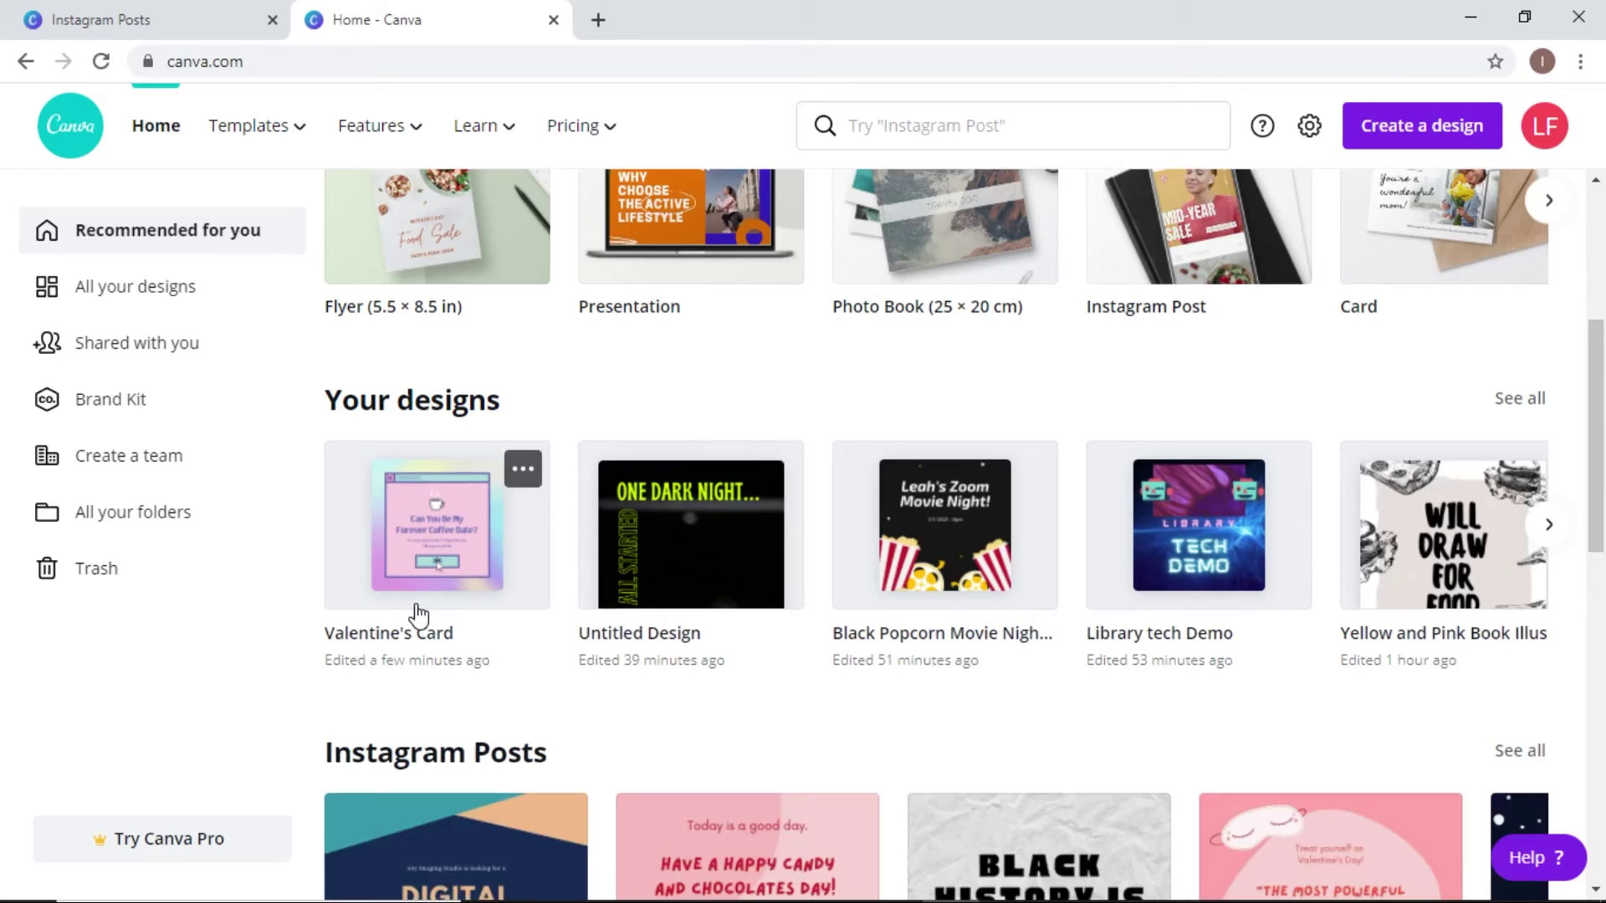
scroll(1602, 363, up, 5)
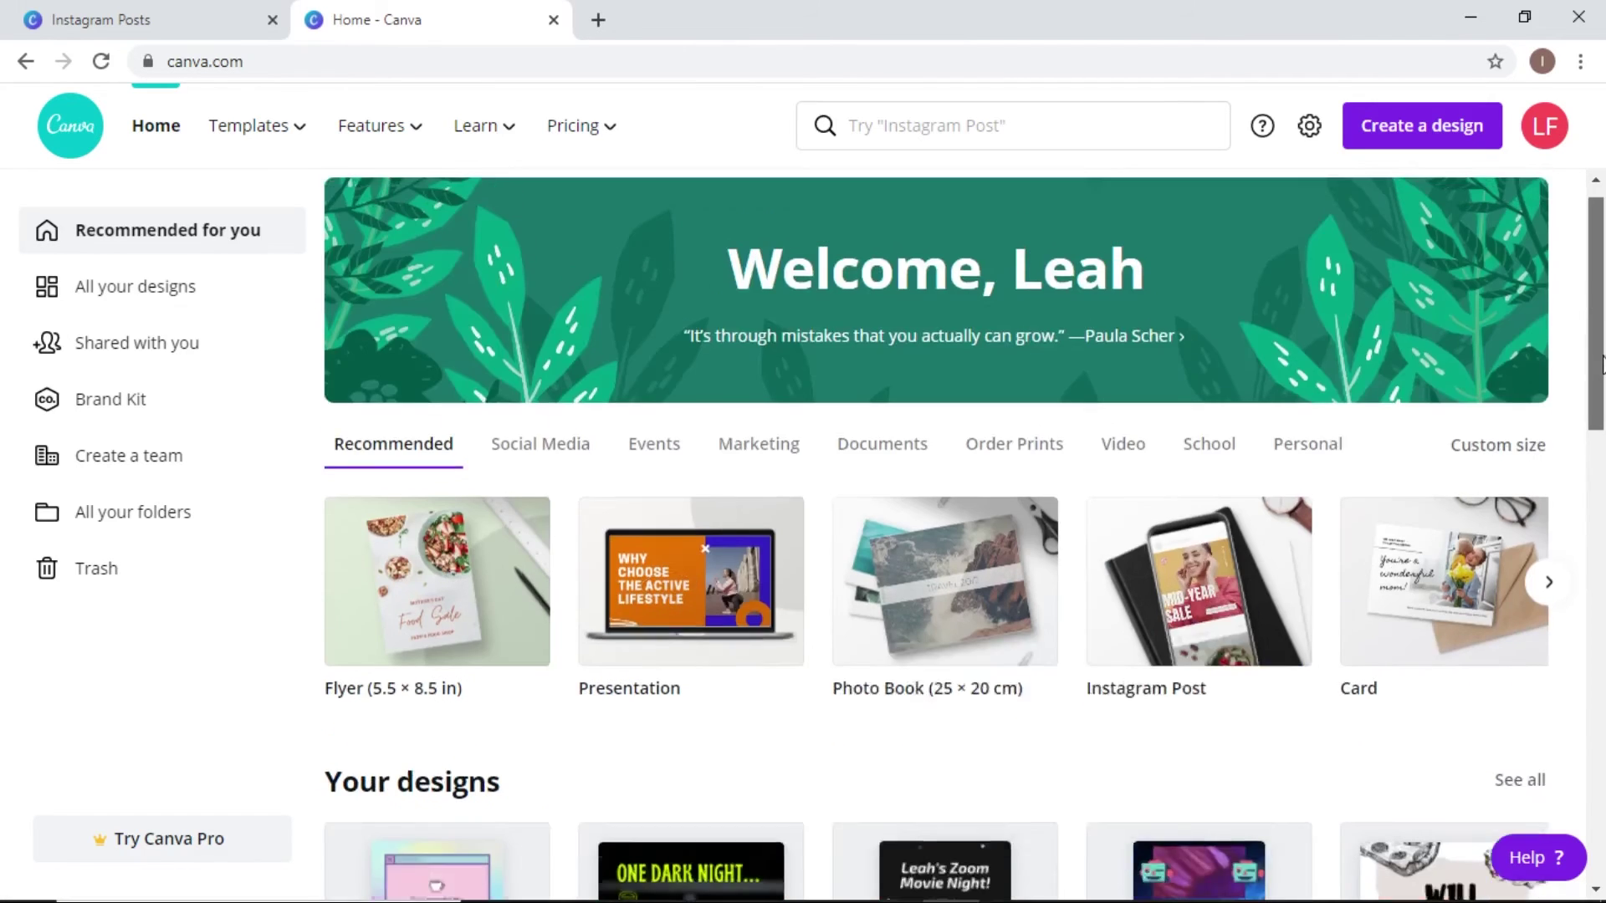
drag(1601, 364, 1601, 451)
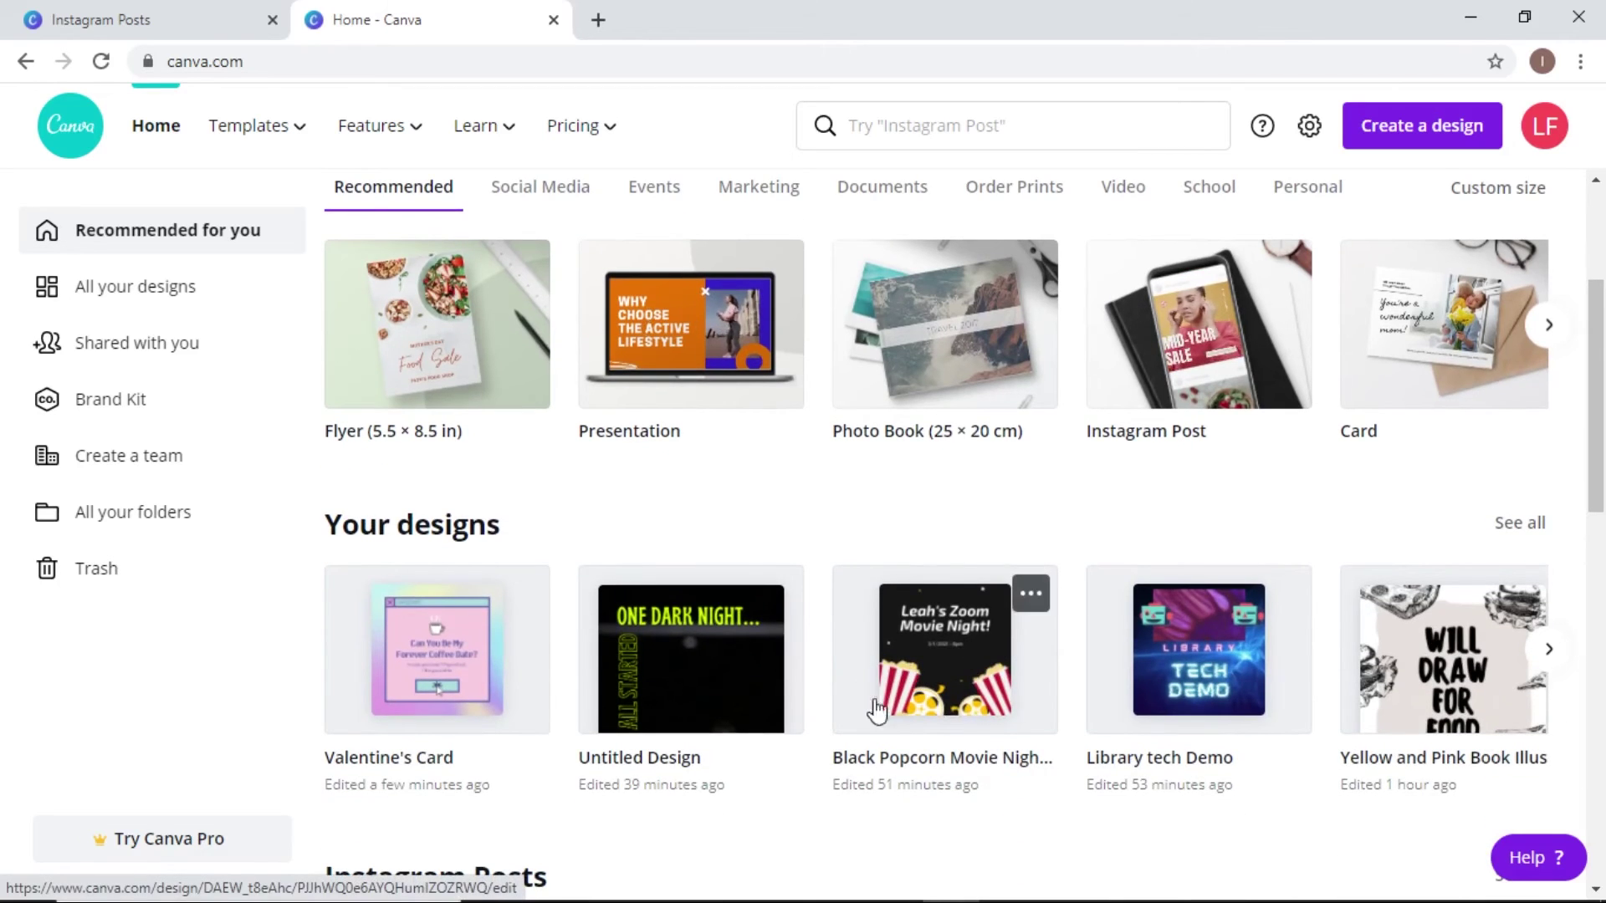
click(962, 625)
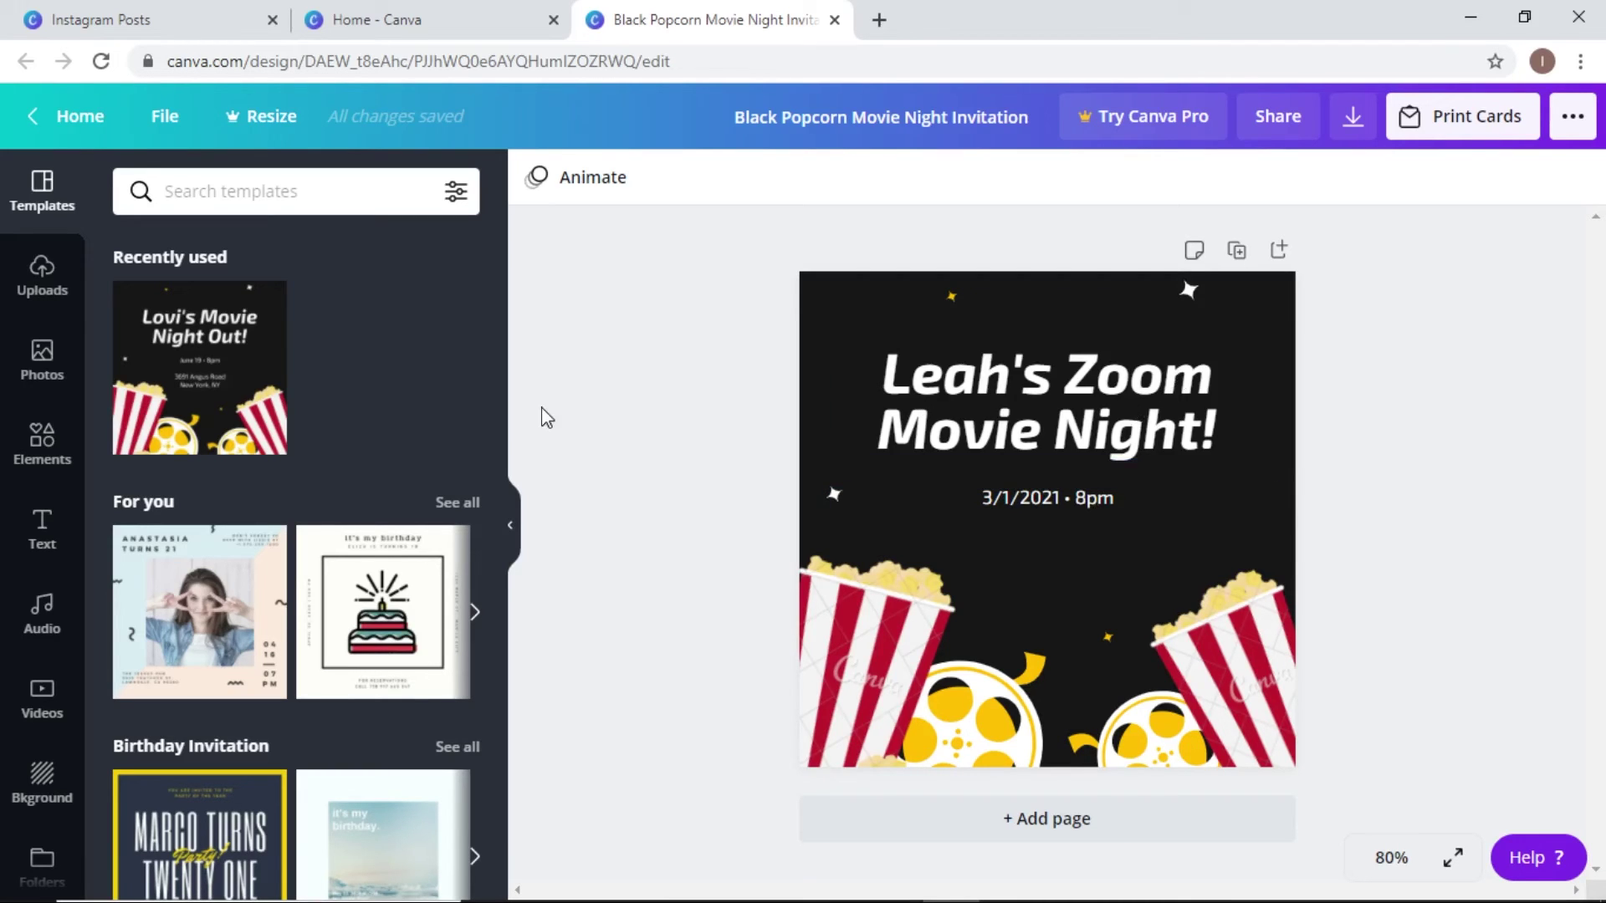
Step: Start a card print order for the movie night invitation and set the quantity to 10 copies
click(1462, 125)
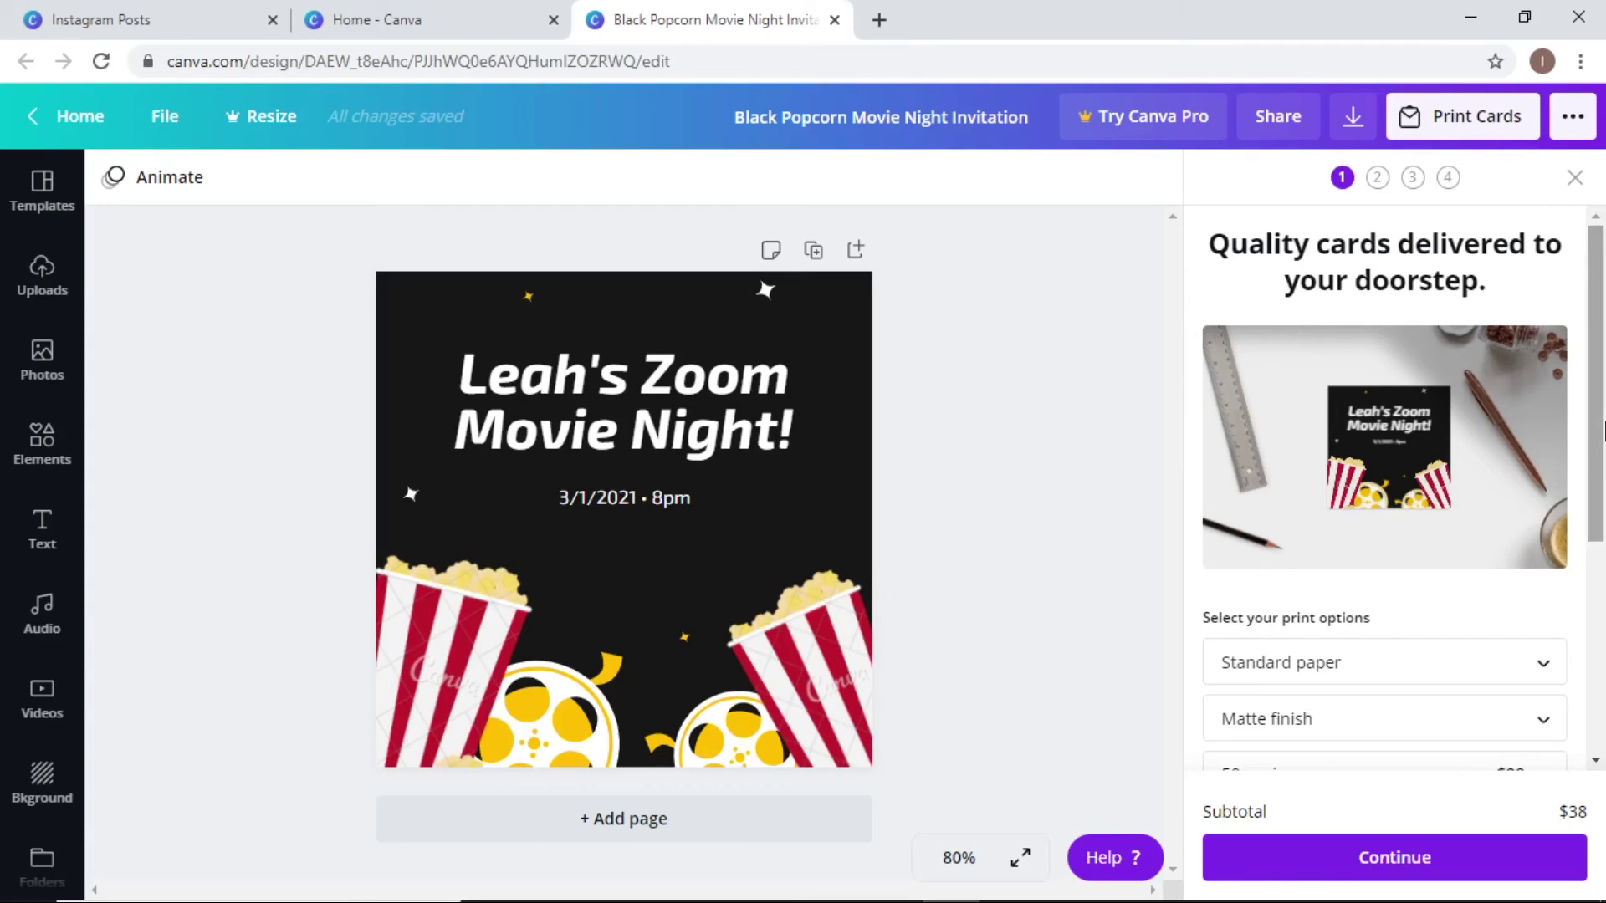
drag(1604, 431, 1580, 566)
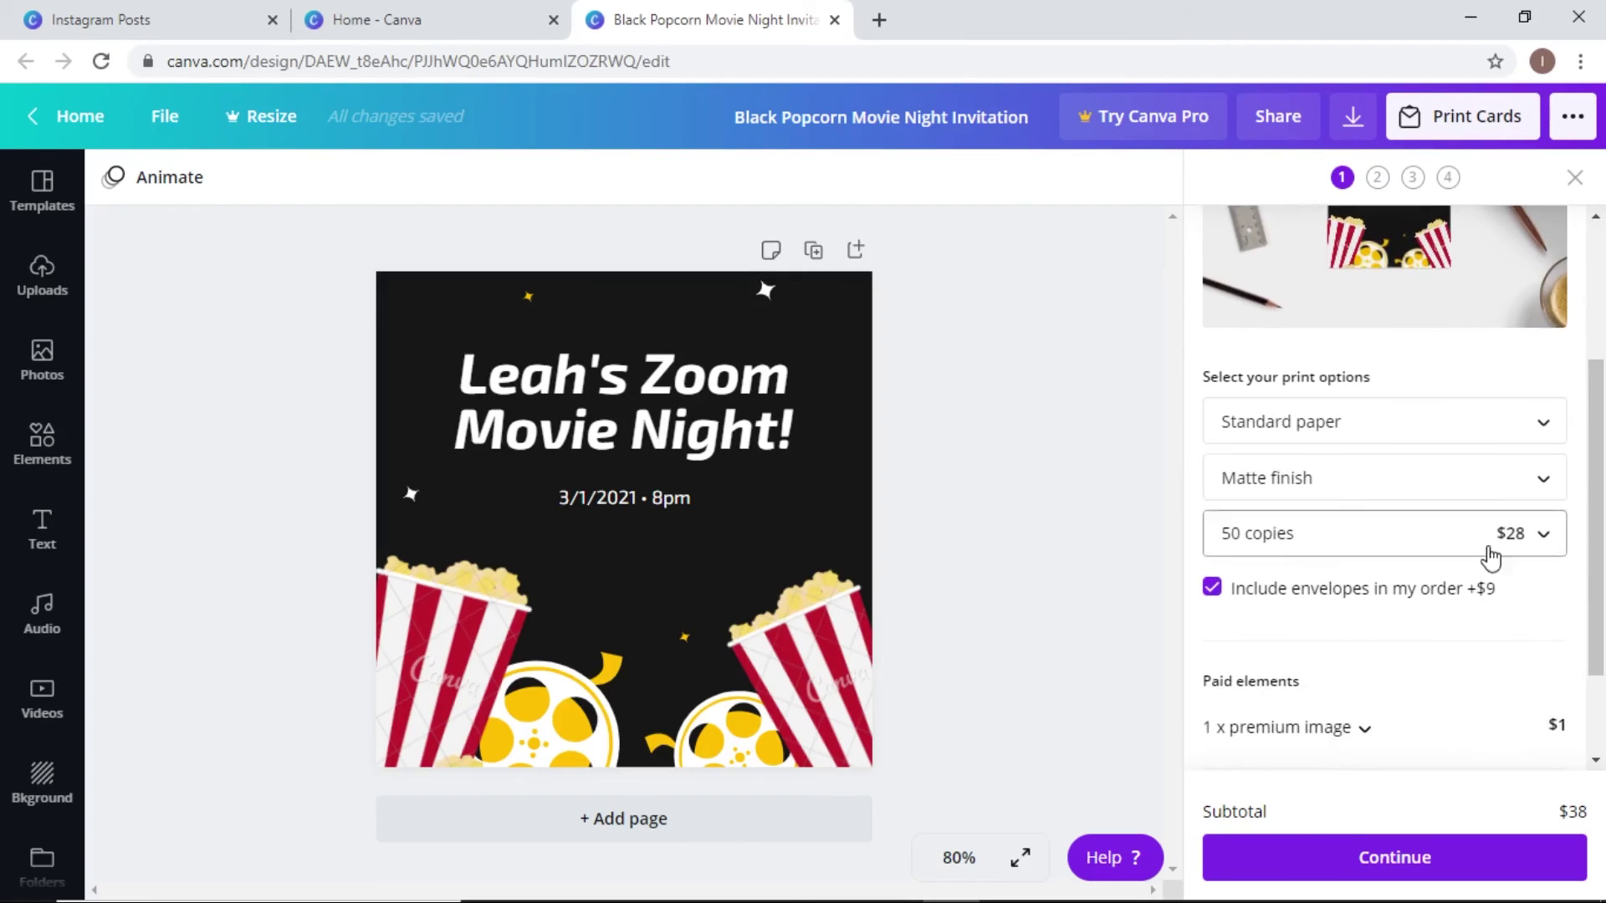
click(1409, 540)
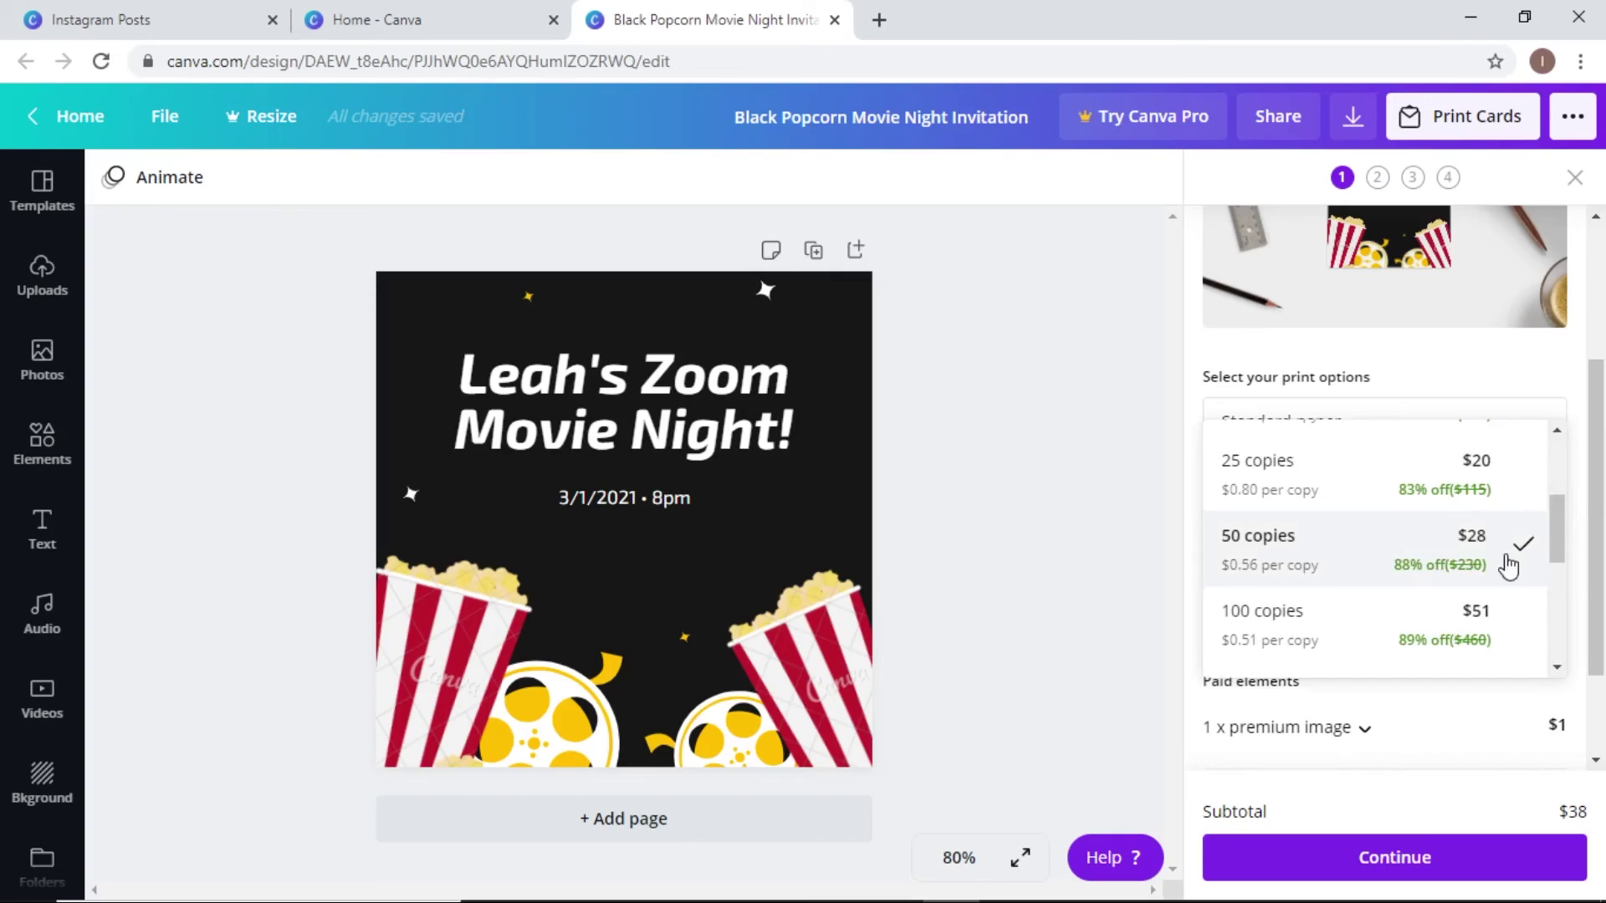
drag(1560, 544, 1561, 477)
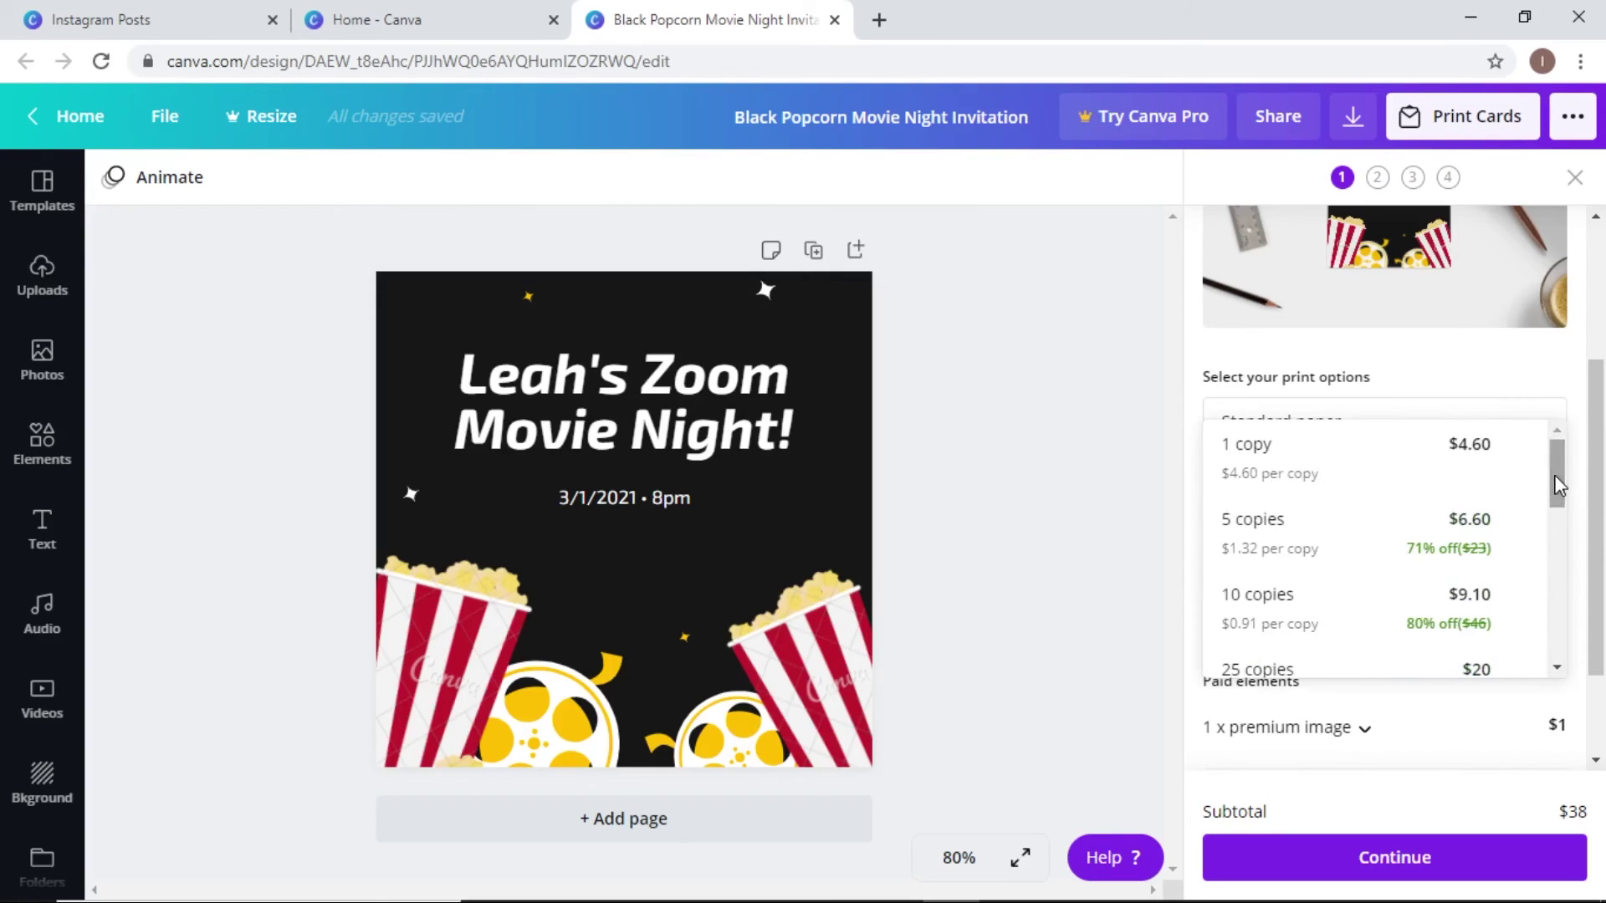
click(1382, 622)
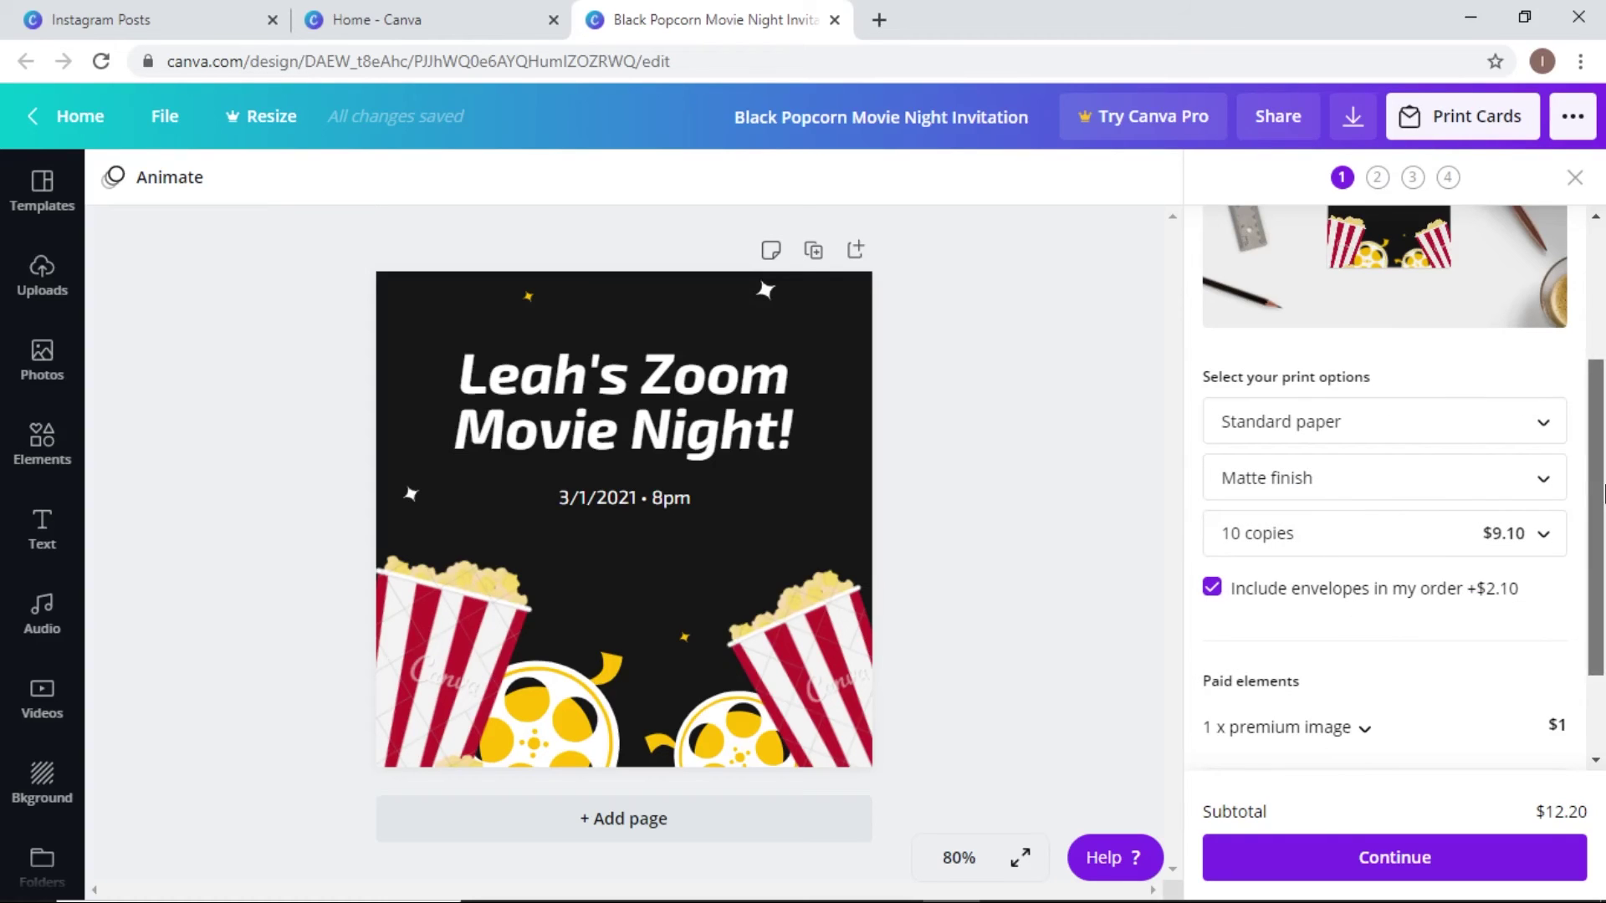
Step: Review the remaining print options and change the card order quantity to 100 copies
drag(1602, 493, 1602, 583)
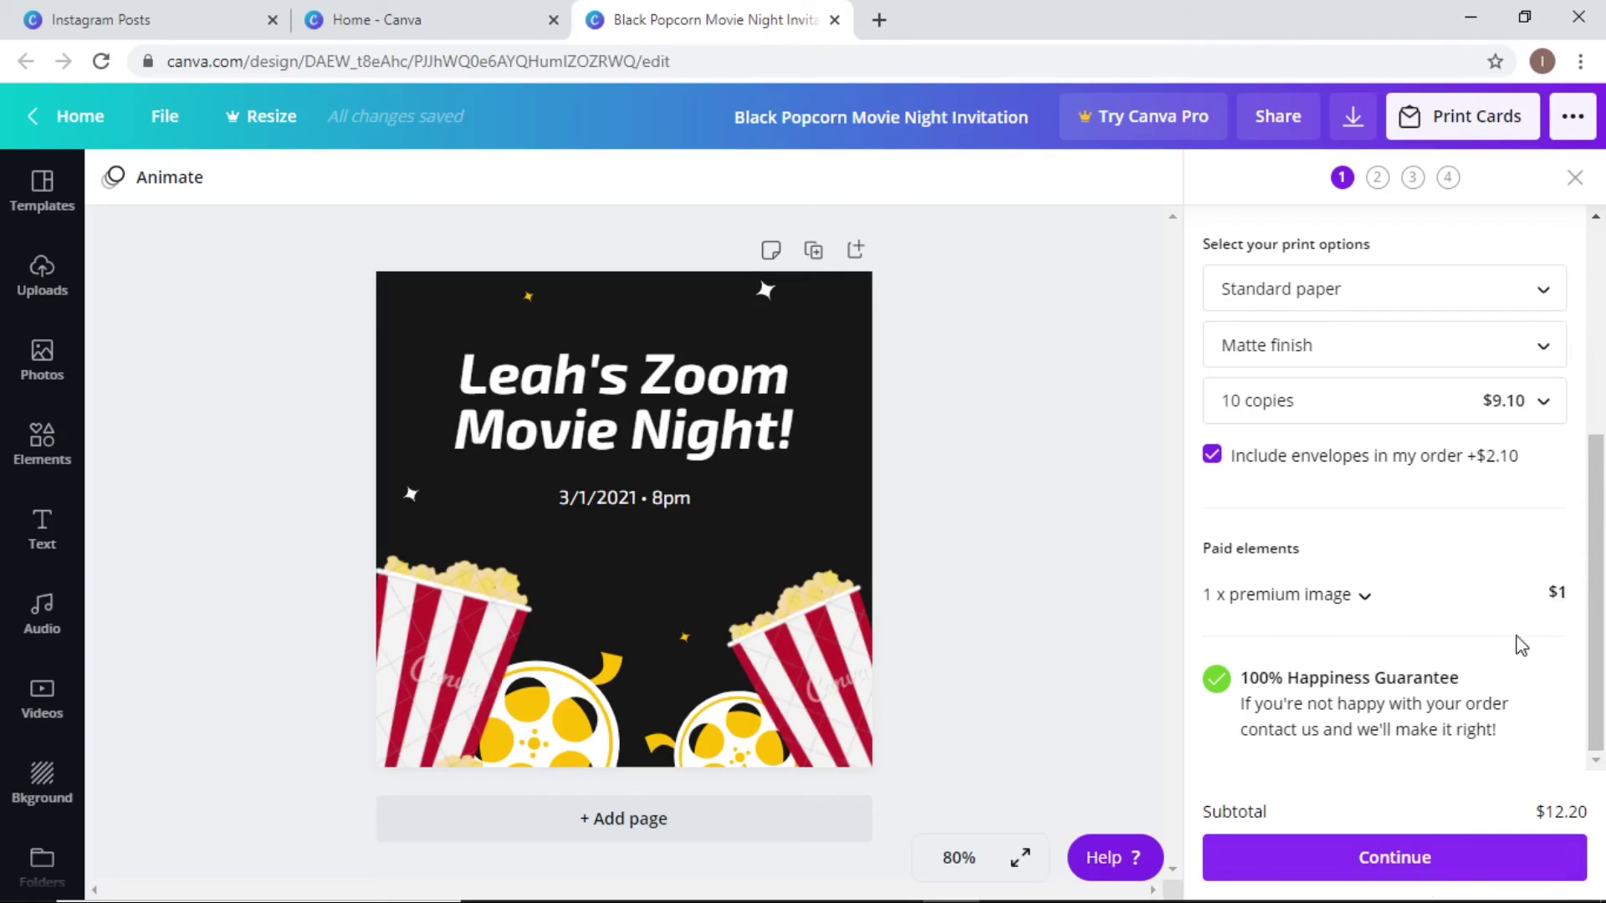
click(1535, 417)
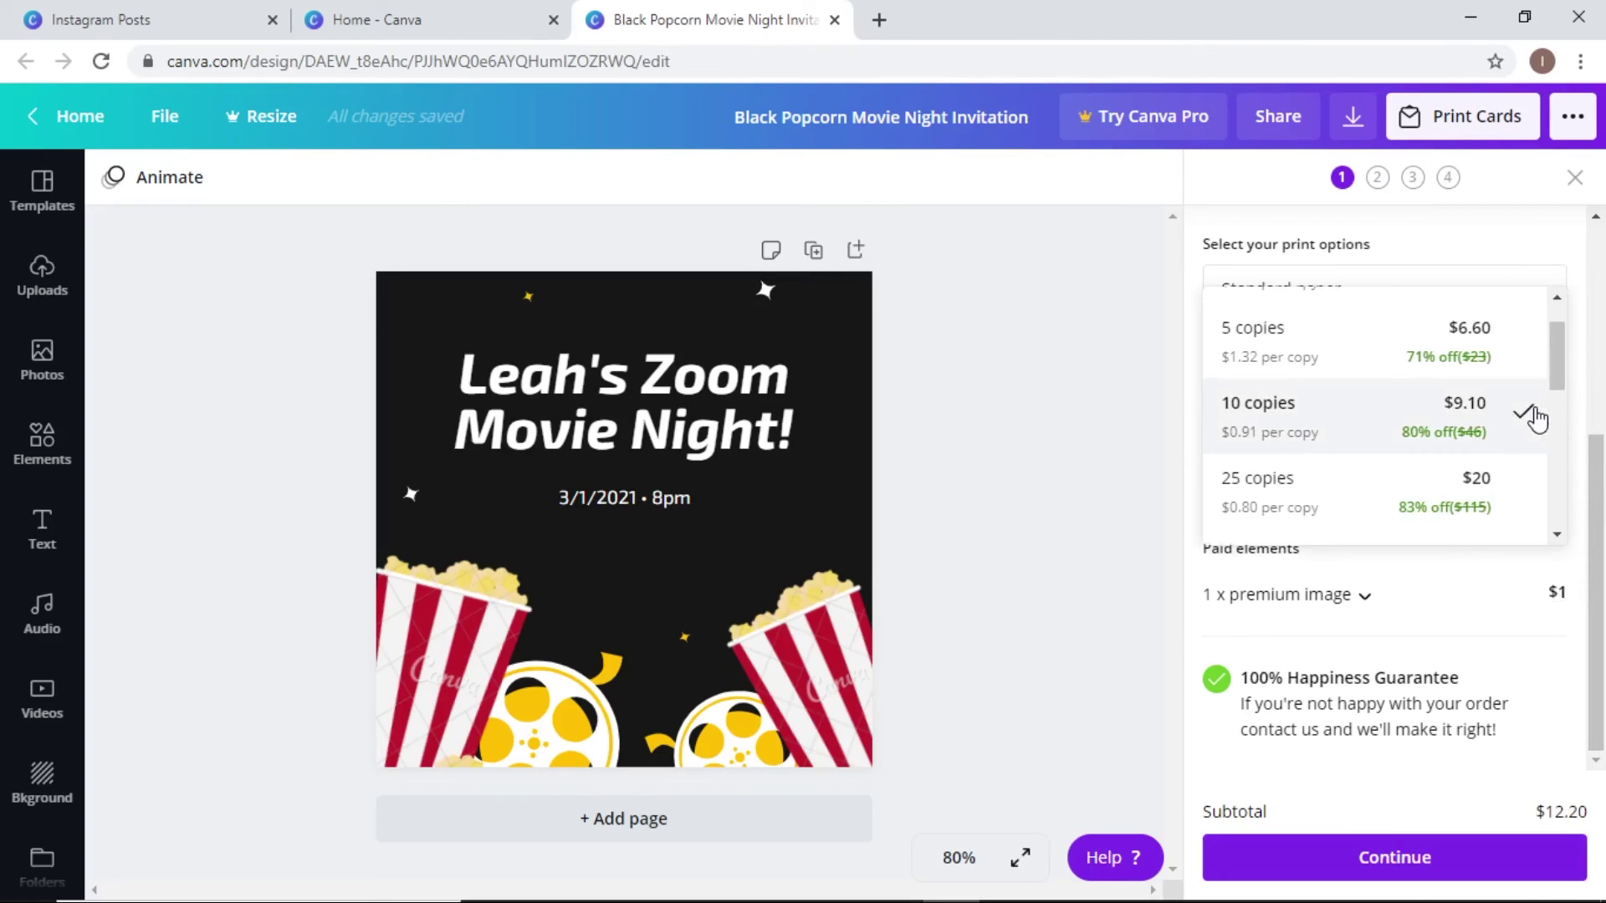
drag(1558, 366, 1558, 431)
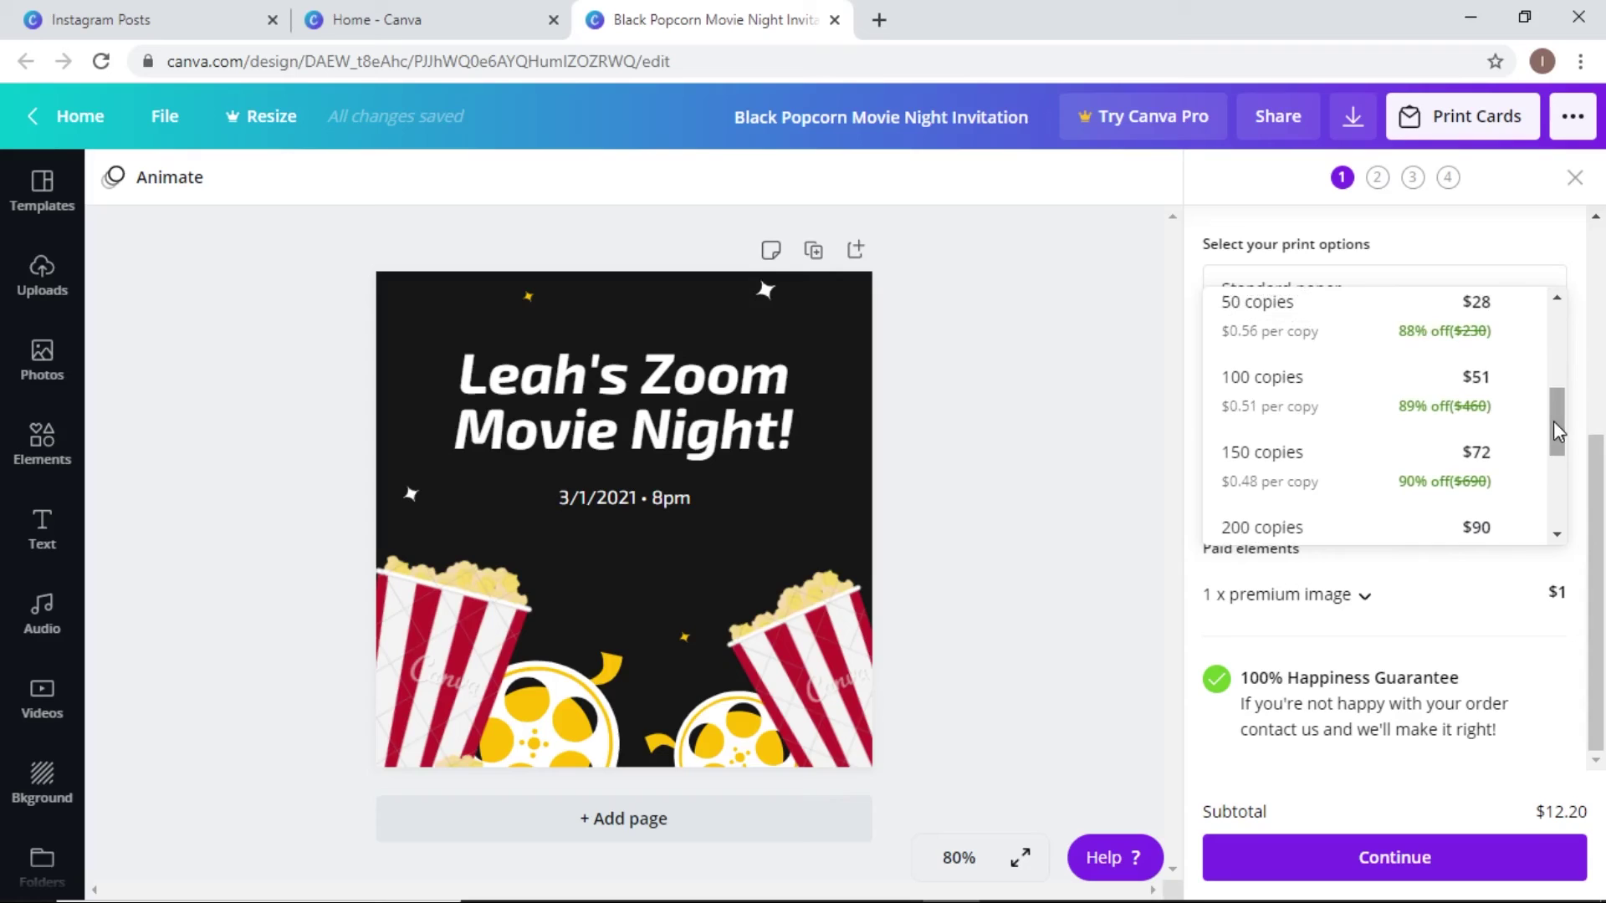
click(1397, 409)
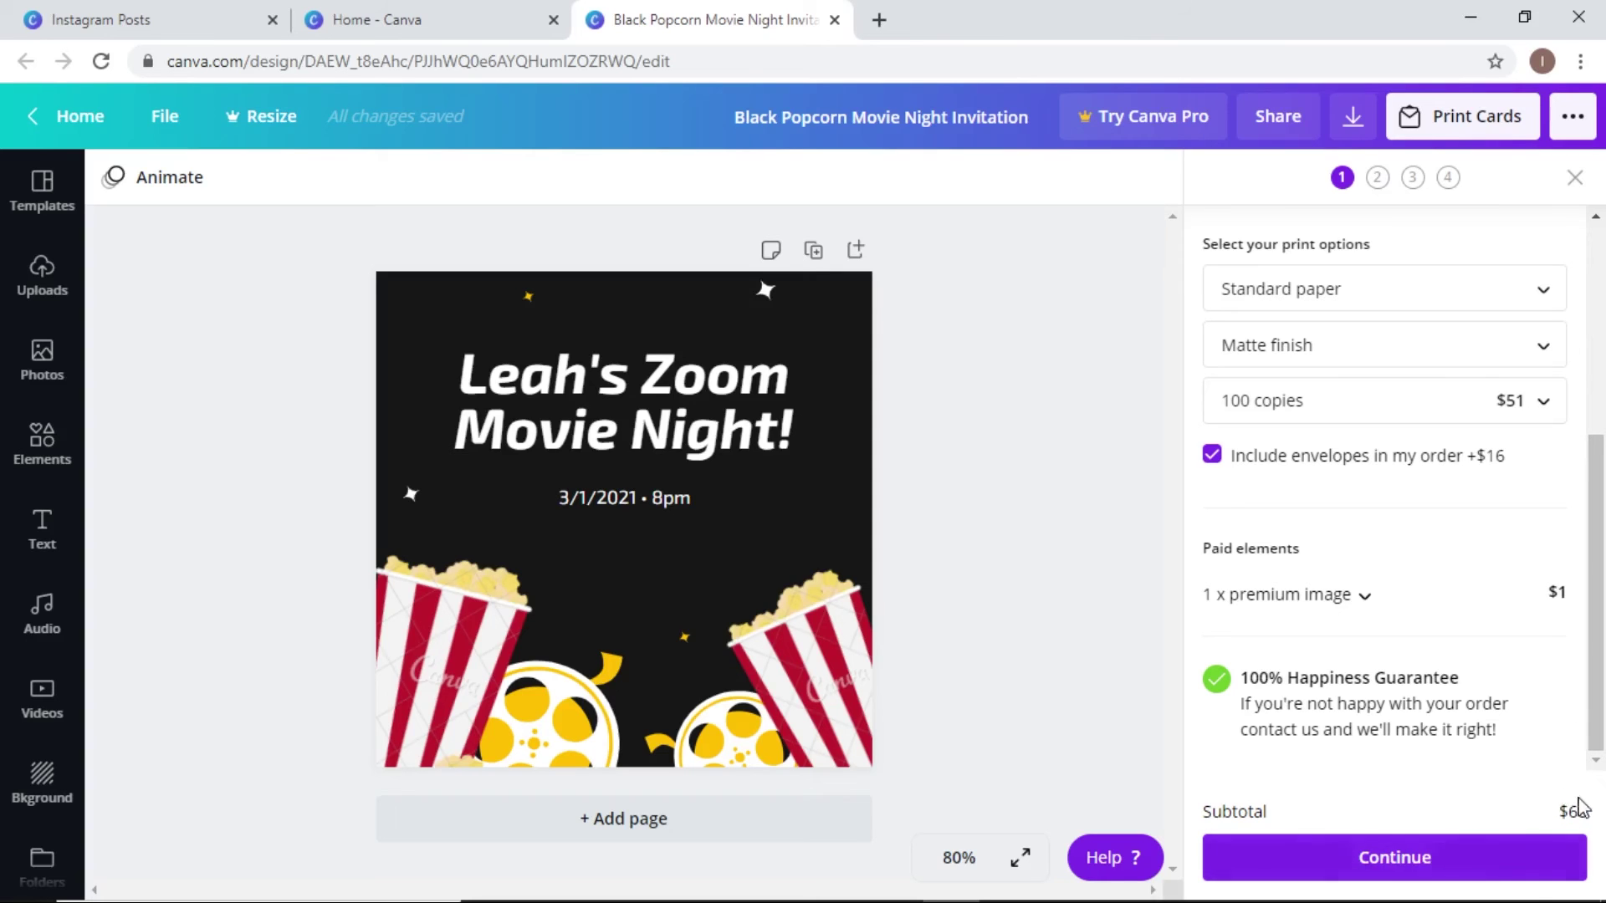
Step: Proceed through the bleed, danger zone and proofreading checks to the shipping details, and close the print order
click(1469, 866)
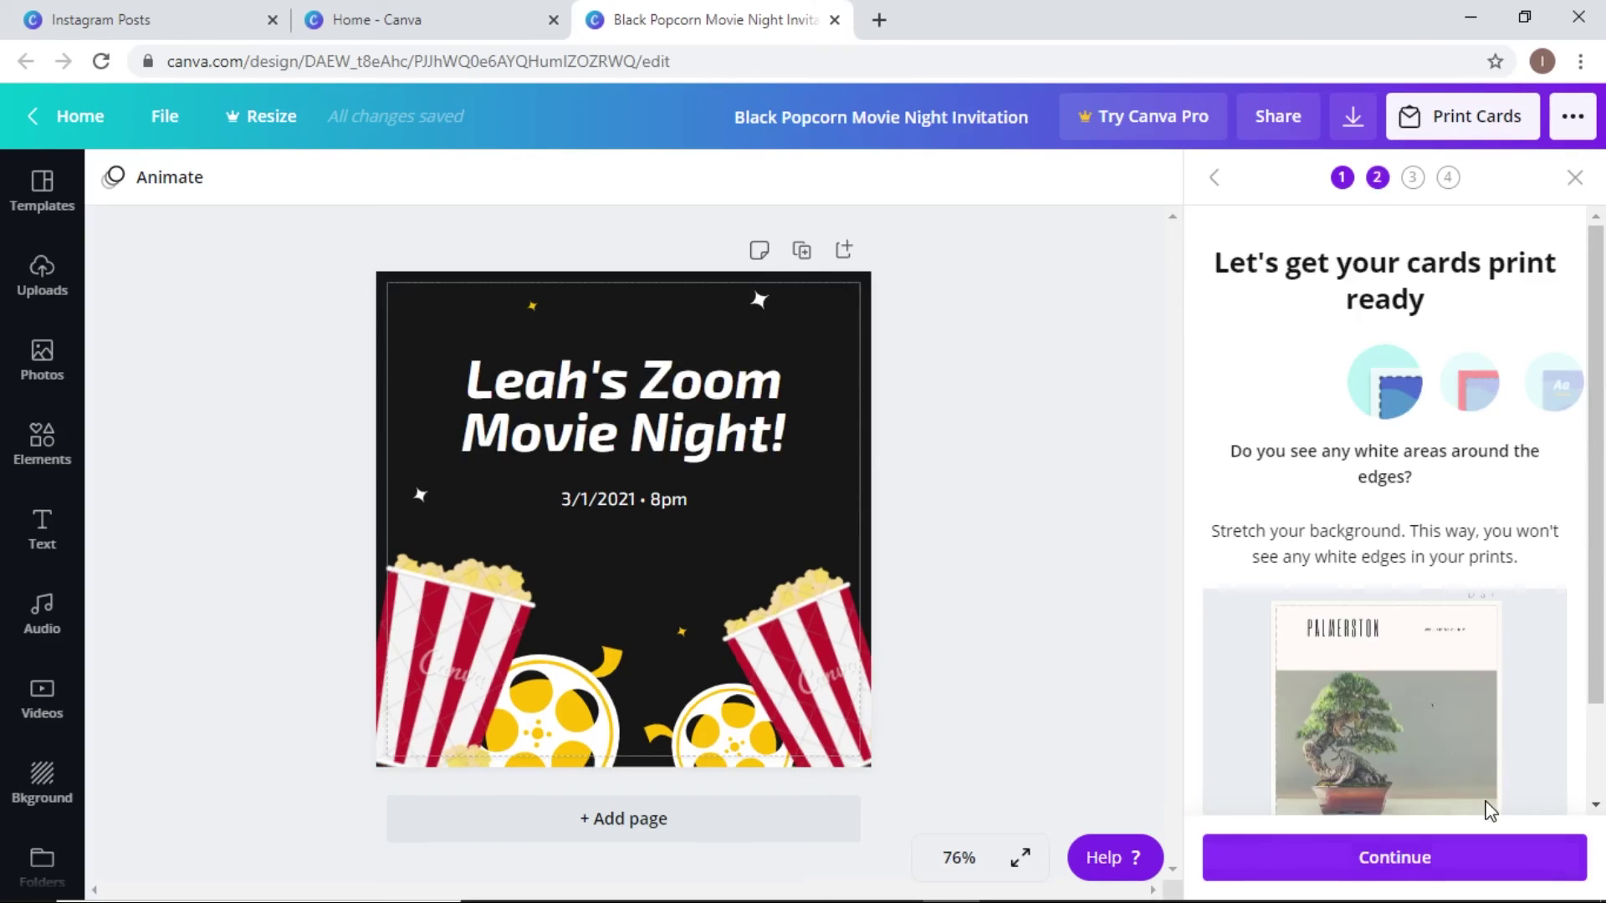
scroll(1581, 384, down, 1)
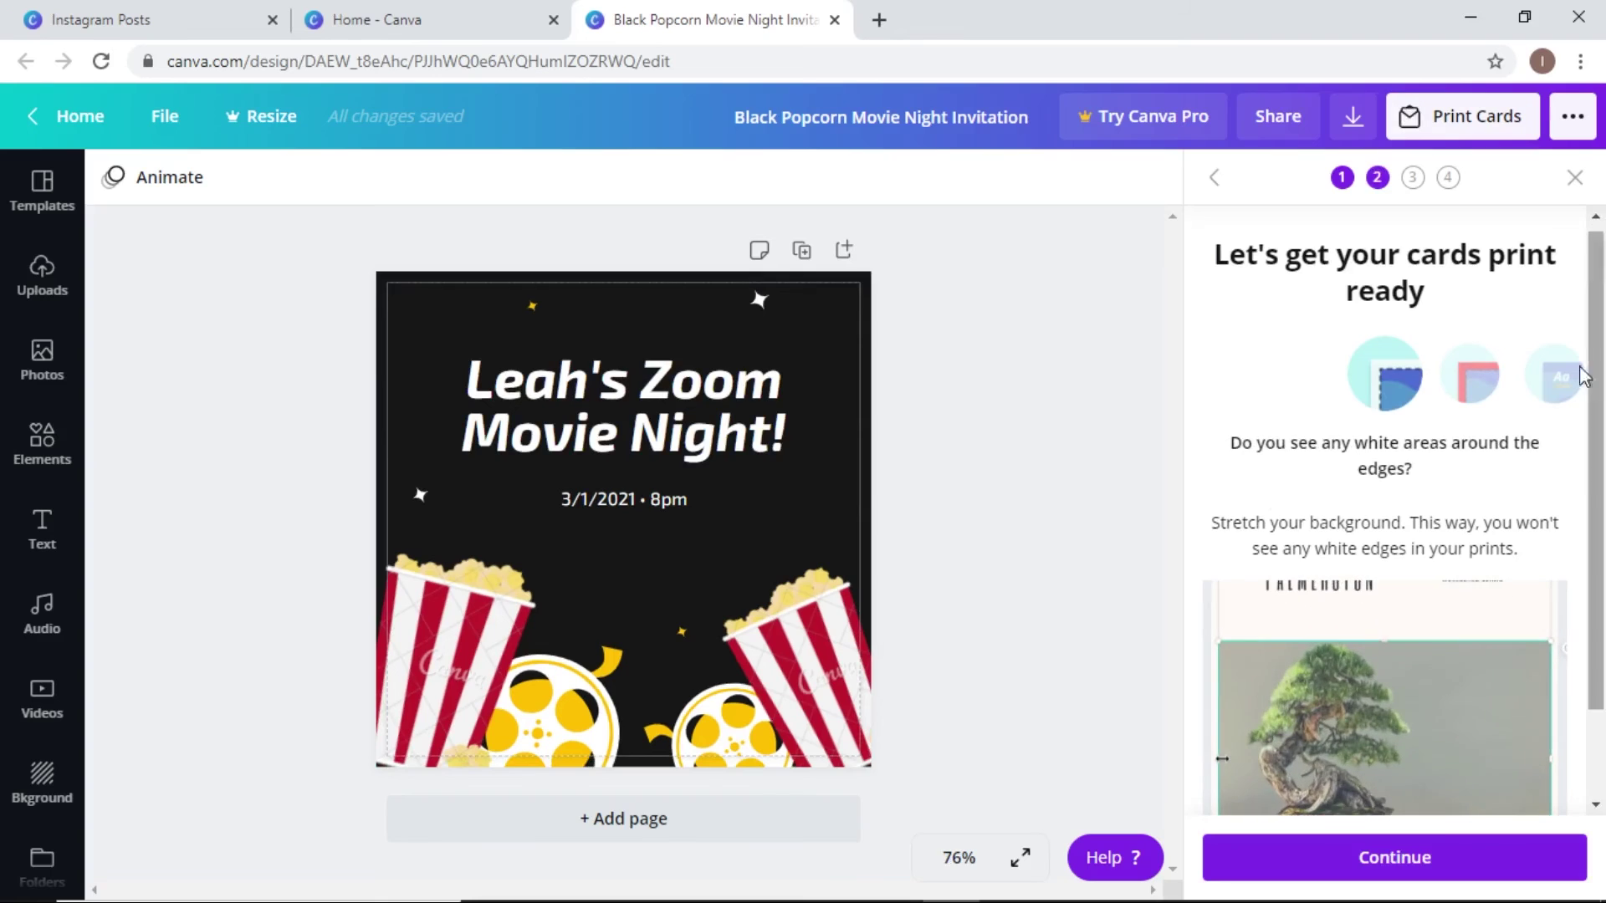
click(1379, 864)
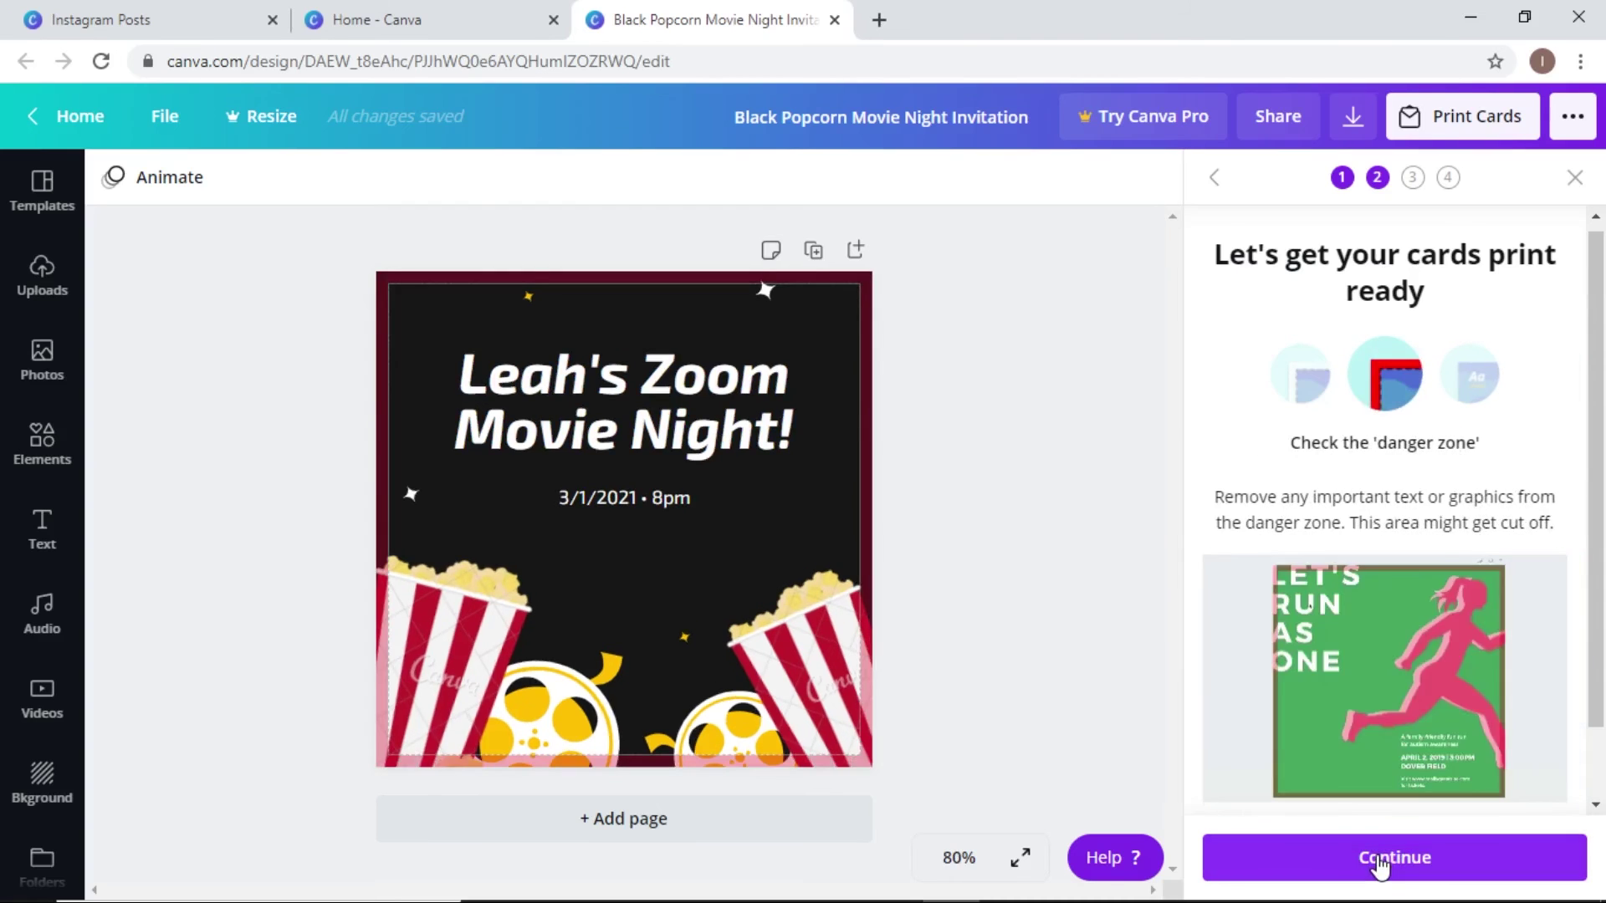
click(1379, 864)
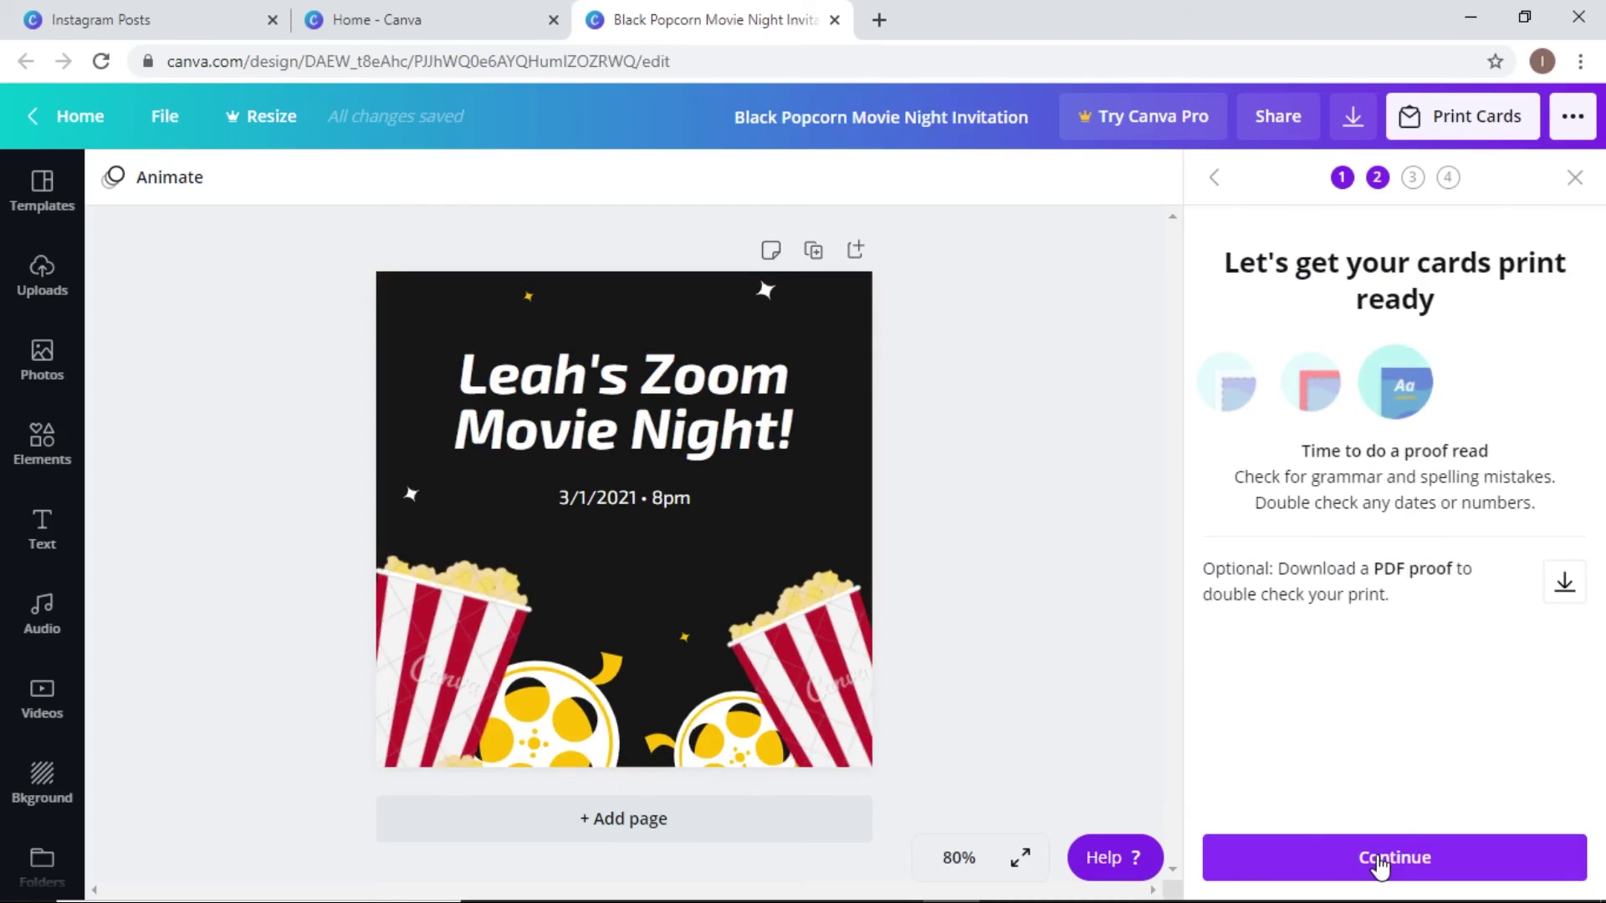
click(1379, 864)
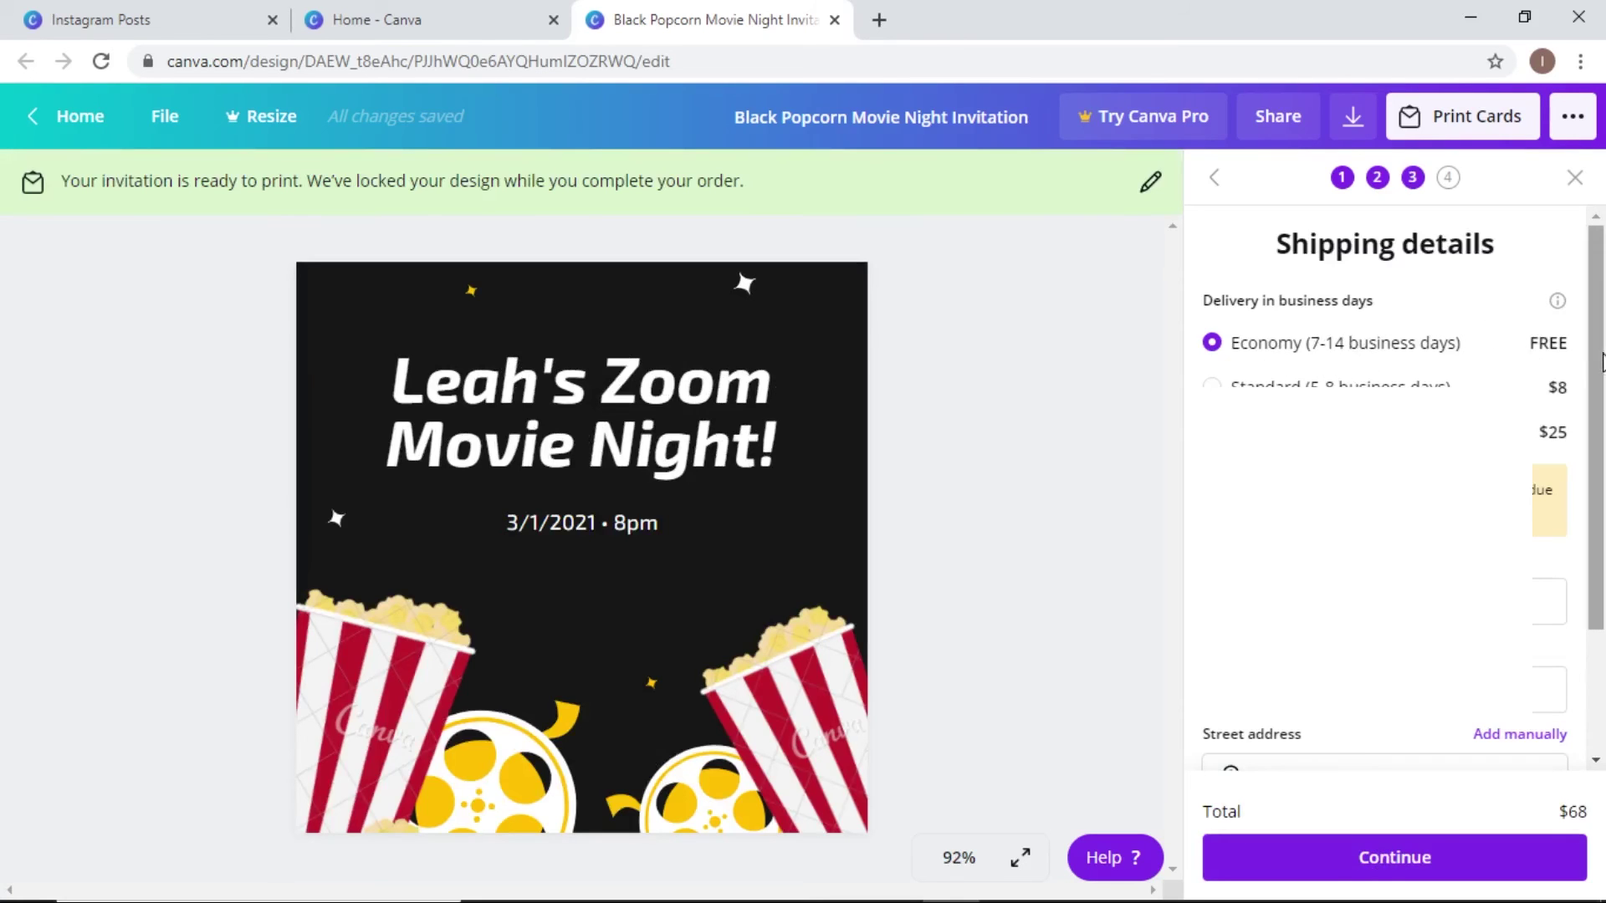
mouse_move(1602, 362)
mouse_down()
mouse_move(1601, 524)
mouse_move(1600, 386)
mouse_up()
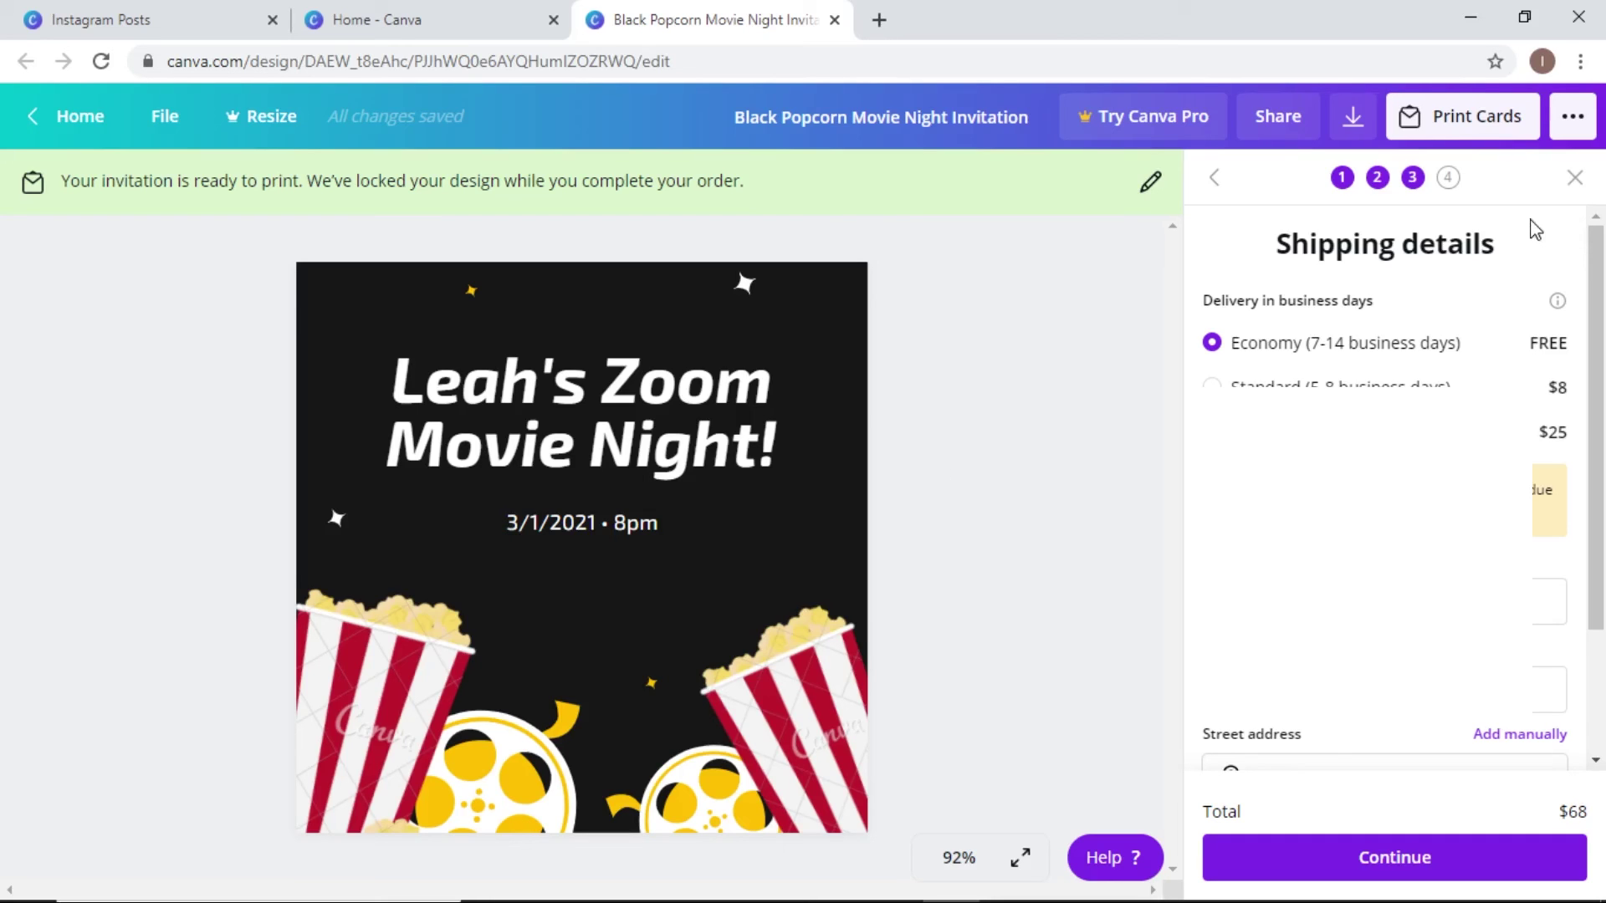
click(1573, 179)
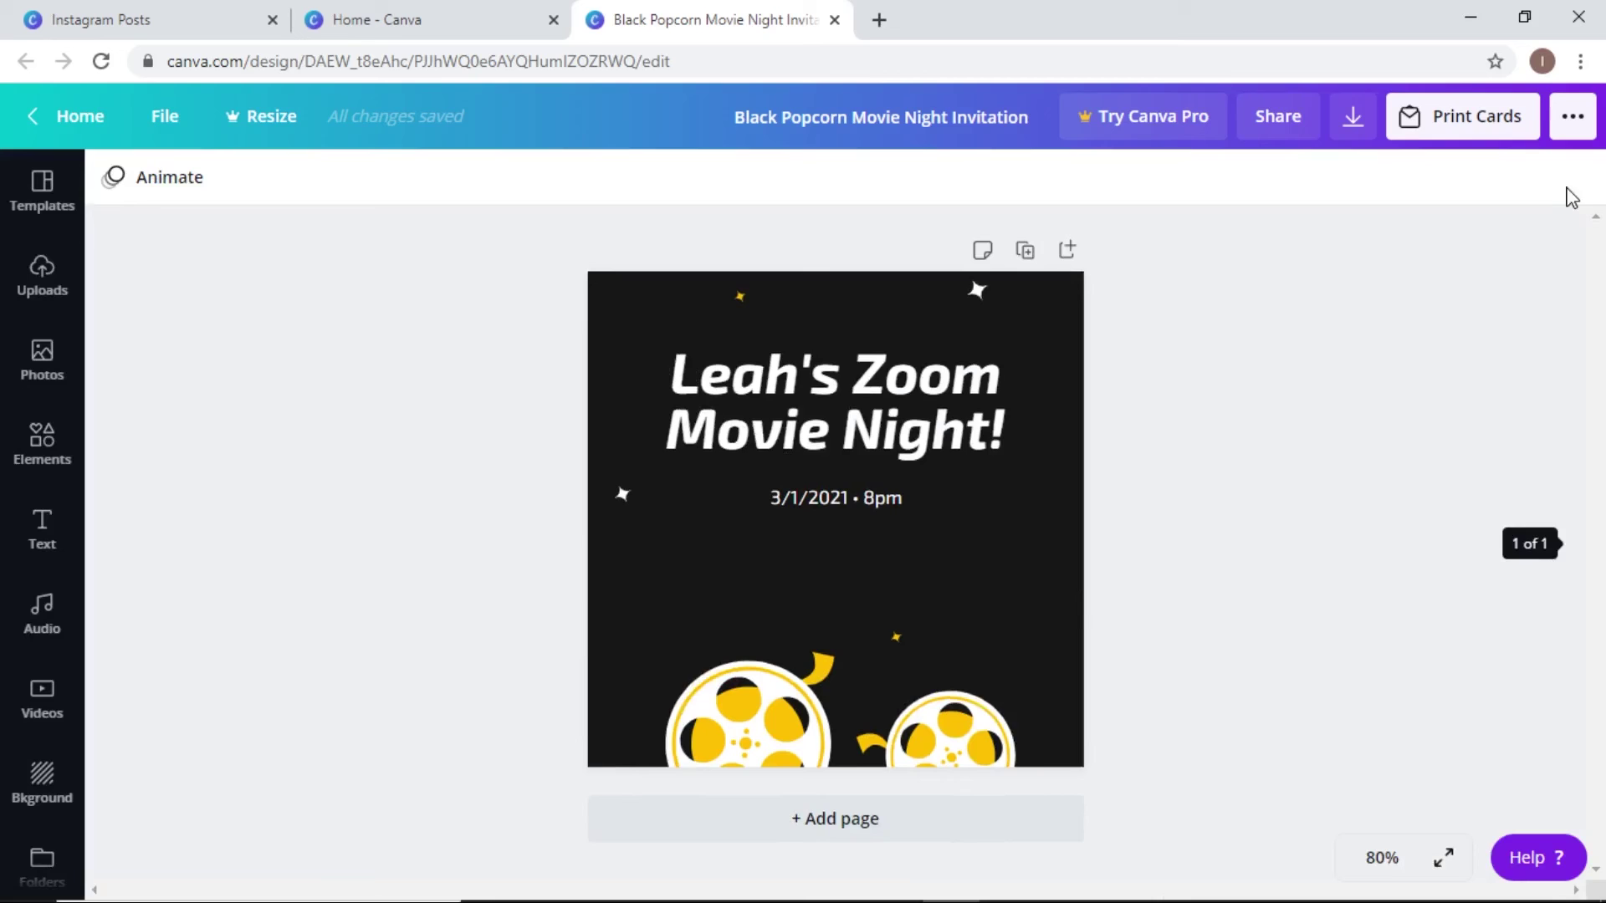
Step: Review the file types offered for downloading the movie night invitation, including PNG, and close the download options
click(1347, 125)
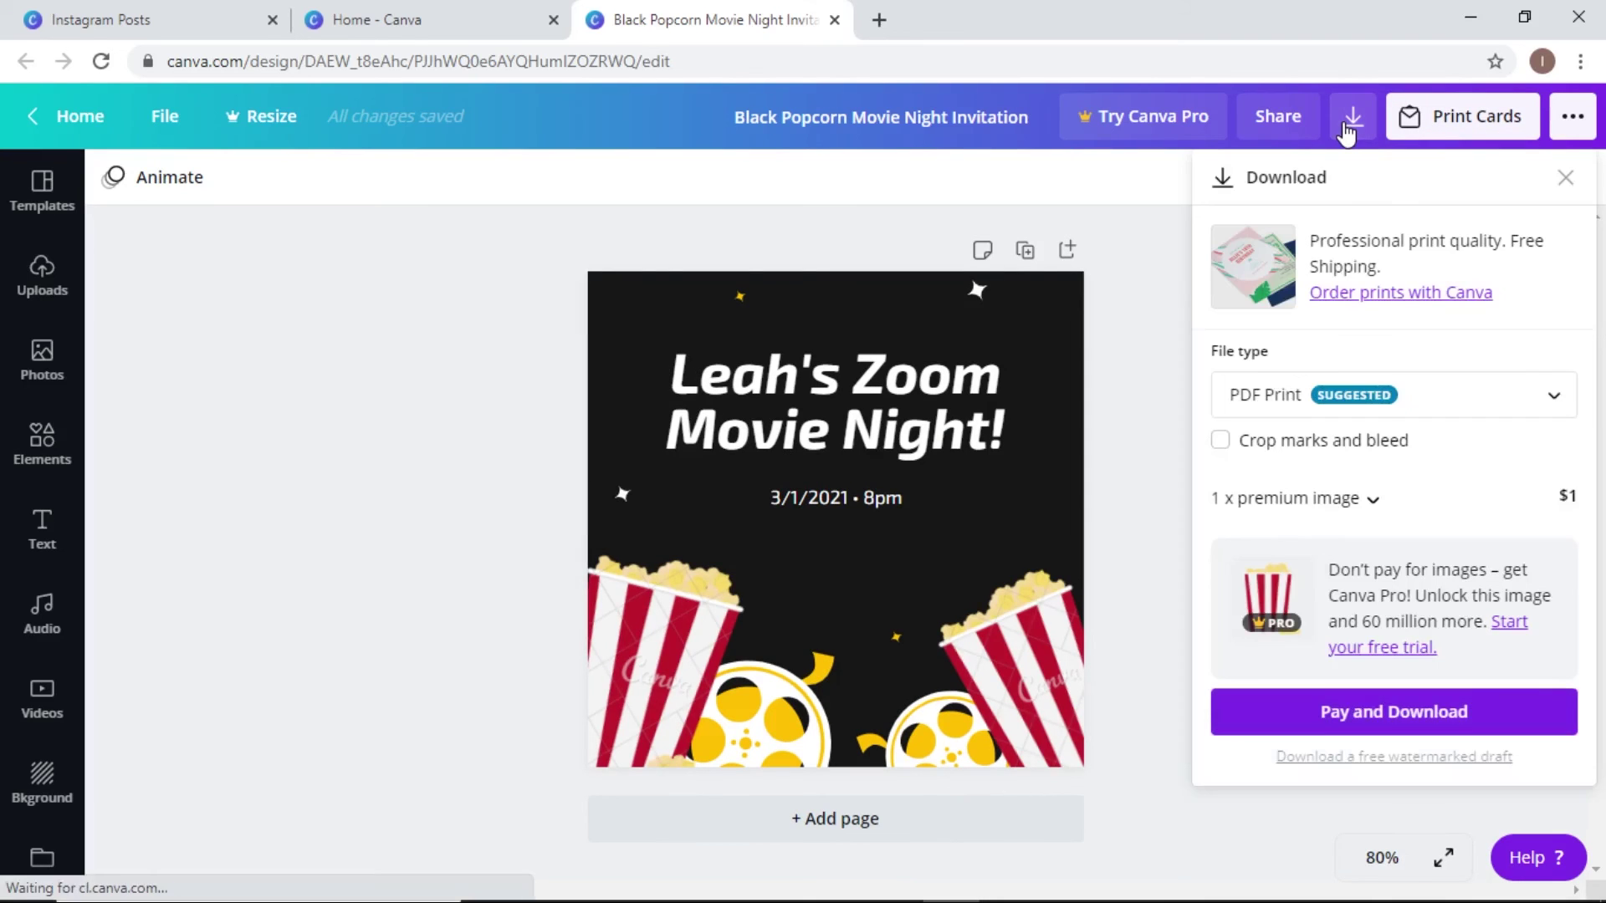
click(1480, 418)
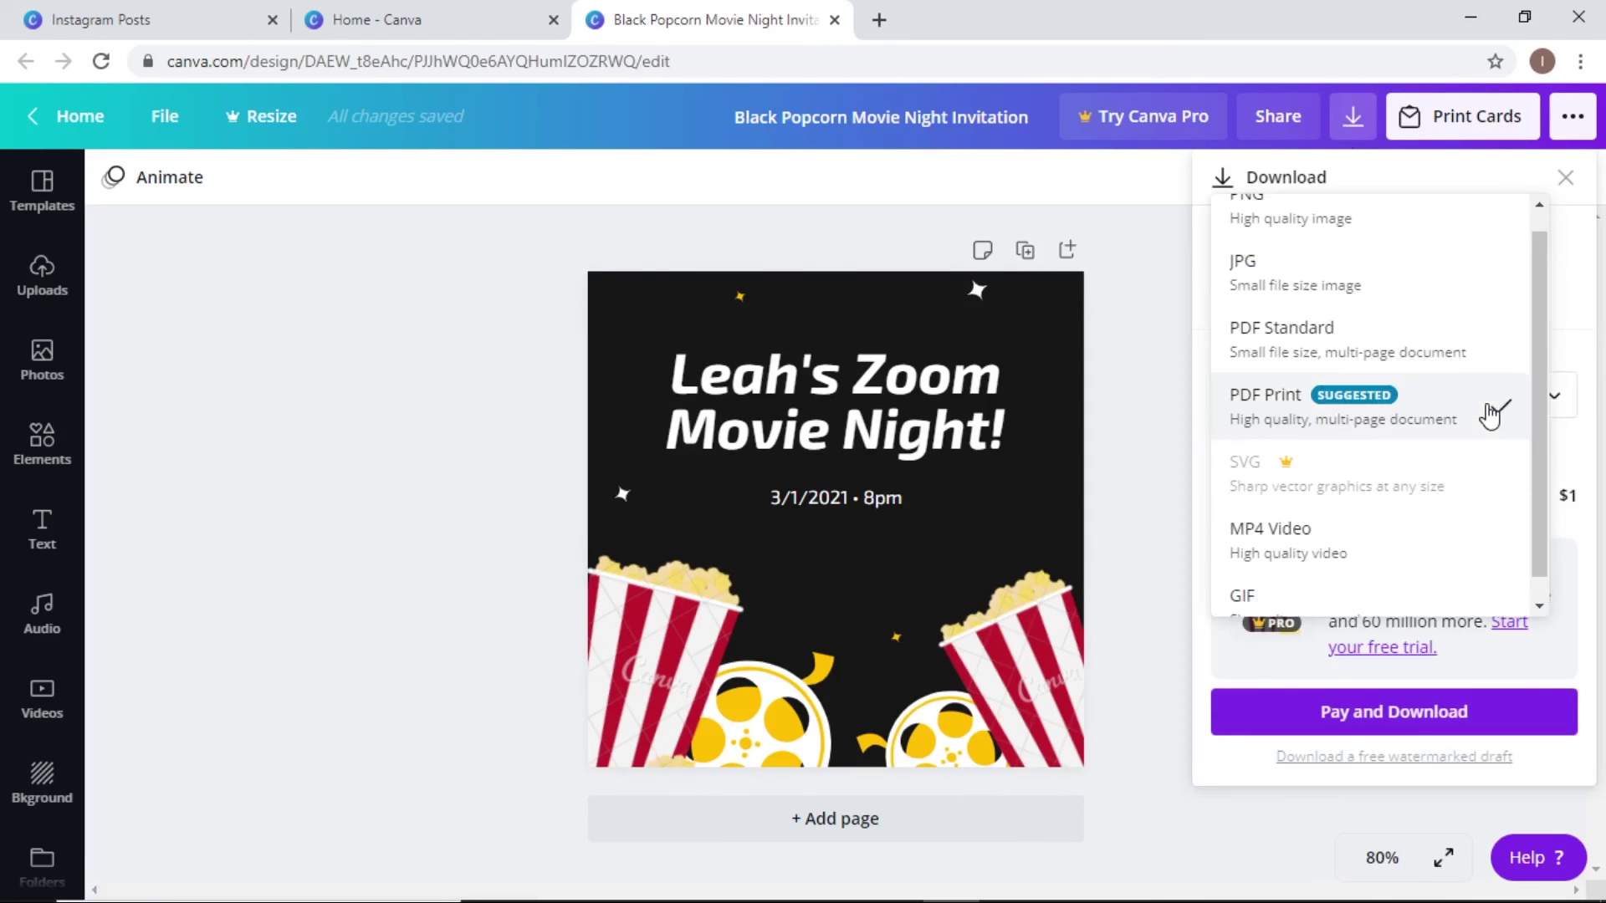
scroll(1547, 297, up, 2)
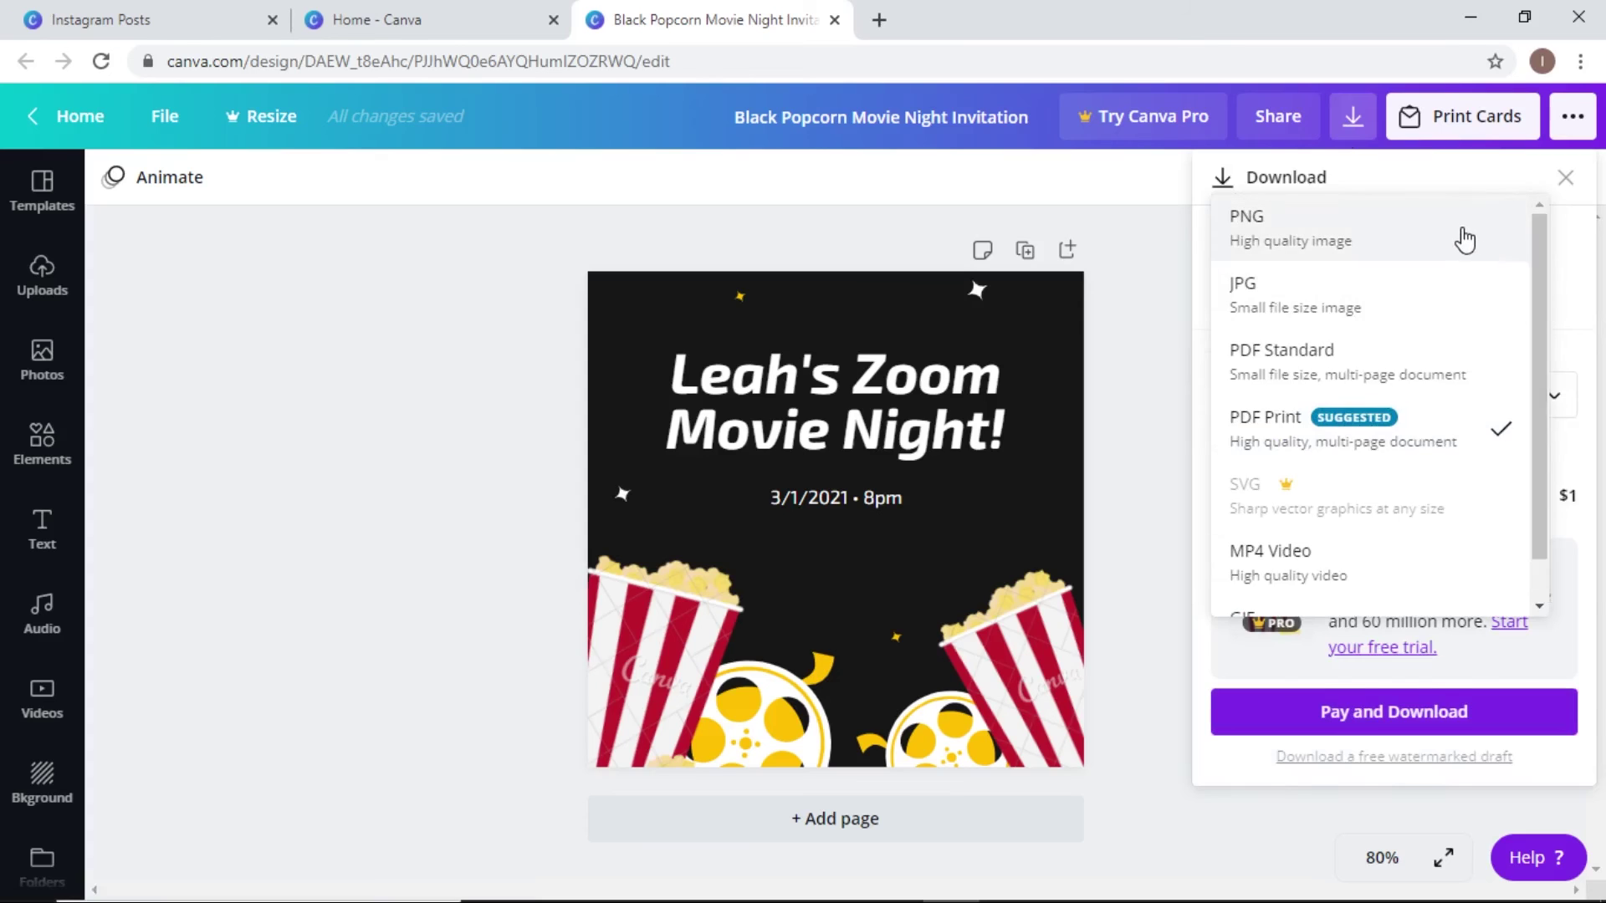
click(1466, 237)
click(1603, 444)
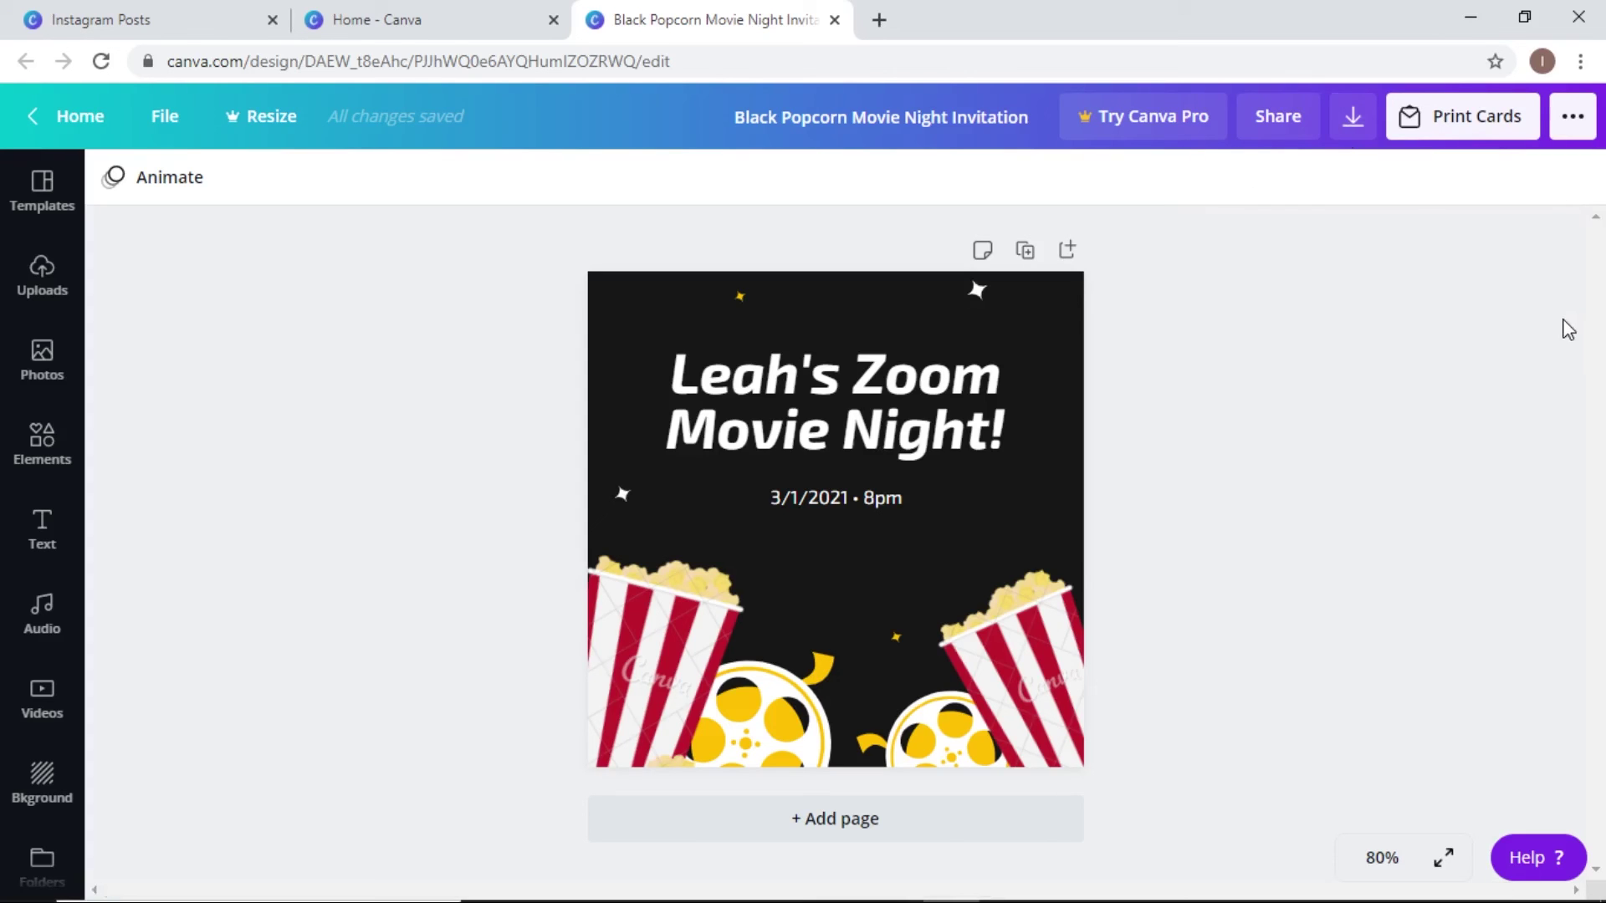
Step: Check the invitation's download options for the premium image charge, dismiss them, and return to the home page
click(1352, 119)
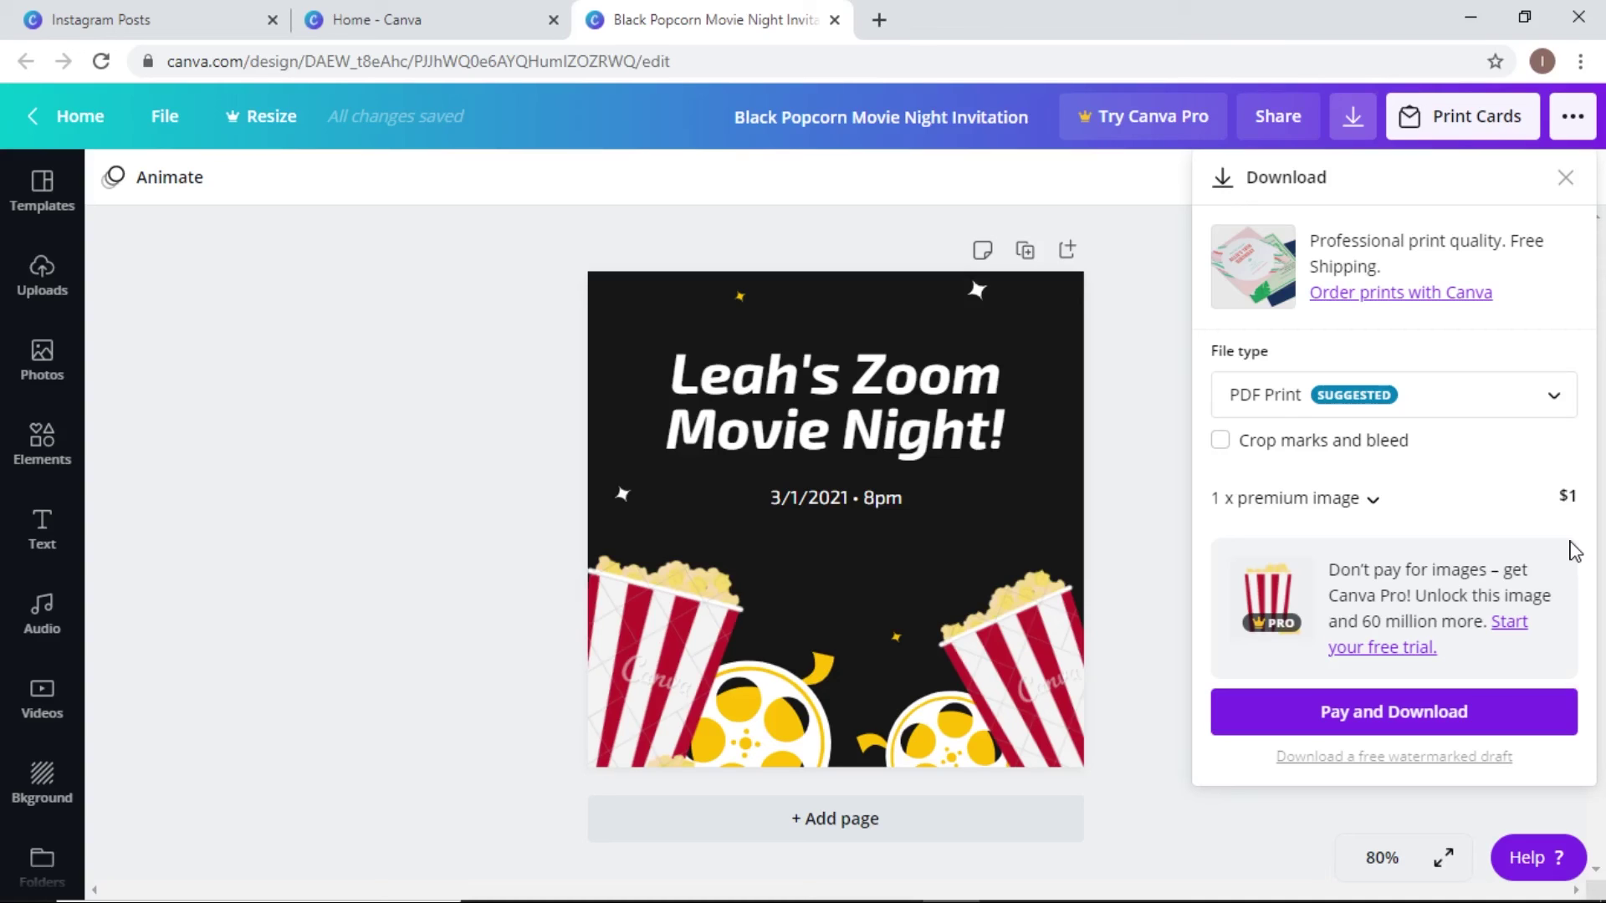
click(341, 383)
click(63, 117)
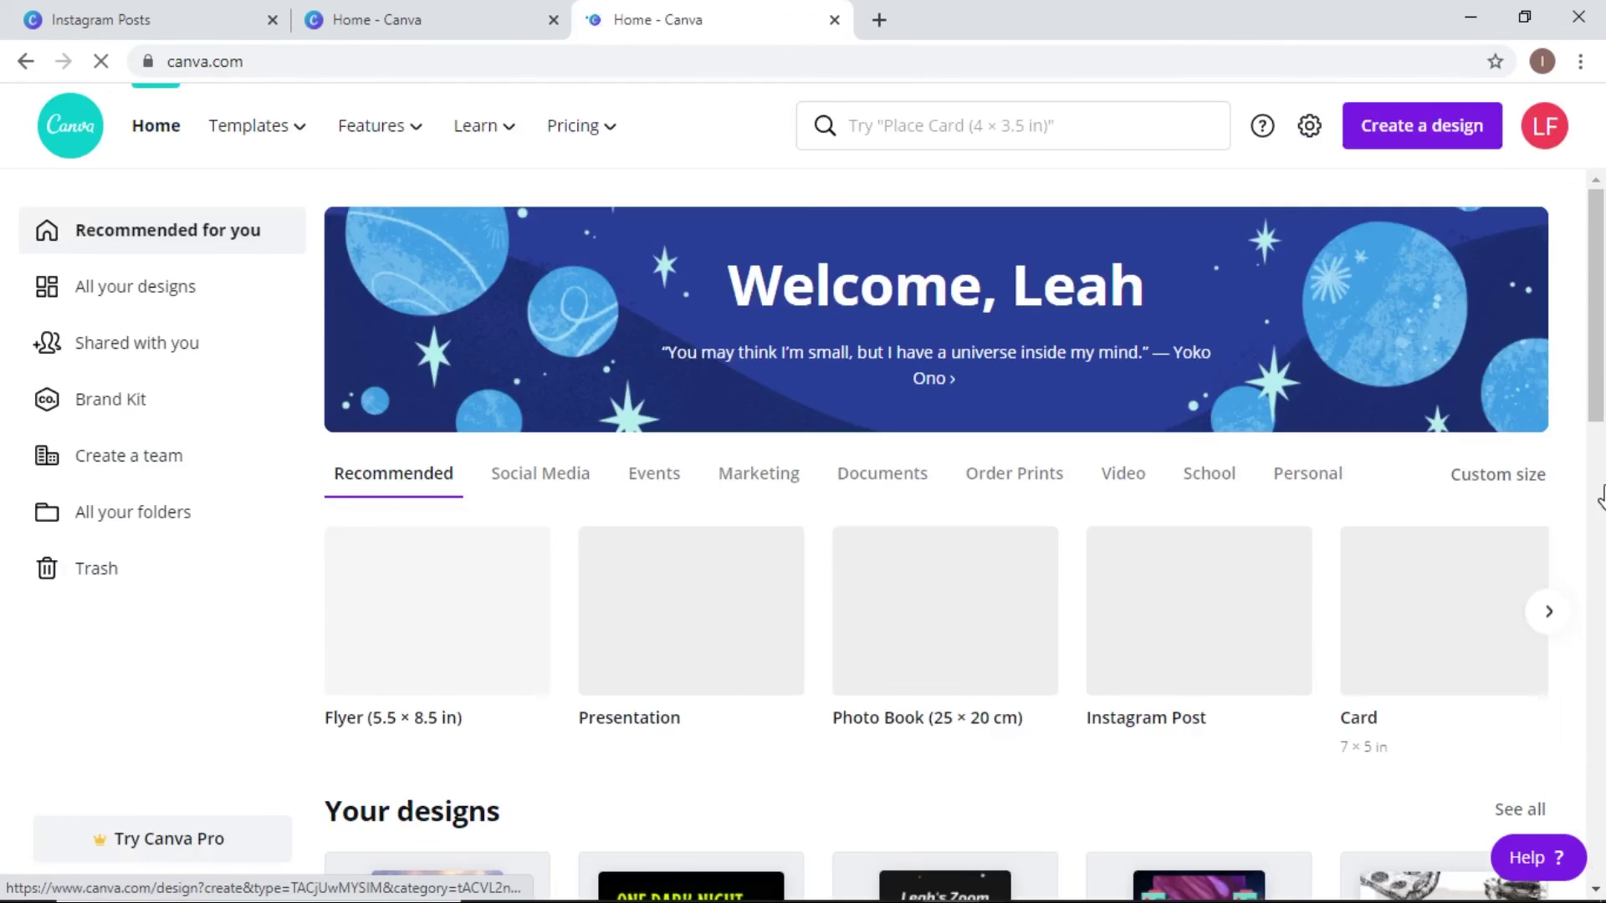
Step: Show the site's full web address and look over the home page's recommended design types and recent designs
drag(1602, 368, 1597, 318)
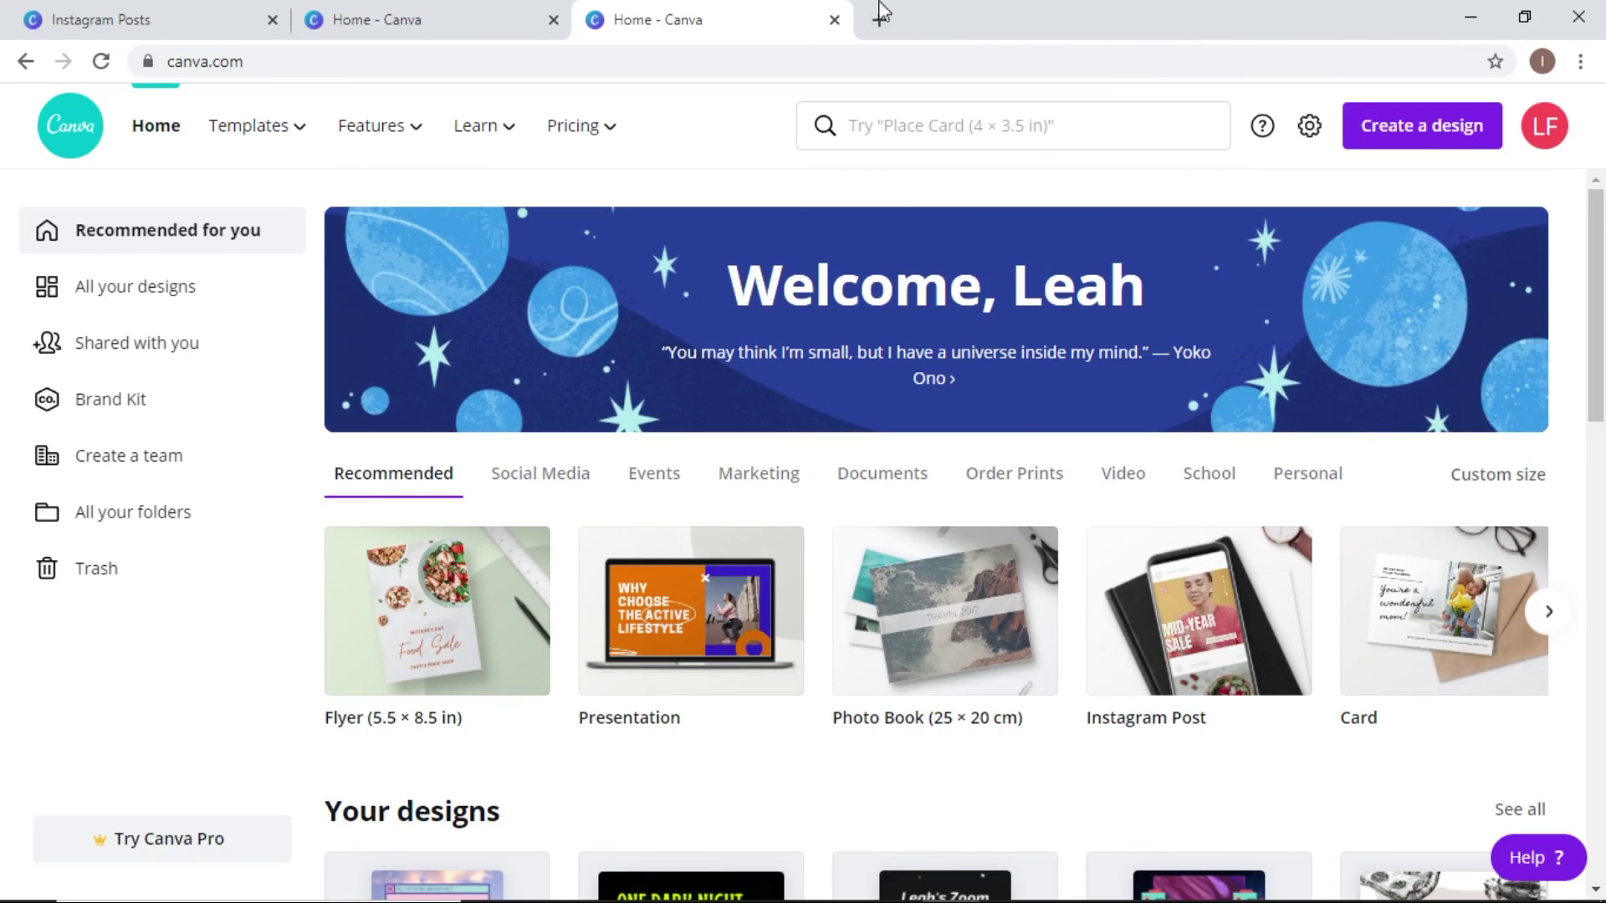
click(489, 61)
click(489, 61)
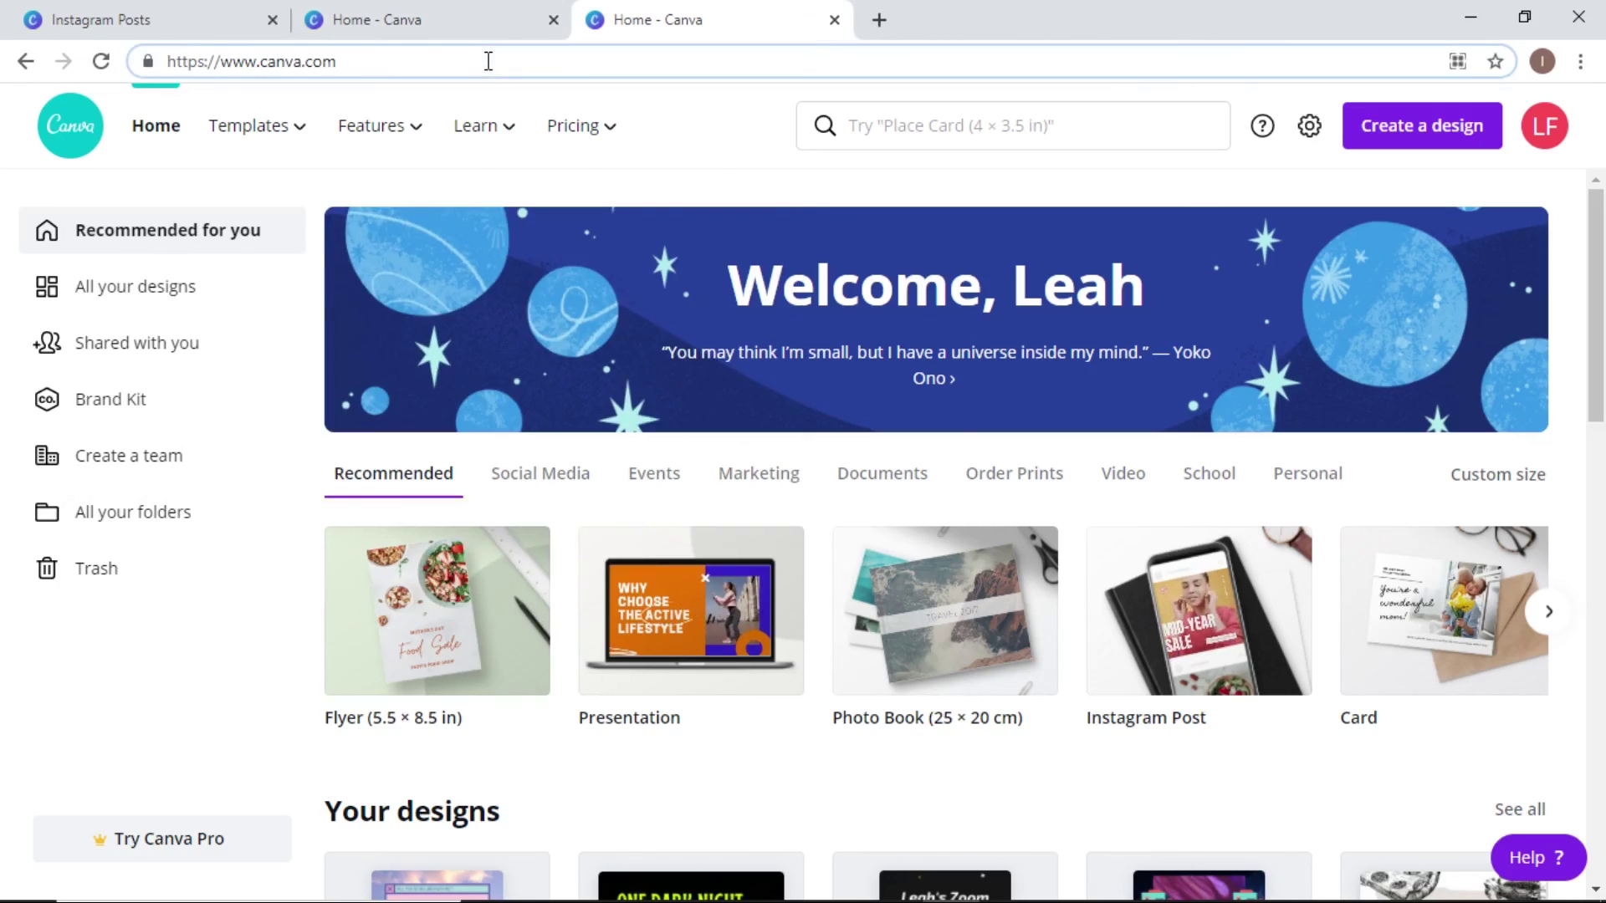
drag(1603, 316, 1604, 479)
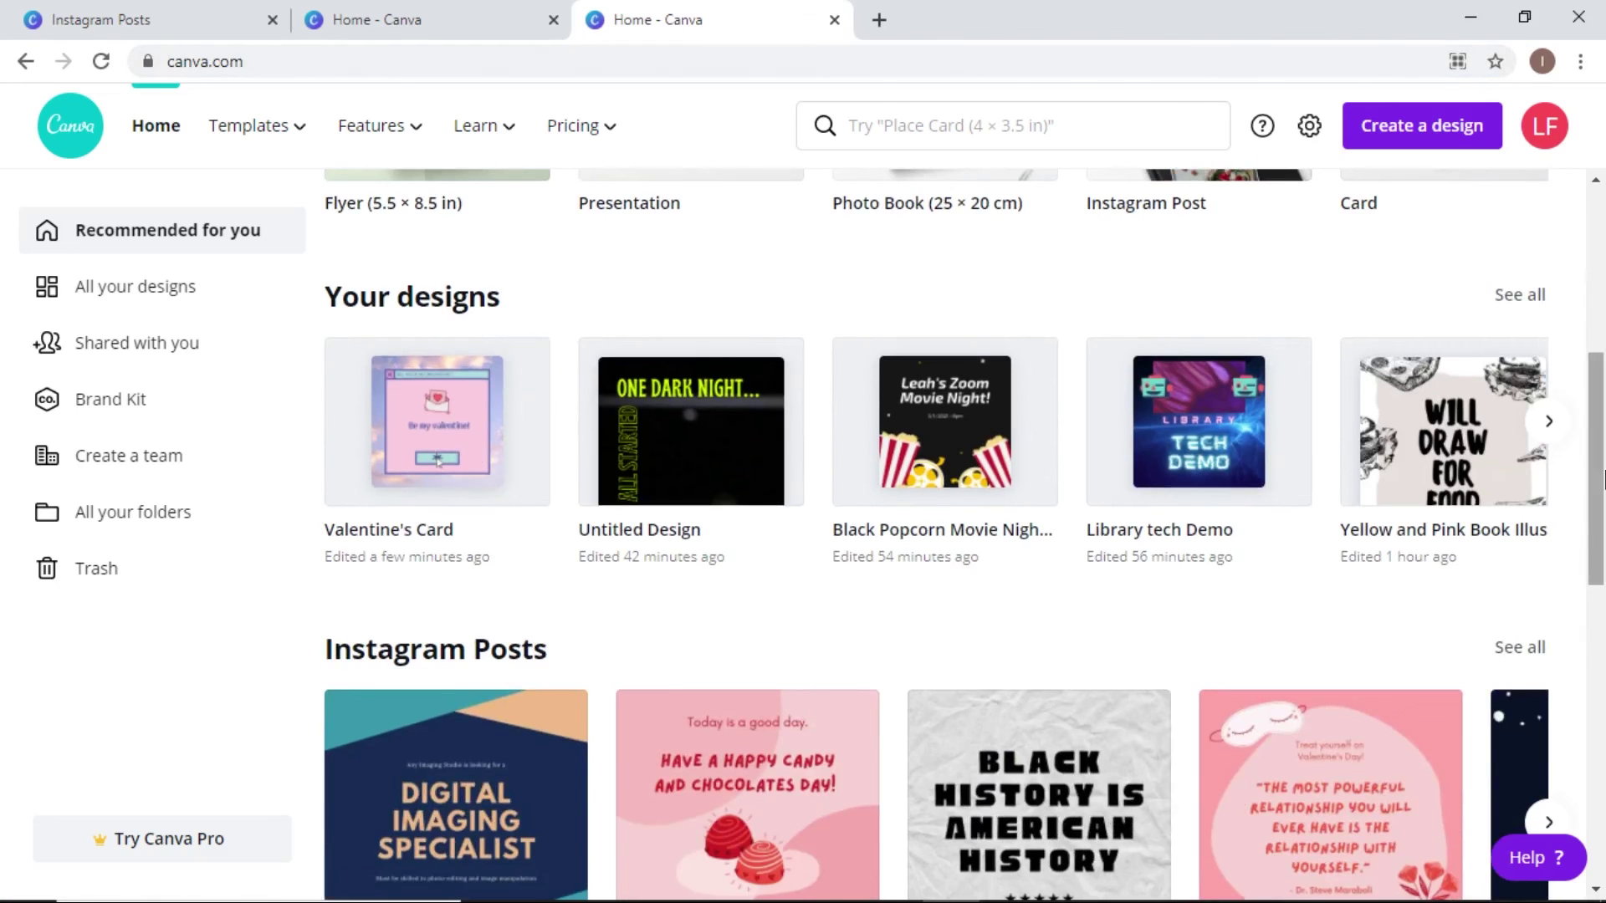
drag(1597, 469, 1602, 409)
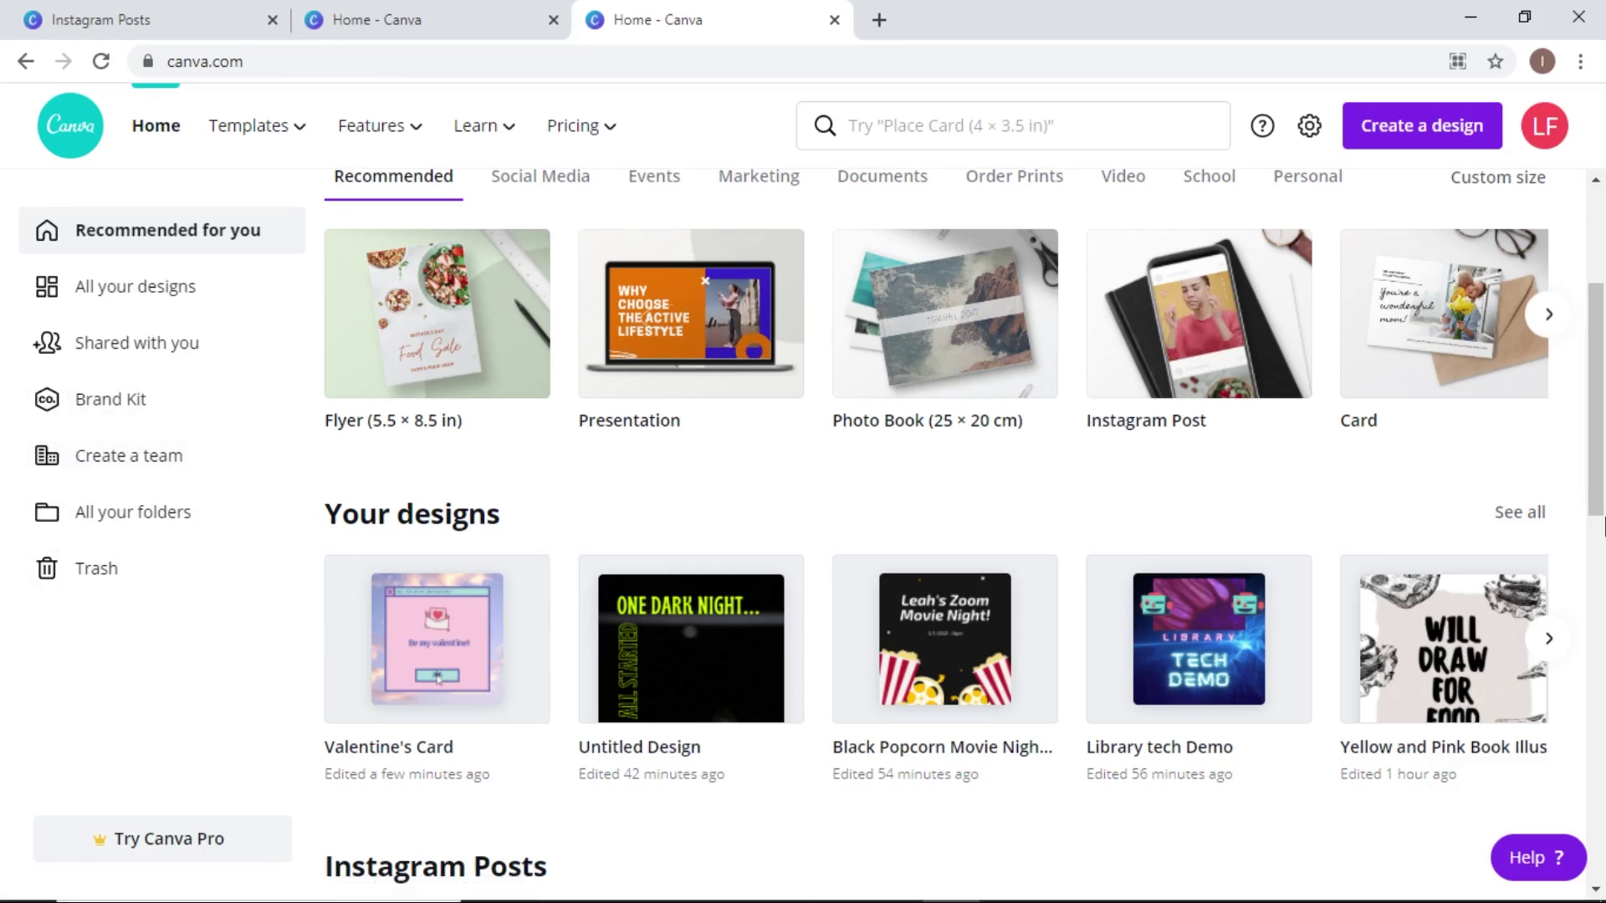
drag(1594, 504, 1599, 358)
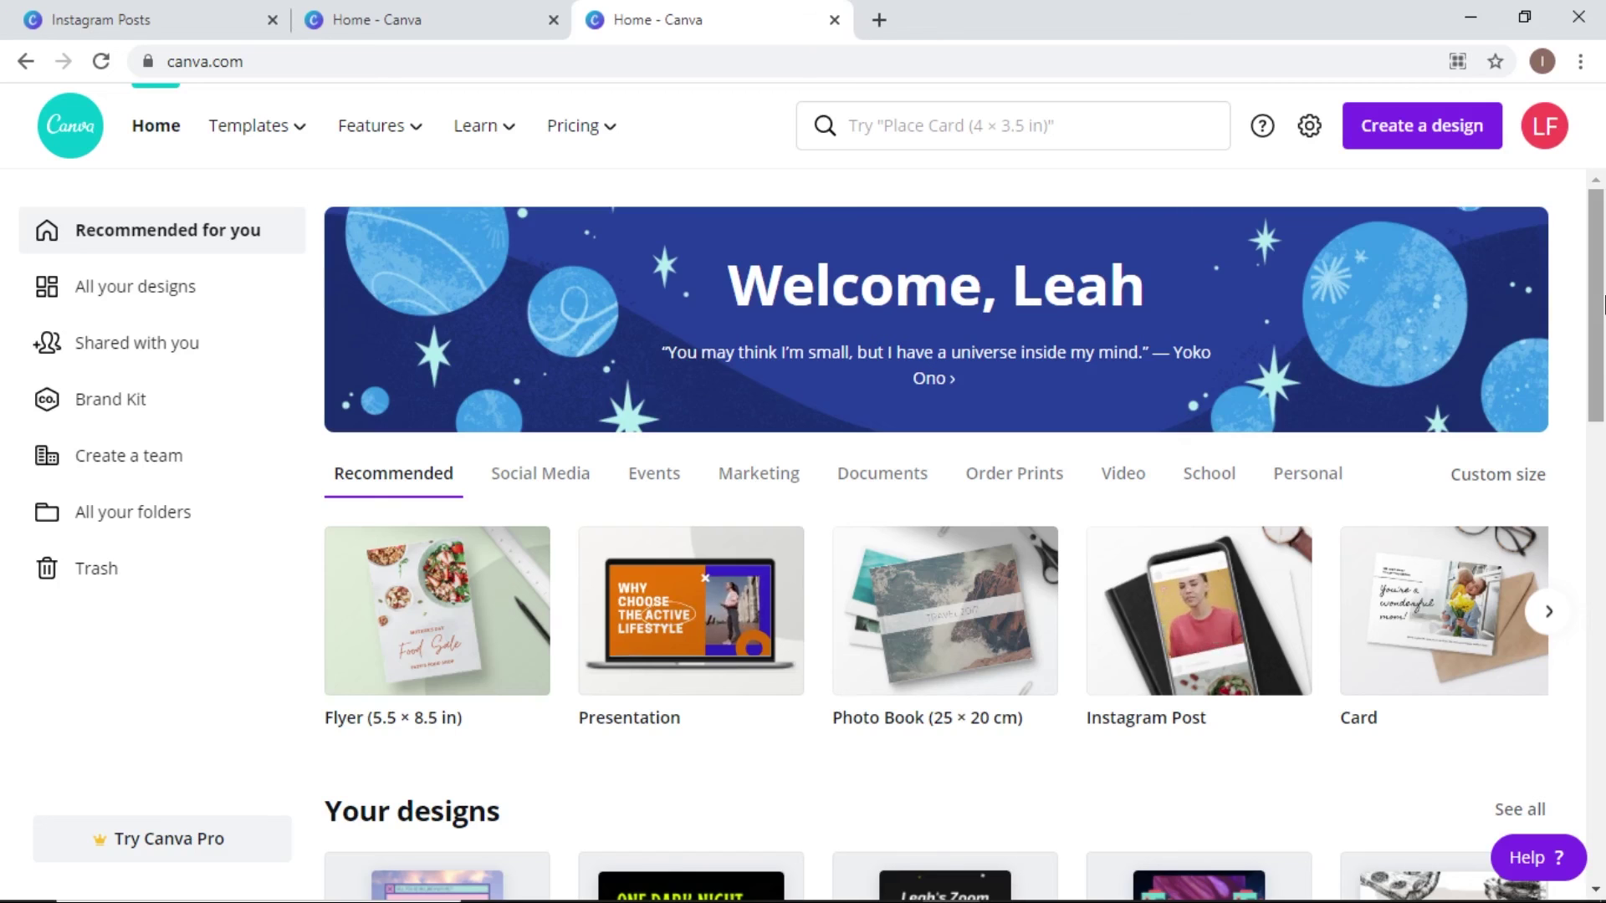
drag(1602, 303, 1570, 426)
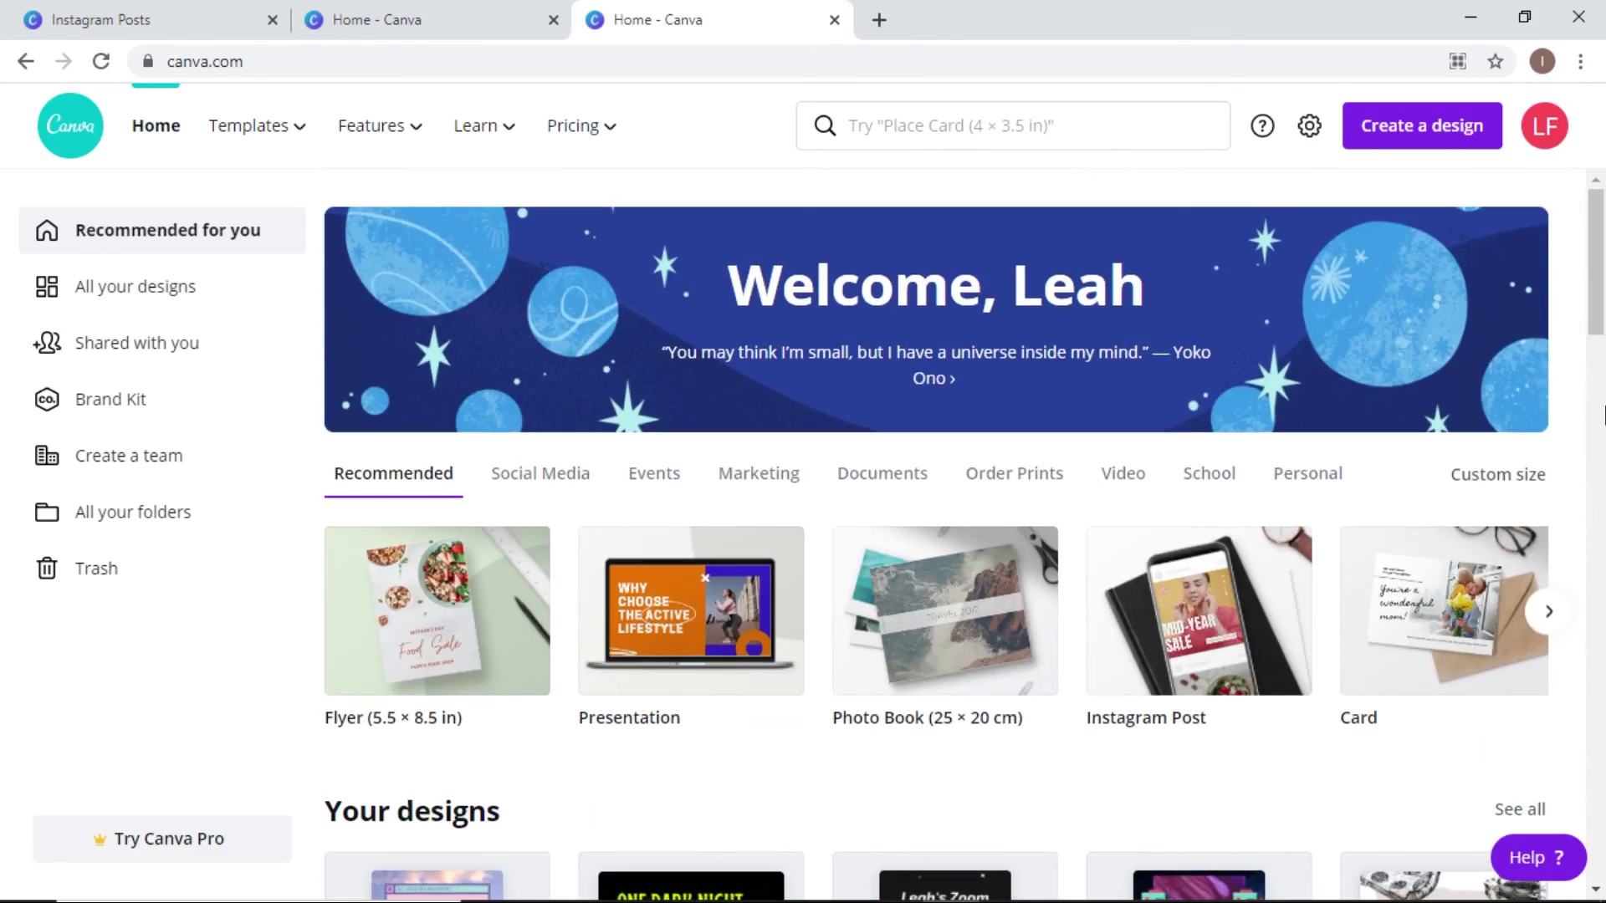
mouse_move(1598, 326)
mouse_down()
mouse_move(1600, 784)
mouse_move(1599, 335)
mouse_up()
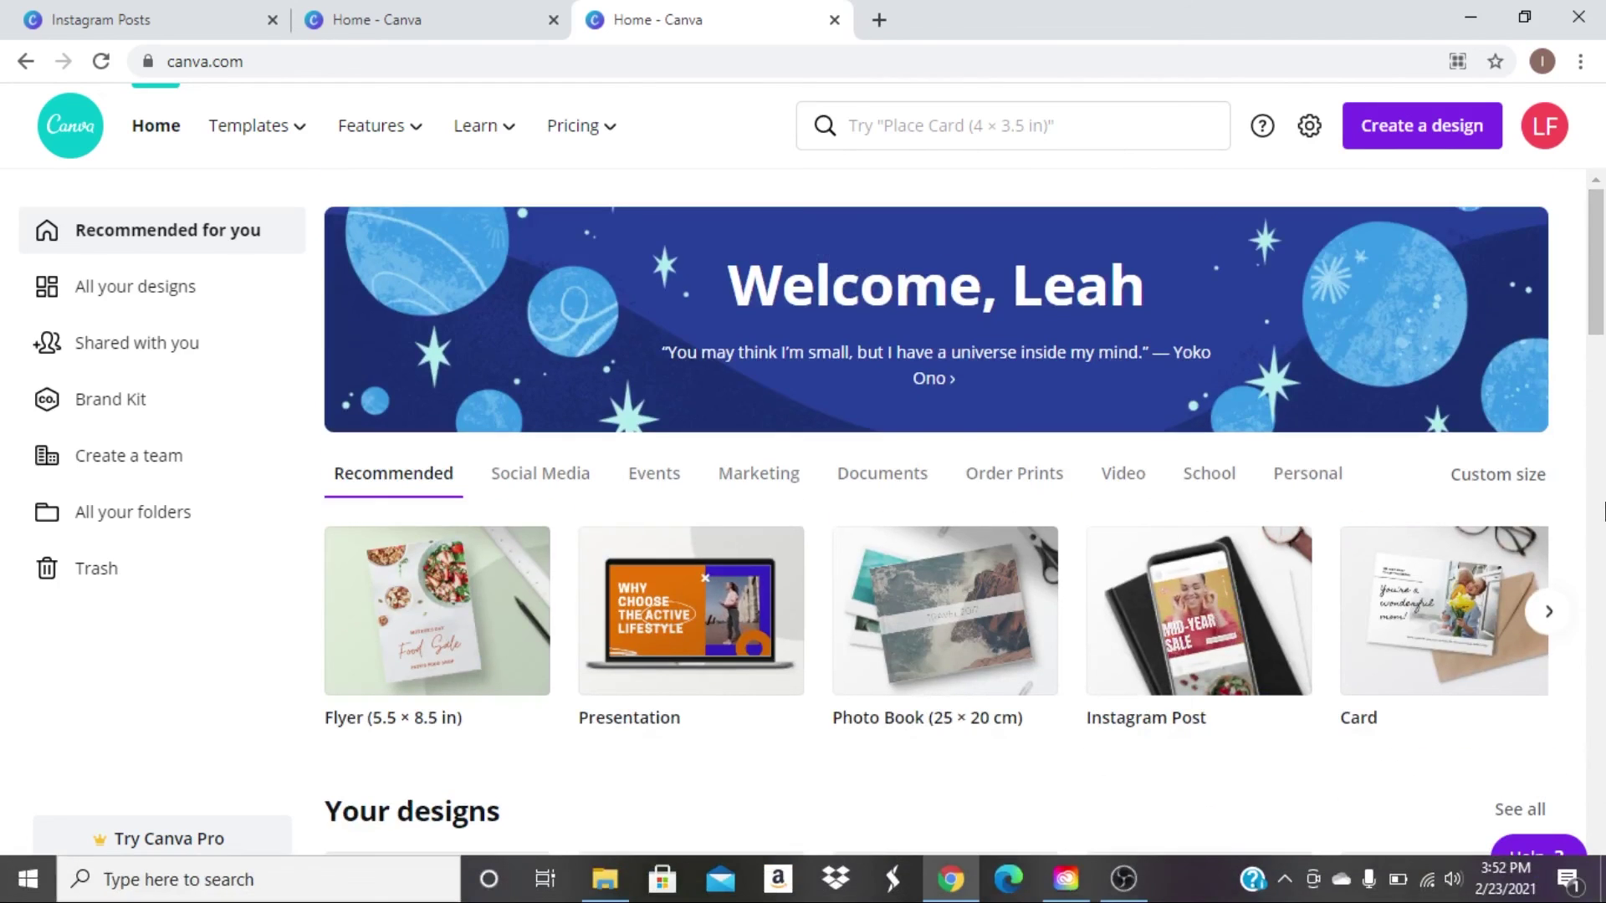